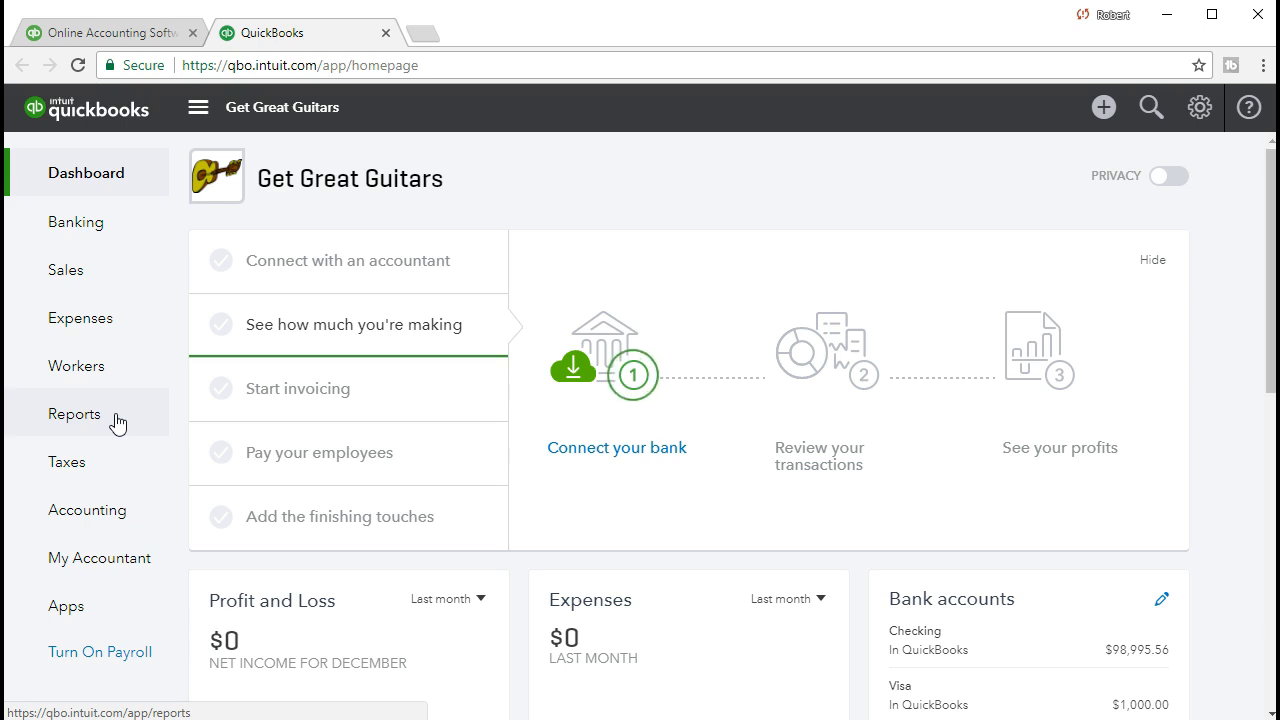
Run the Profit and Loss report for the period 02/01/2021 to 02/28/2021
click(116, 420)
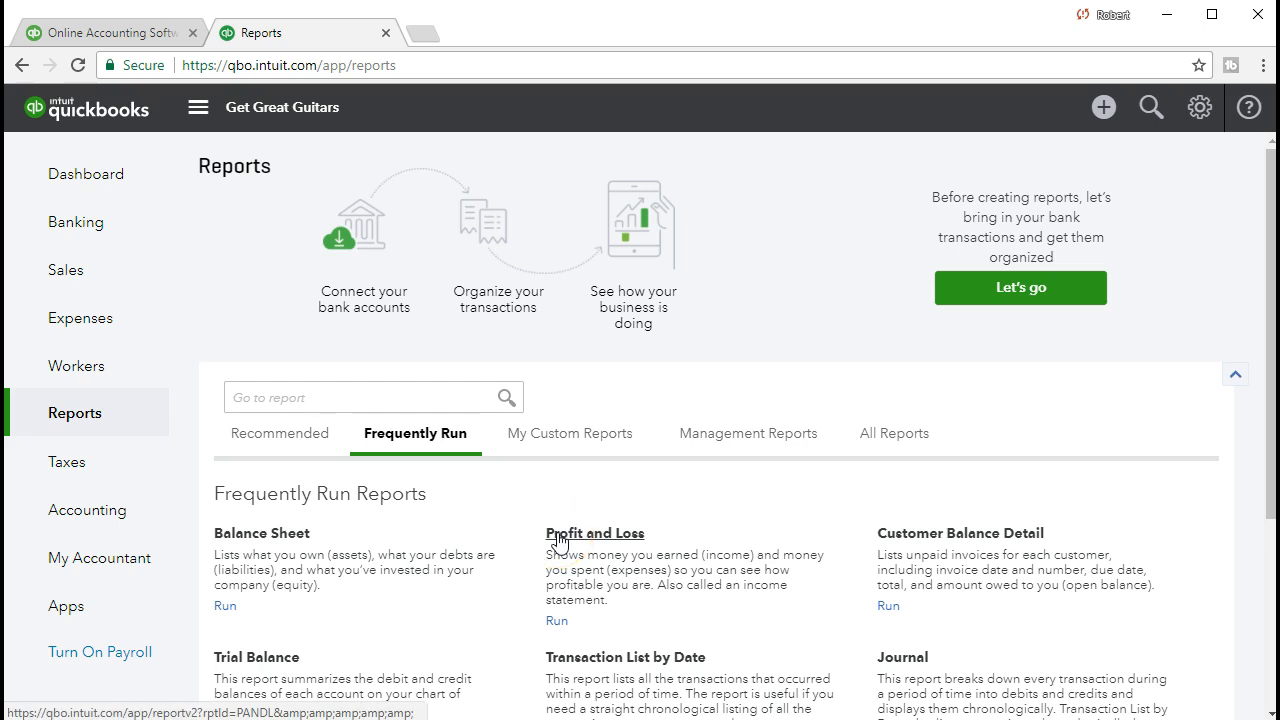
click(559, 515)
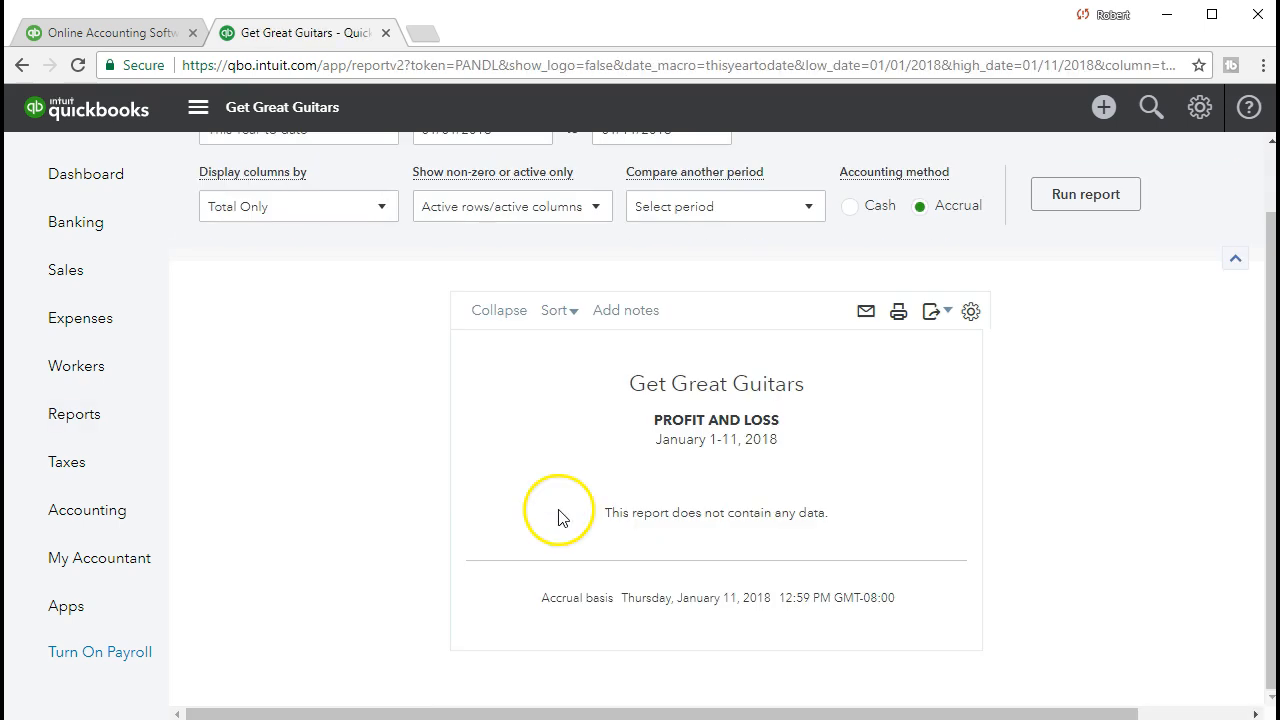
scroll(559, 511, up, 1)
drag(521, 208, 400, 206)
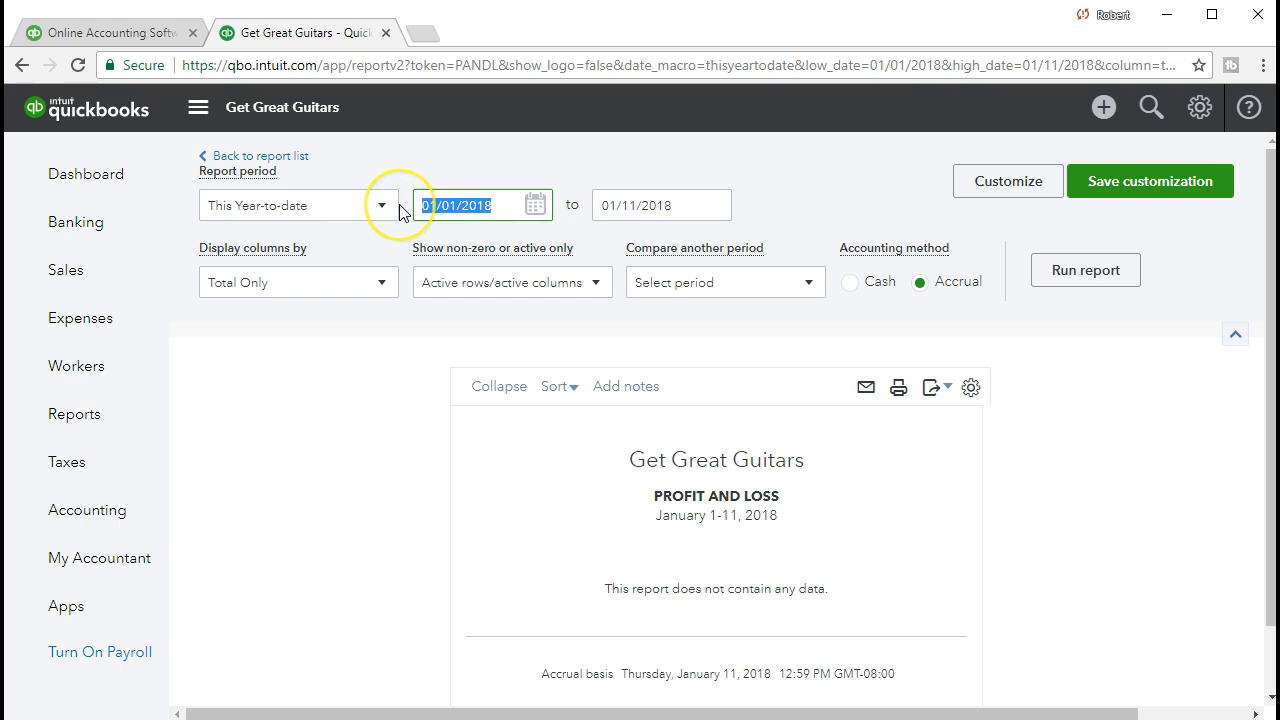
text(0228)
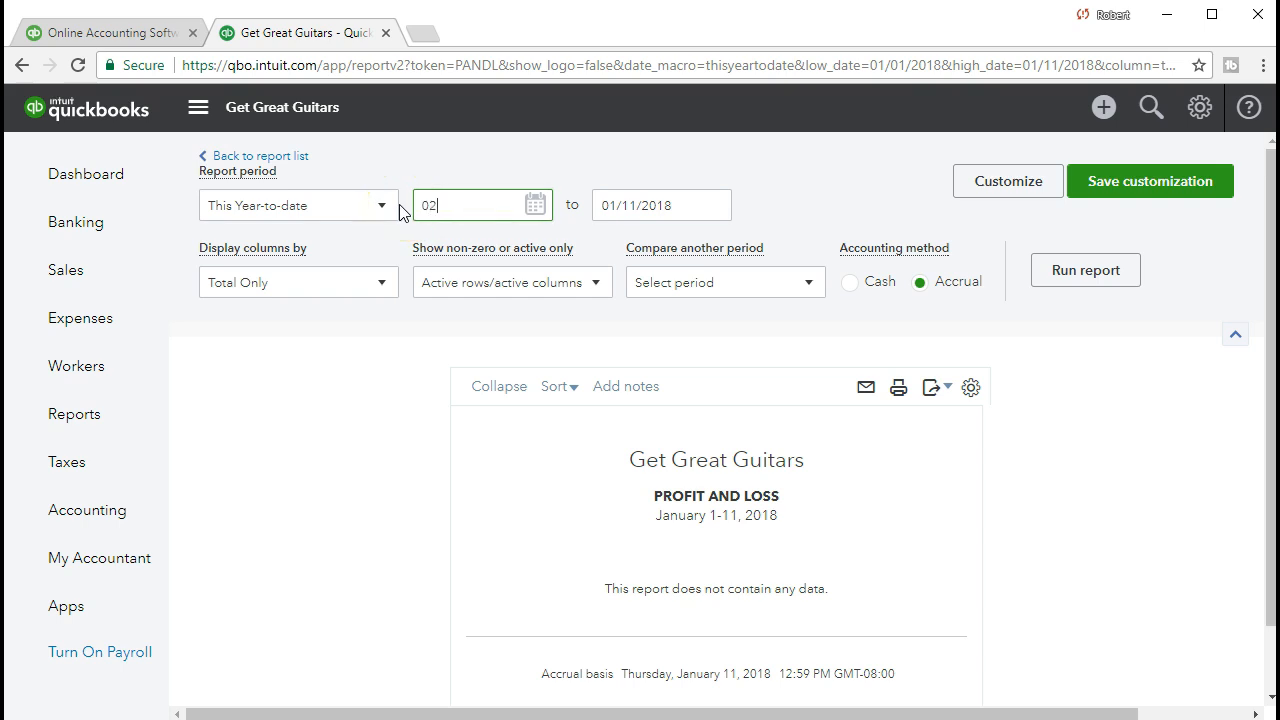
key(BackSpace)
key(BackSpace)
text(01/2021)
key(Tab)
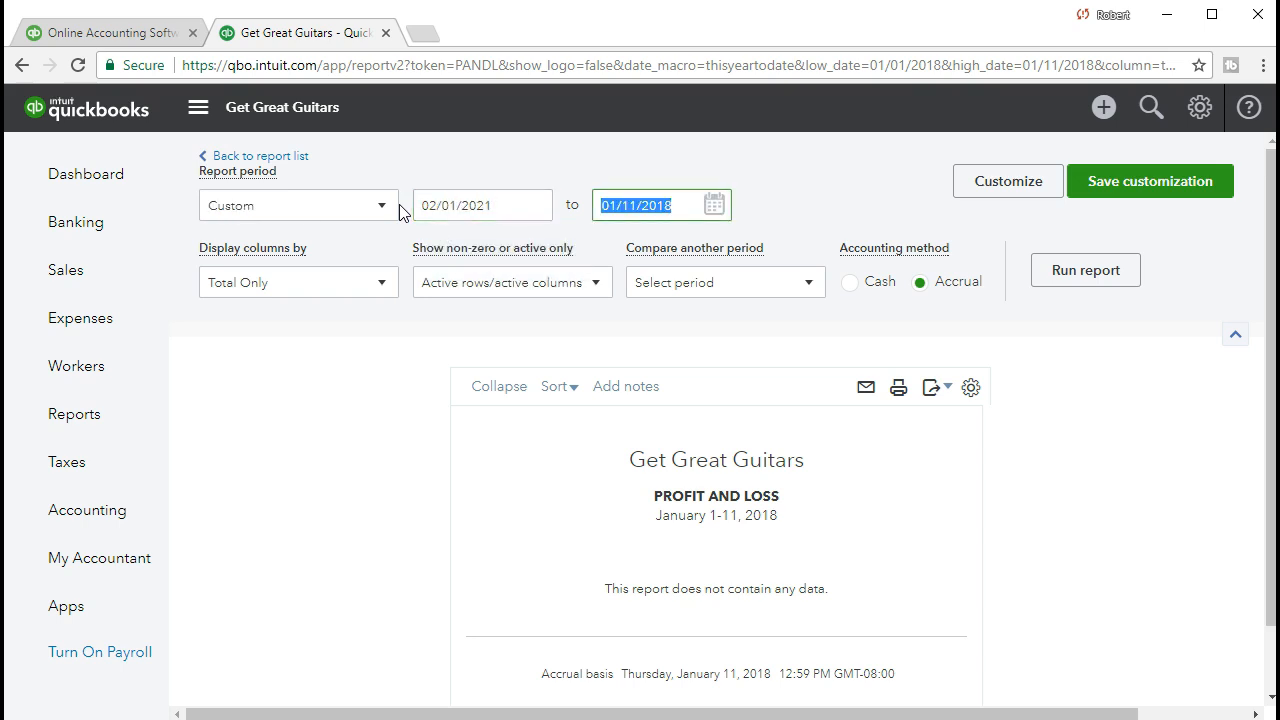
text(022821)
key(Tab)
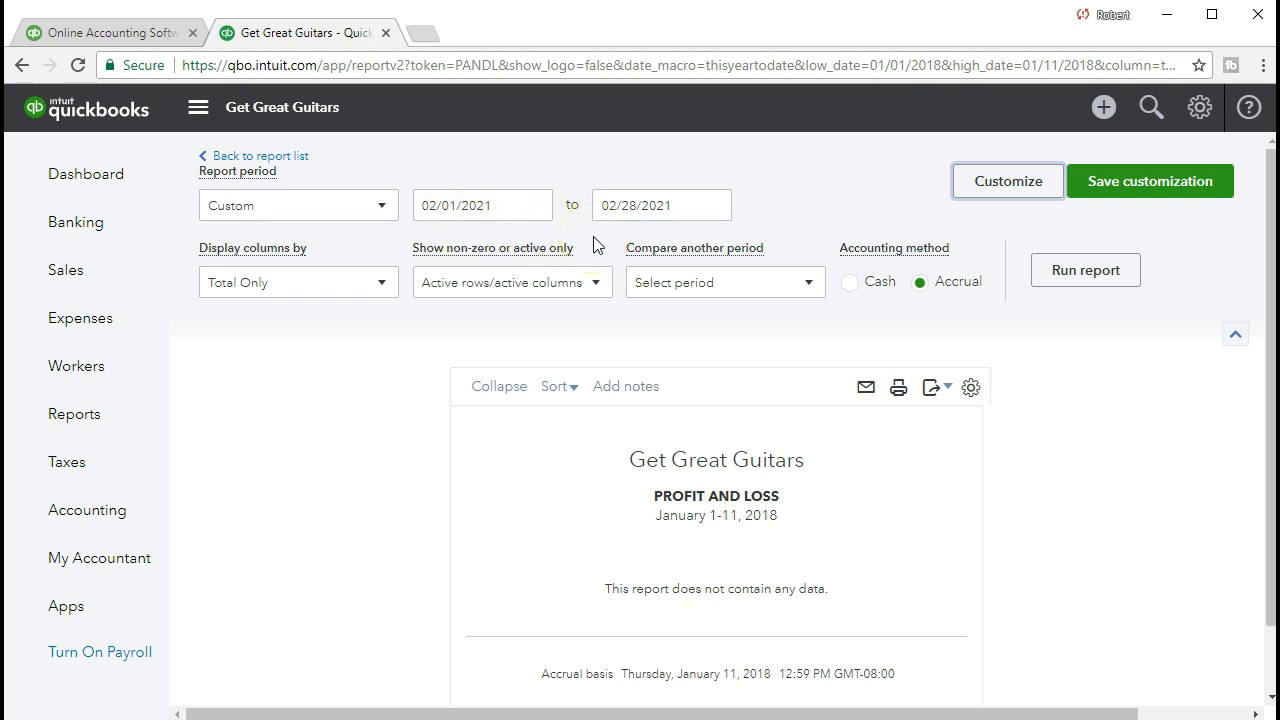
click(1045, 289)
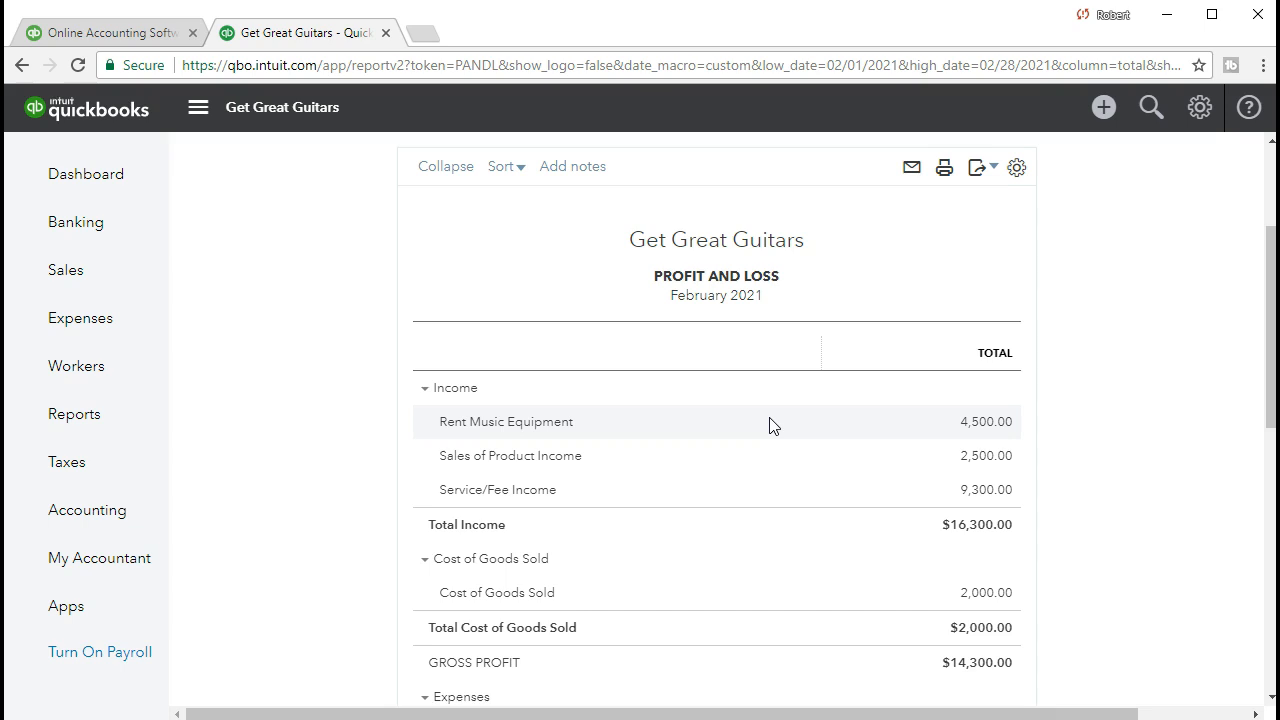
Review the February 2021 Profit and Loss report from income down to net income
scroll(770, 426, down, 1)
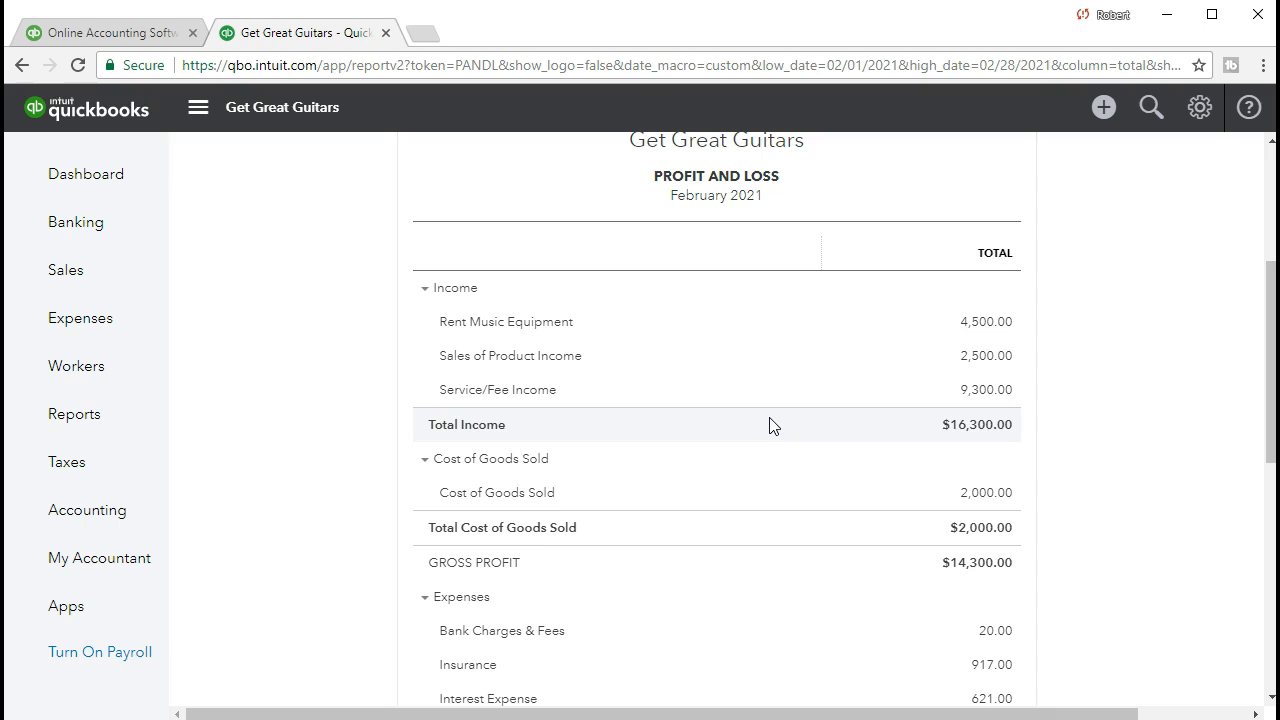
scroll(770, 426, down, 2)
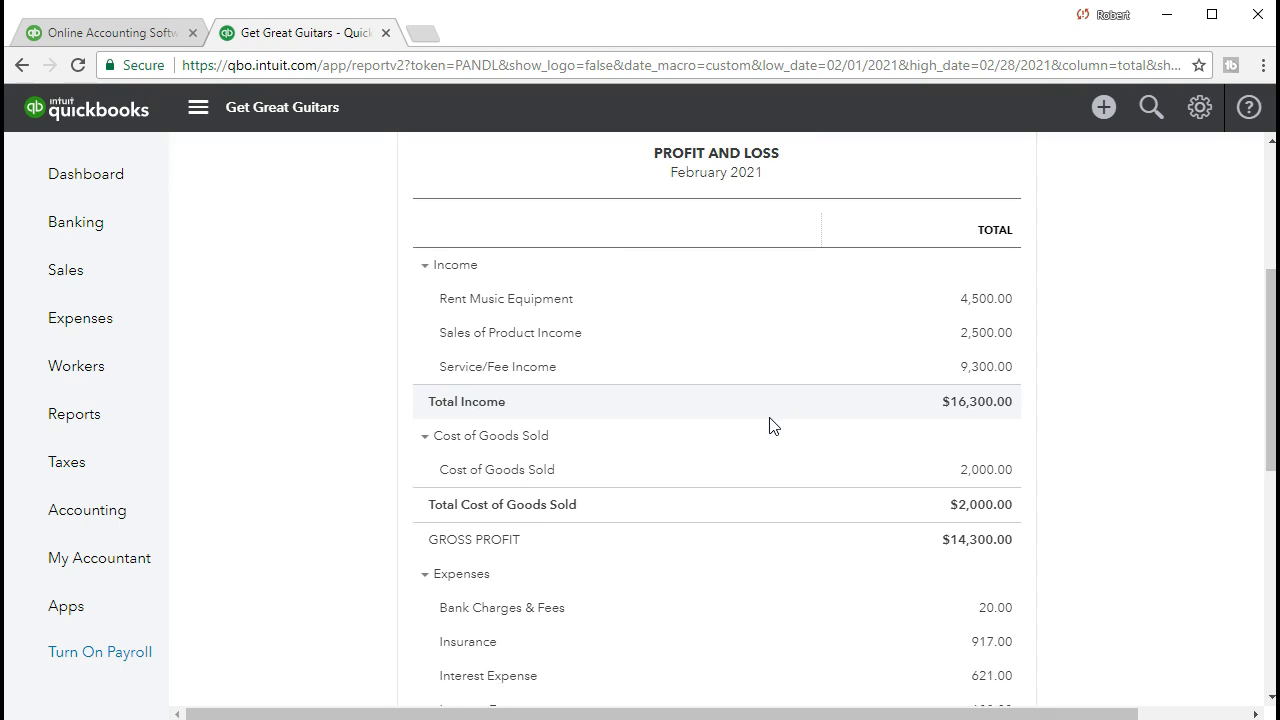
scroll(770, 426, down, 4)
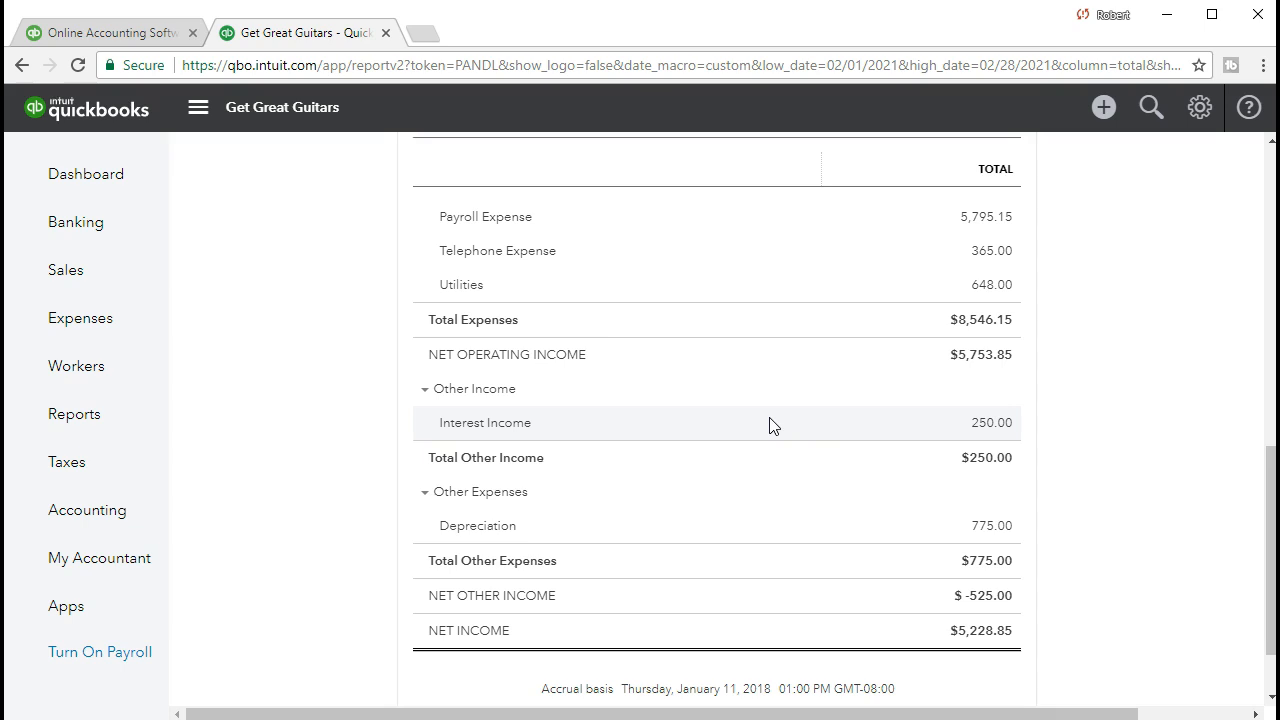
scroll(791, 535, up, 1)
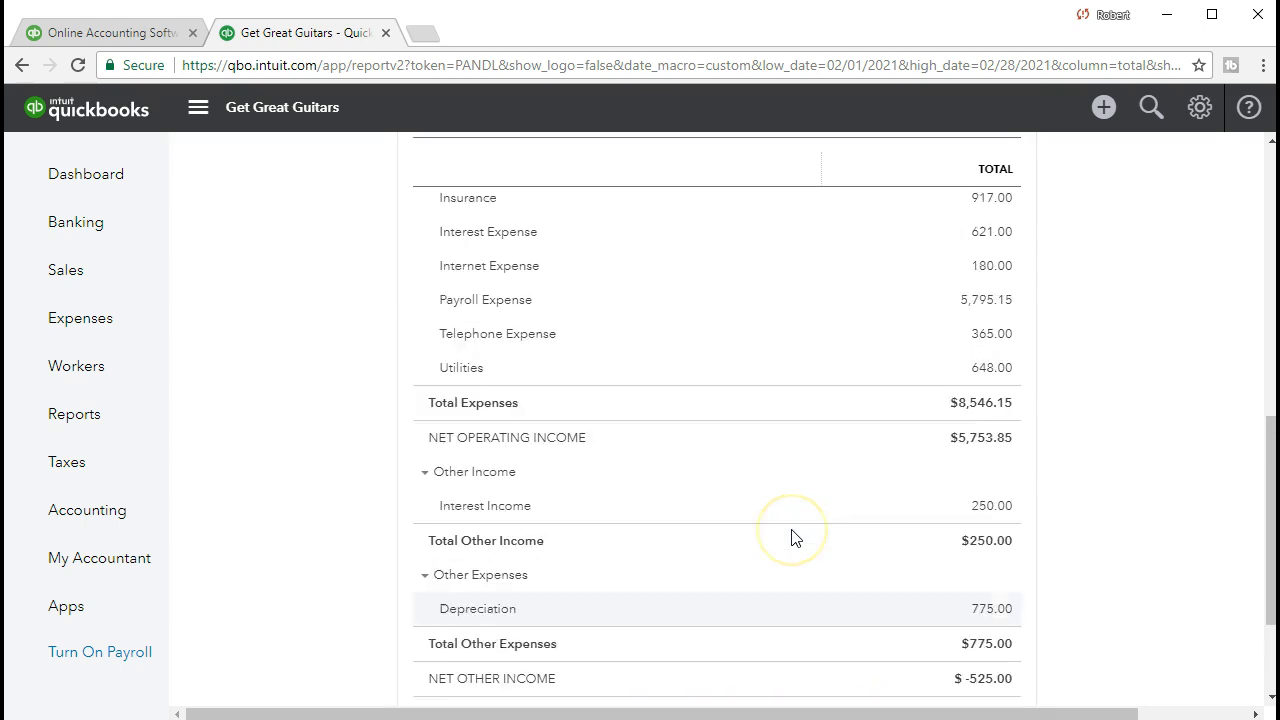
scroll(791, 538, up, 6)
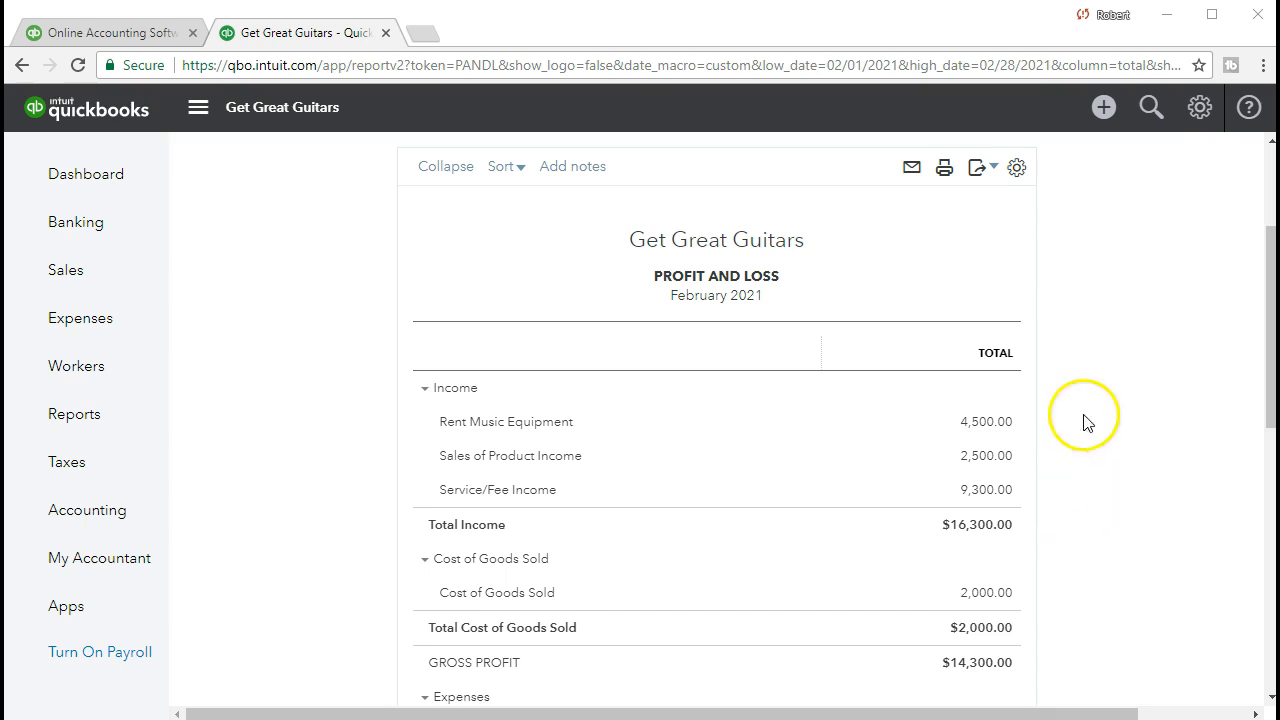
Add a first budget from the budgeting tool and name it Budget 2021
click(1196, 127)
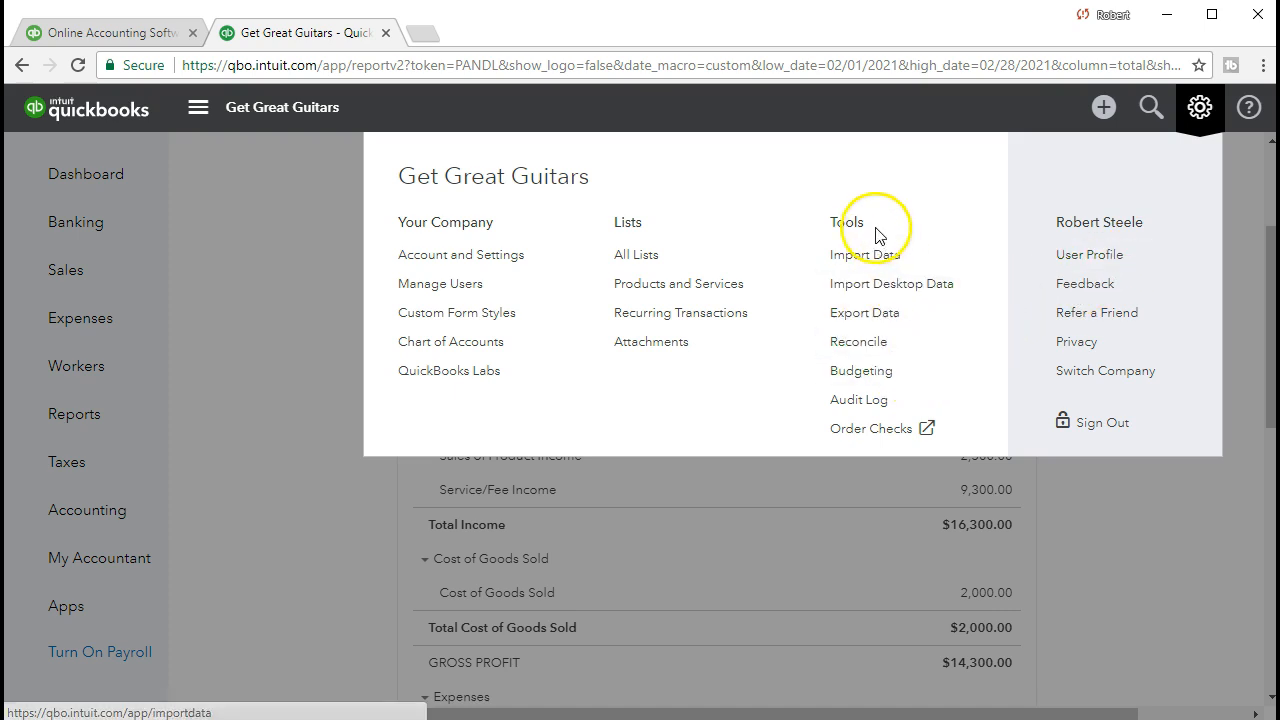
click(903, 383)
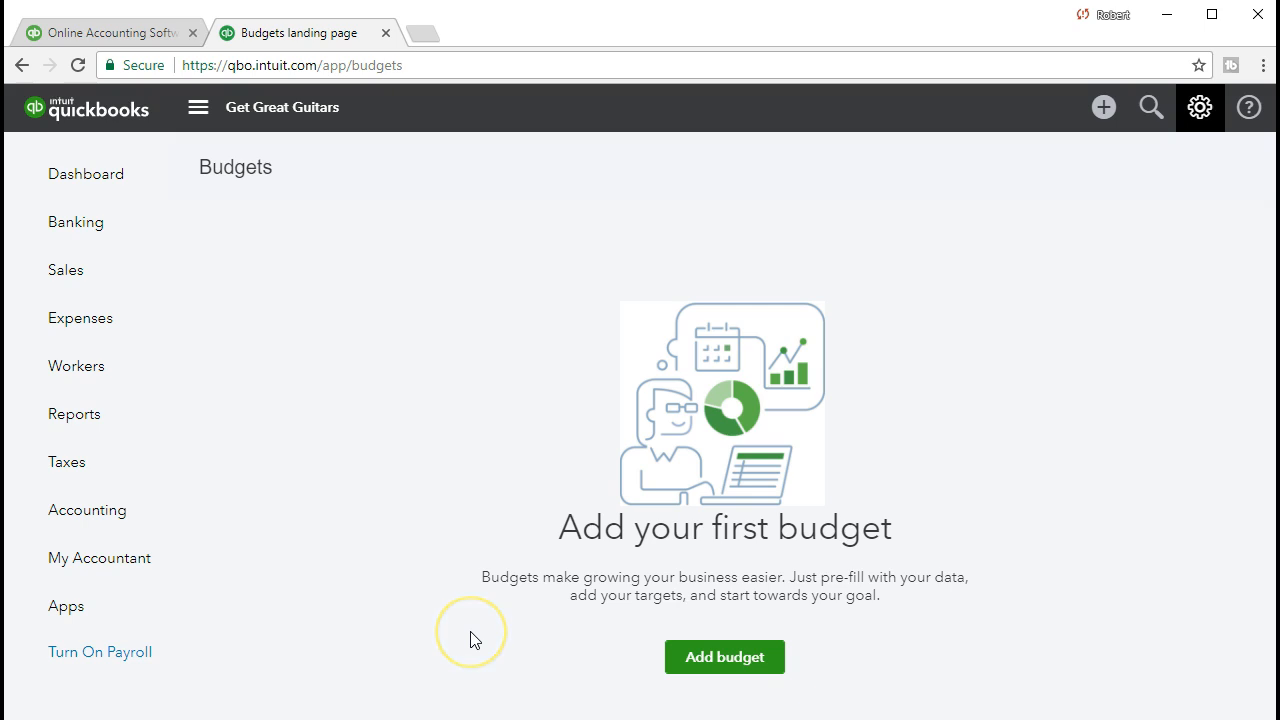
click(703, 670)
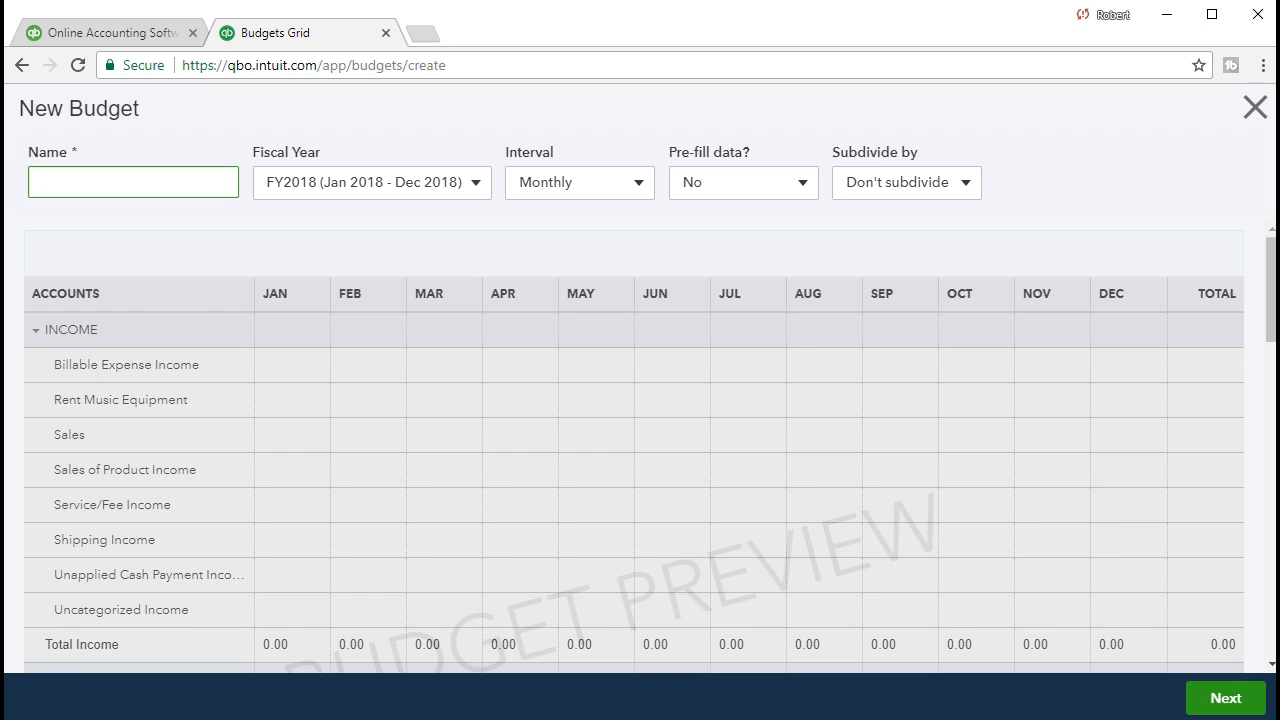
click(127, 184)
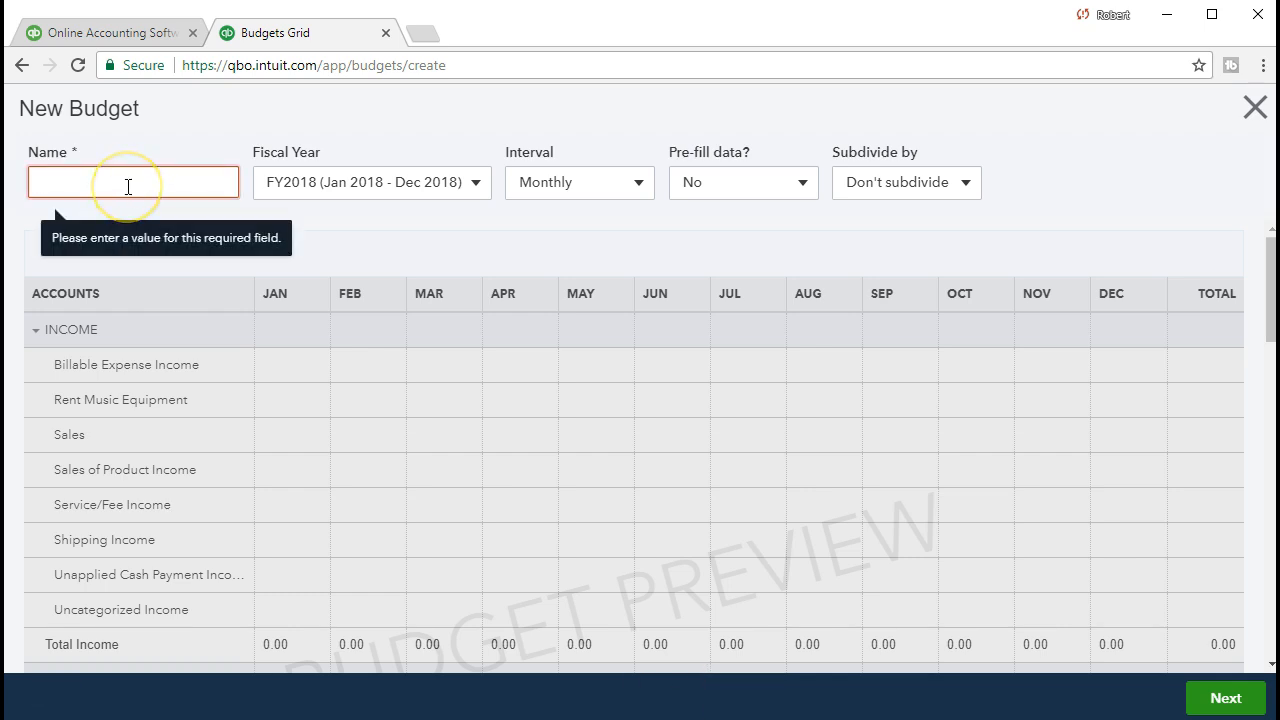
text(BUDG)
key(BackSpace)
key(BackSpace)
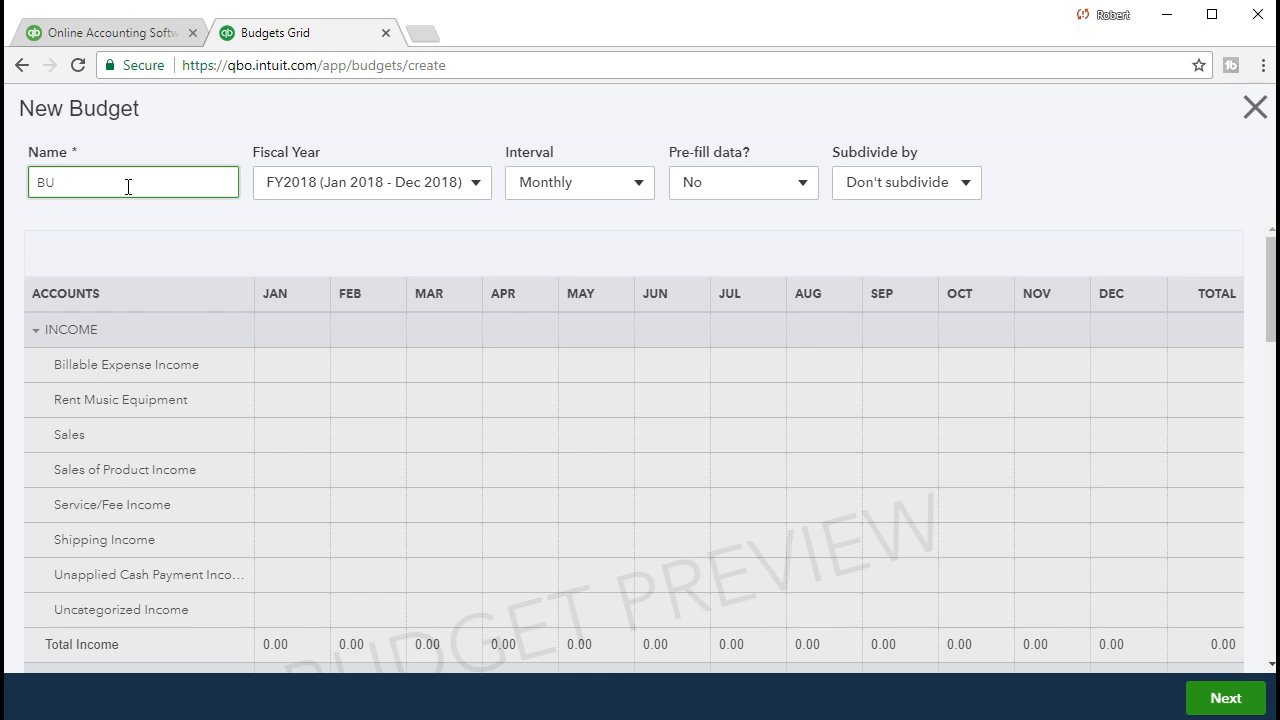
text(udget 201)
key(BackSpace)
text(21)
key(Tab)
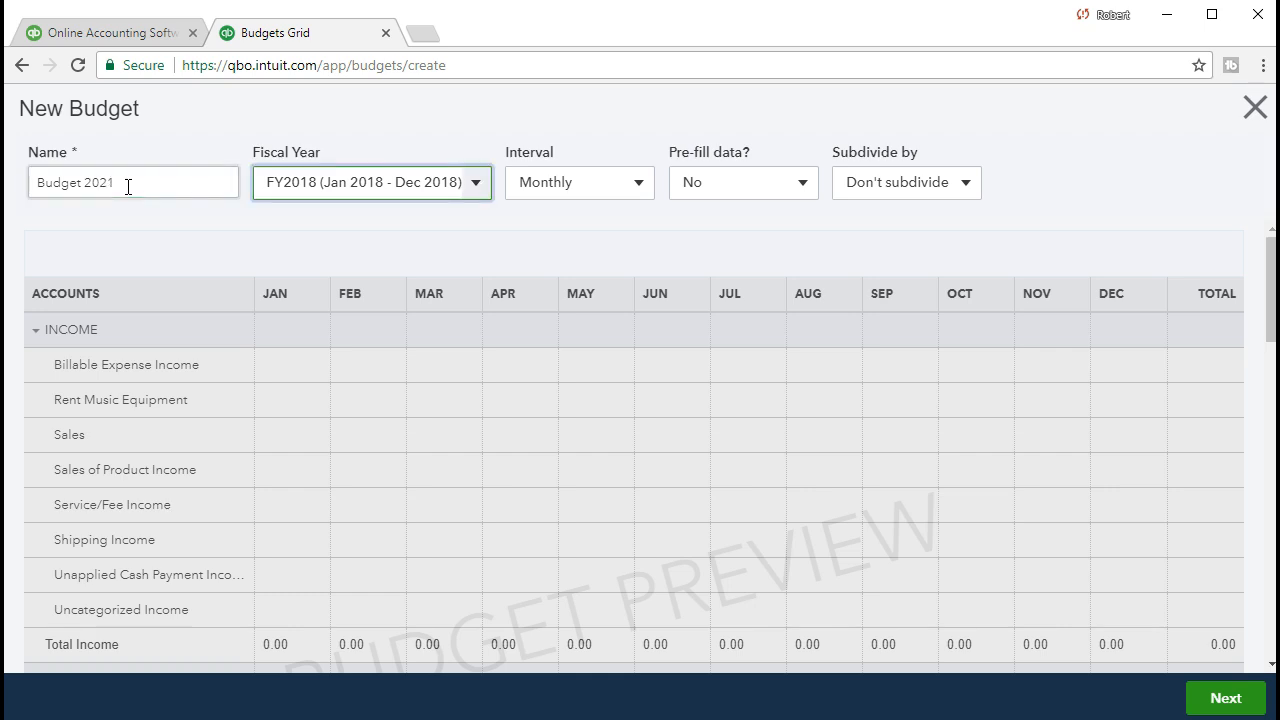
Set the budget's fiscal year to FY2021 (Jan 2021 - Dec 2021) and check the pre-fill data options, keeping No
click(474, 188)
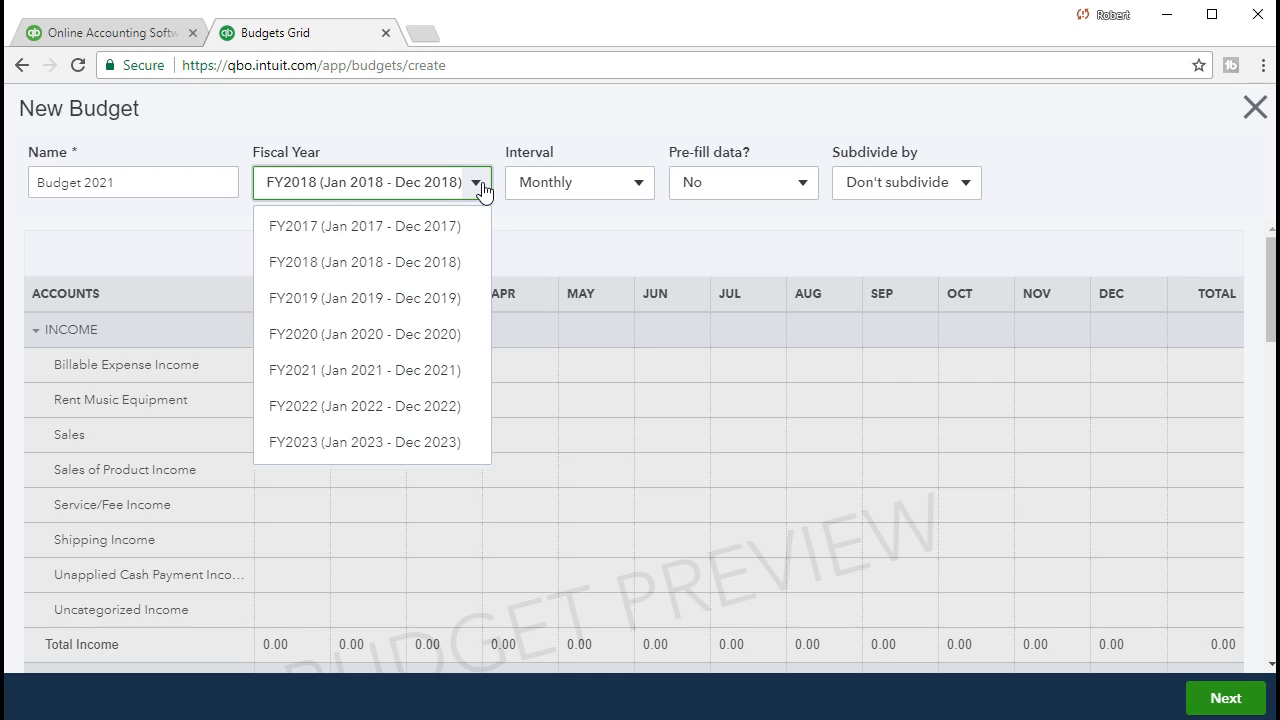
click(414, 380)
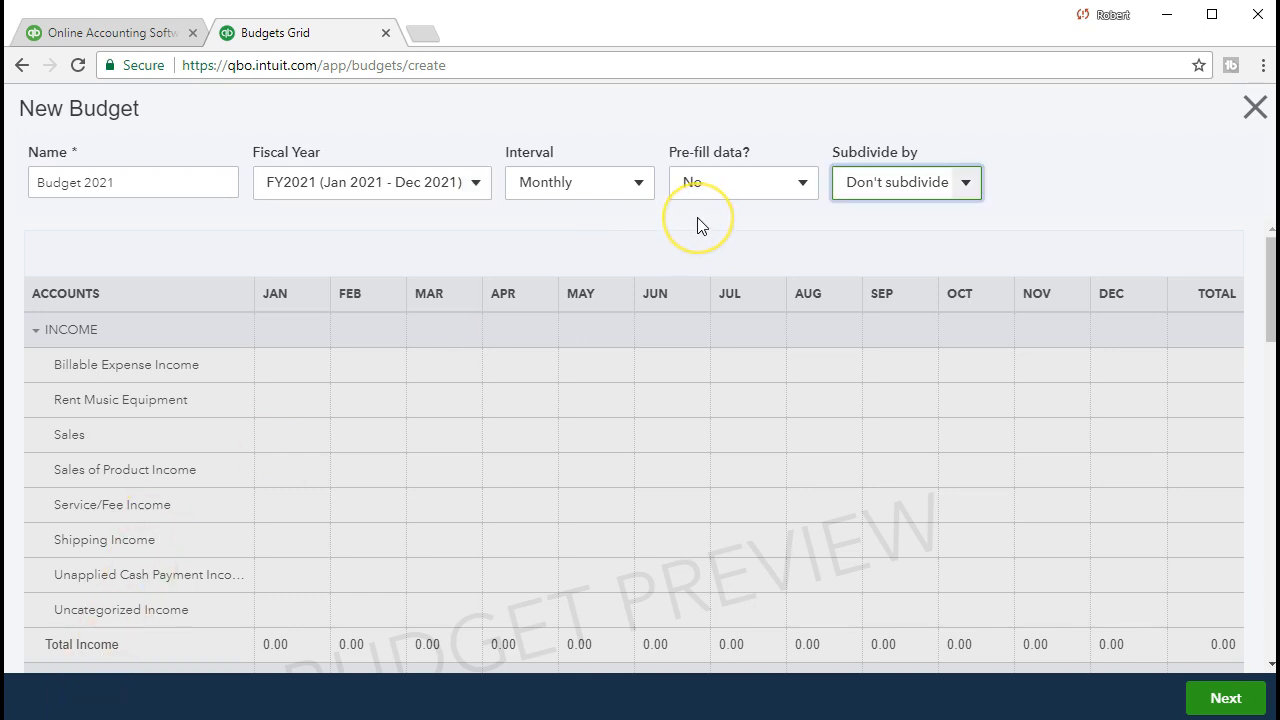
click(792, 202)
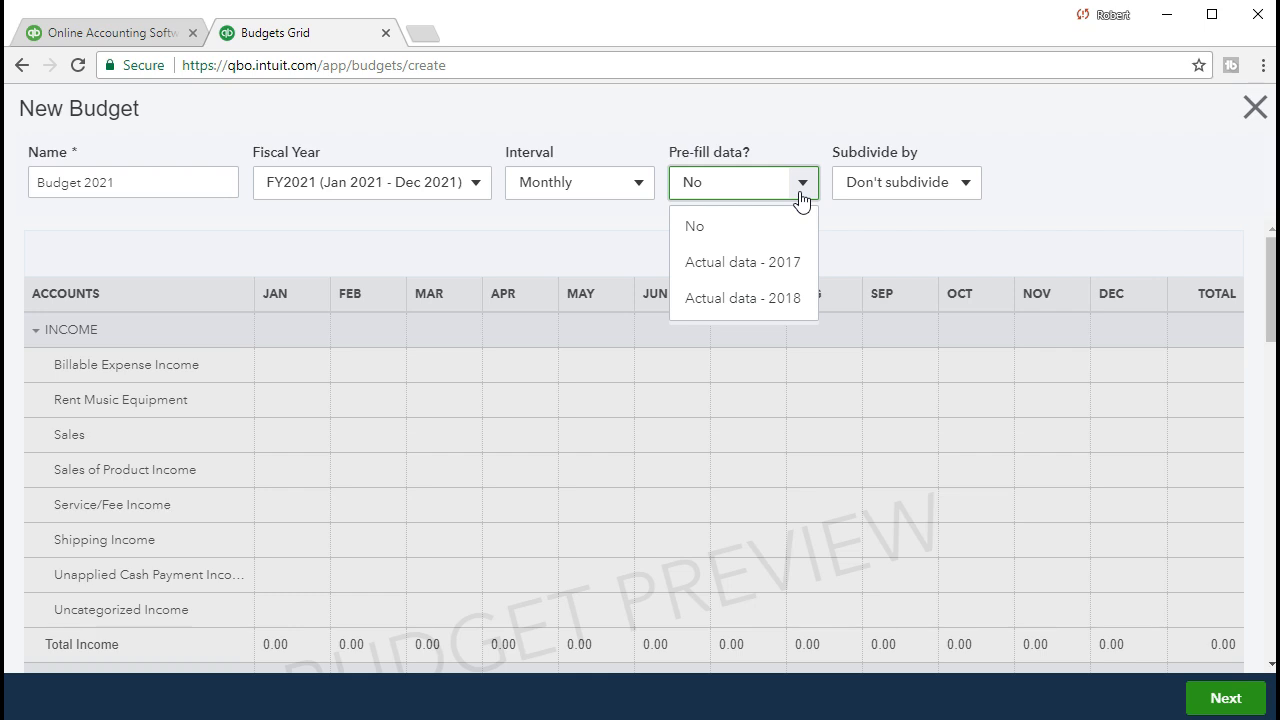
click(801, 200)
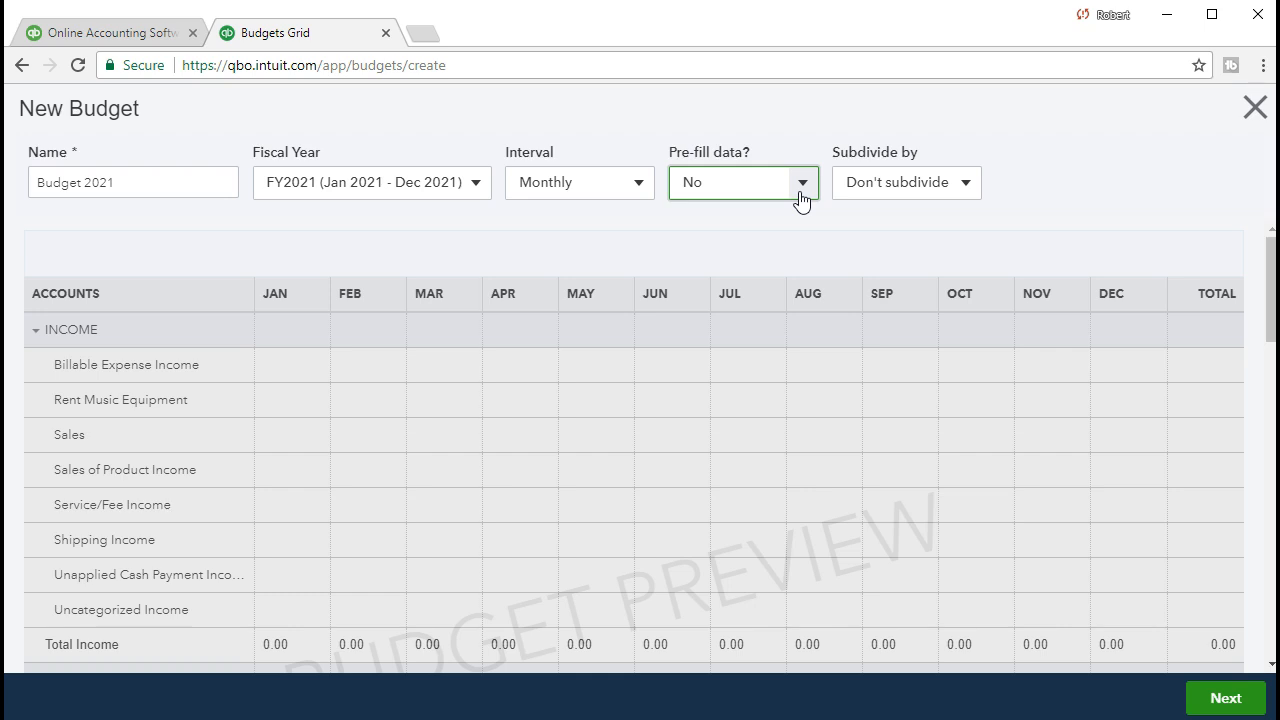
click(793, 204)
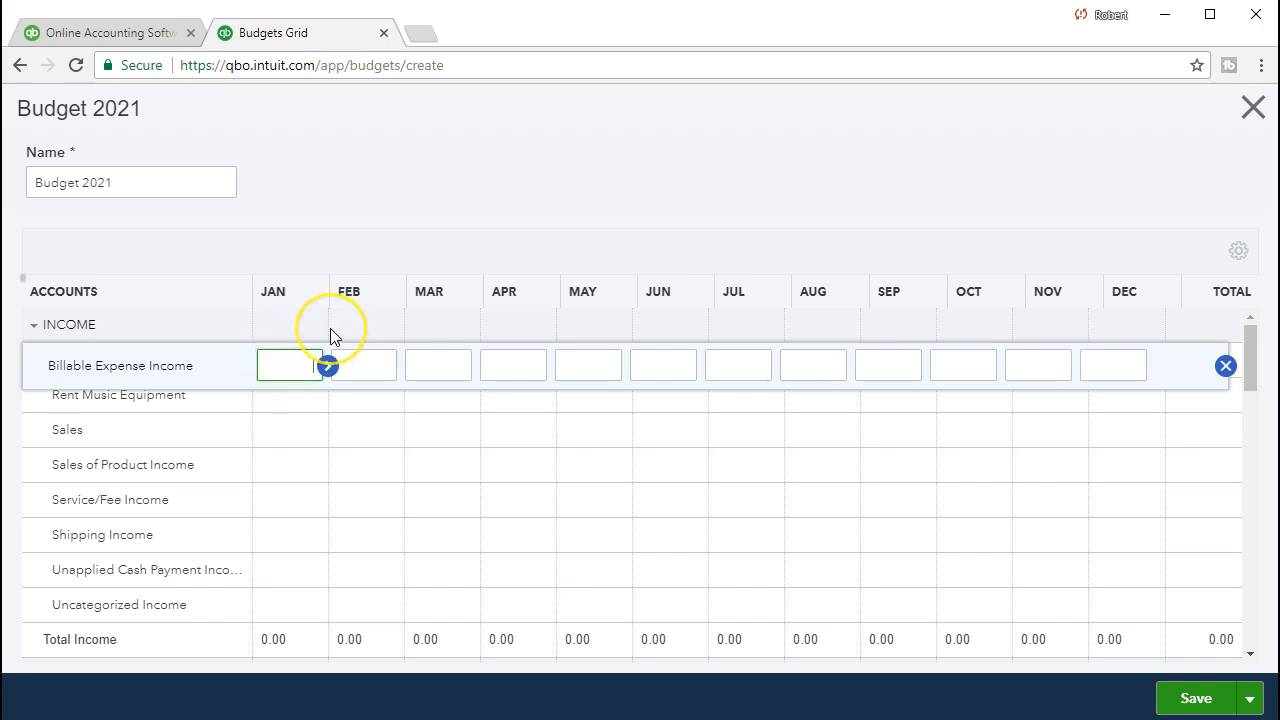
Budget 500 for Sales of Product Income in January and copy that amount across the remaining months
click(290, 364)
click(305, 367)
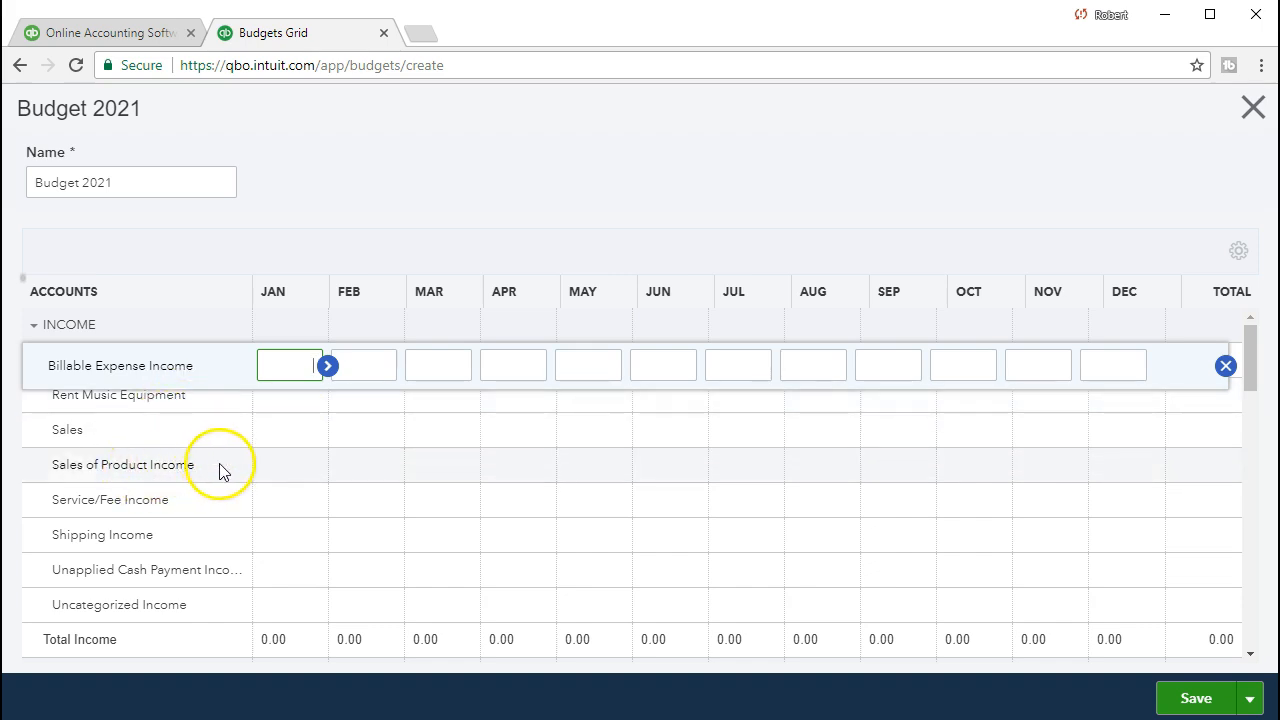
click(294, 472)
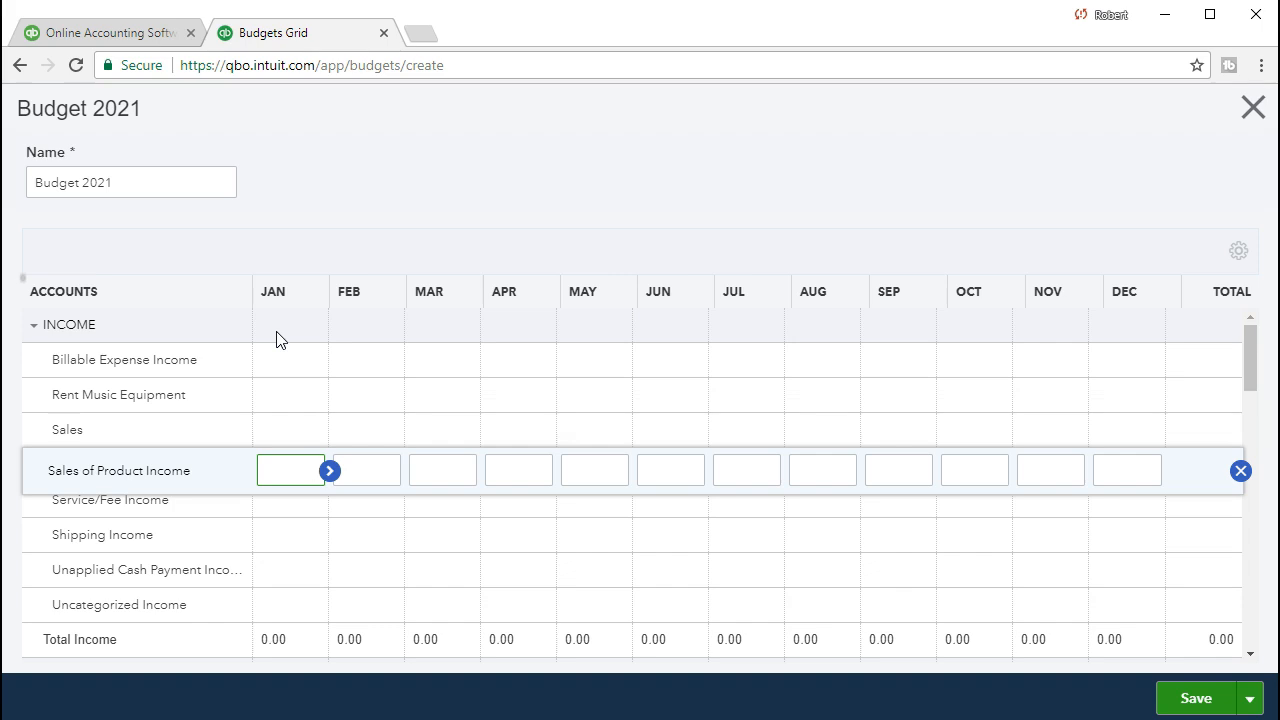
click(286, 455)
text(500)
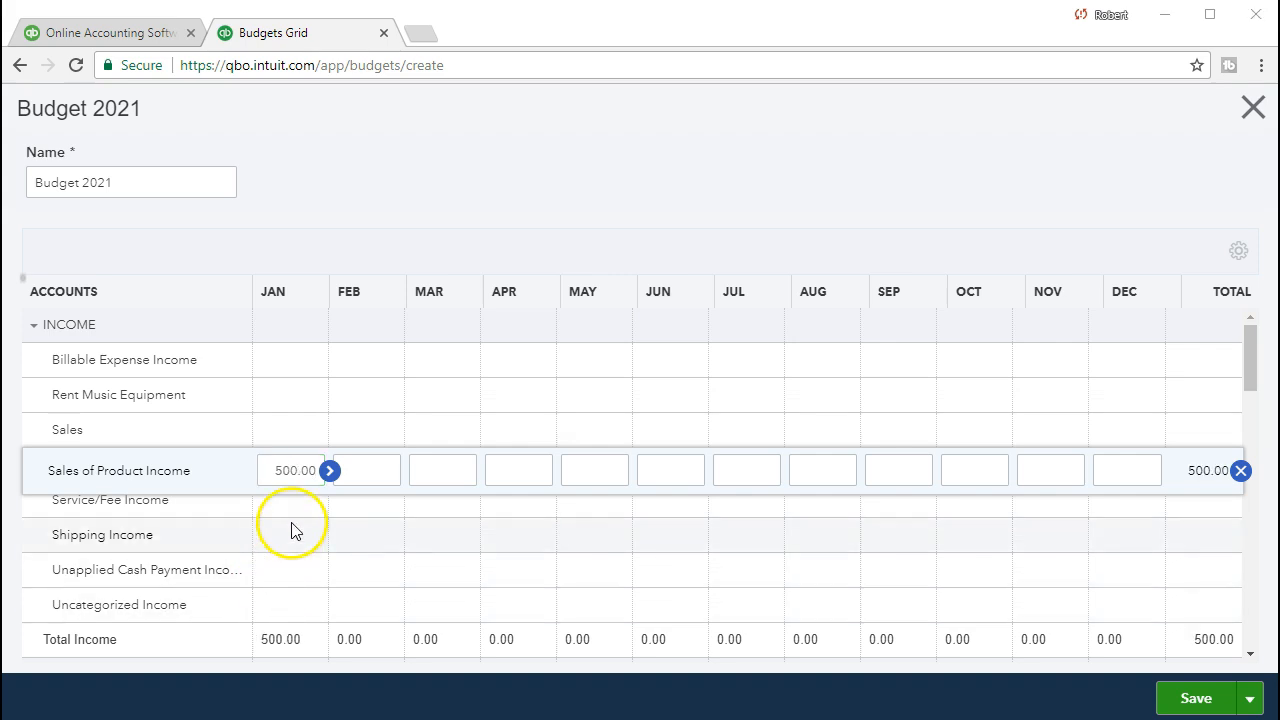
click(330, 476)
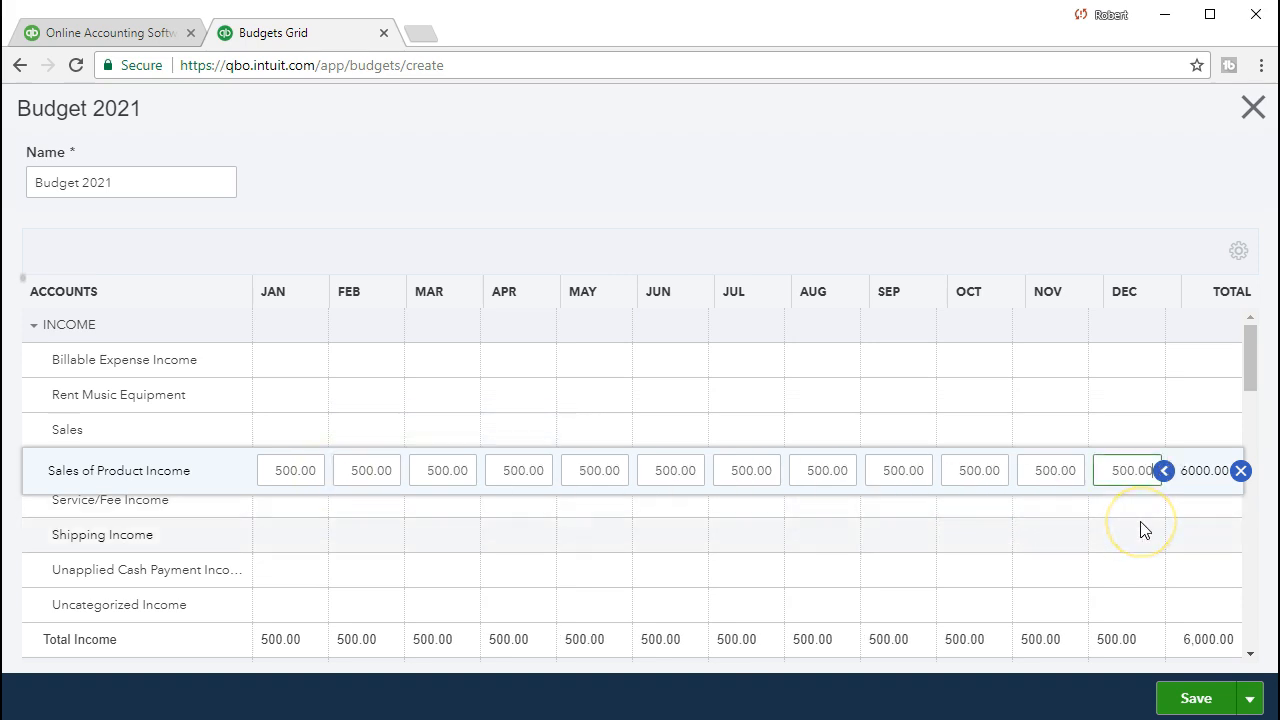
Set the Sales of Product Income budget to 575 for February, 661.25 for March, 760.44 for April and 874.51 for May
click(349, 470)
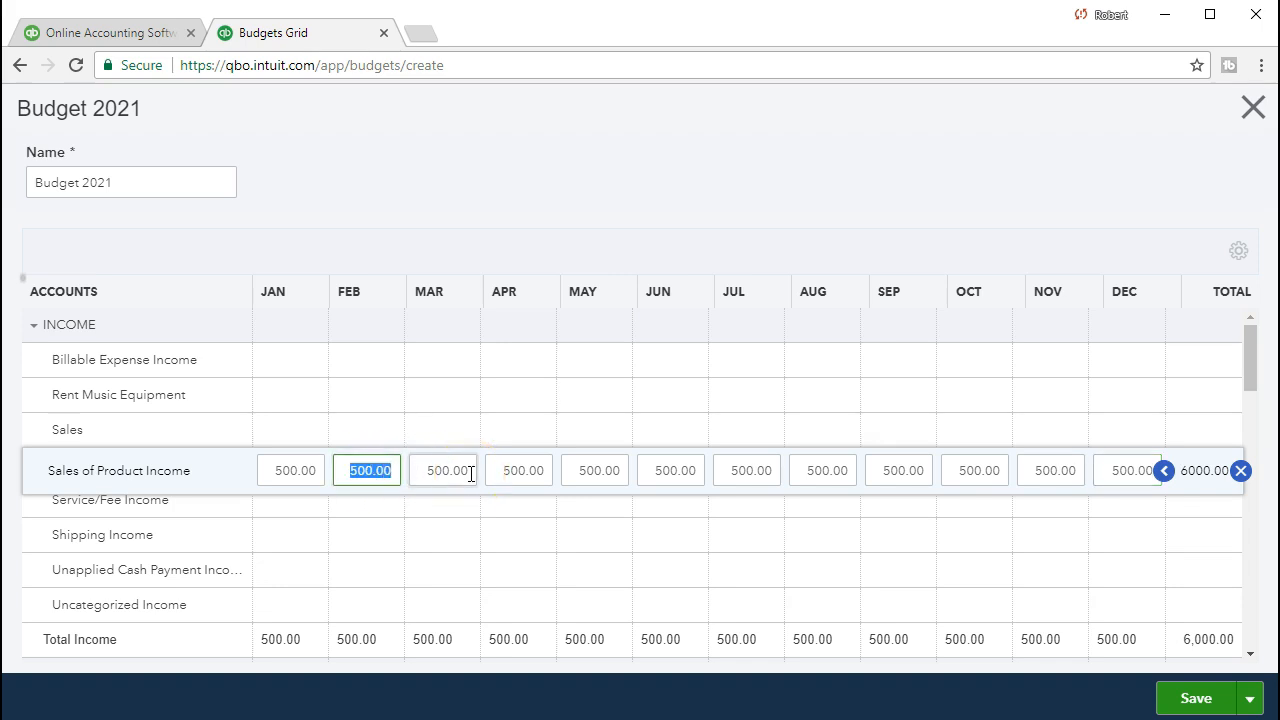
text(575)
click(471, 474)
text(661.25)
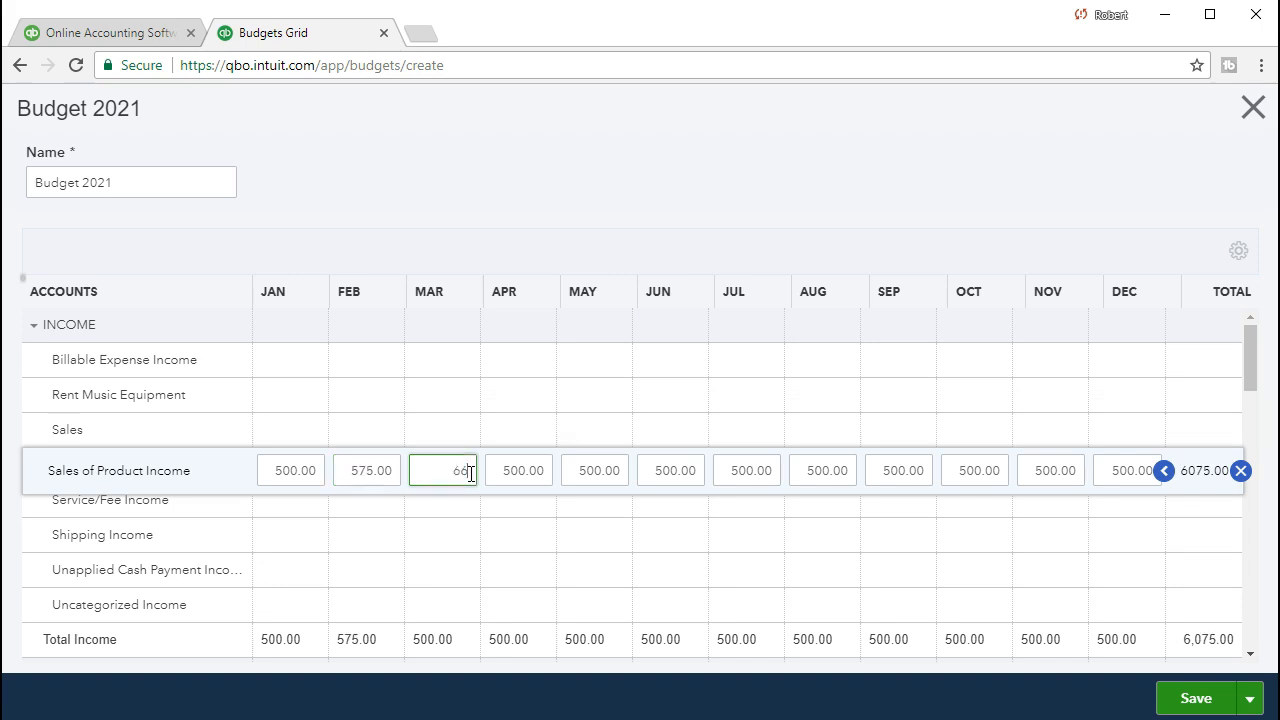
key(Tab)
text(760.44)
key(Tab)
text(874.51)
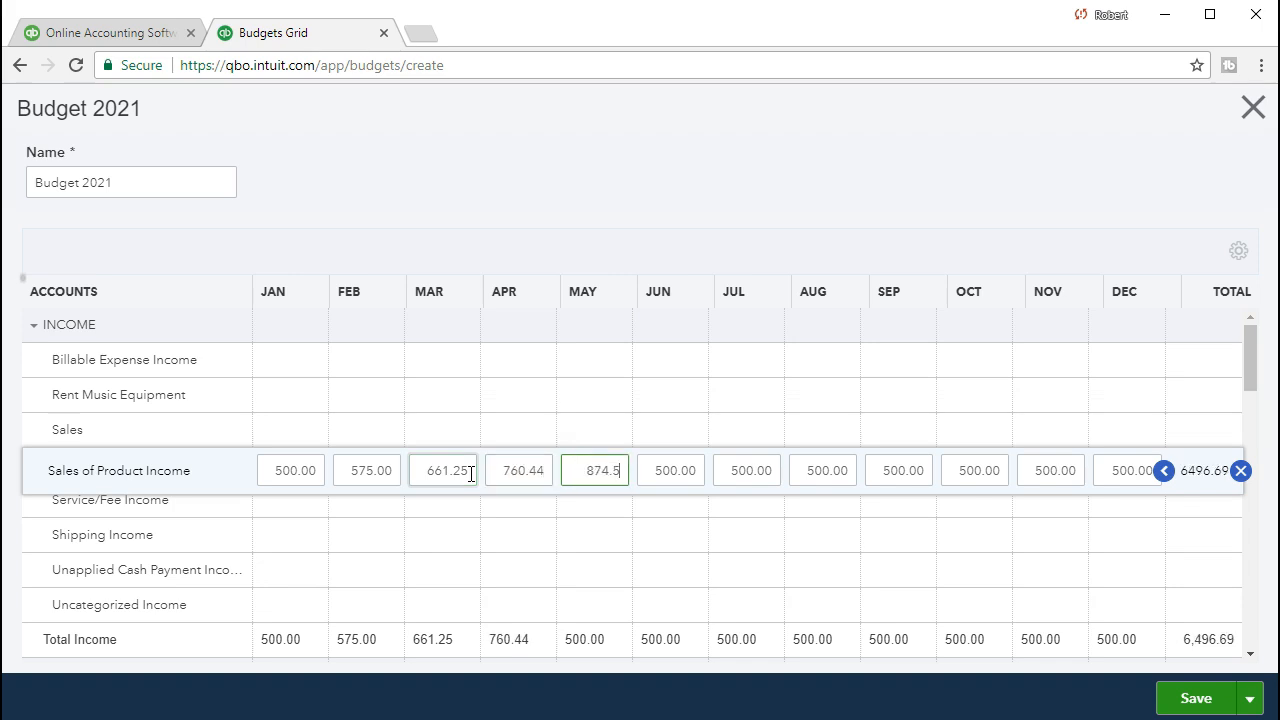
Set the Sales of Product Income budget to 1,005.69 for June, 1,156.54 for July, 1,330.02 for August and 1,529.52 for September
key(Tab)
text(1,005.69)
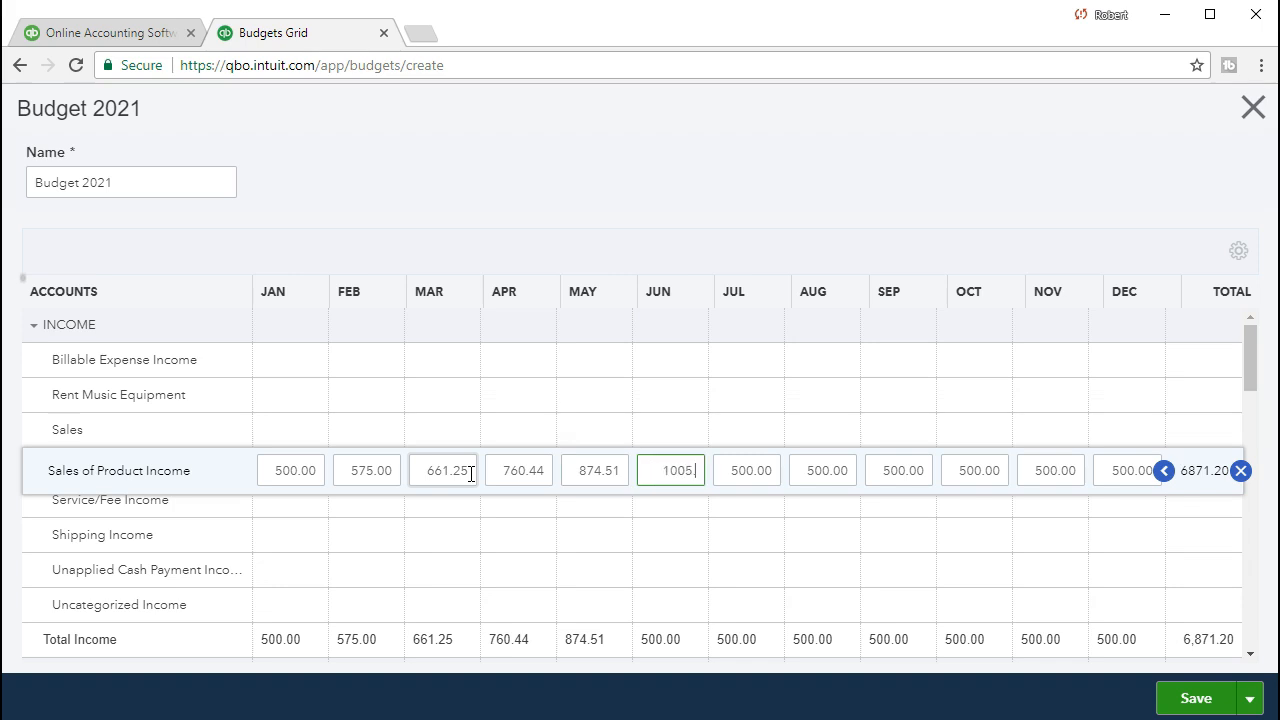
key(Tab)
text(1,156.54)
key(Tab)
text(1330.02)
key(Tab)
text(1529.52)
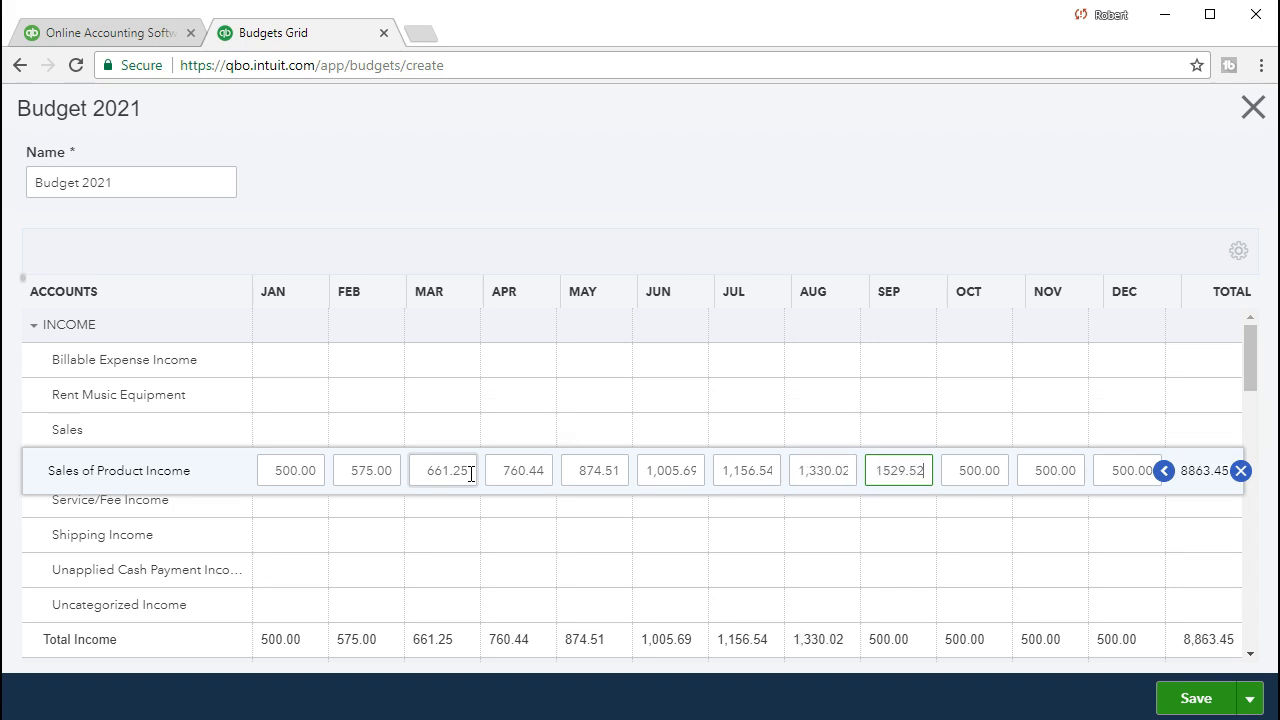
Set the Sales of Product Income budget to 1,758.95 for October, 2,022.79 for November and 2,326 for December
key(Tab)
text(1,758.95)
key(Tab)
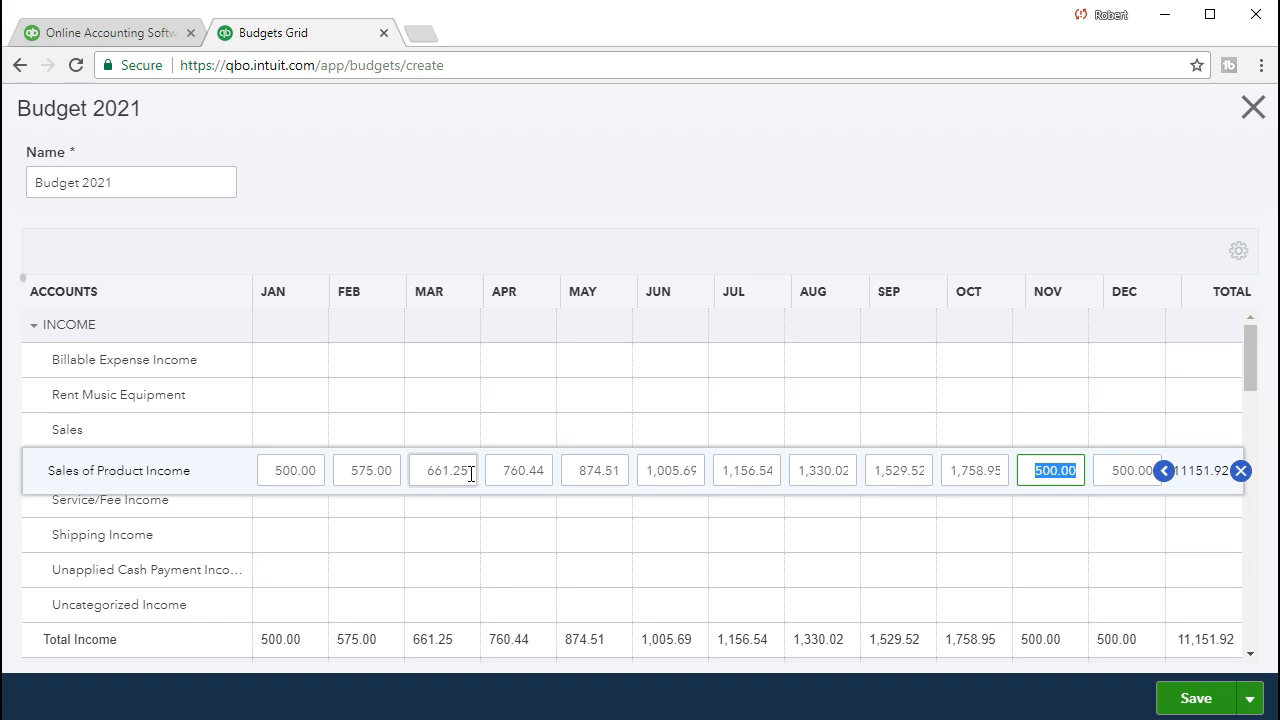
text(2,022.79)
key(Tab)
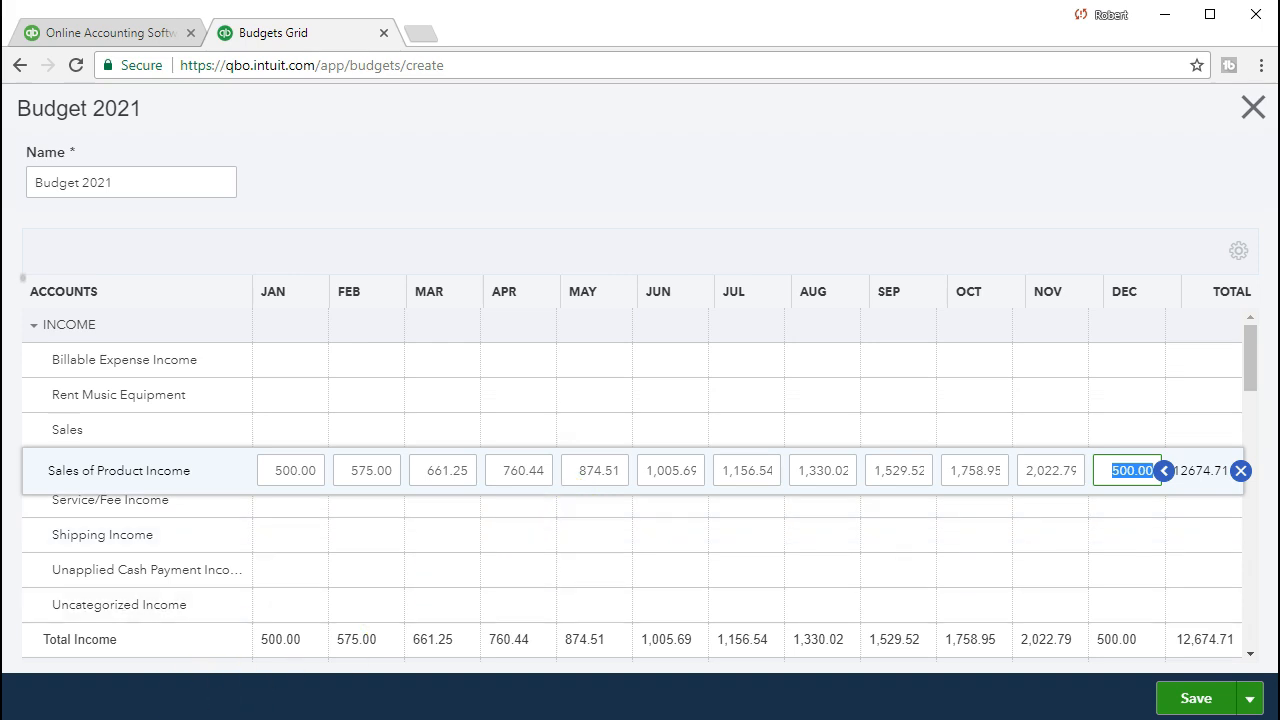
drag(1113, 477, 1198, 482)
text(2326)
click(1200, 487)
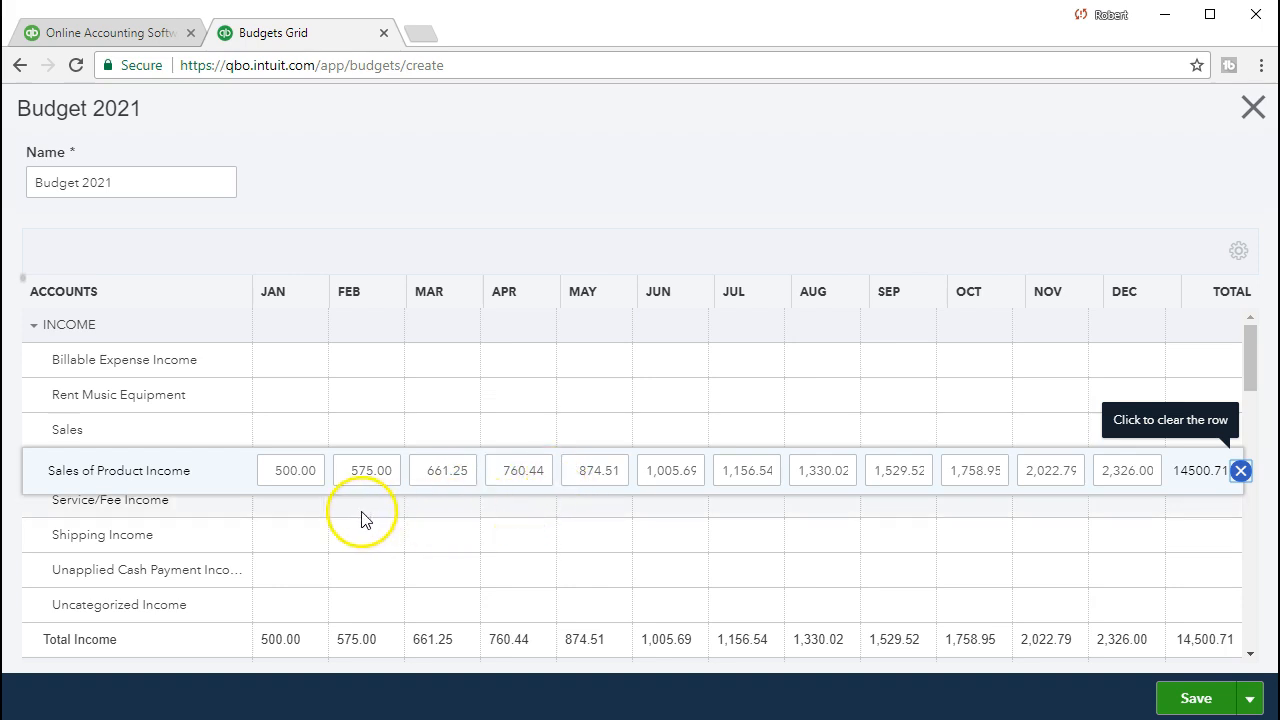
Budget 1,000 for Rent Music Equipment in January and copy that amount across the remaining months
click(289, 508)
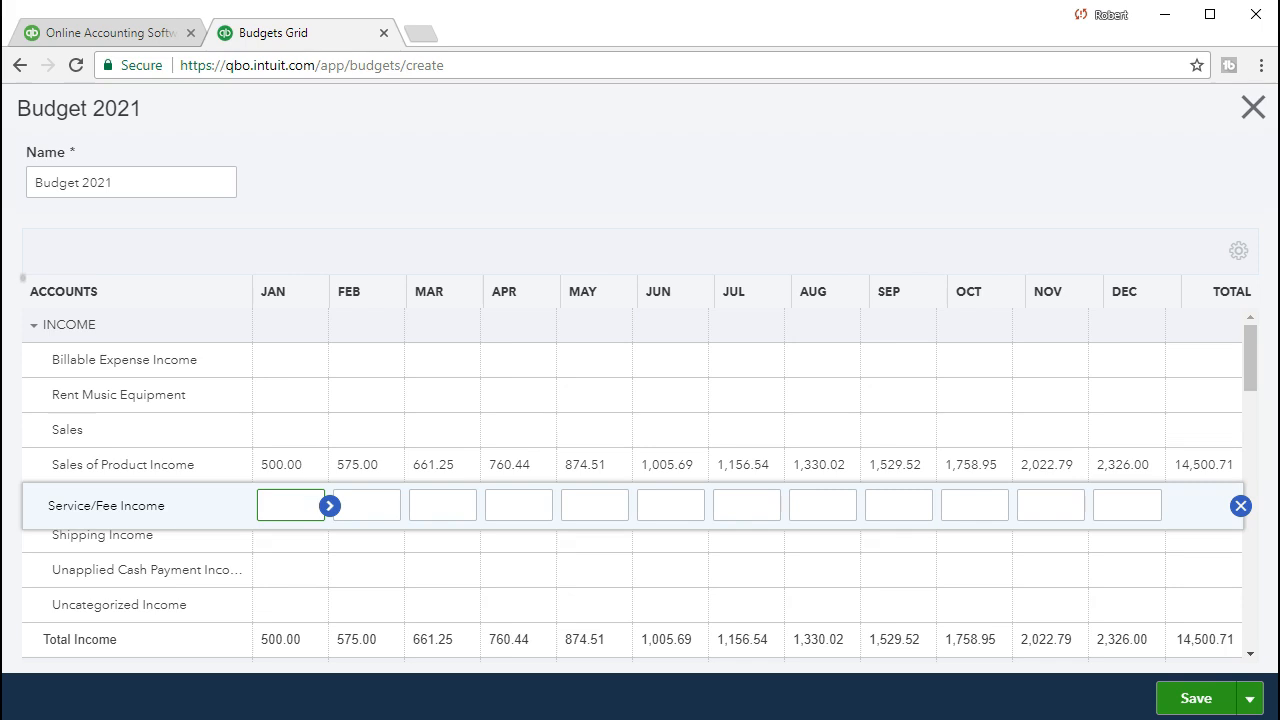
click(282, 398)
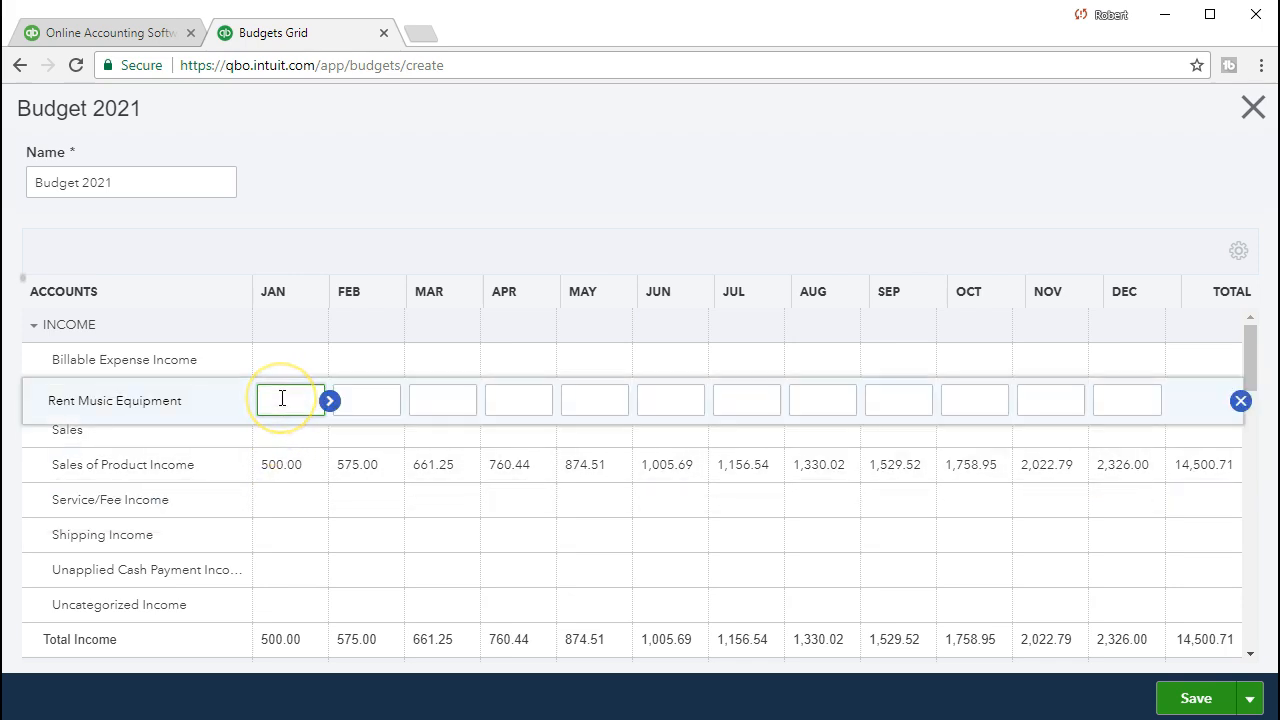
text(1000)
key(Tab)
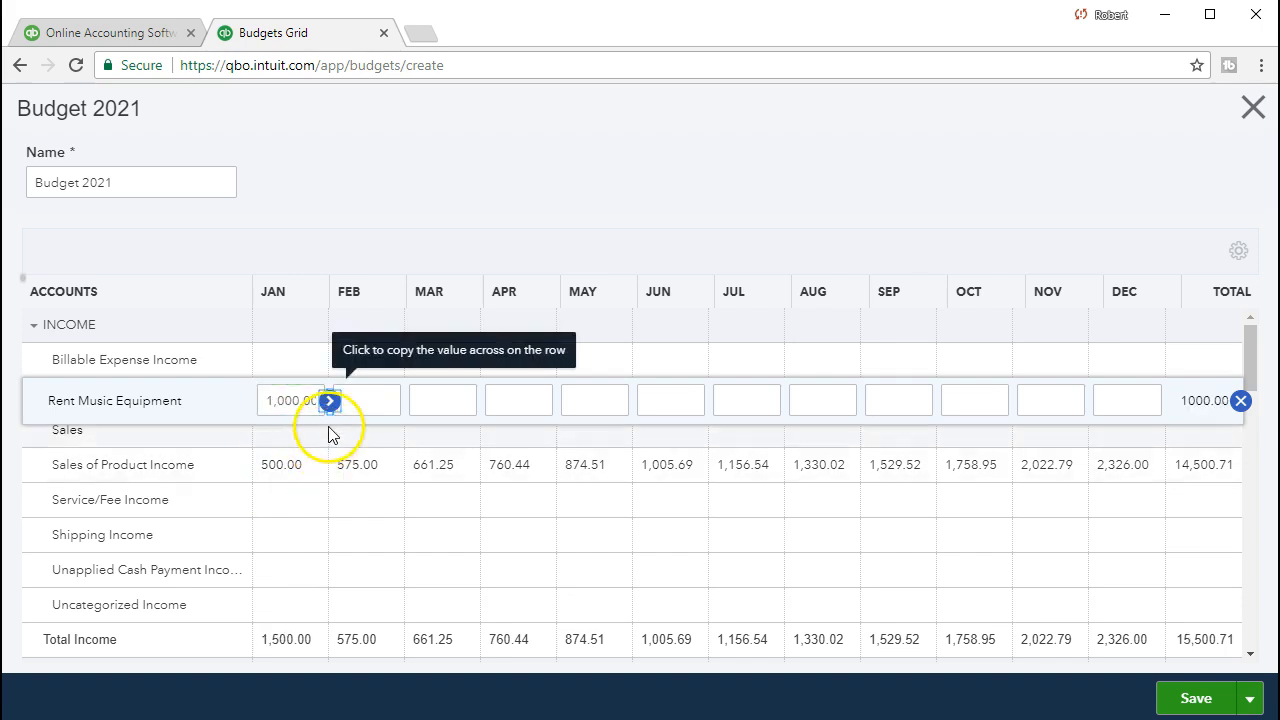
click(329, 401)
Set the Rent Music Equipment budget to 2,000 for February, increasing by 1,000 each month up to 12,000 for December
click(306, 406)
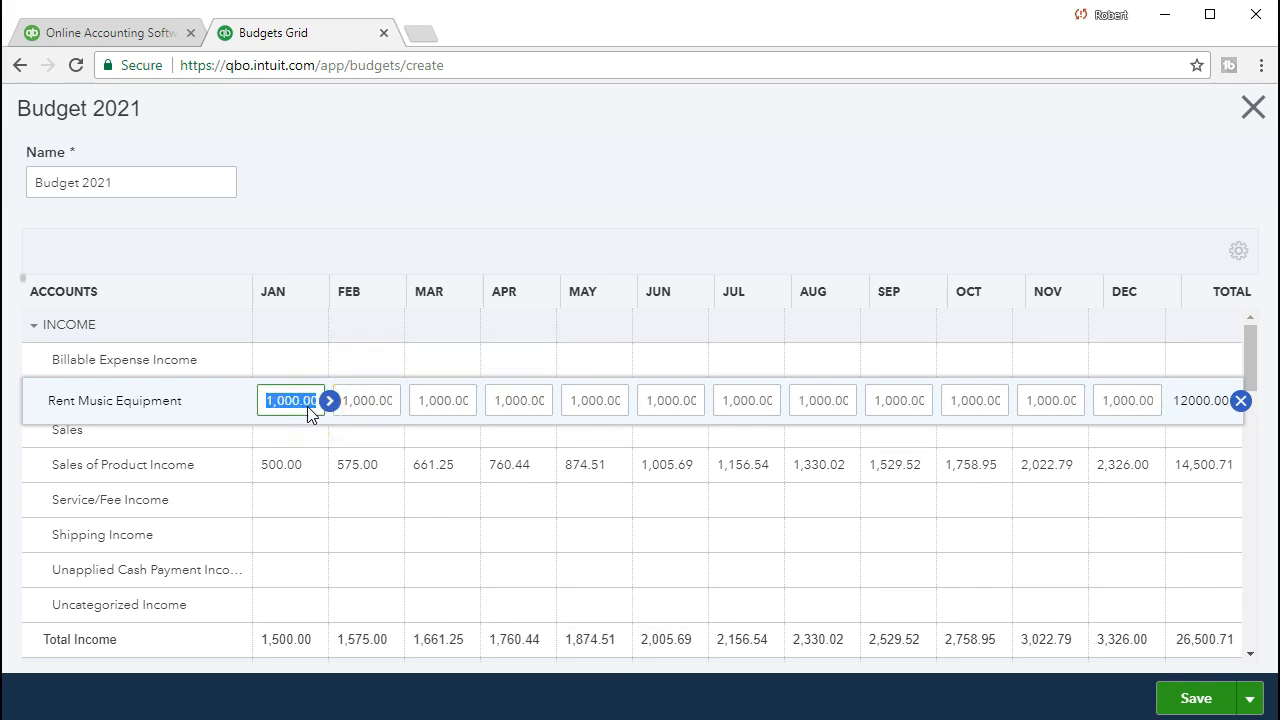
key(Tab)
key(Tab)
text(2000)
key(Tab)
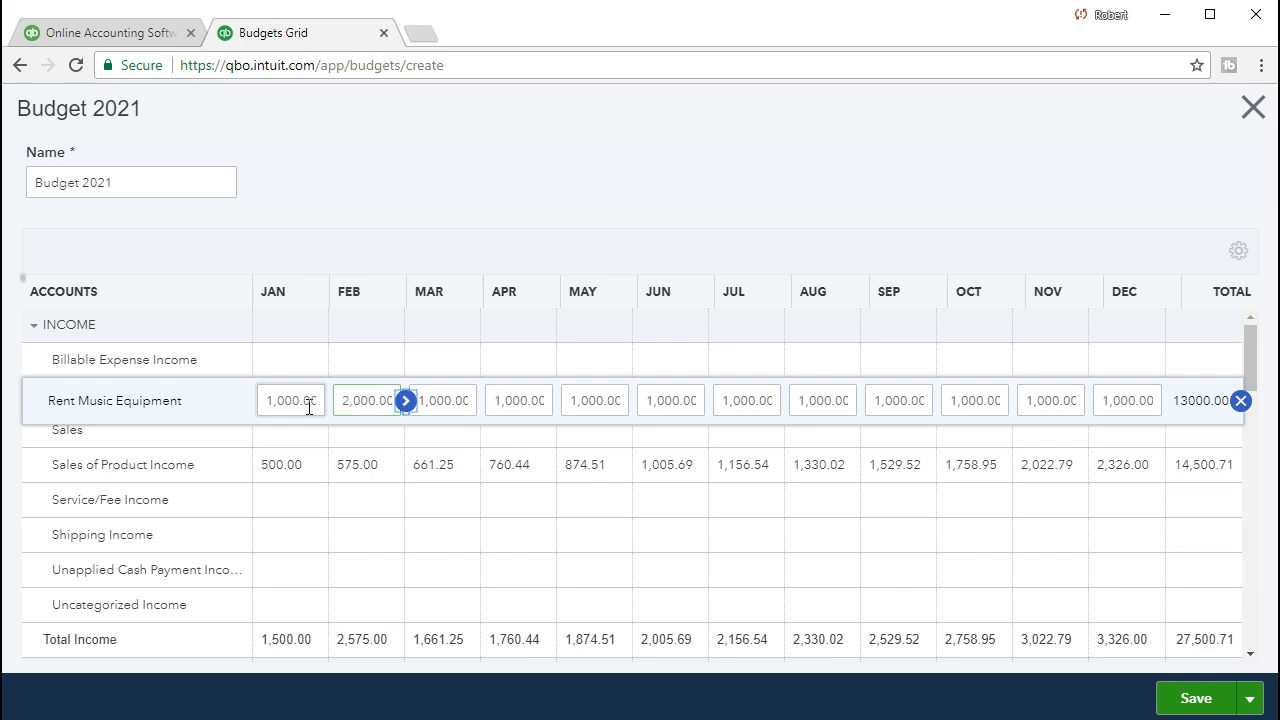
key(Tab)
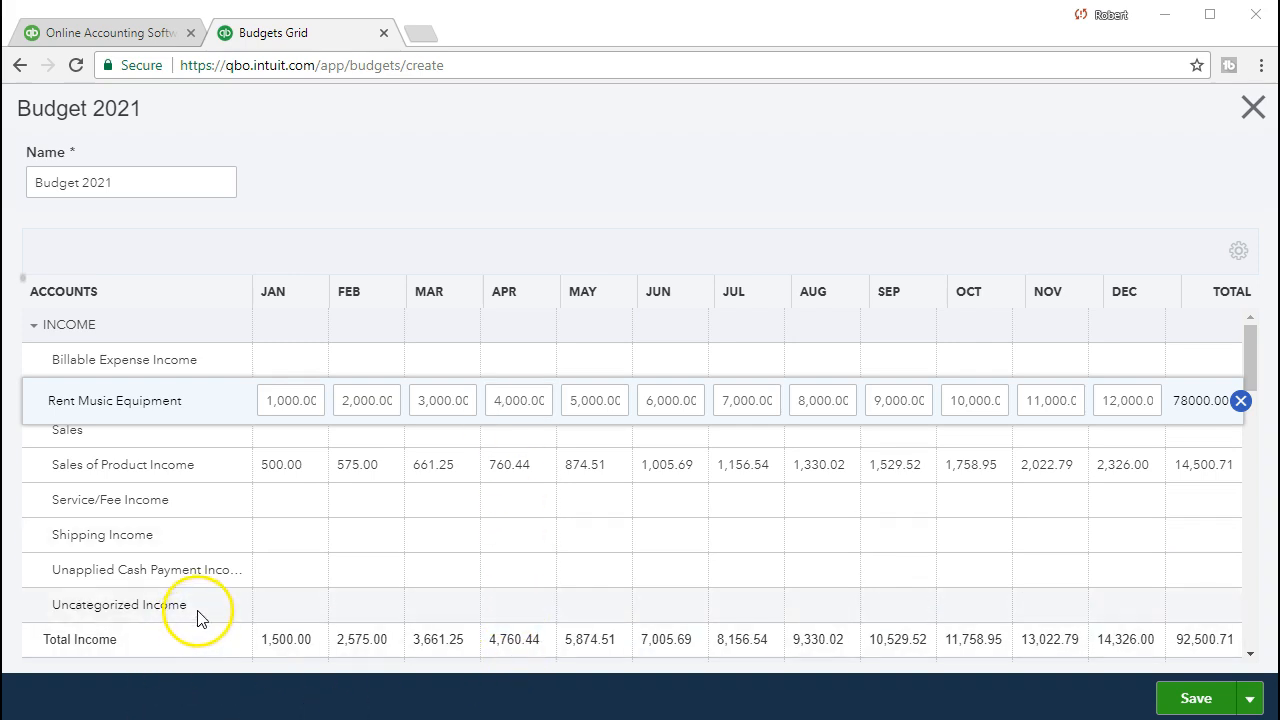
Budget 2,500 for Service/Fee Income in January and copy that amount across the remaining months
click(282, 501)
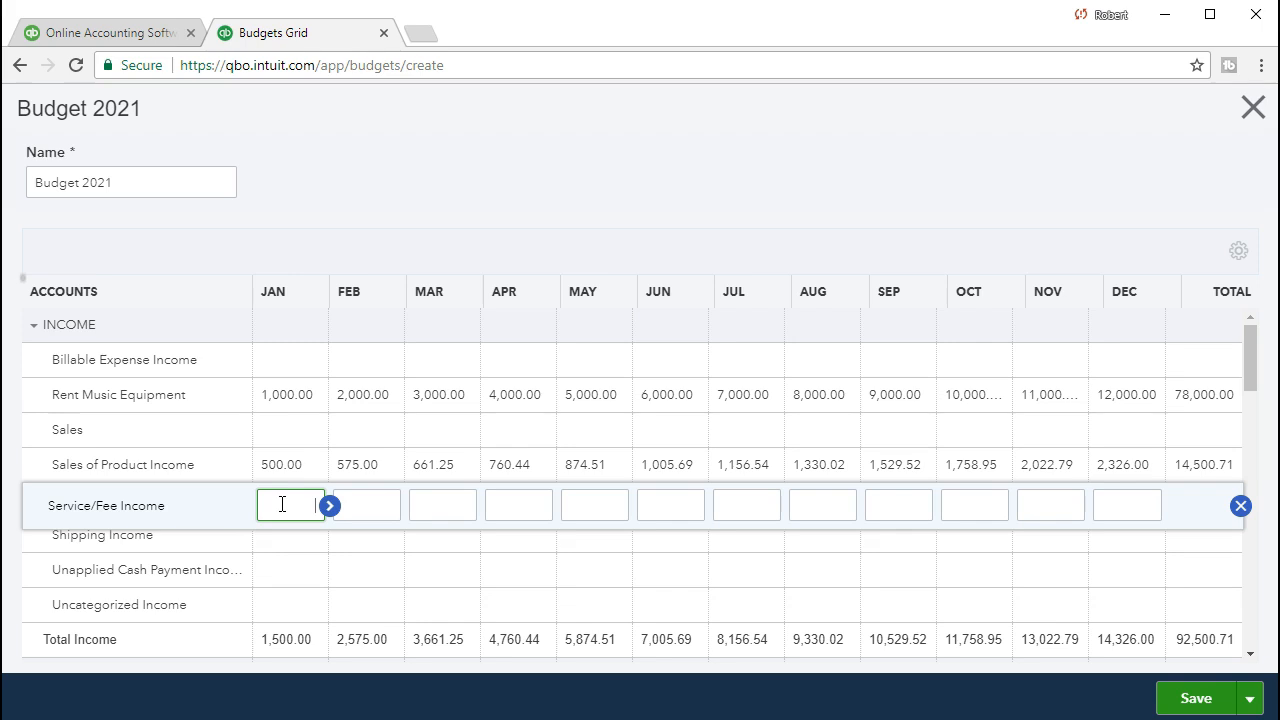
text(2500)
key(Tab)
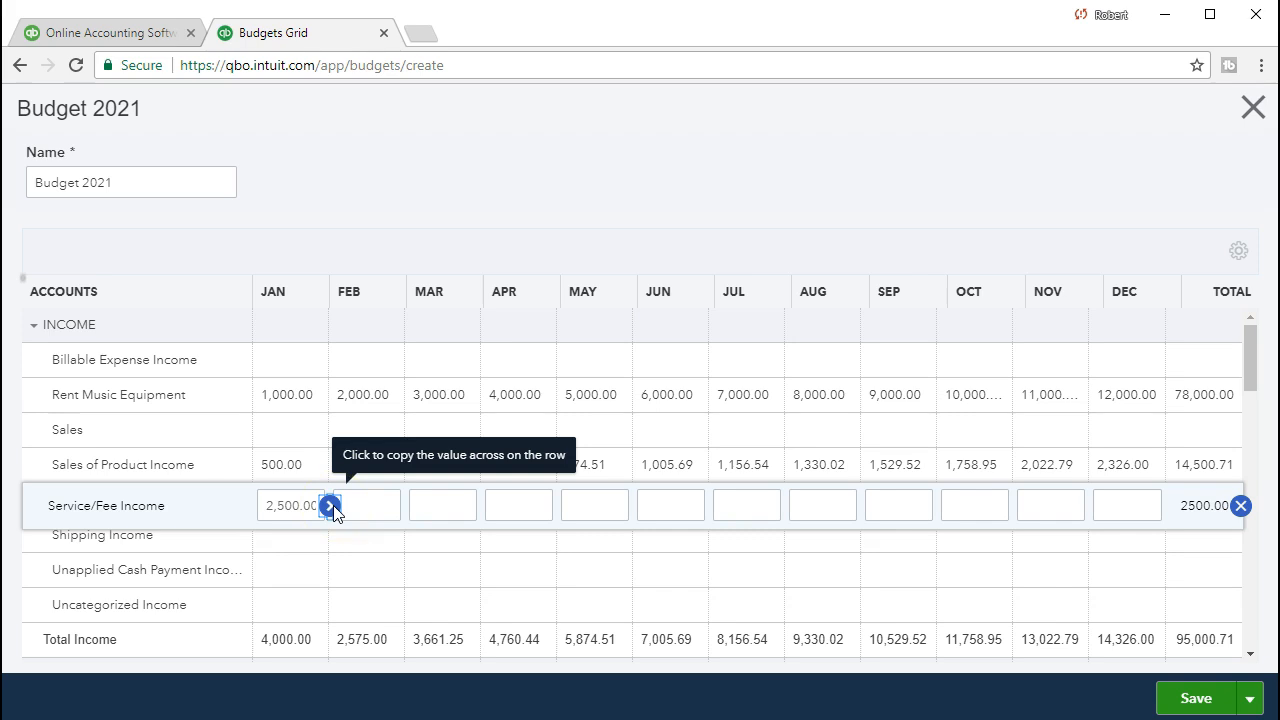
click(330, 507)
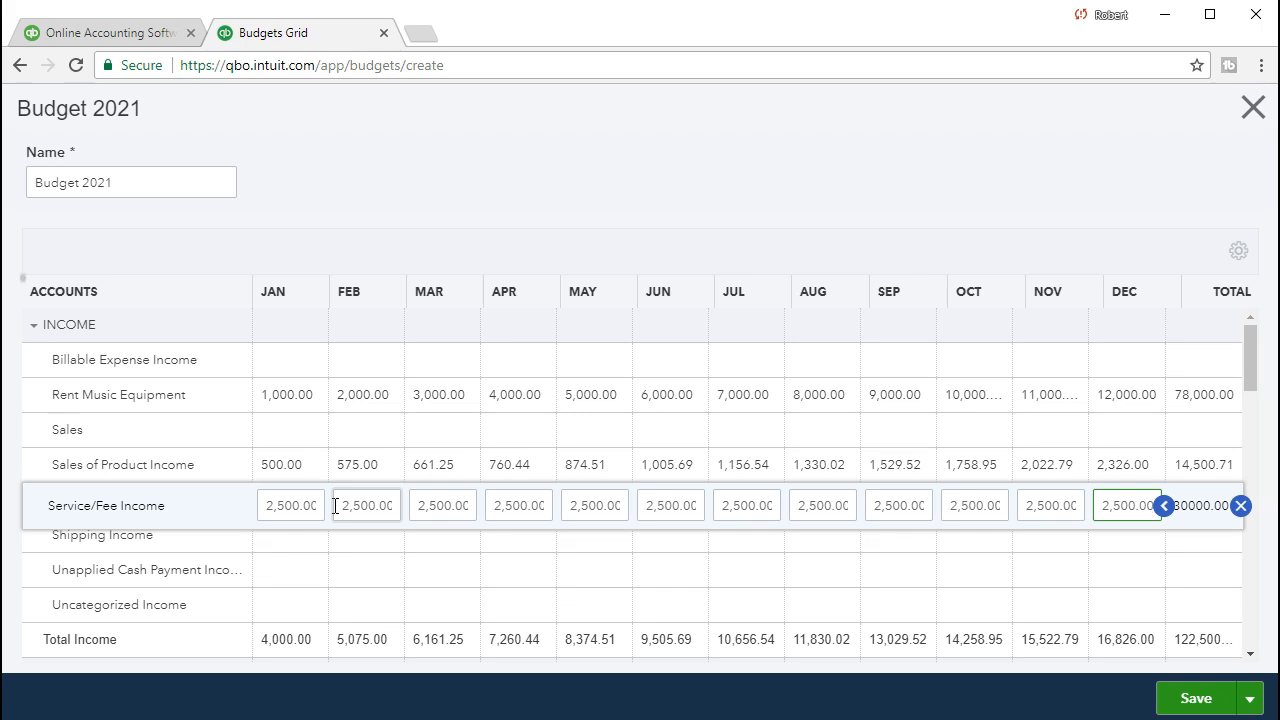
Set the Service/Fee Income budget to 3,000 for February, increasing by 500 each month up to 8,000 for December
click(347, 510)
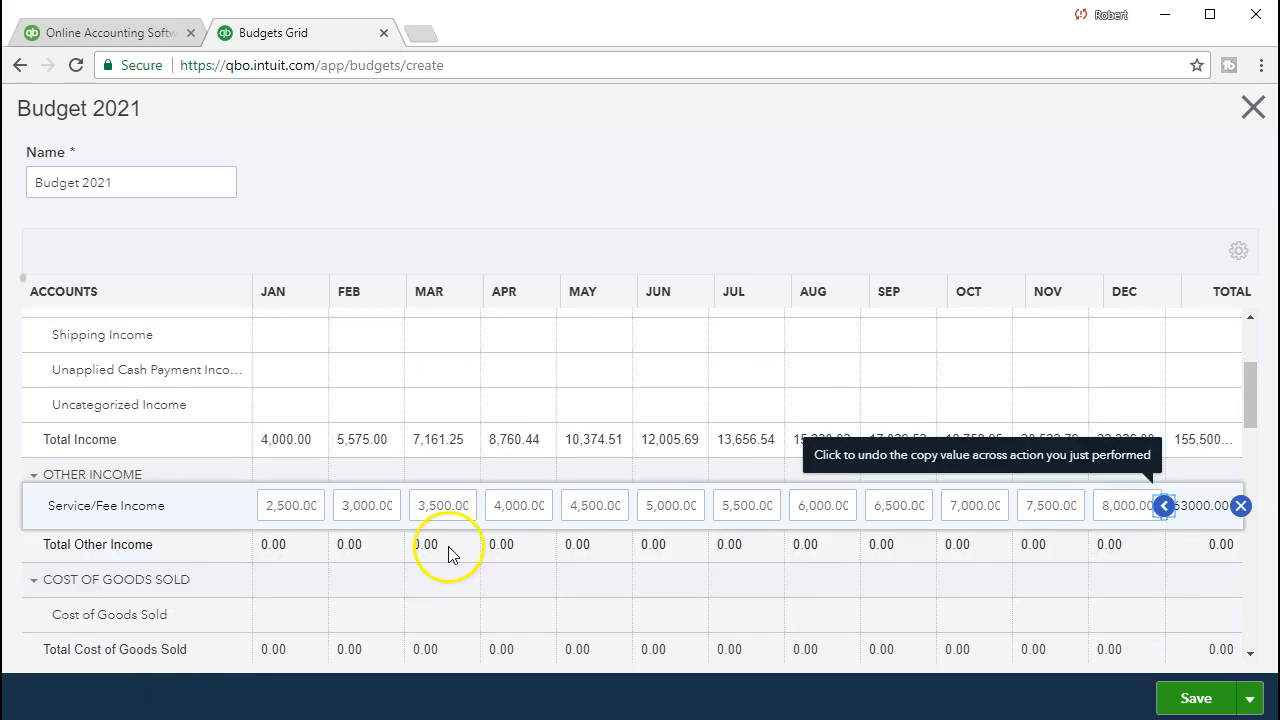
click(297, 507)
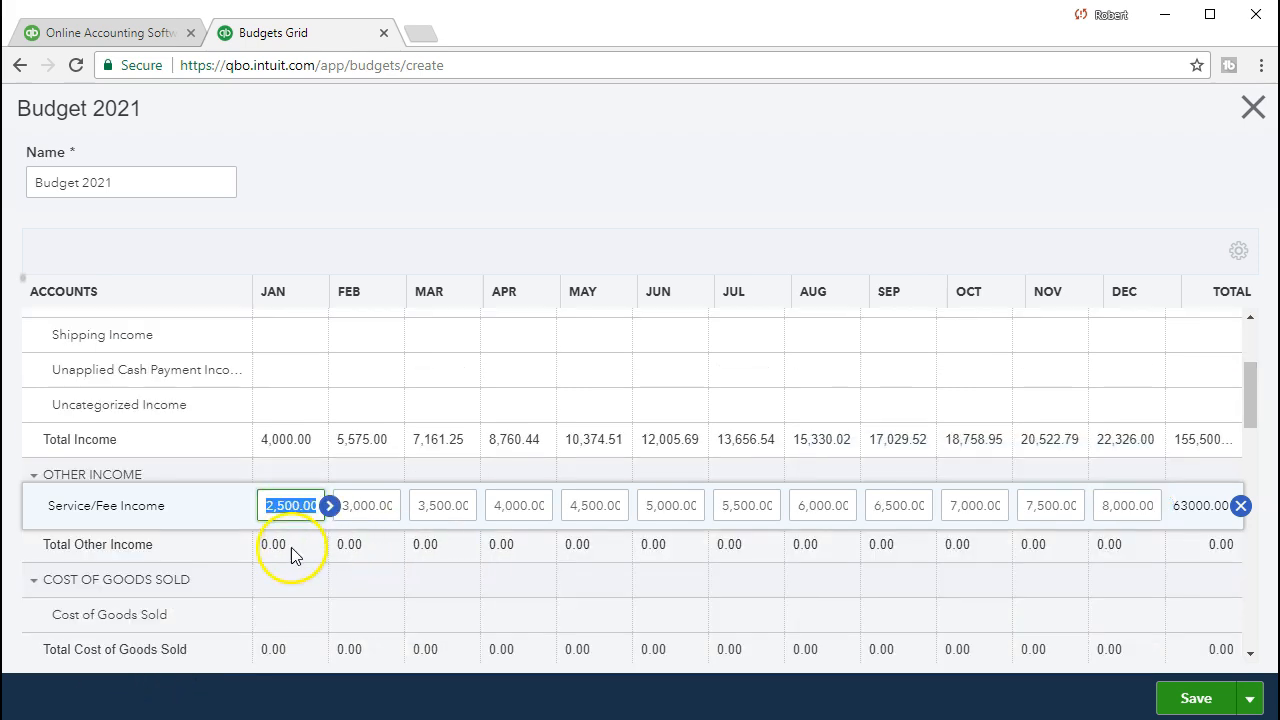
key(Tab)
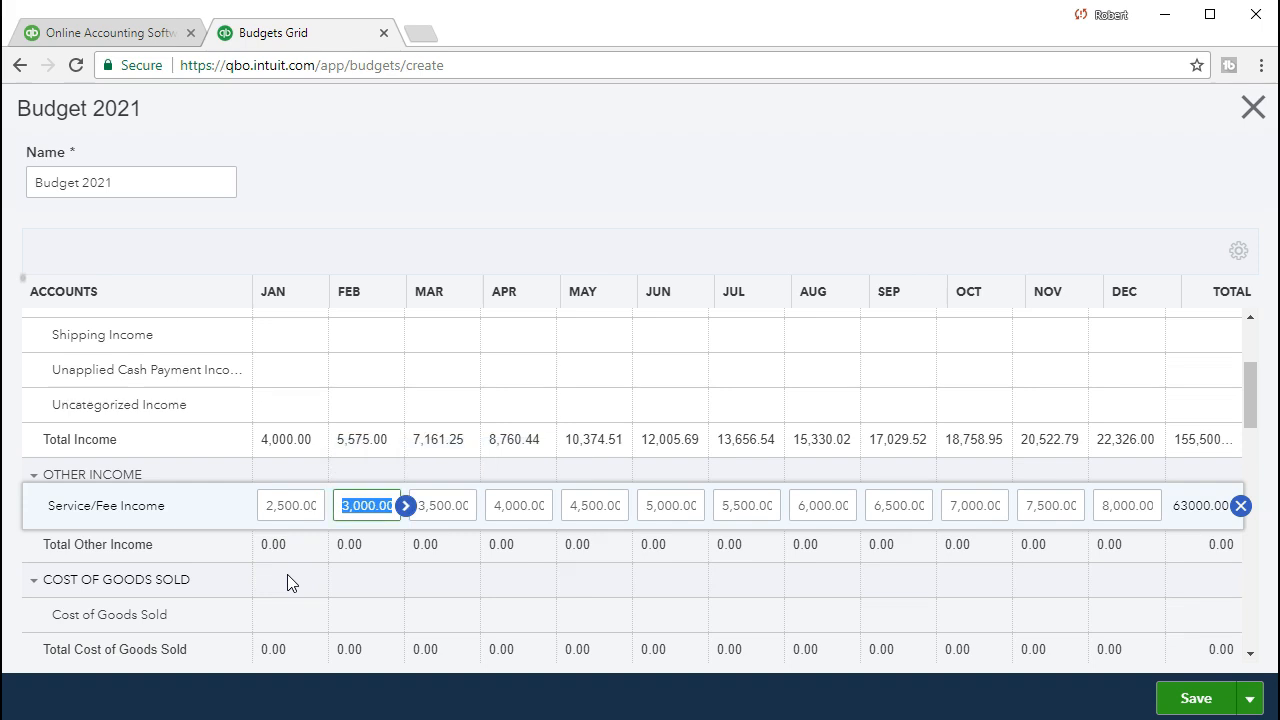
key(Tab)
key(Tab)
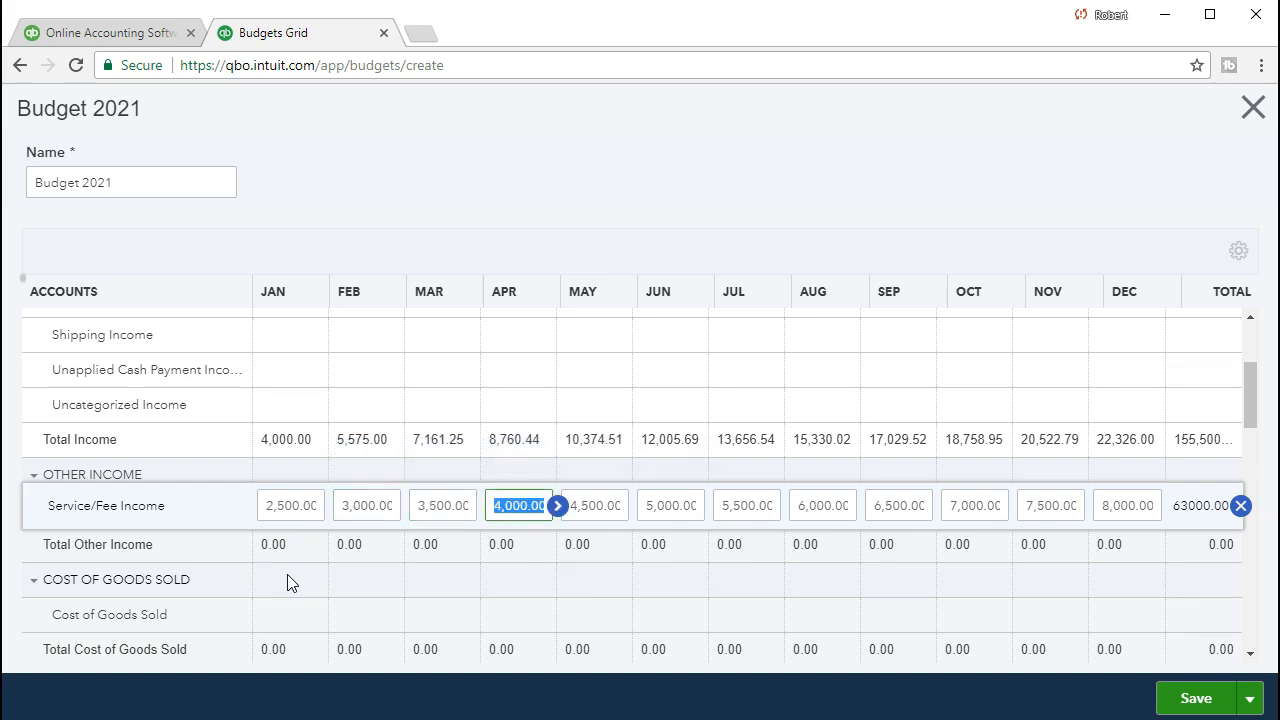
Budget 400 for Cost of Goods Sold in January and copy that amount across the remaining months
scroll(287, 577, down, 1)
scroll(289, 583, up, 1)
scroll(289, 583, up, 2)
scroll(286, 578, down, 1)
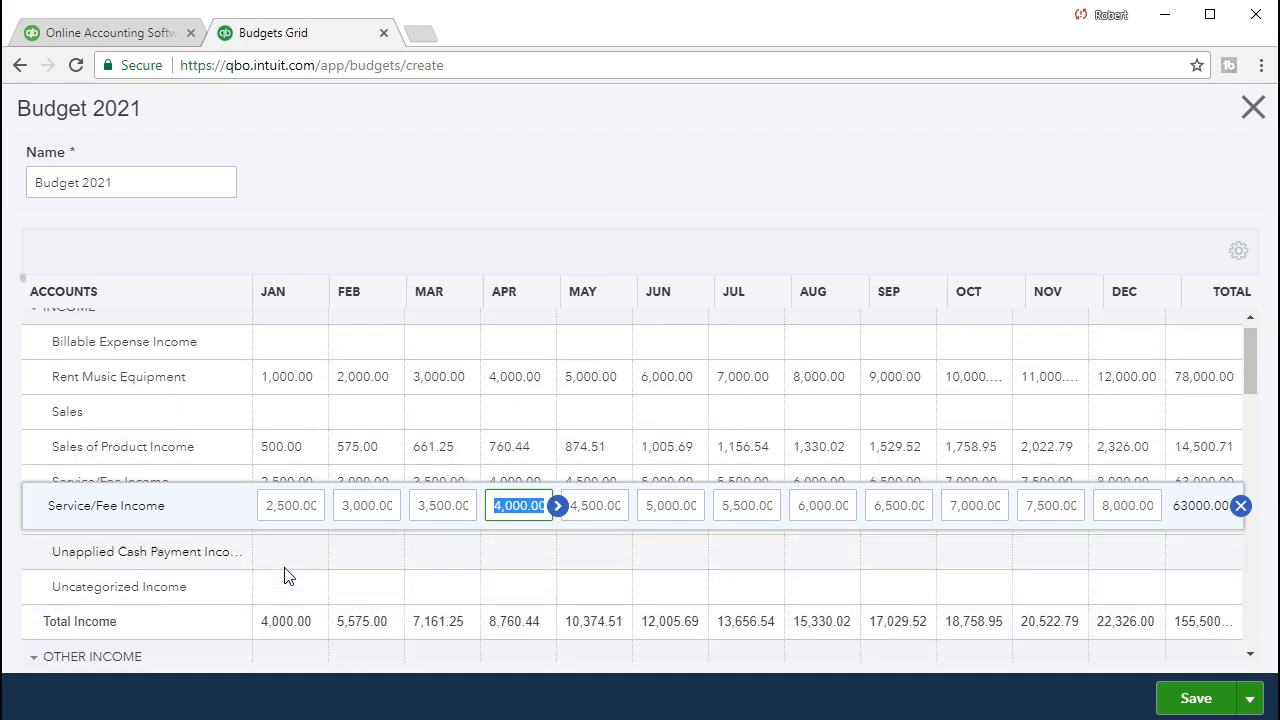
scroll(287, 577, down, 1)
click(281, 580)
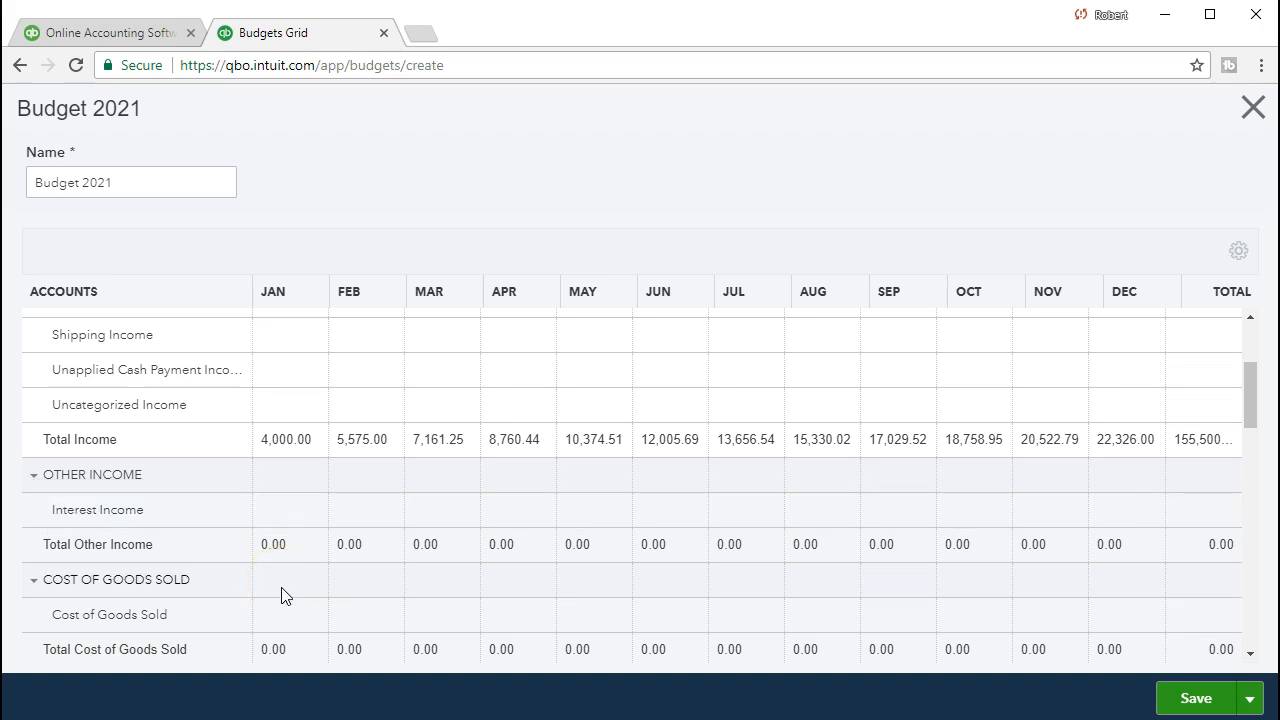
click(315, 600)
scroll(315, 595, down, 1)
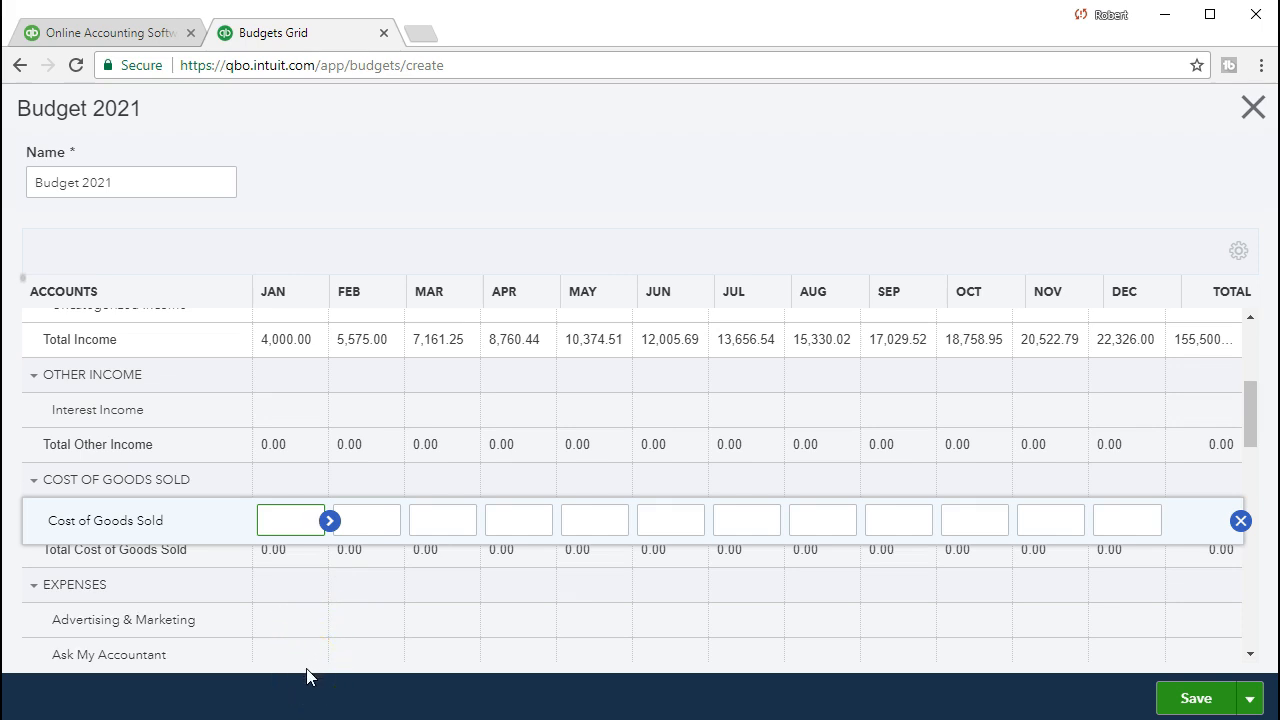
text(400)
click(334, 525)
click(330, 521)
Set the Cost of Goods Sold budget to 460, 529, 608.35, 699.60, 804.54, 925.22, 1,064, 1,223.60, 1,407.14, 1,618.21 and 1,860 for February through December
click(350, 520)
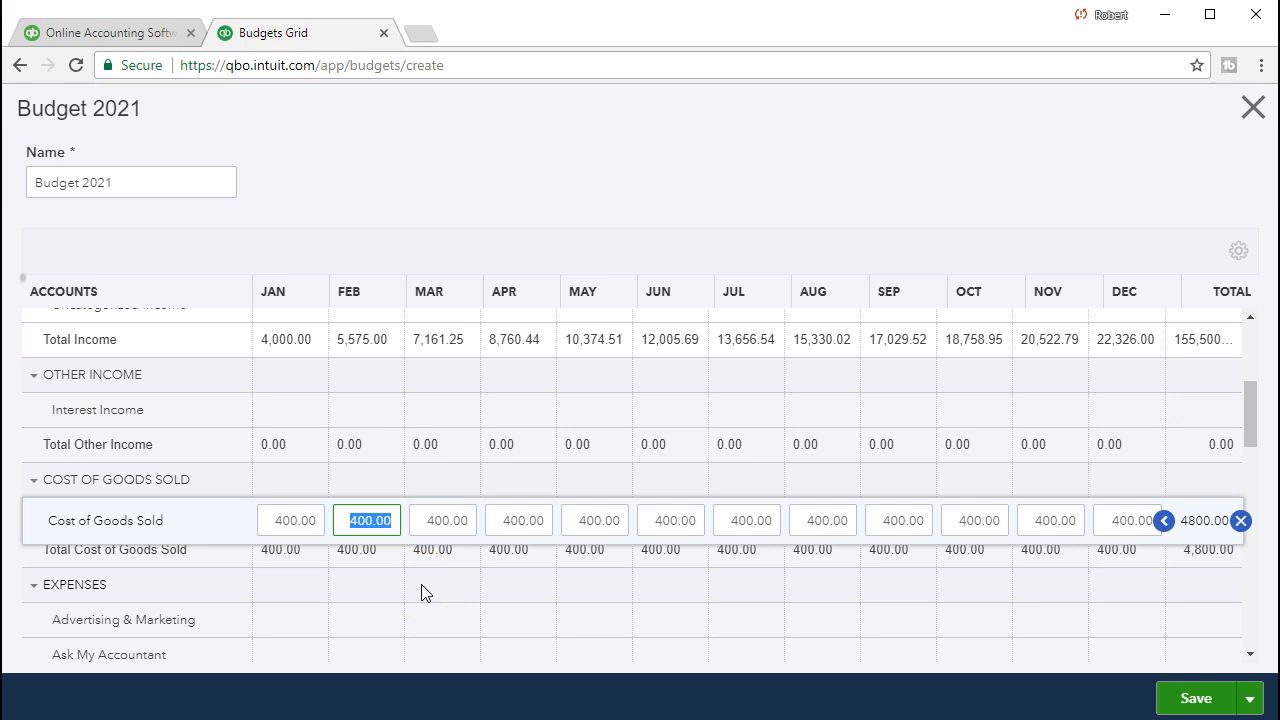
text(460)
key(Tab)
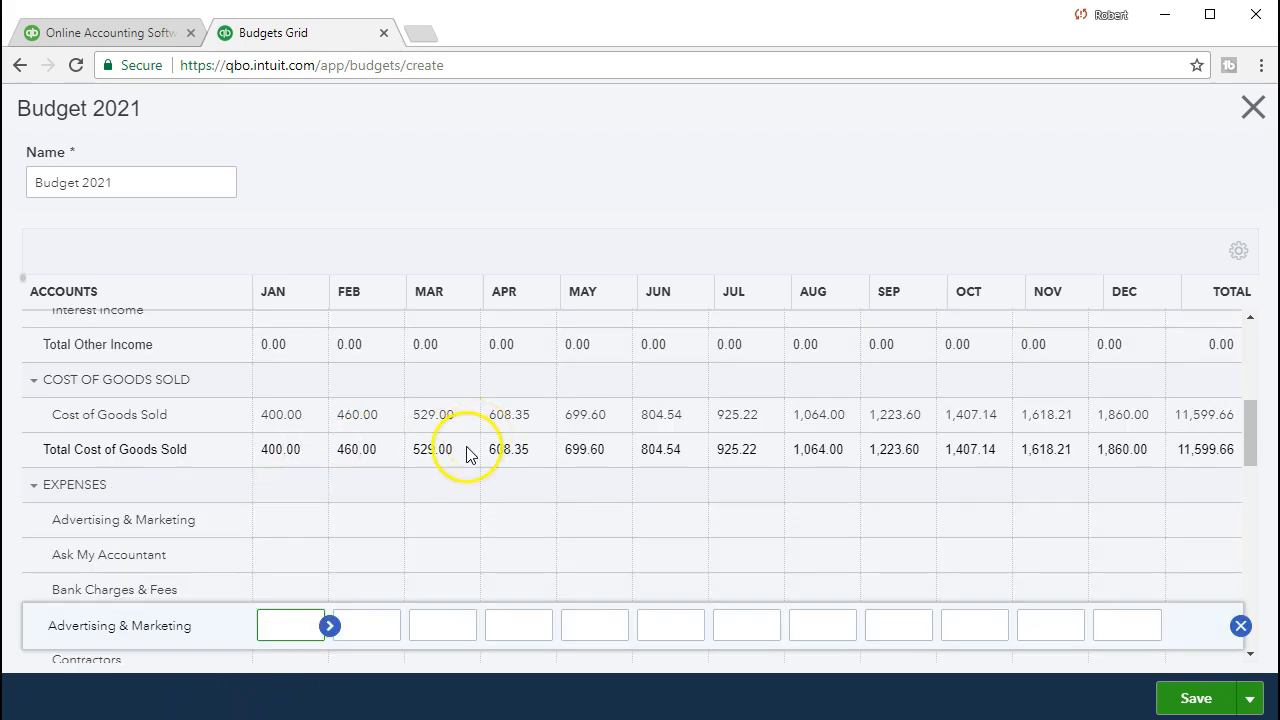
Budget 120 for Bank Charges & Fees in January and copy that amount across the remaining months
click(289, 589)
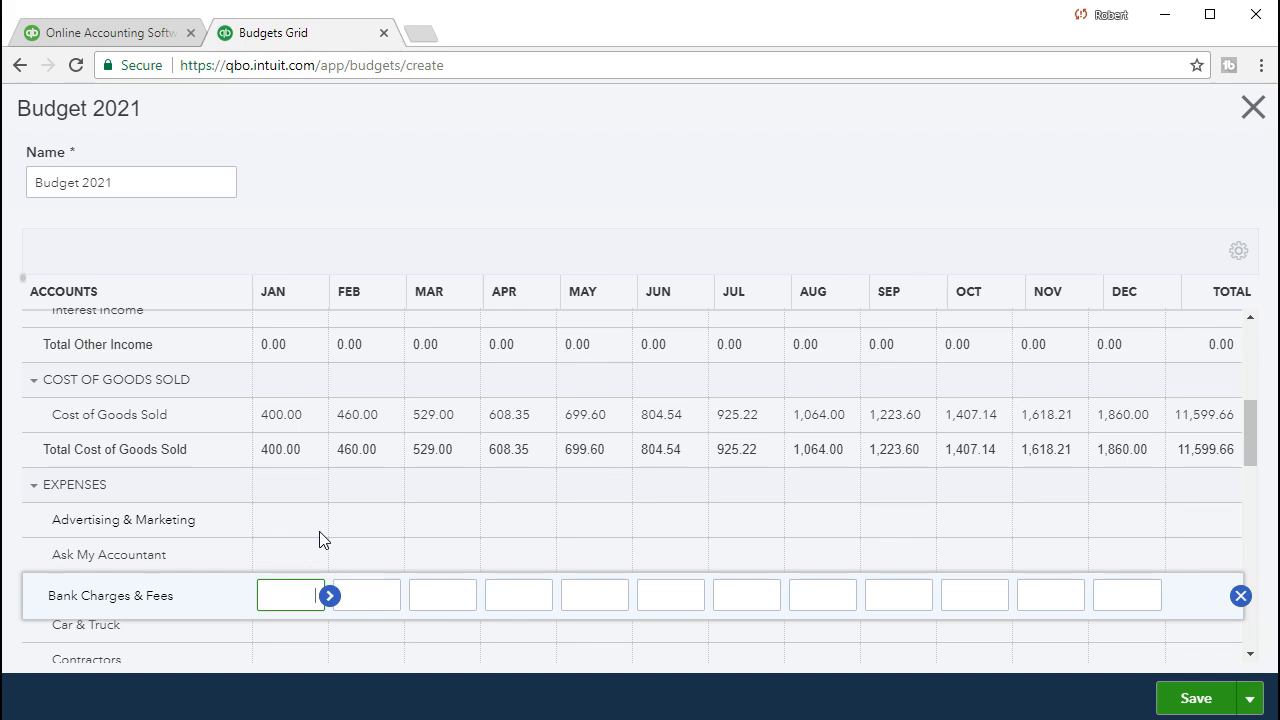
click(293, 582)
text(120)
click(329, 597)
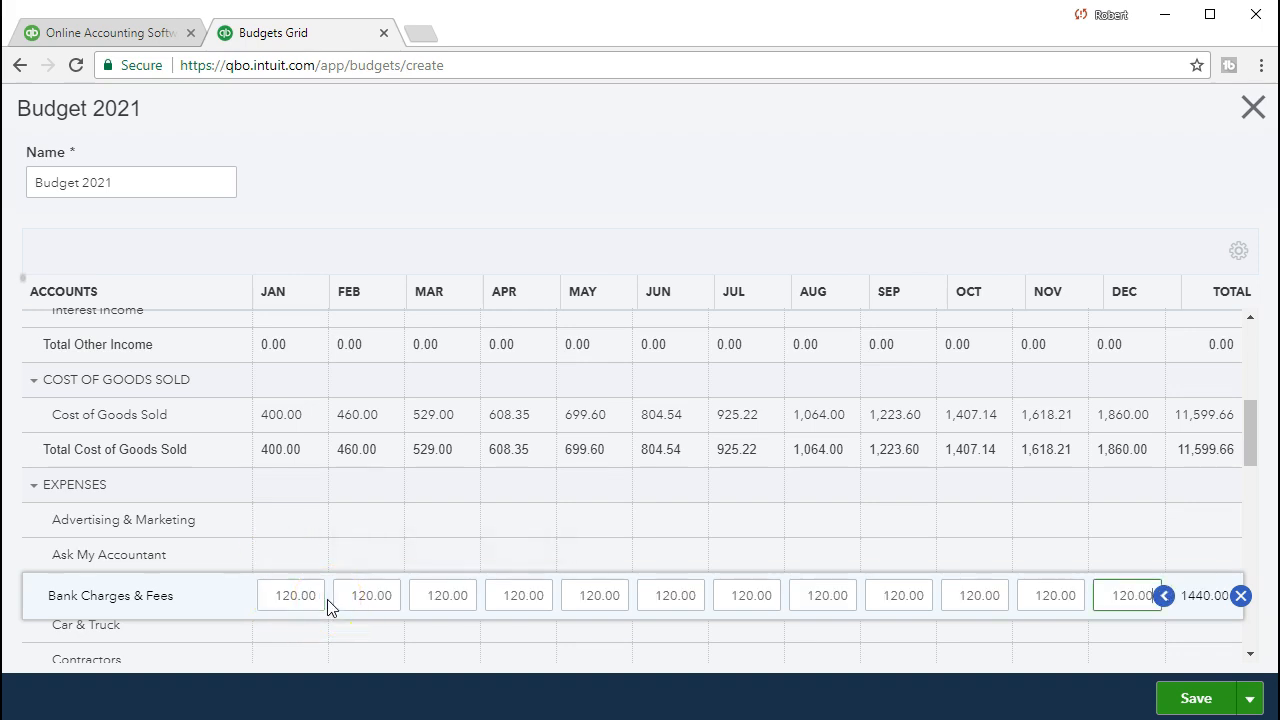
click(323, 545)
scroll(216, 507, down, 1)
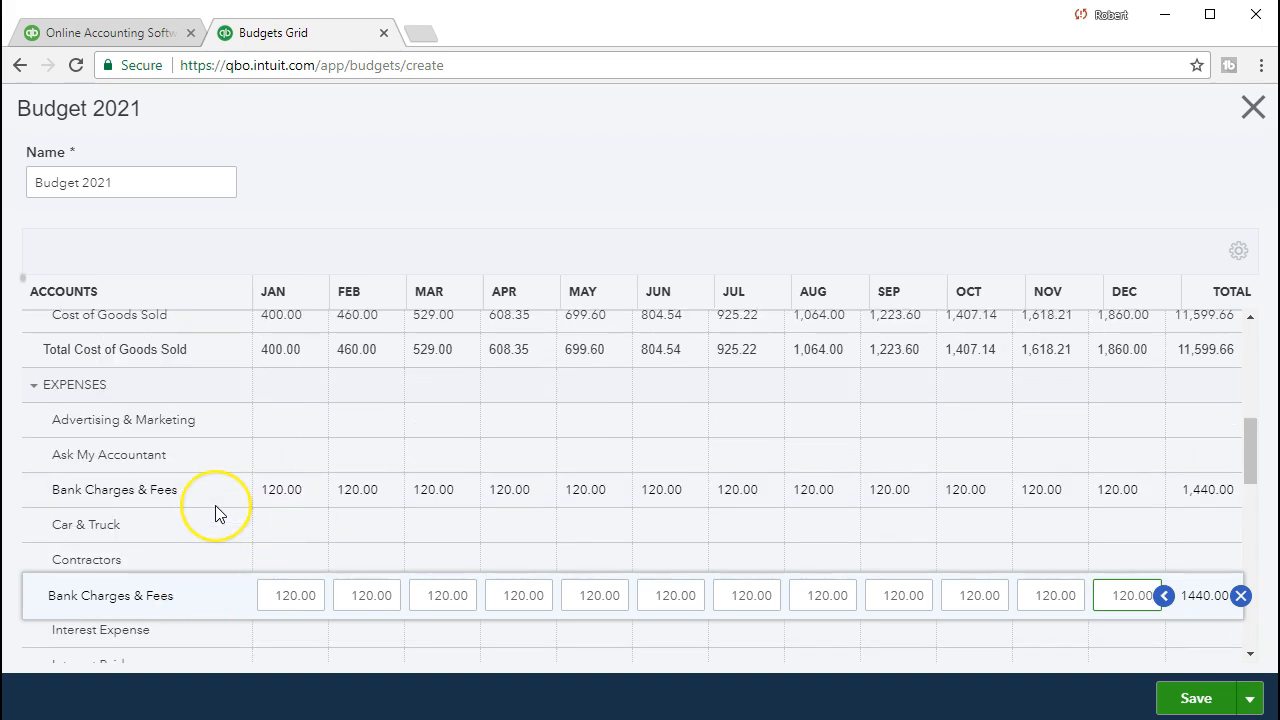
Budget 775 for Depreciation under Other Expense in January and copy that amount across the remaining months
click(218, 513)
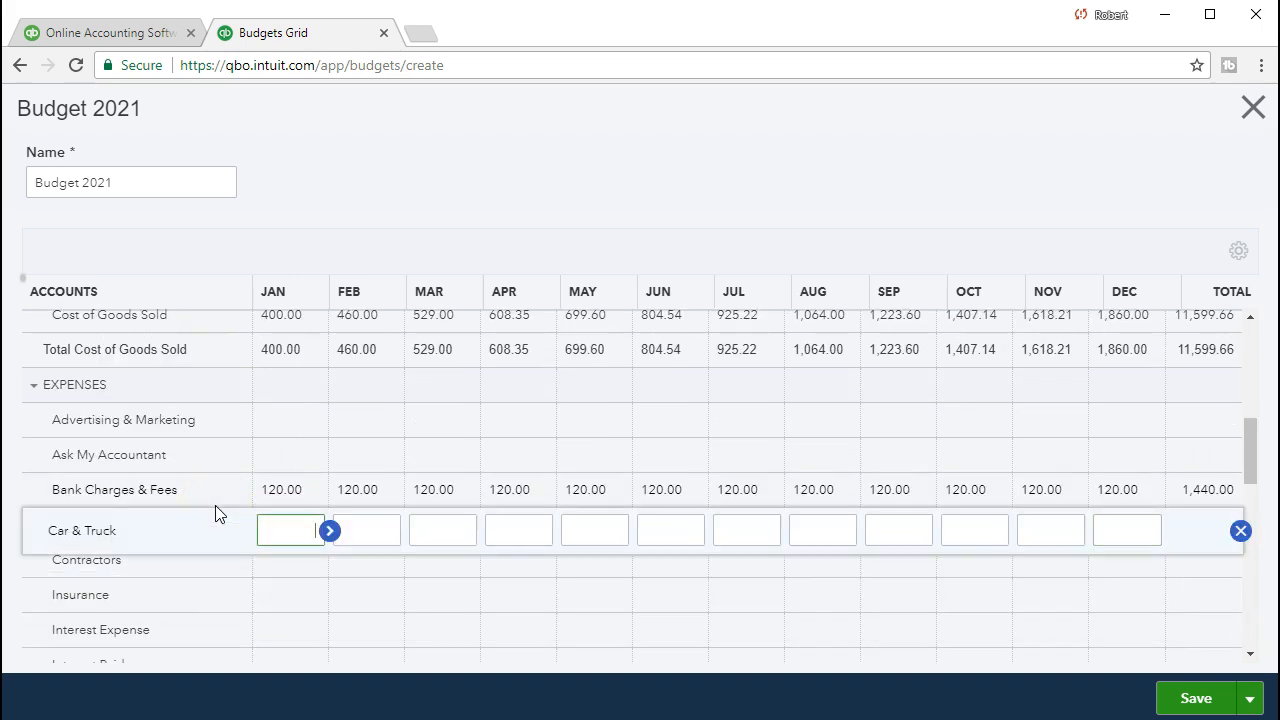
scroll(215, 505, down, 3)
scroll(216, 513, down, 5)
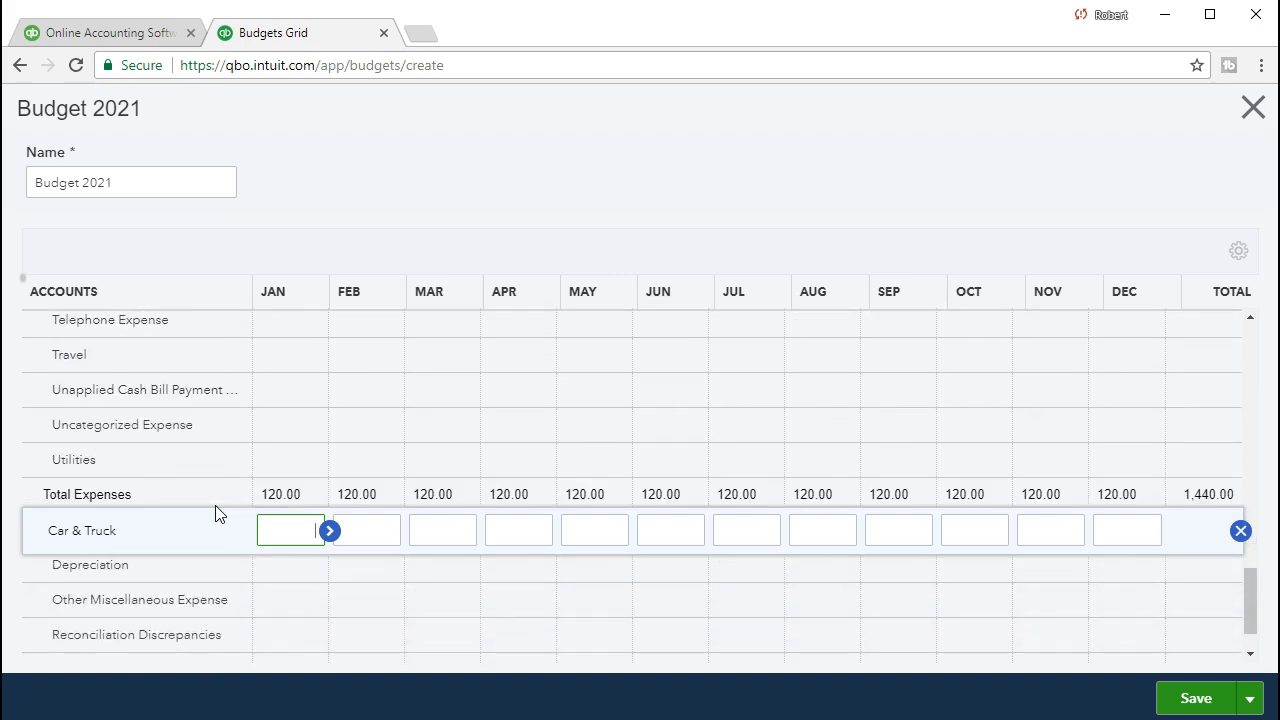
click(285, 565)
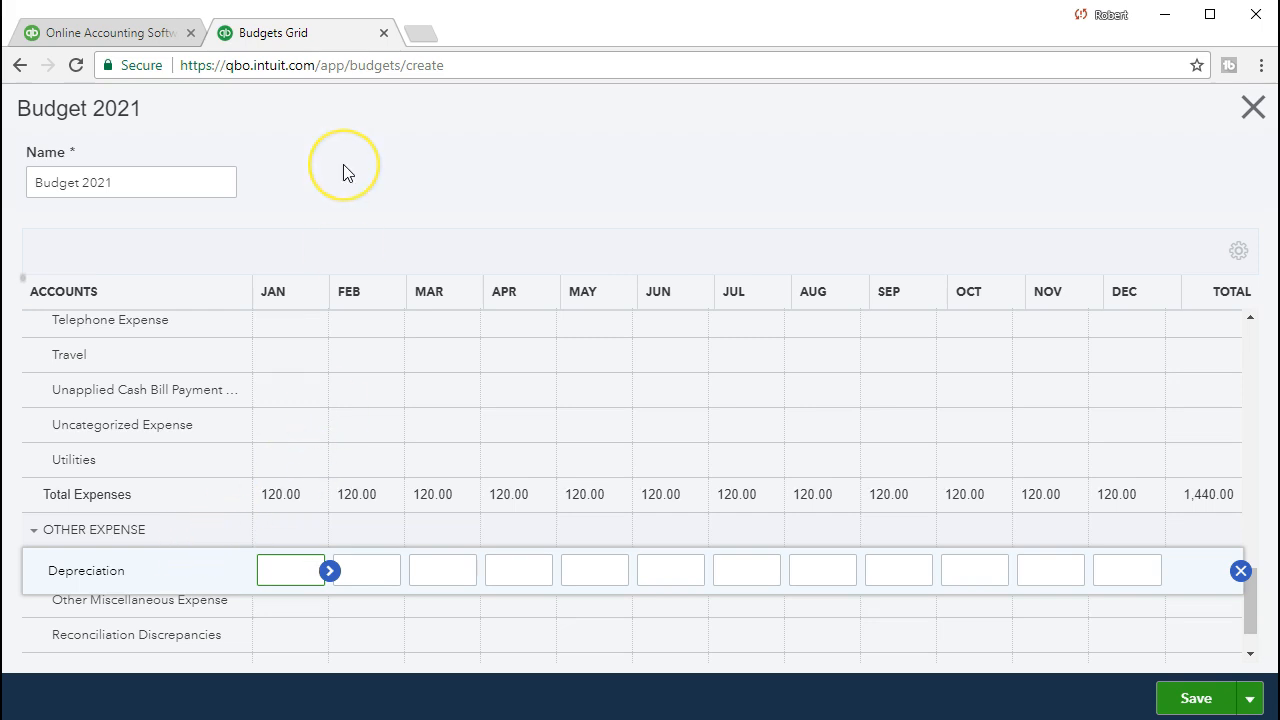
text(775)
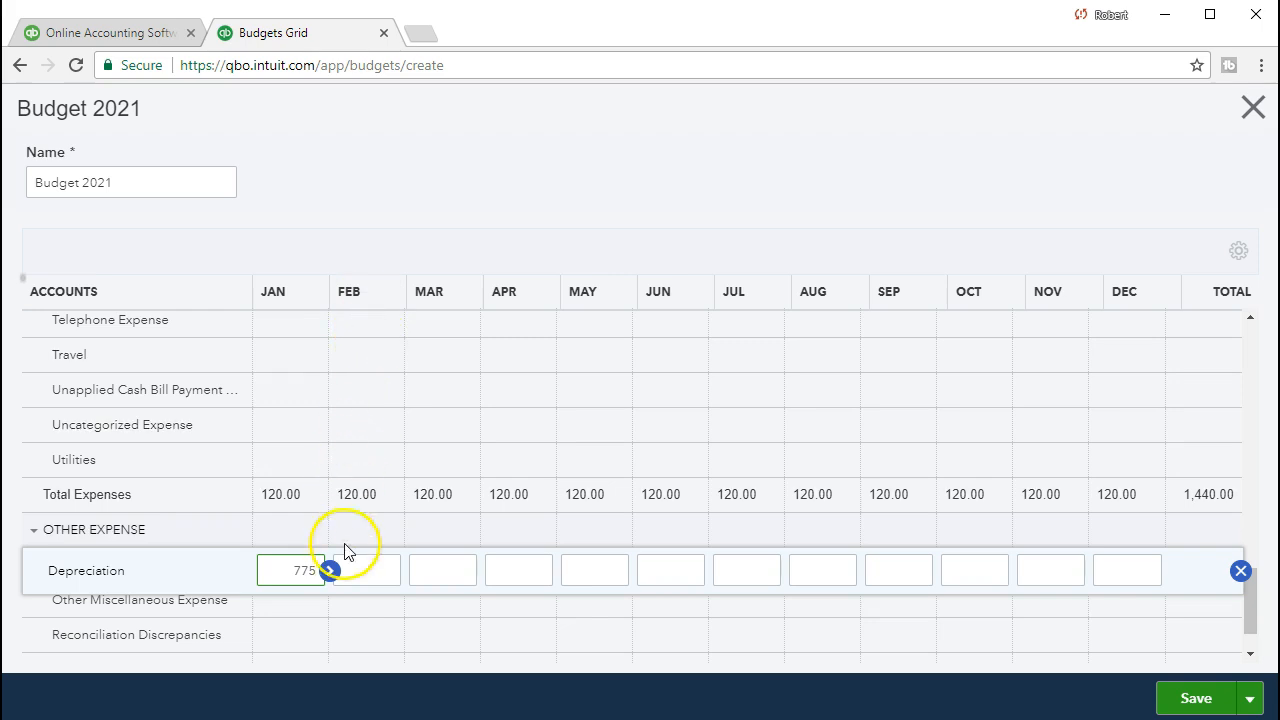
click(330, 571)
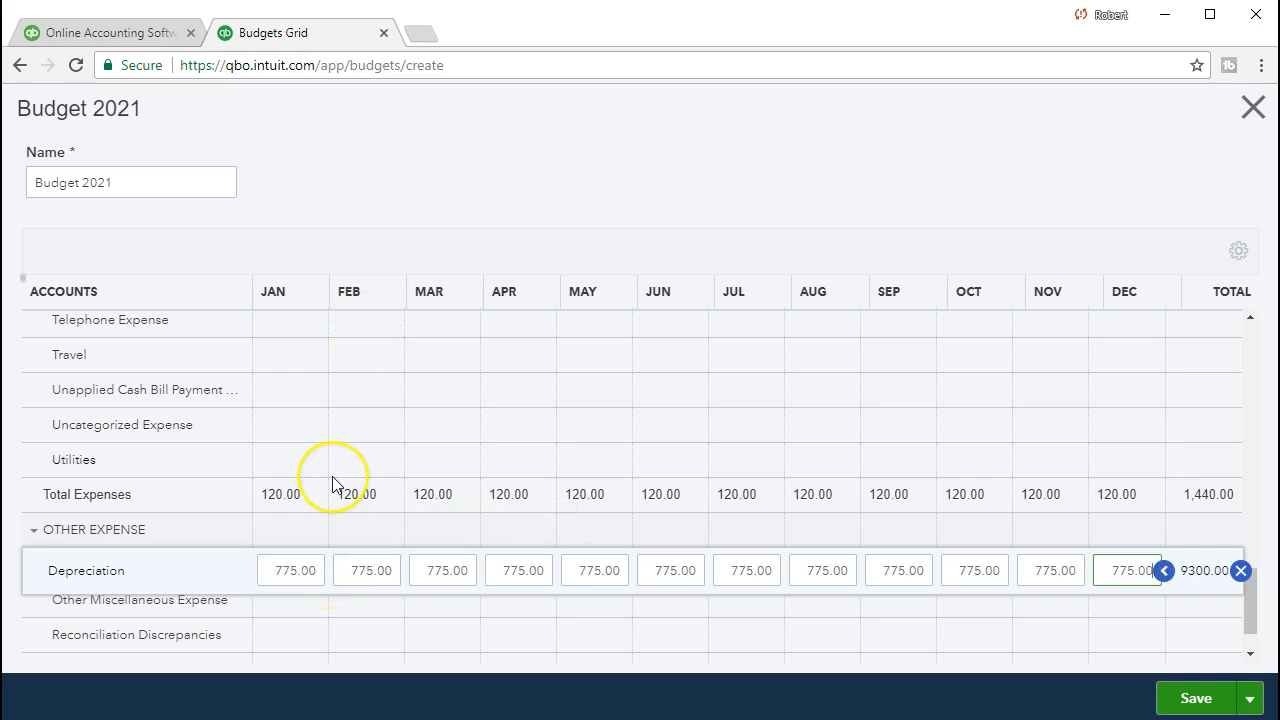
key(Tab)
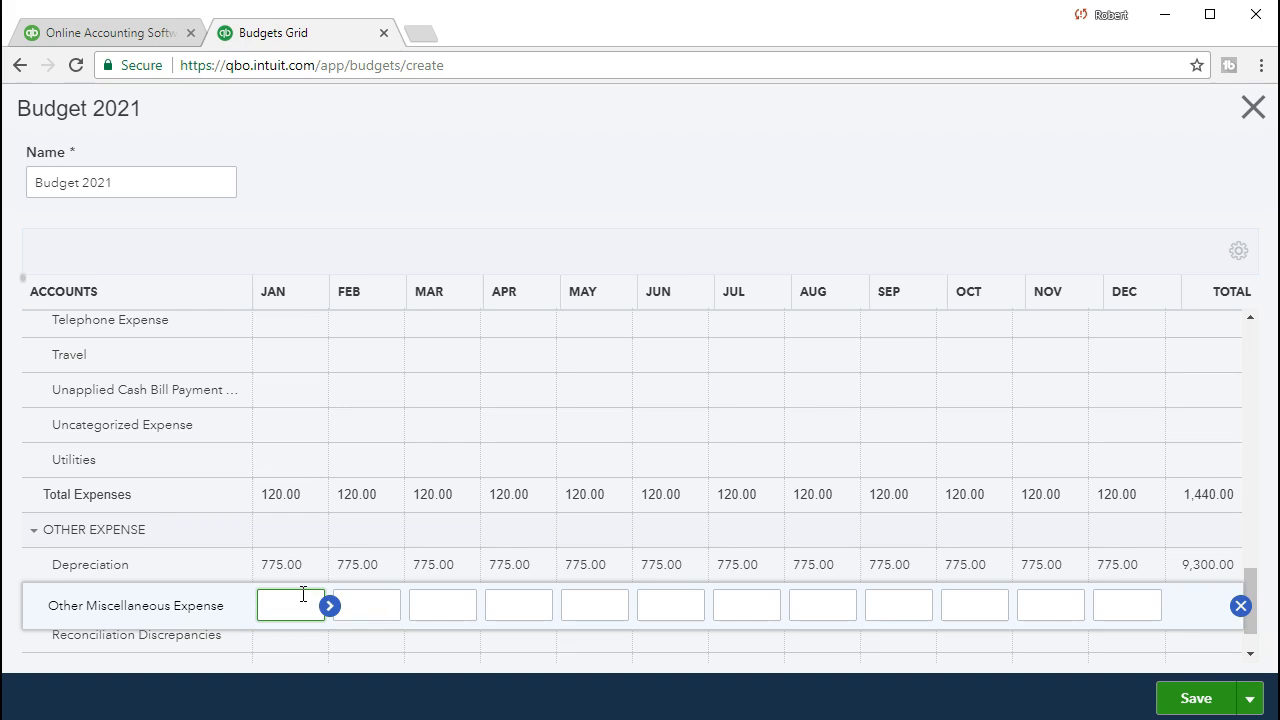
Budget 1,000 for Internet Expense in January and copy that amount across the remaining months
scroll(271, 534, up, 5)
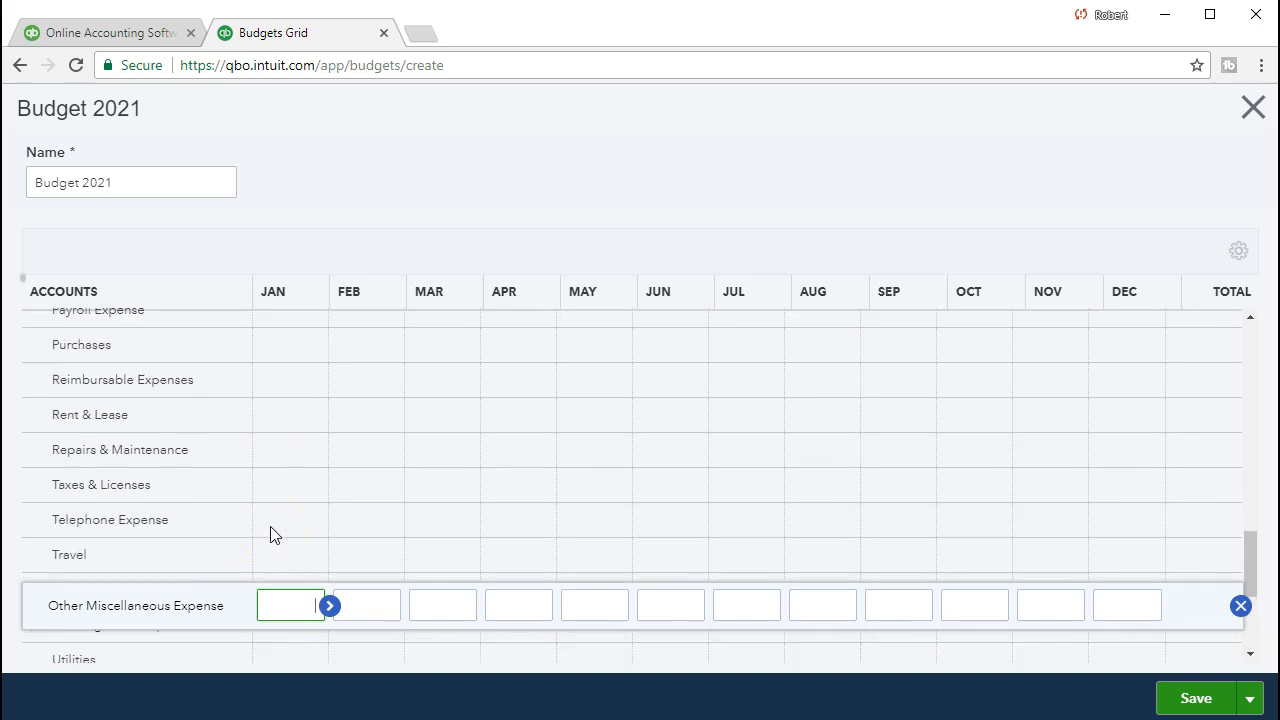
scroll(271, 534, up, 3)
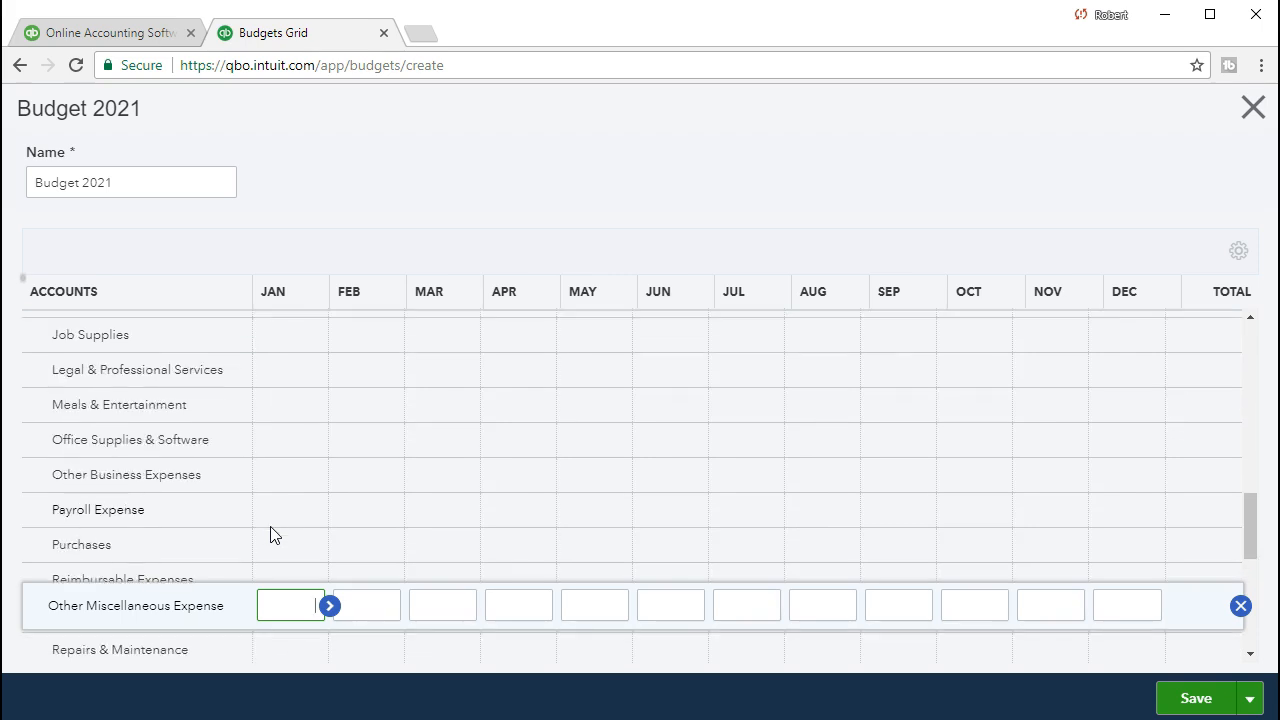
scroll(271, 534, up, 3)
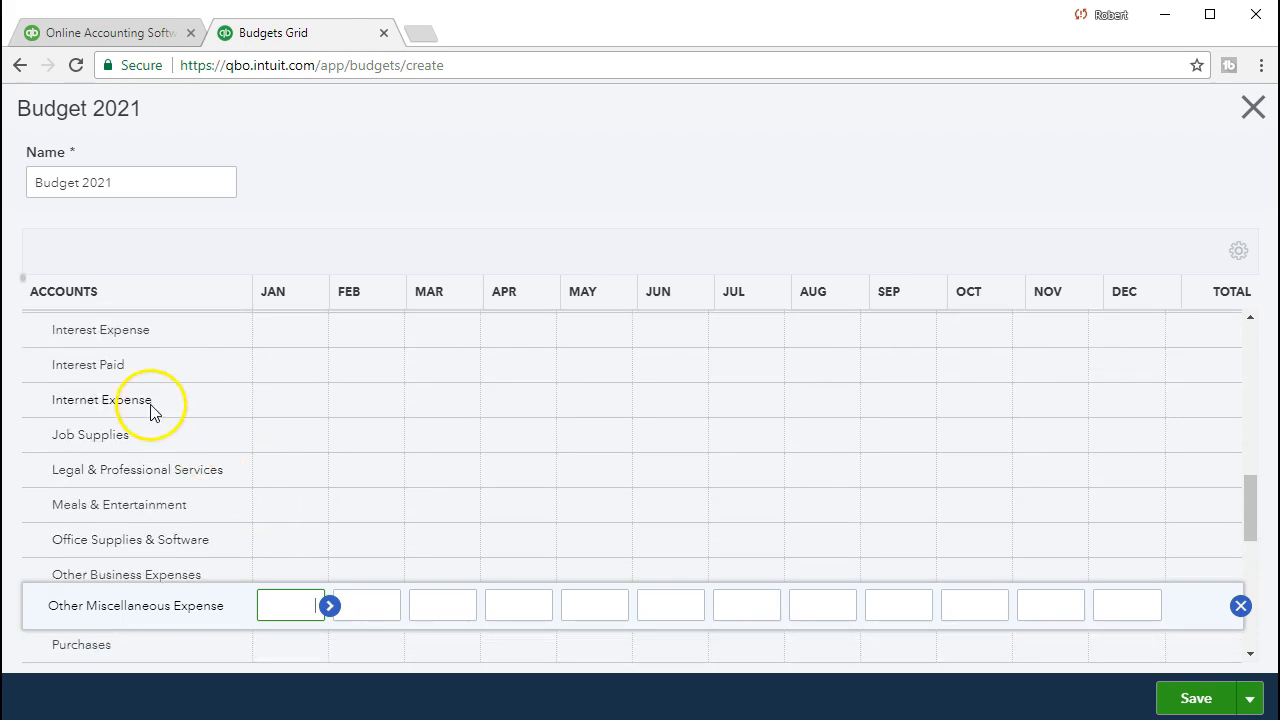
click(270, 398)
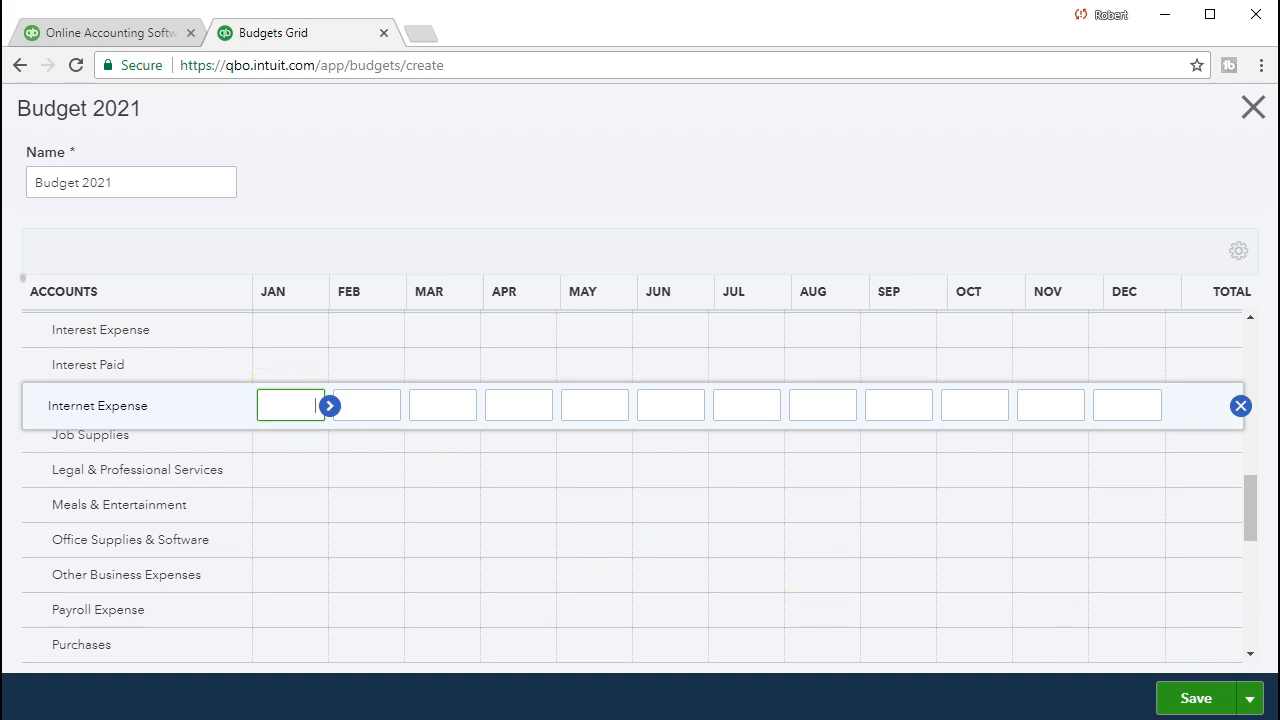
text(1000)
click(330, 410)
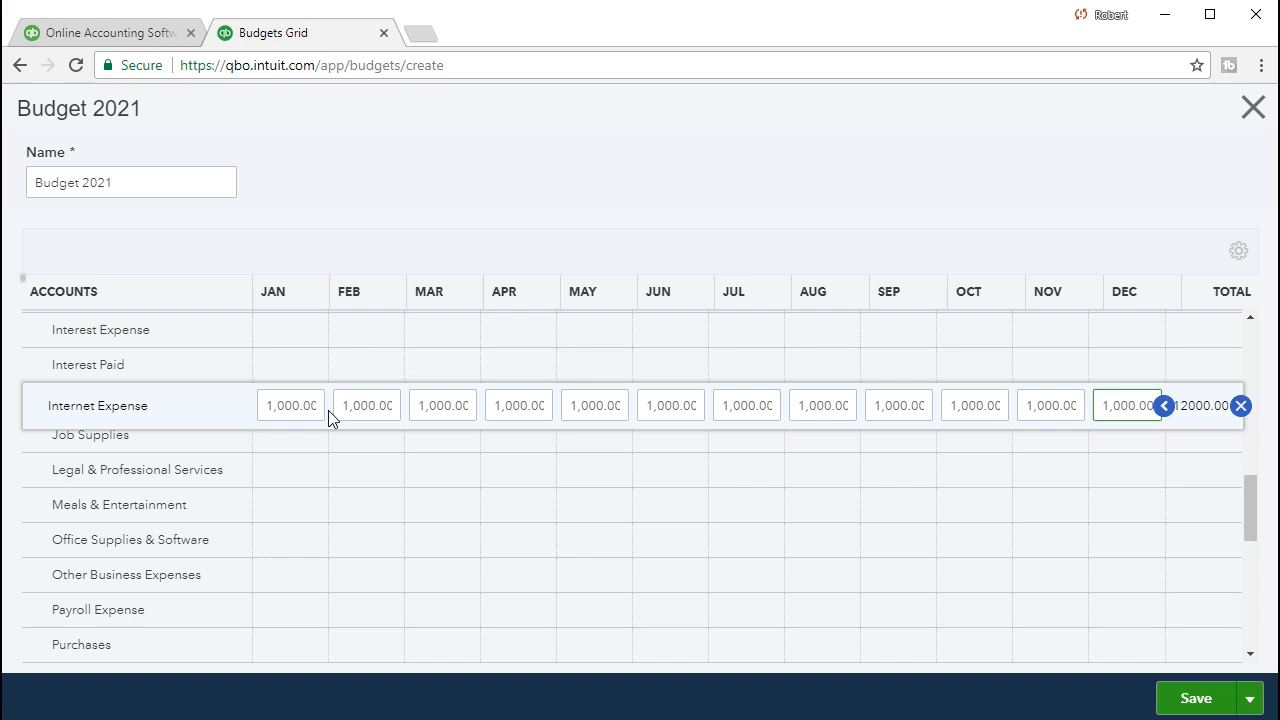
key(Tab)
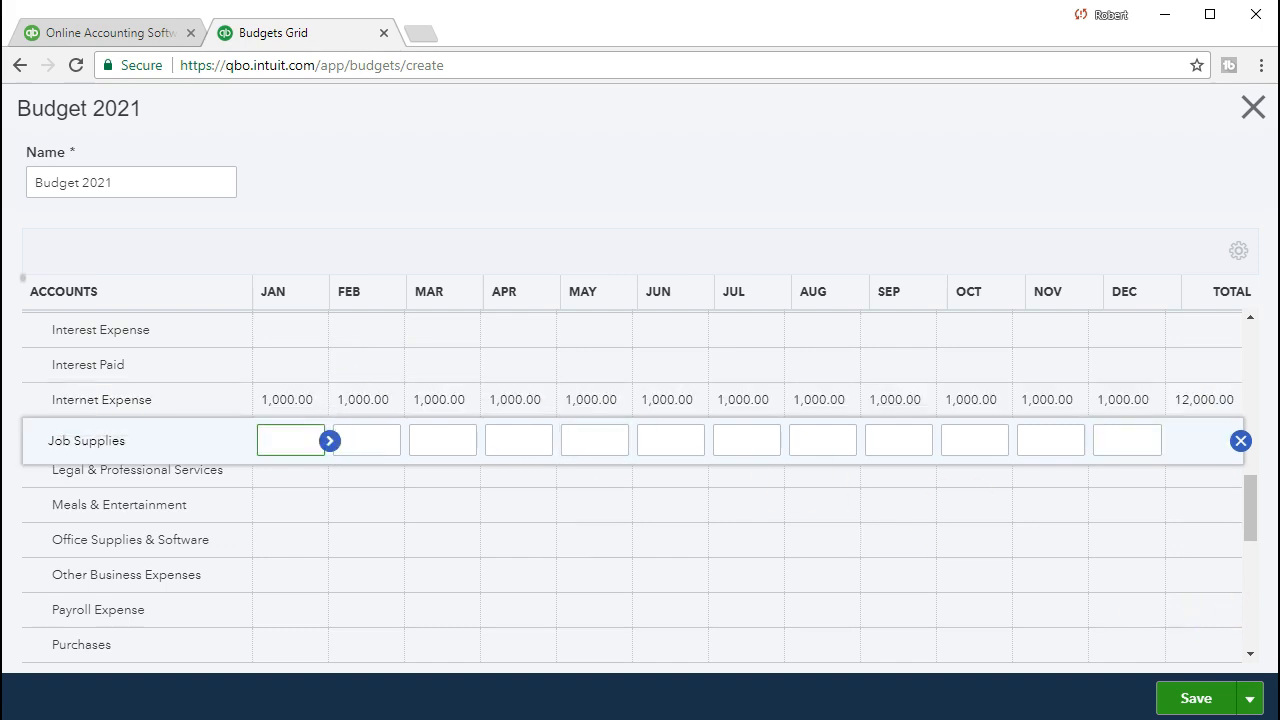
scroll(620, 552, down, 1)
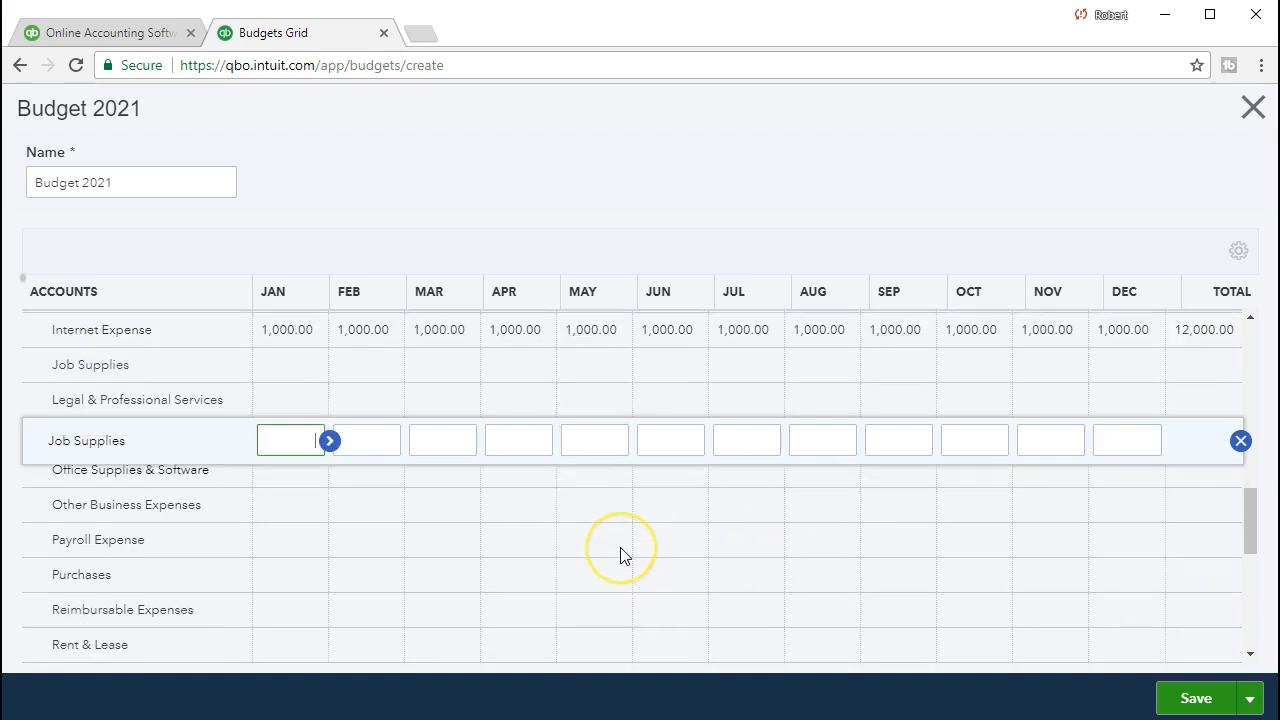
scroll(620, 555, up, 1)
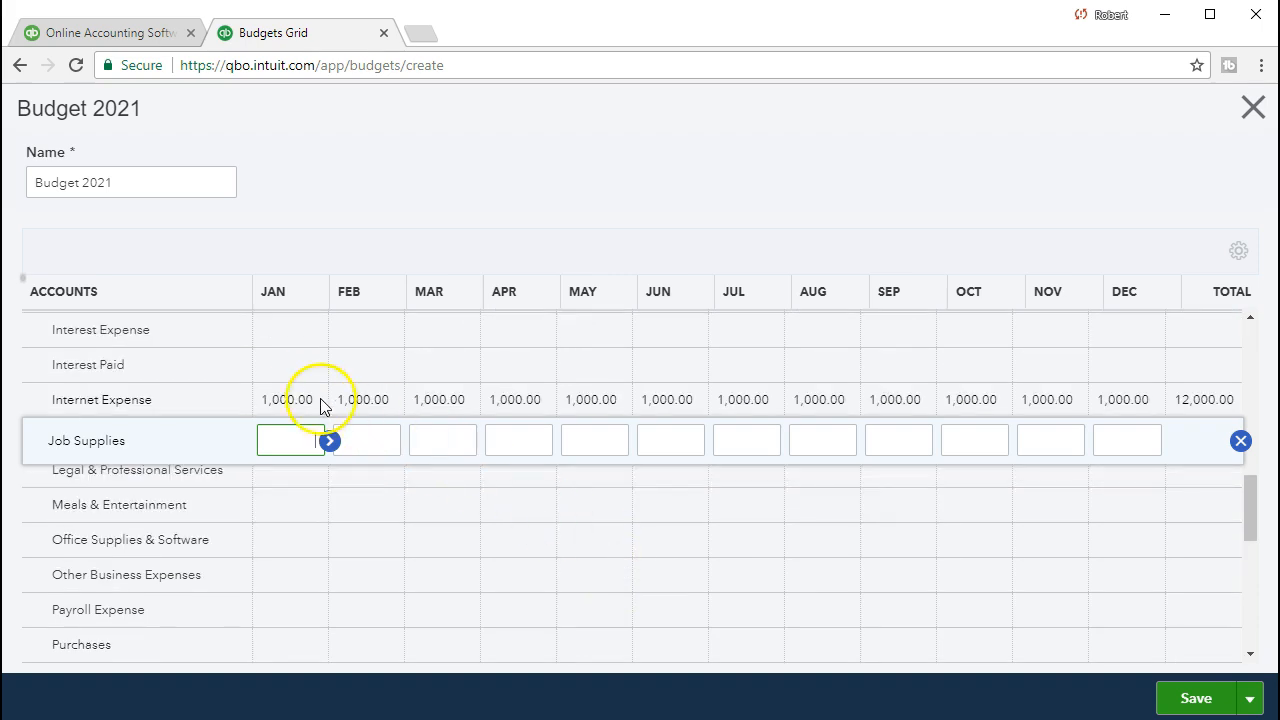
Budget 300 for Interest Paid in January and copy that amount across the remaining months
click(283, 366)
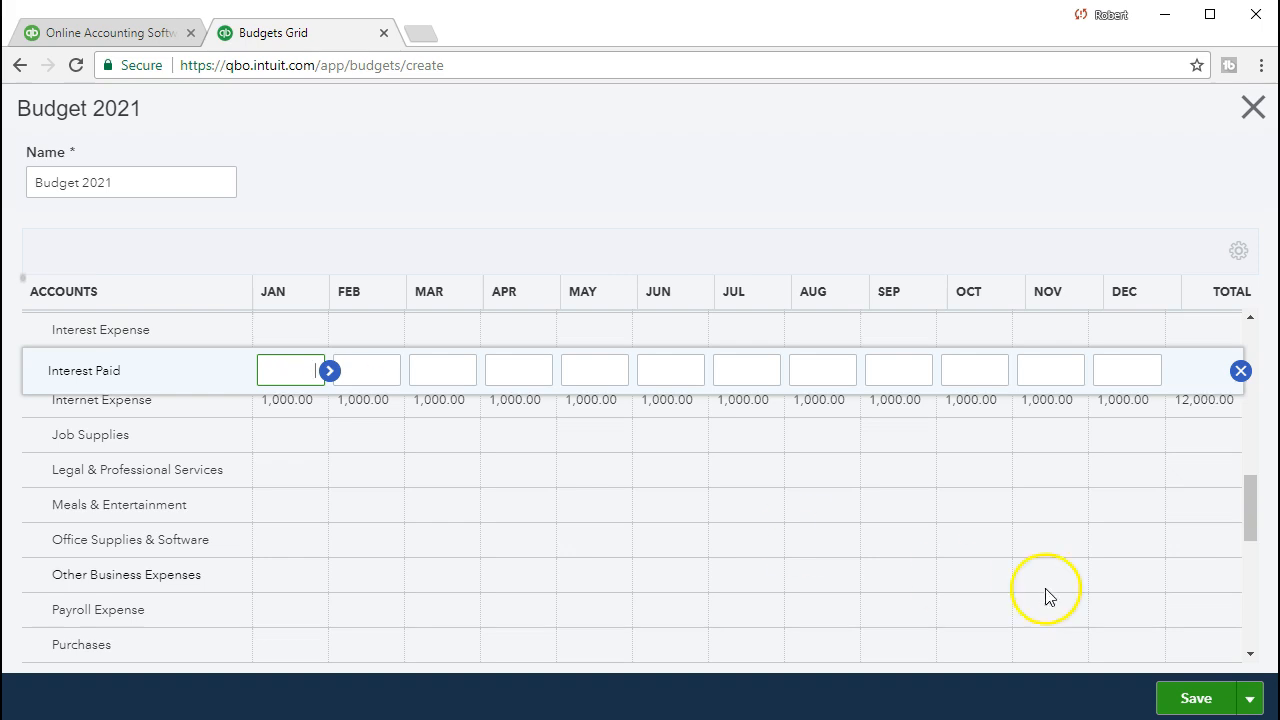
text(300)
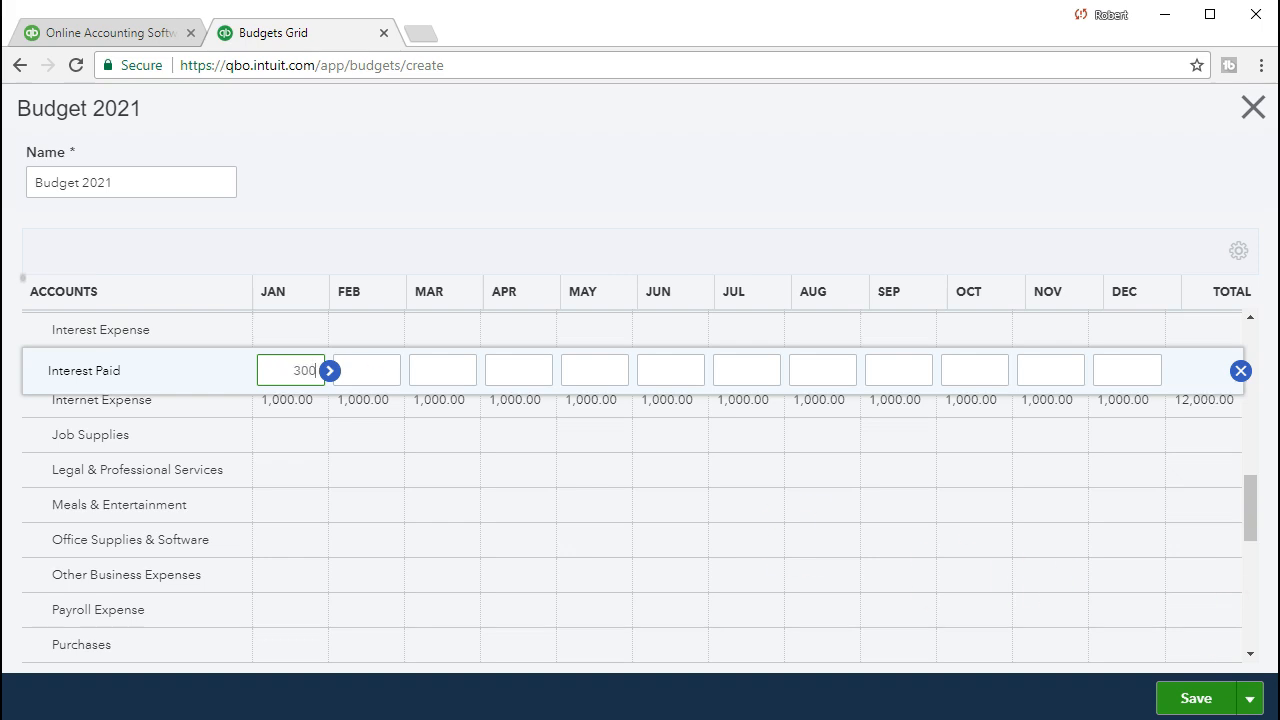
click(326, 374)
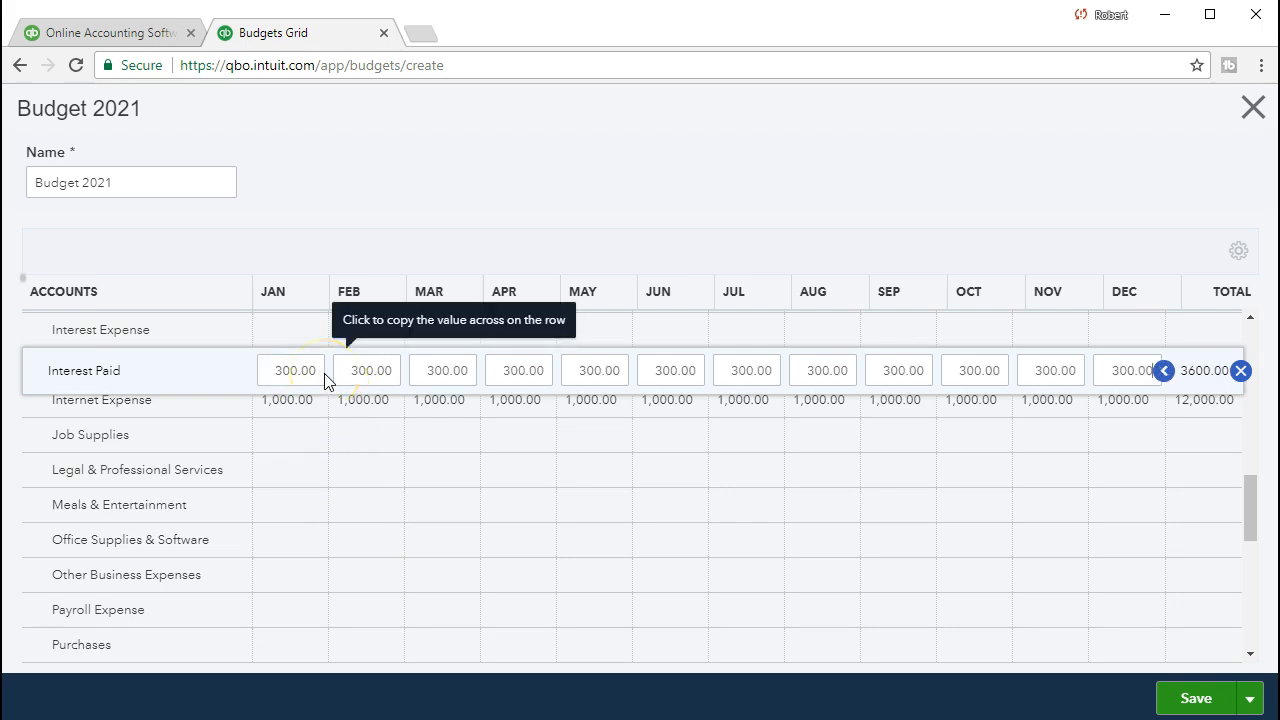
click(314, 415)
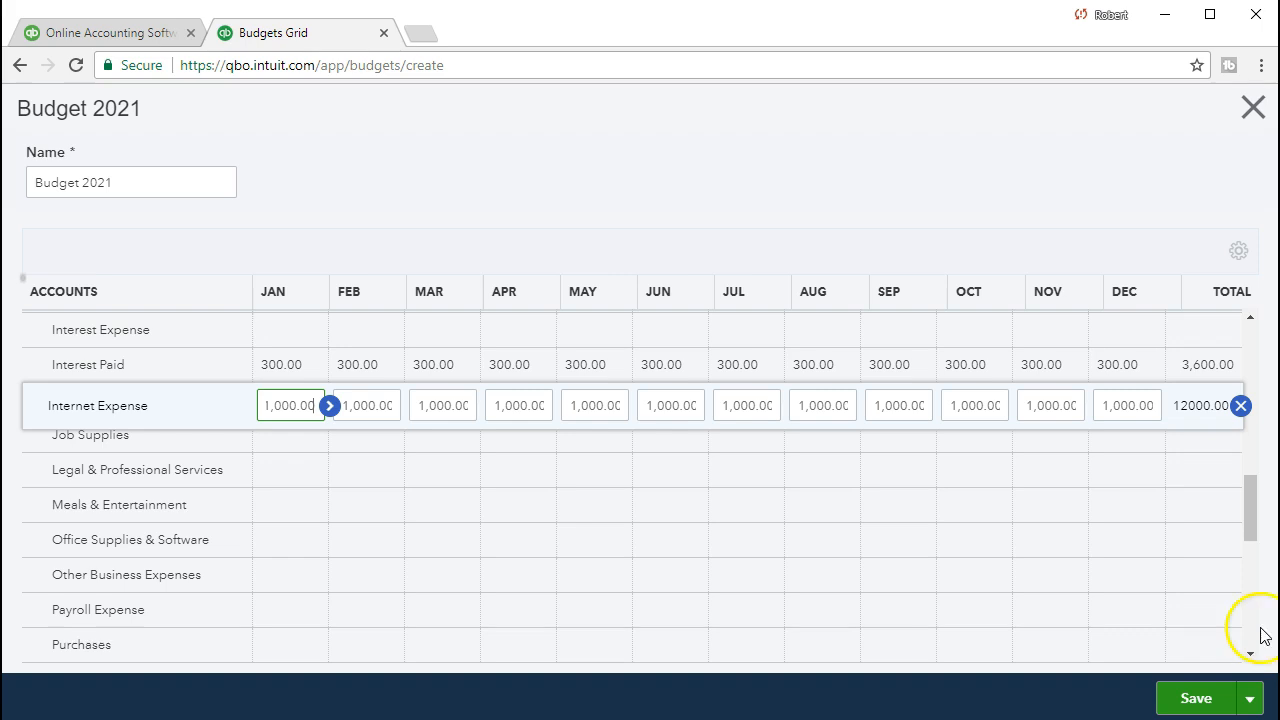
Budget 150 for Interest Expense in January and copy that amount across the remaining months
click(267, 336)
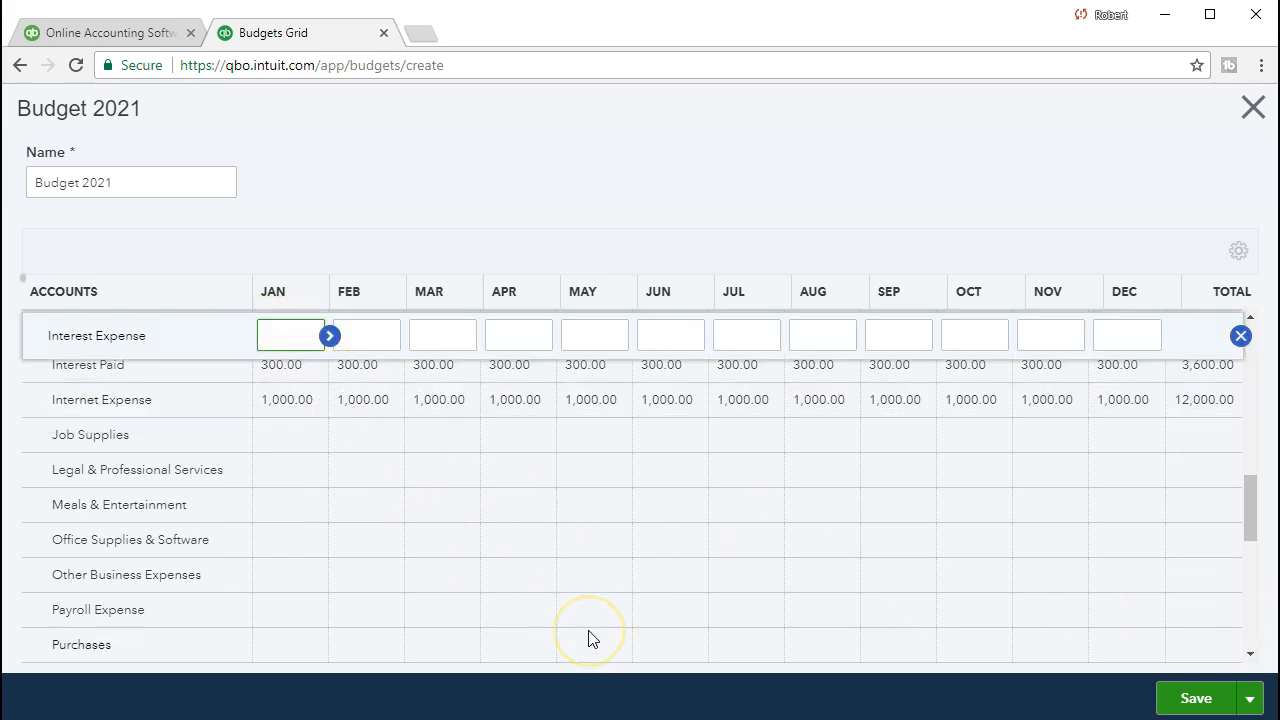
text(150)
click(330, 336)
click(150, 718)
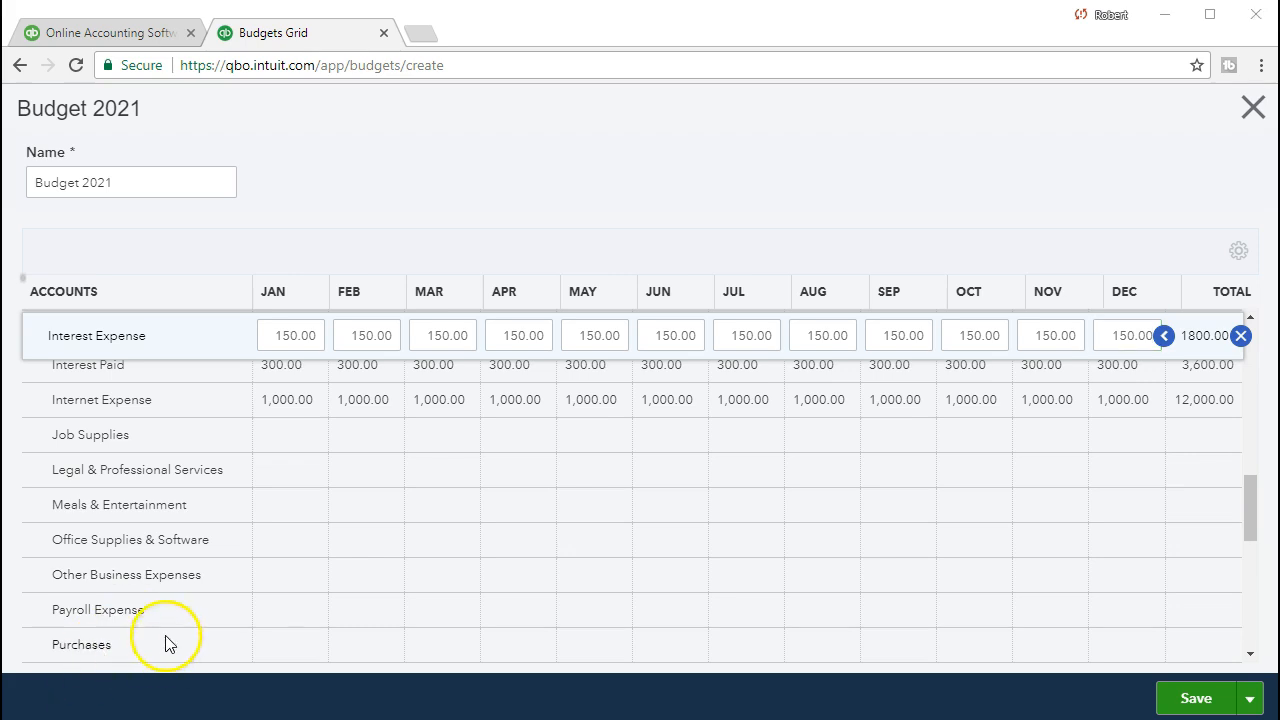
Budget 6,000 for Payroll Expense in January and copy that amount across the remaining months
click(272, 610)
text(6000)
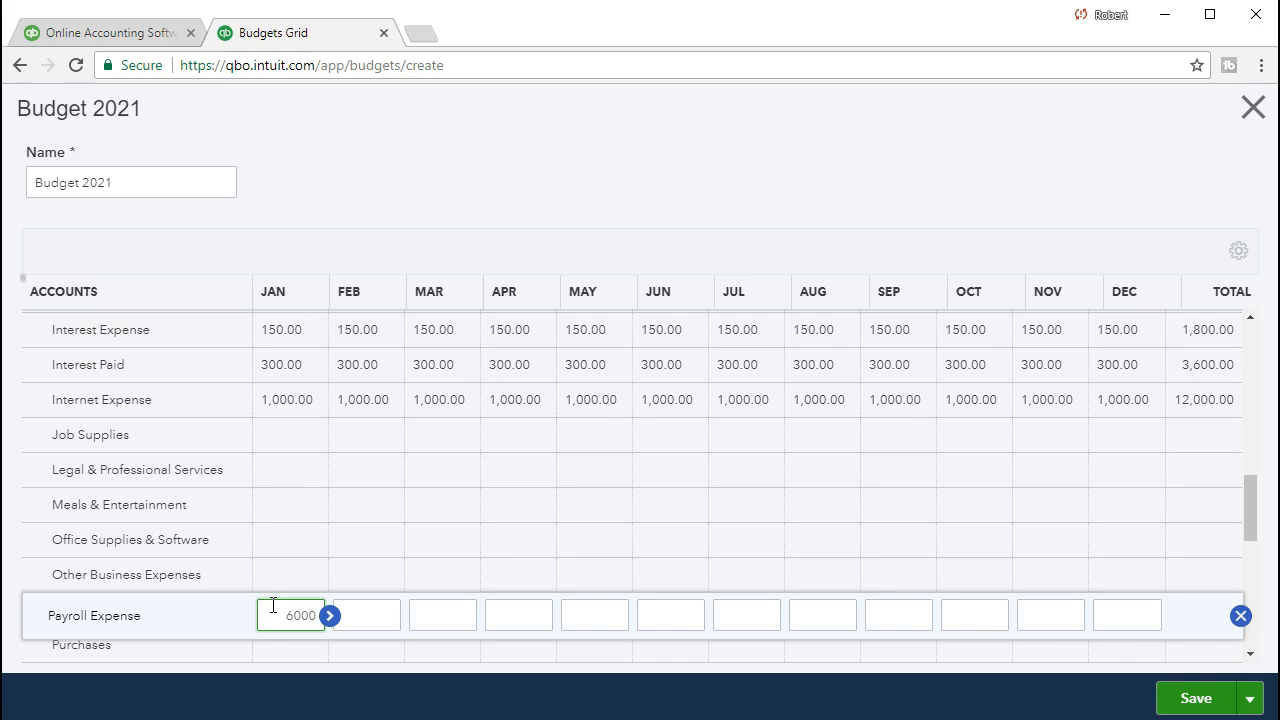
click(328, 621)
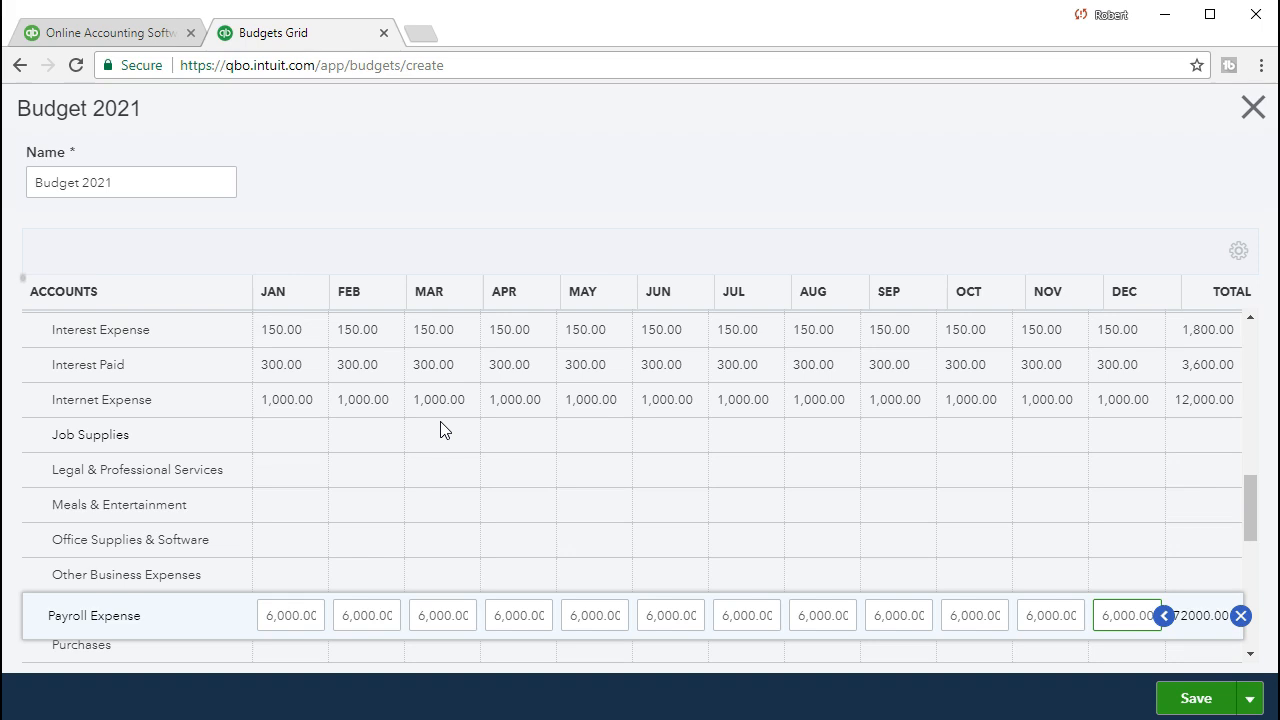
key(Tab)
Budget 360 for Telephone Expense in January and copy that amount across the remaining months
scroll(440, 430, down, 2)
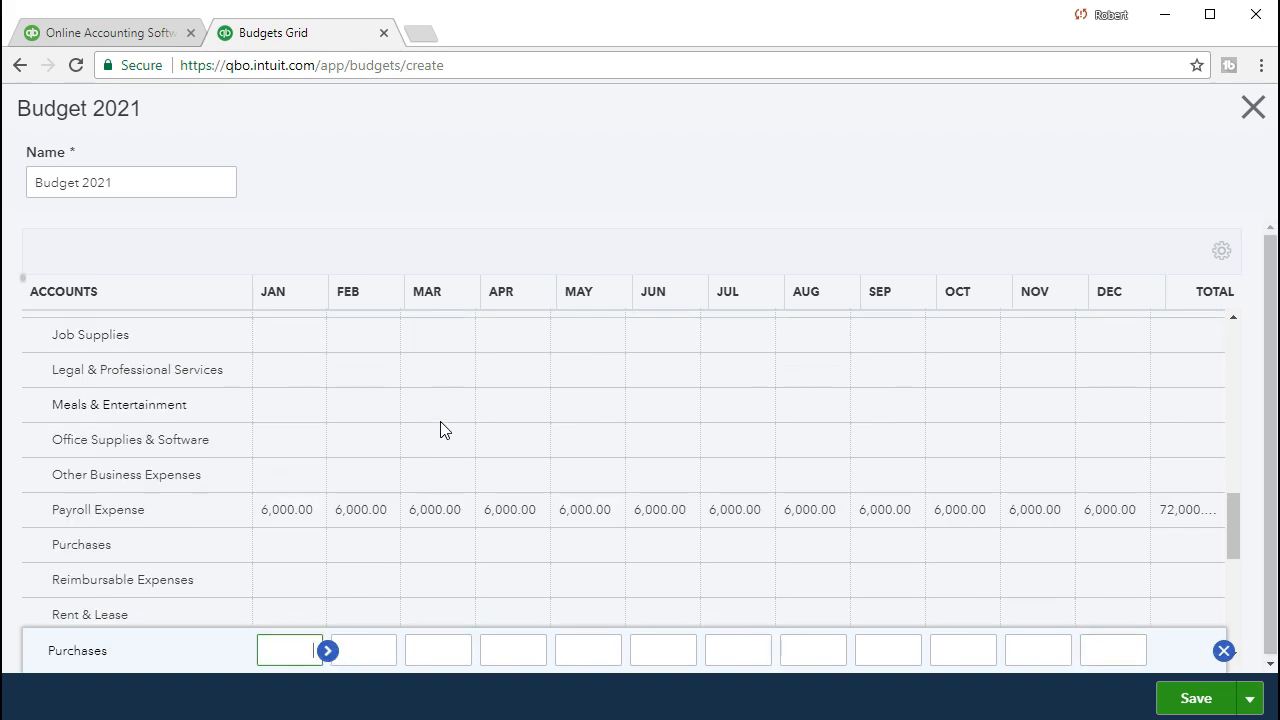
scroll(440, 430, down, 1)
click(302, 529)
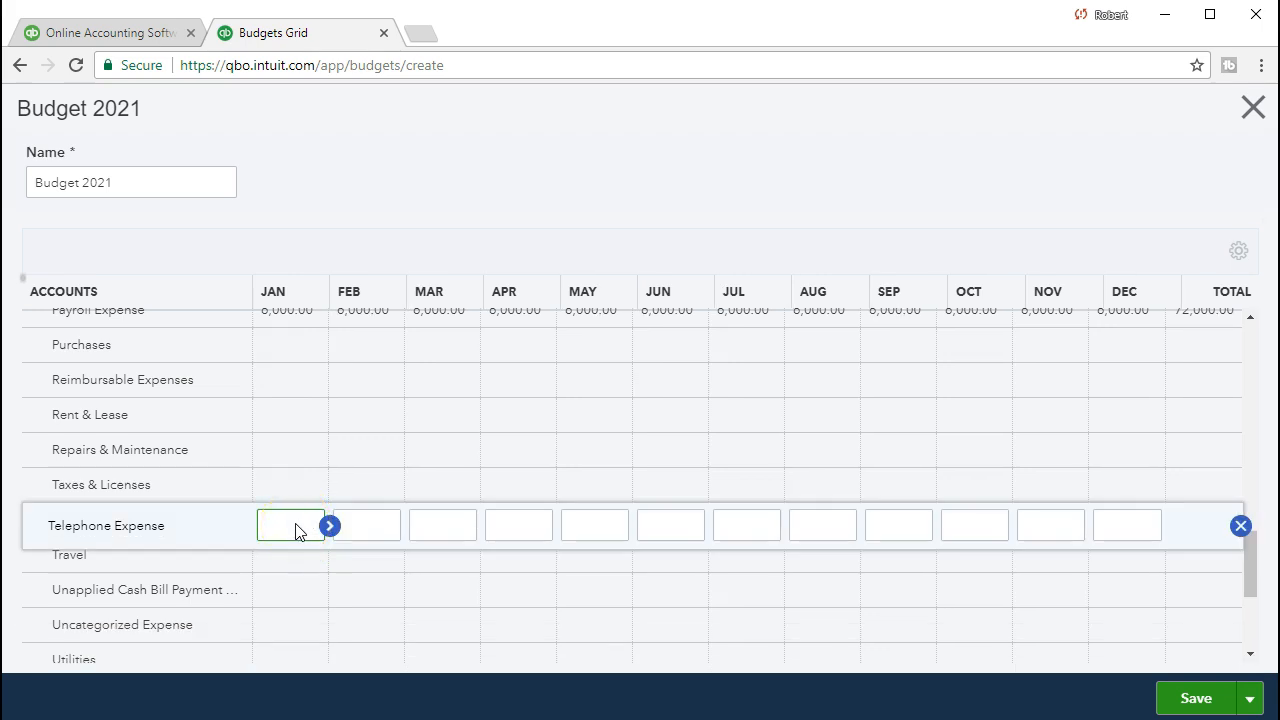
text(160)
click(333, 530)
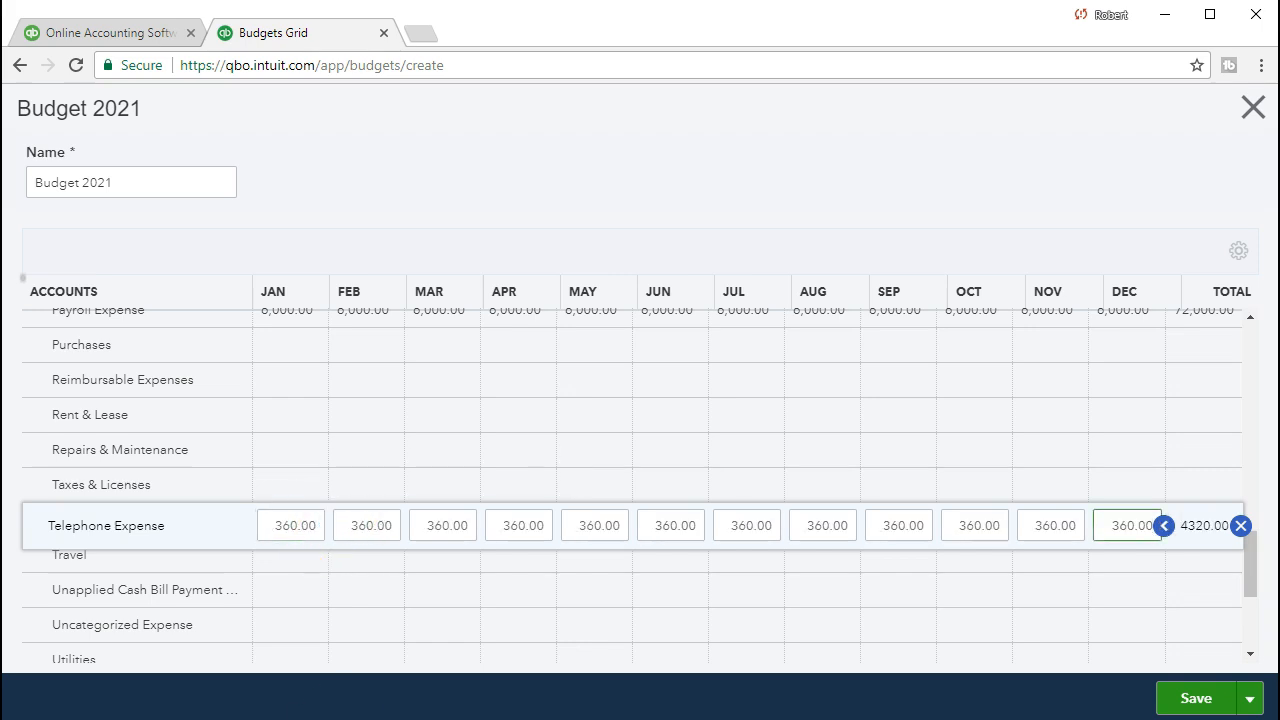
key(Tab)
Budget 650 for Utilities in January and copy that amount across the remaining months
scroll(338, 596, down, 1)
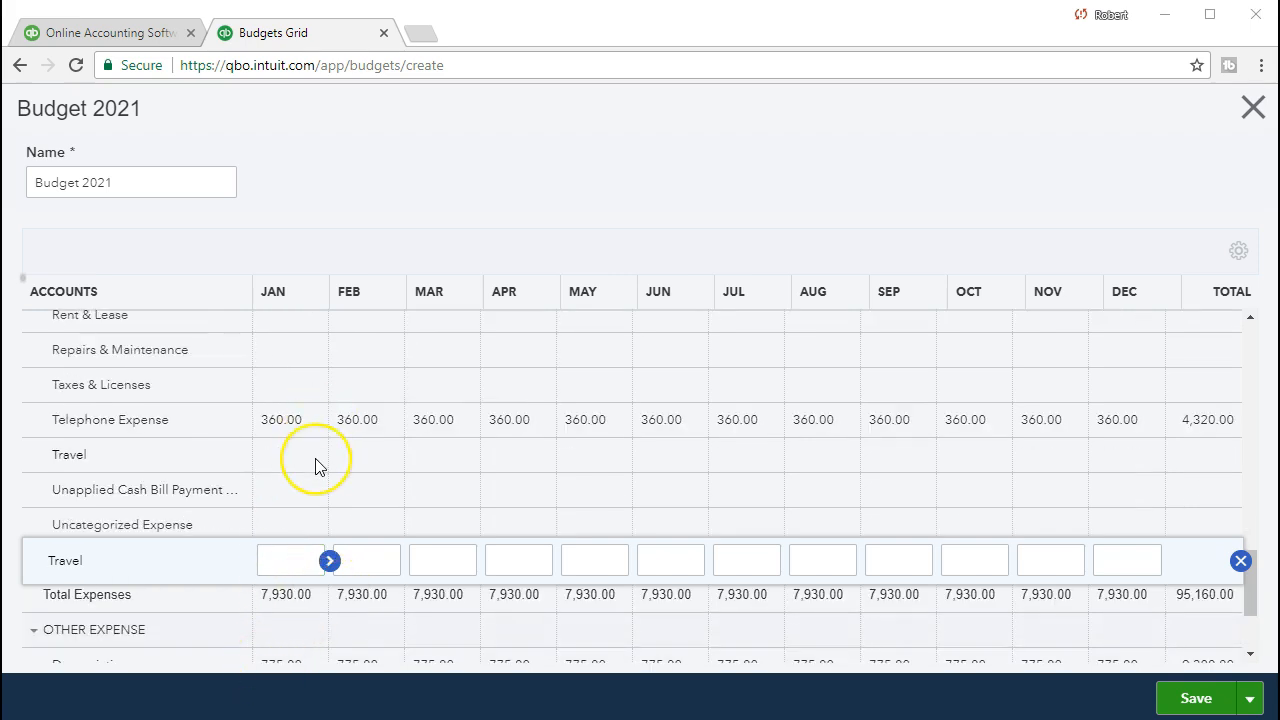
scroll(315, 458, up, 1)
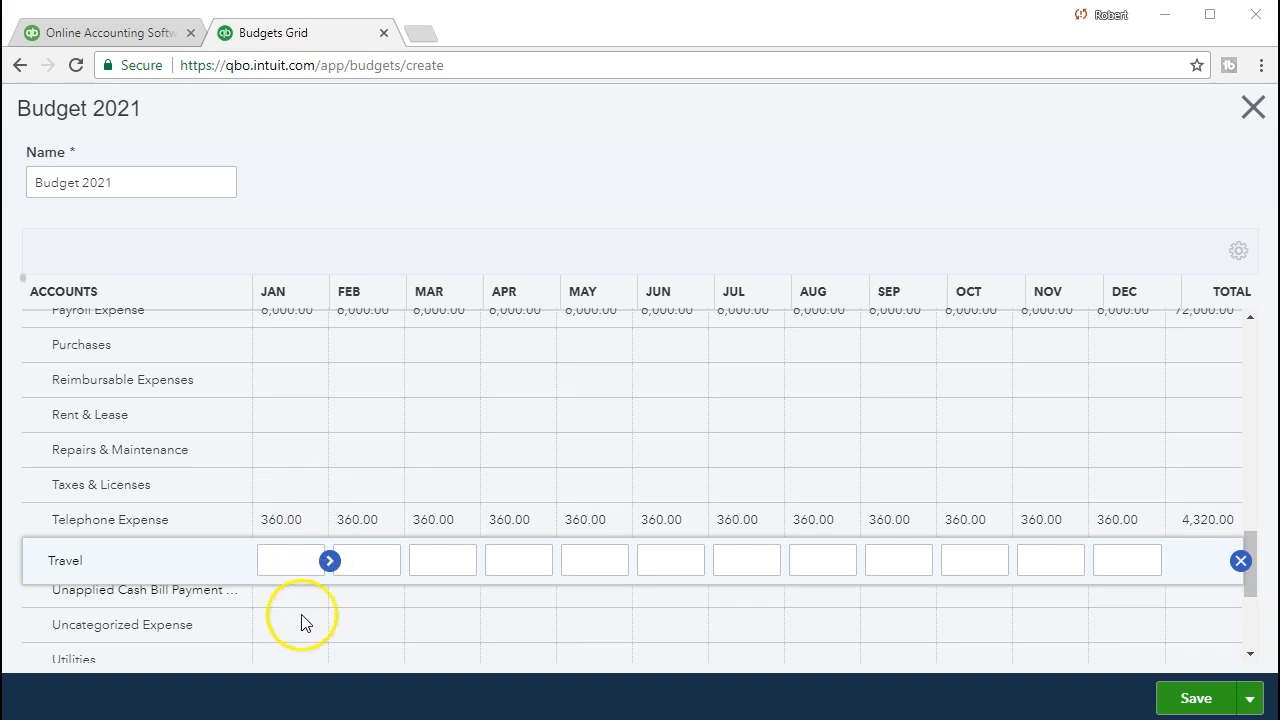
click(291, 657)
scroll(332, 540, down, 1)
scroll(336, 539, down, 1)
scroll(336, 540, up, 1)
scroll(336, 540, up, 2)
click(329, 549)
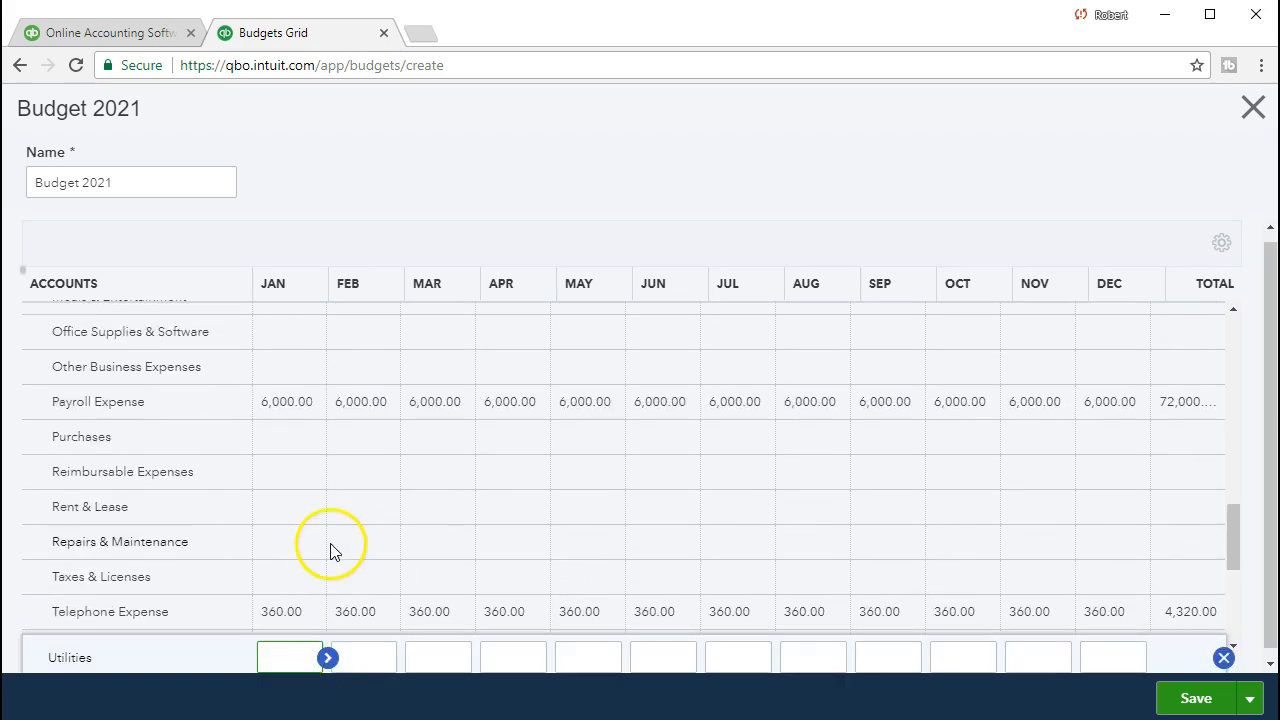
text(650)
click(327, 657)
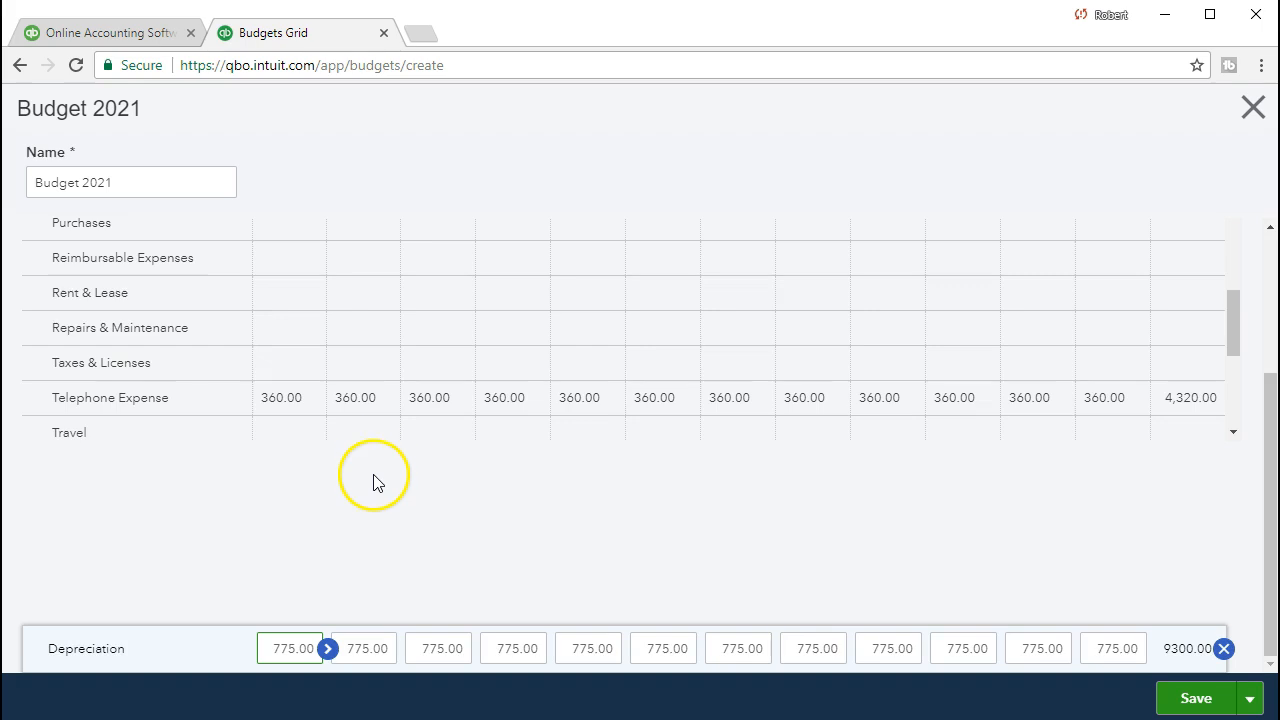
scroll(375, 480, up, 5)
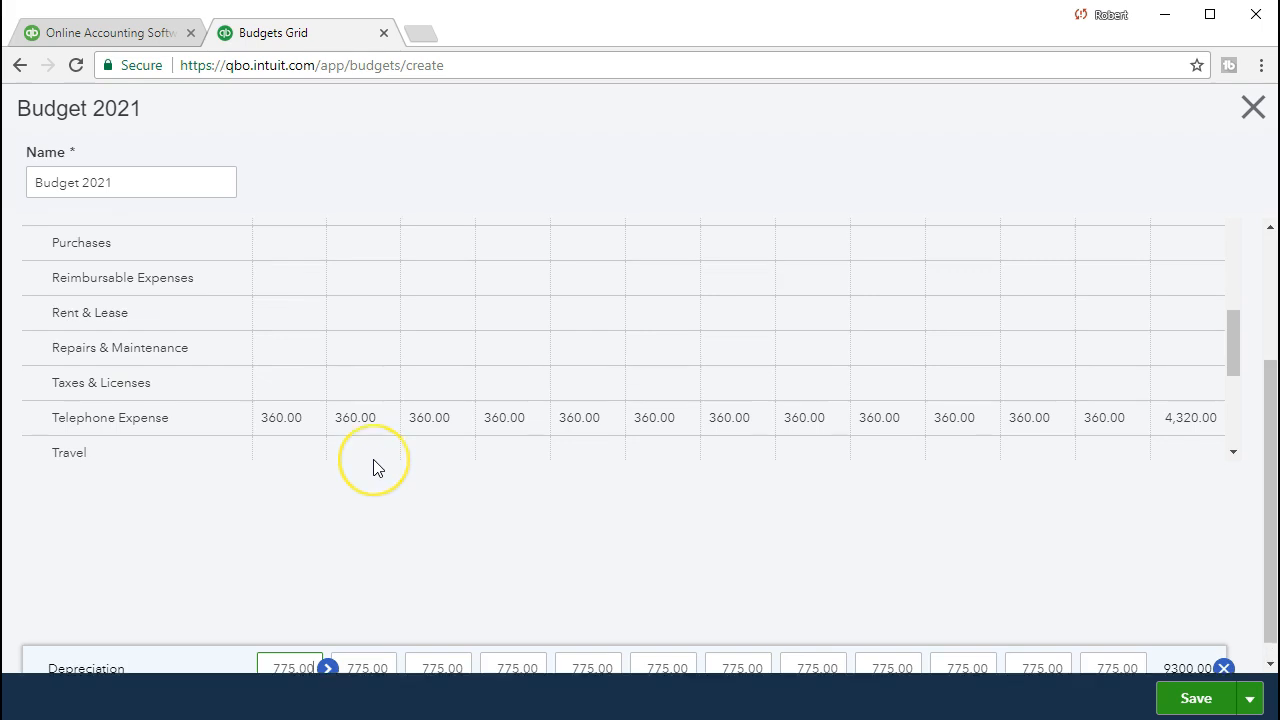
scroll(375, 467, down, 7)
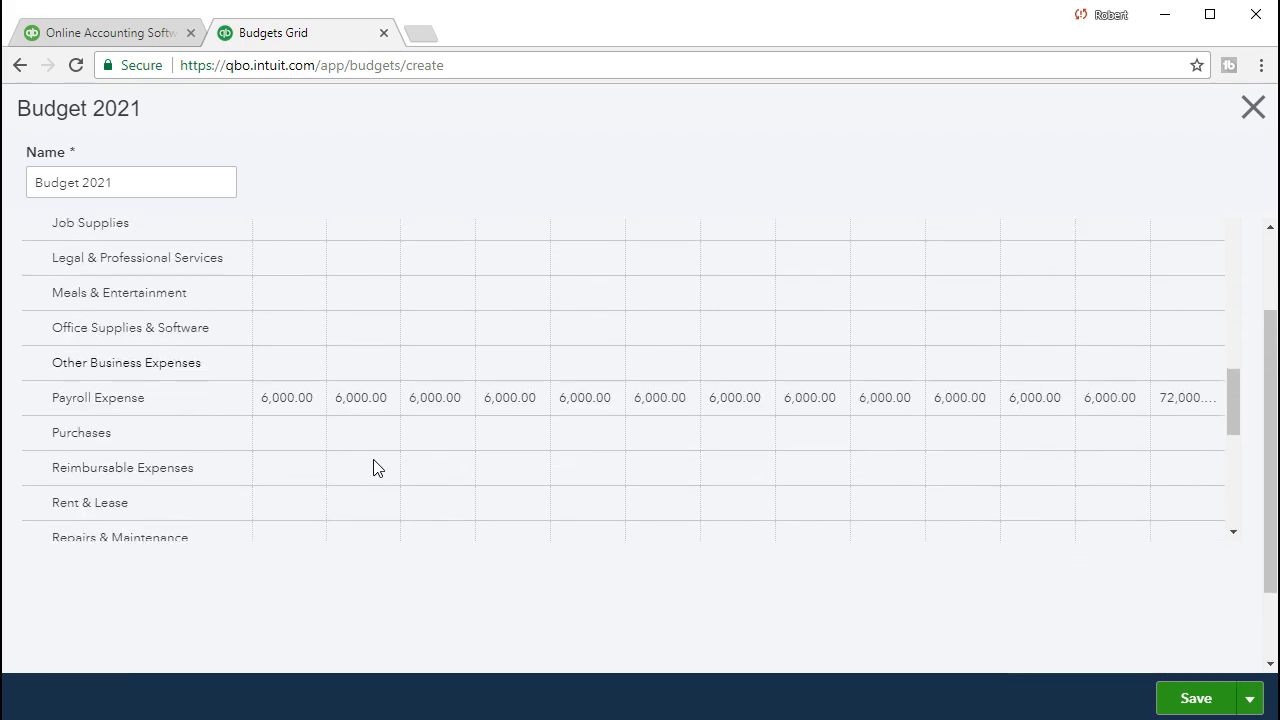
click(320, 449)
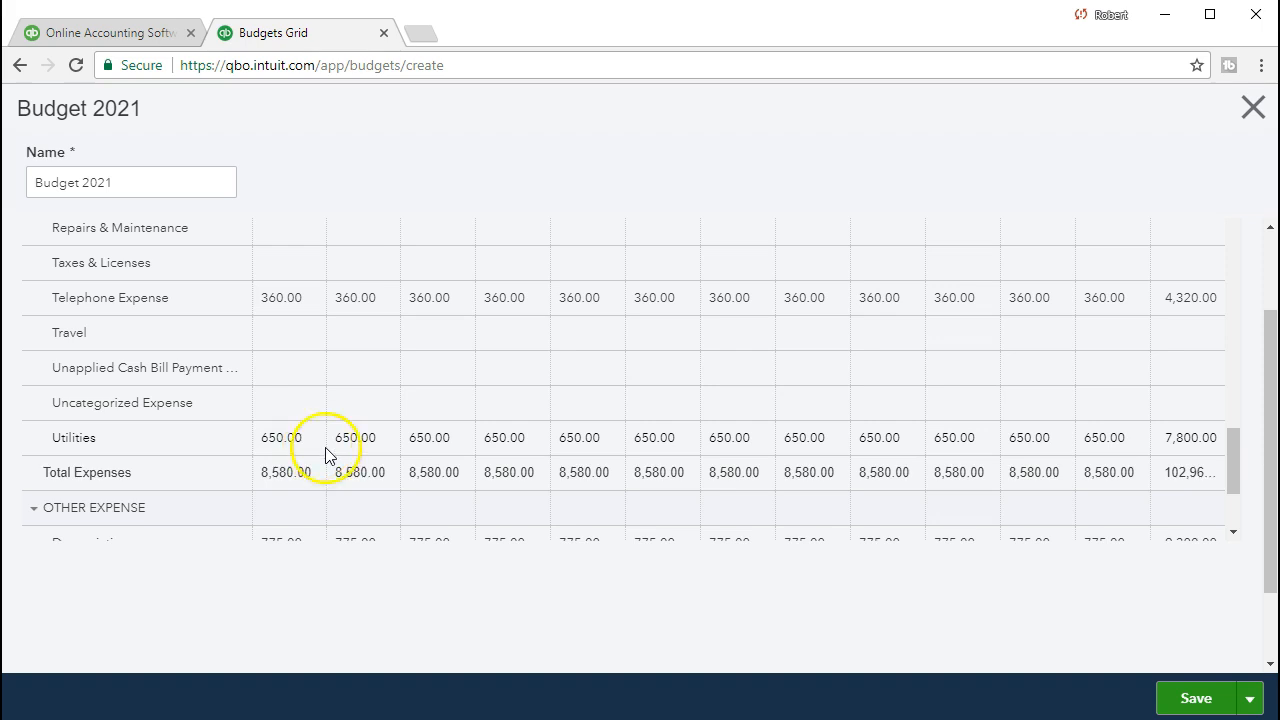
Review the budget's totals, then save Budget 2021 and close the budget grid
scroll(375, 502, down, 3)
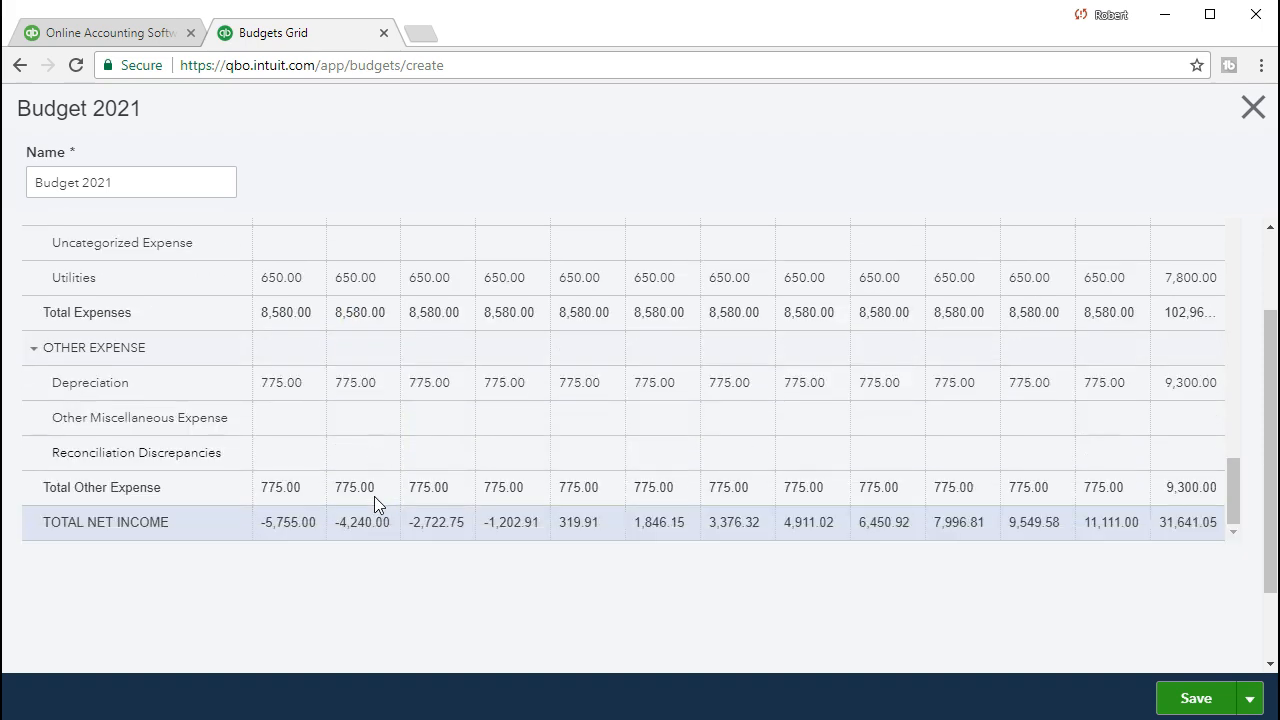
scroll(204, 490, up, 4)
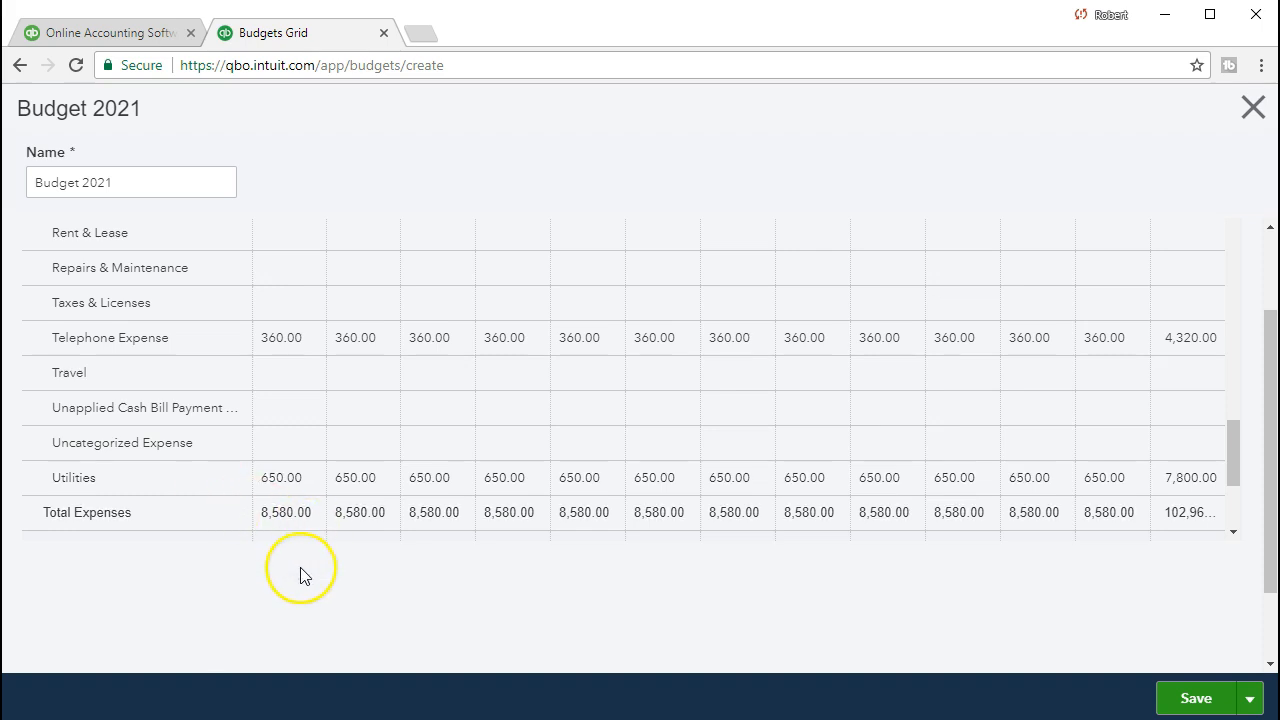
scroll(304, 576, up, 5)
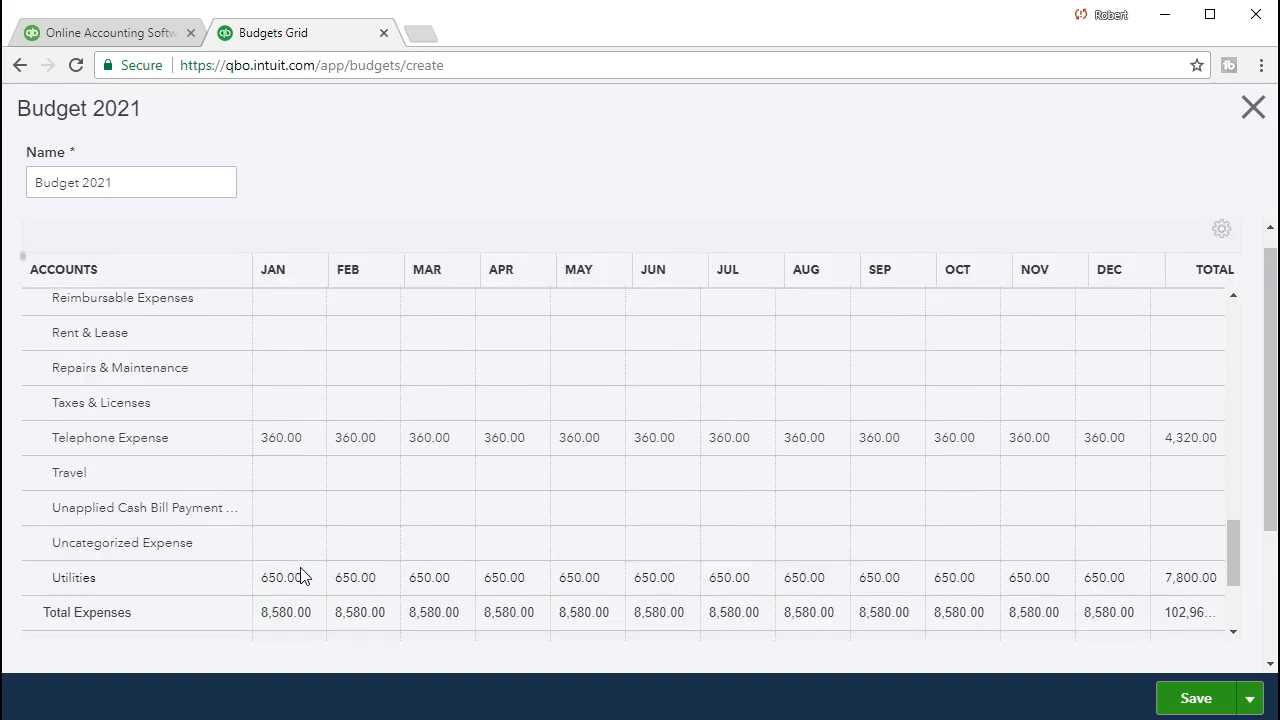
scroll(304, 576, up, 8)
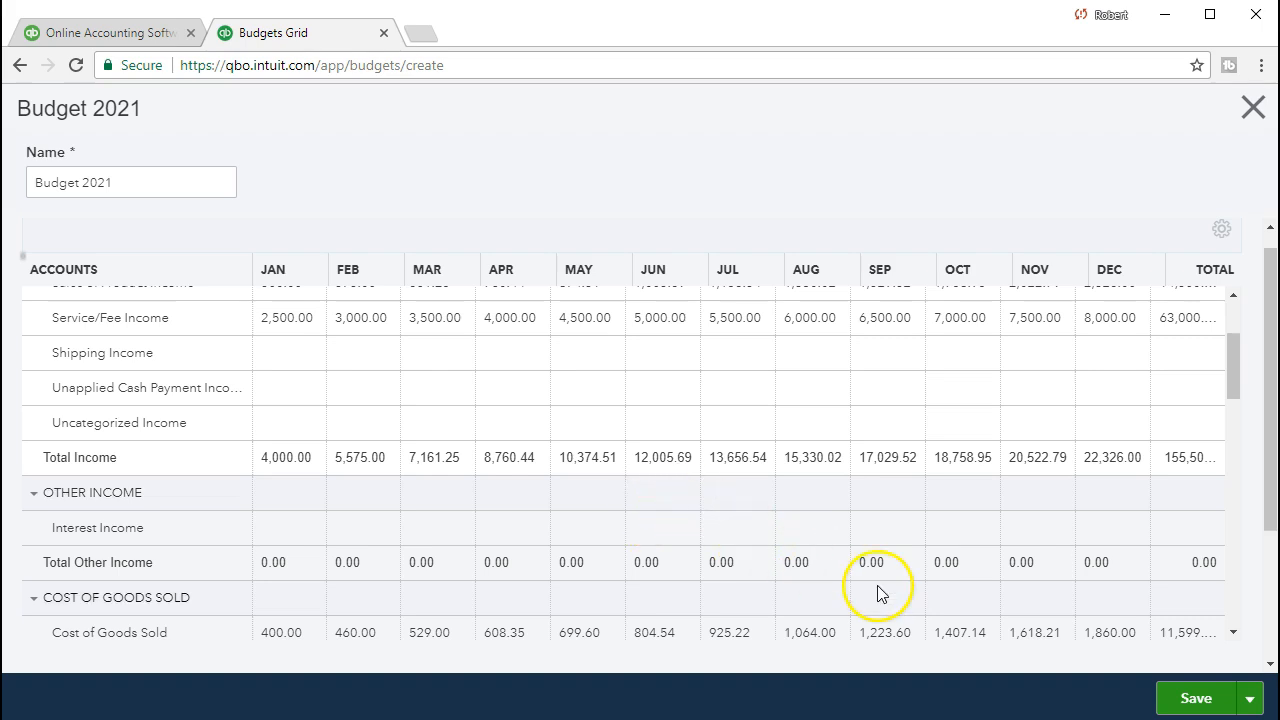
click(1175, 703)
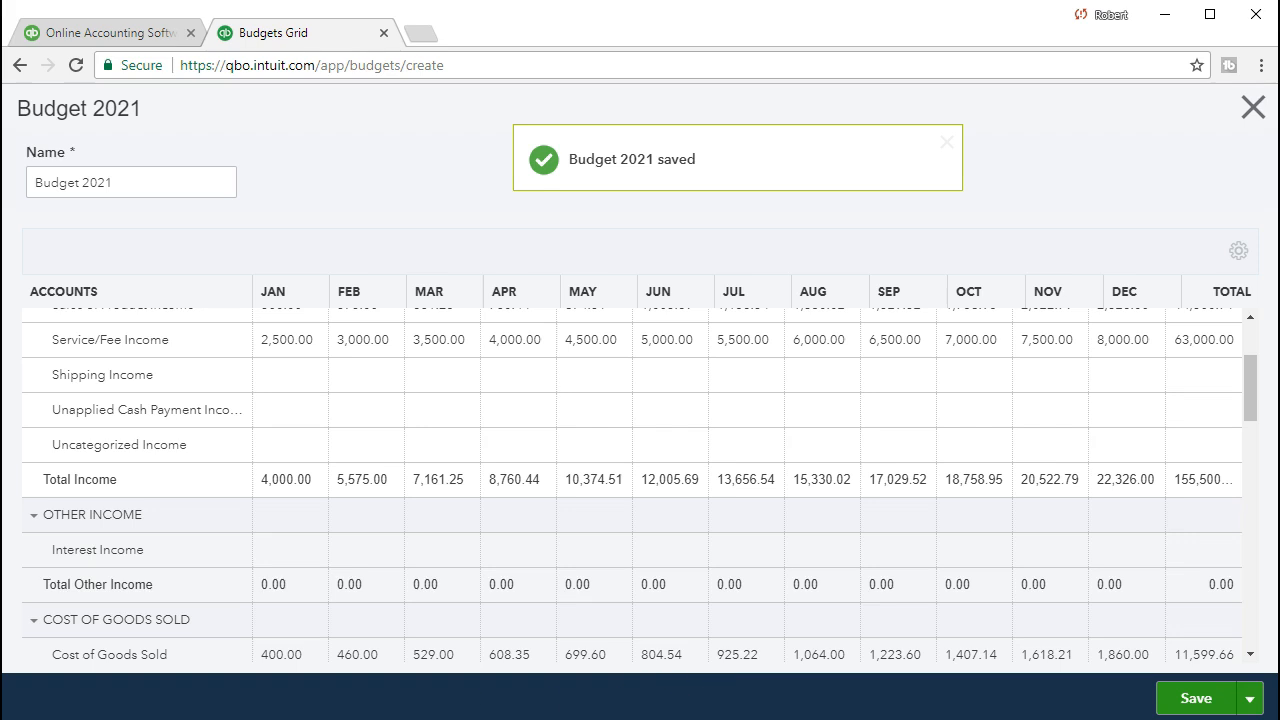
click(1251, 108)
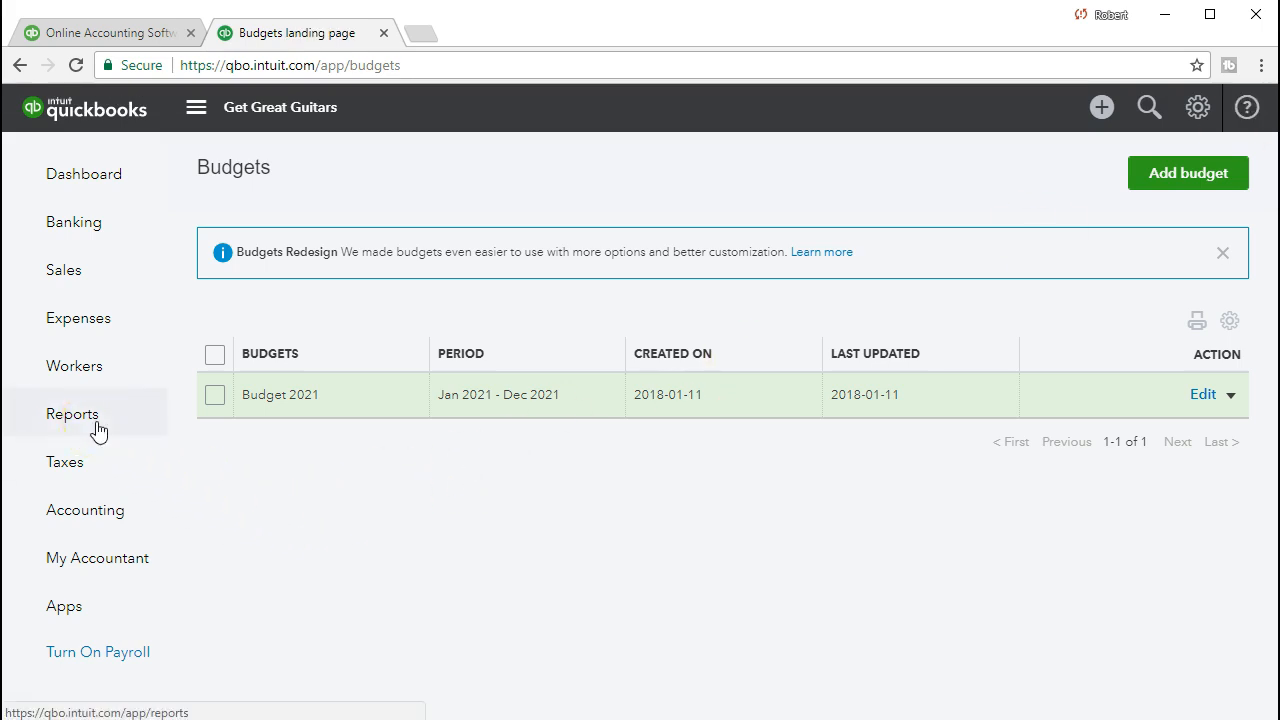
Search the reports for "bud" and open the Budget Overview report
click(98, 428)
click(297, 398)
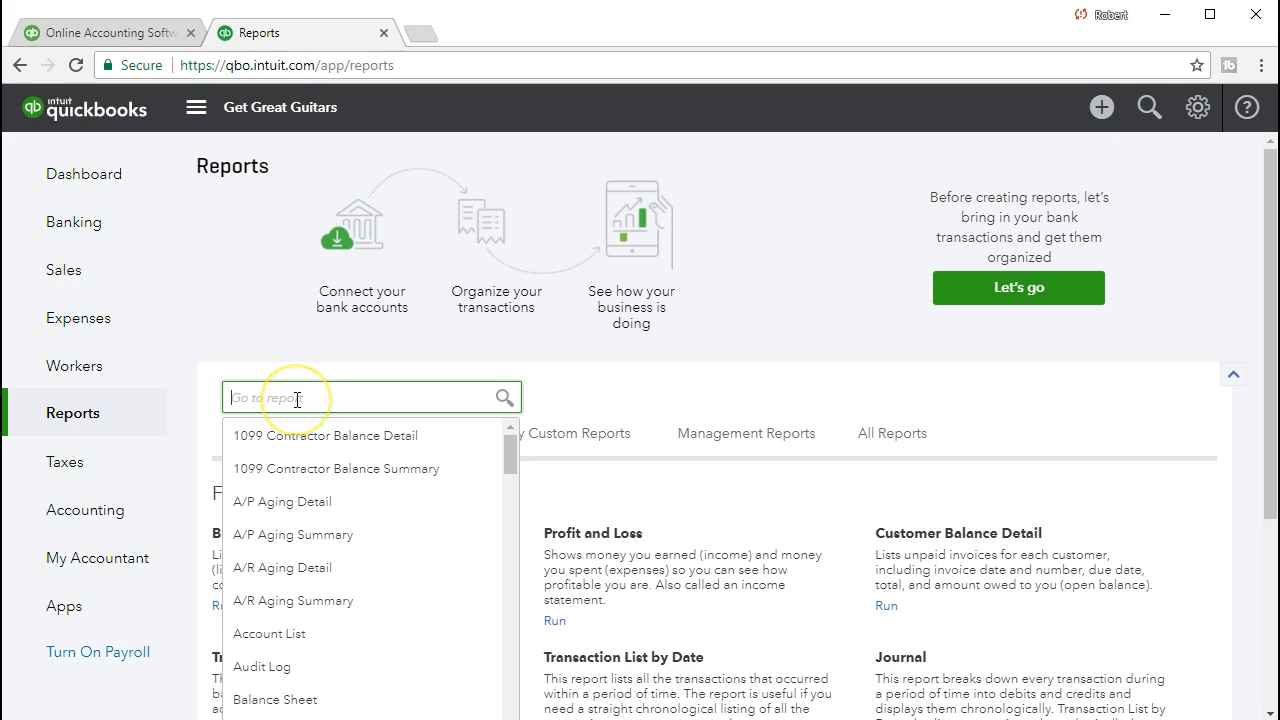
text(bud)
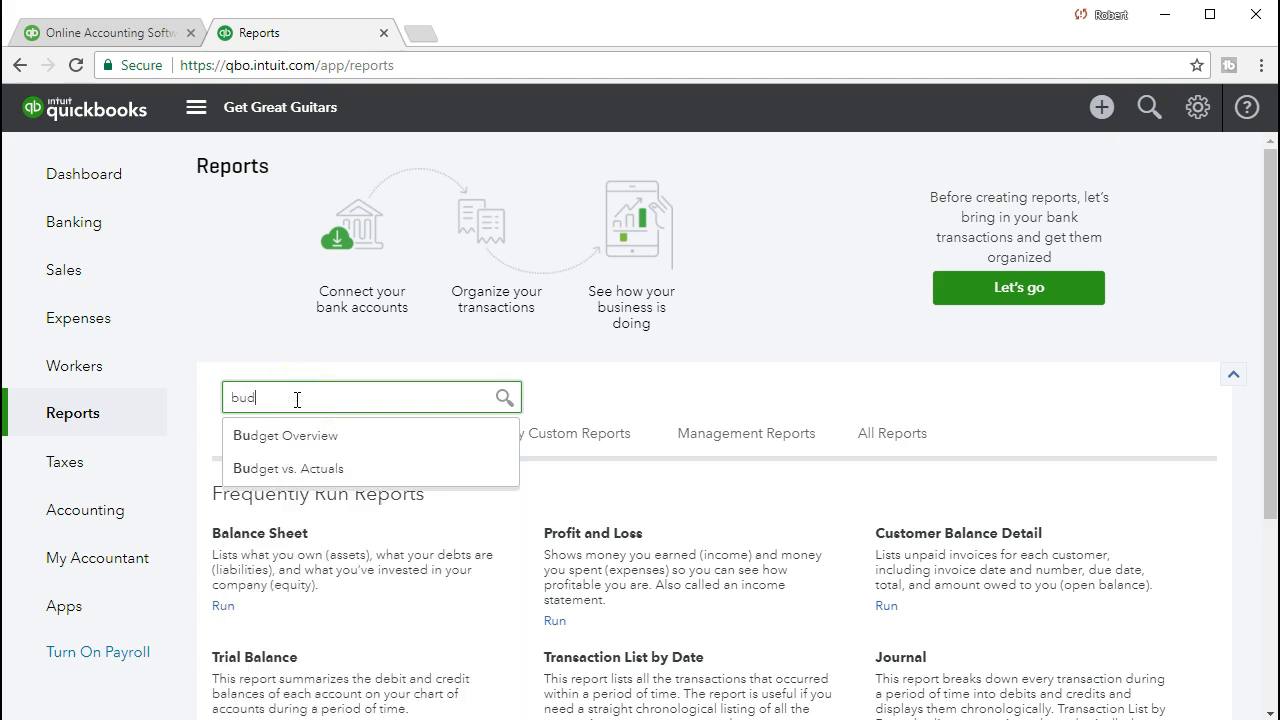
click(298, 437)
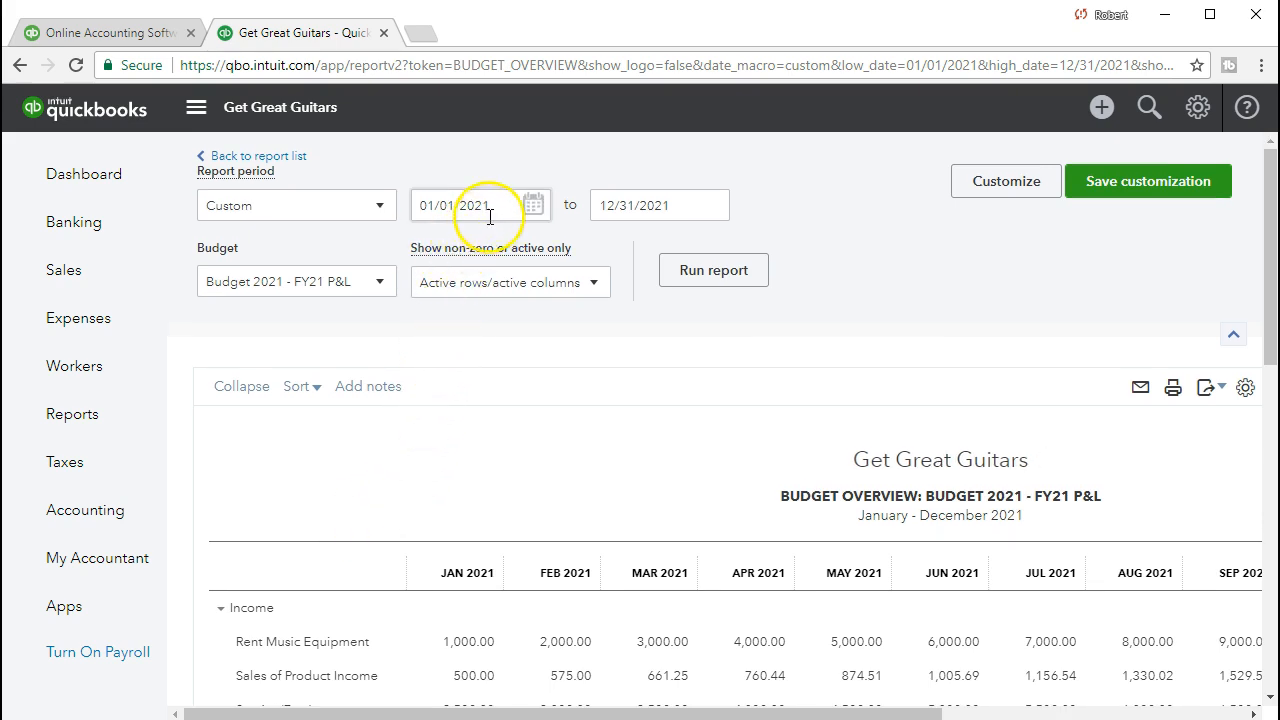
Run the Budget Overview report for the period 01/01/2021 to 03/31/2021 and look through its monthly figures
drag(495, 210, 400, 362)
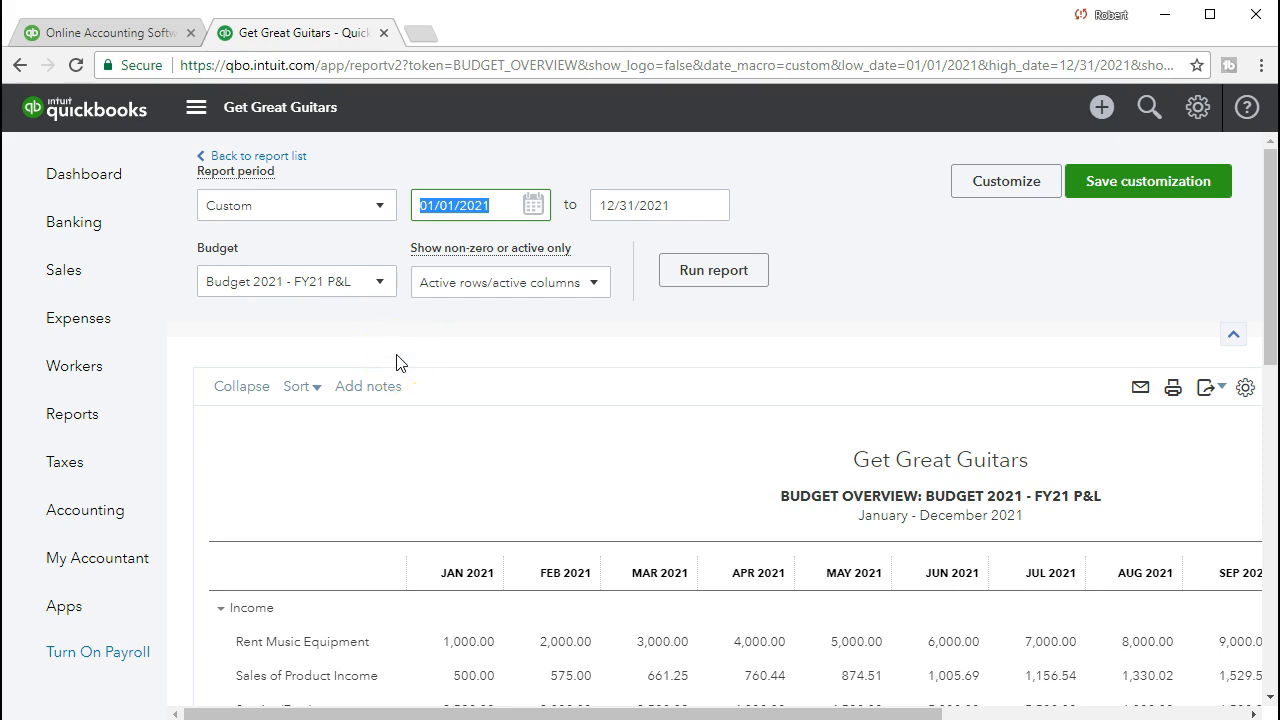
text(01/01/2021)
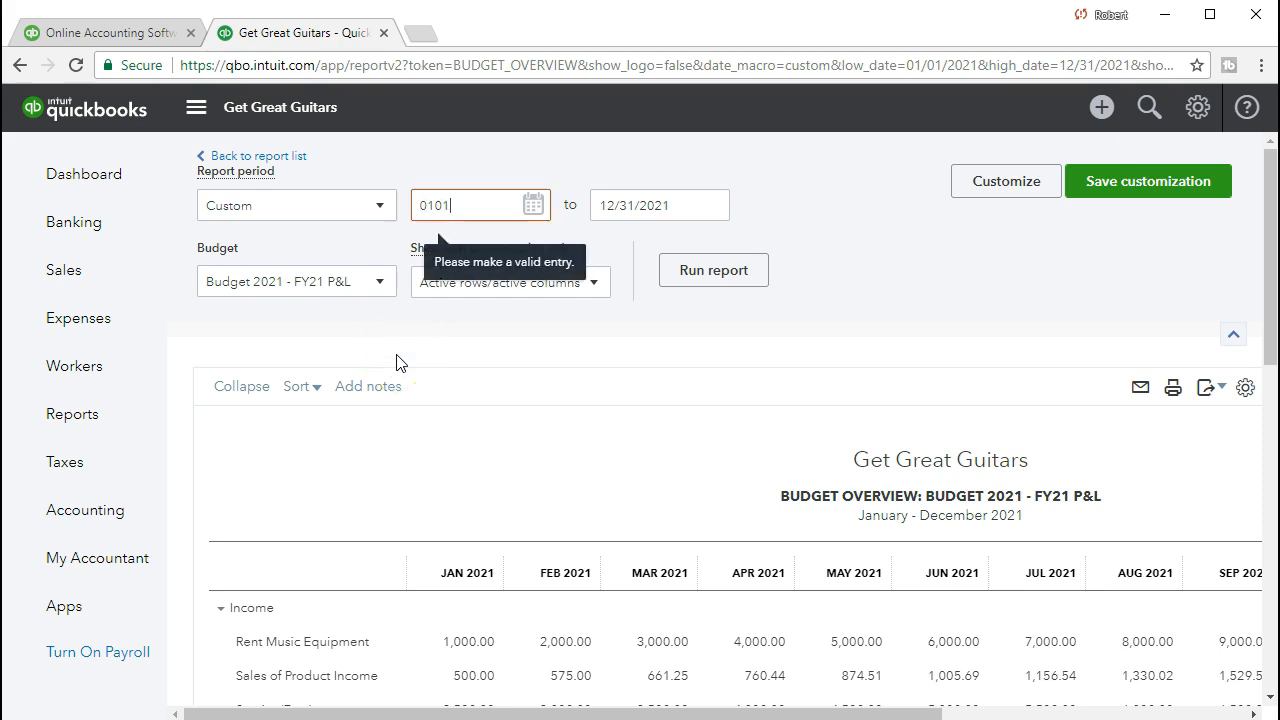
key(Tab)
text(032)
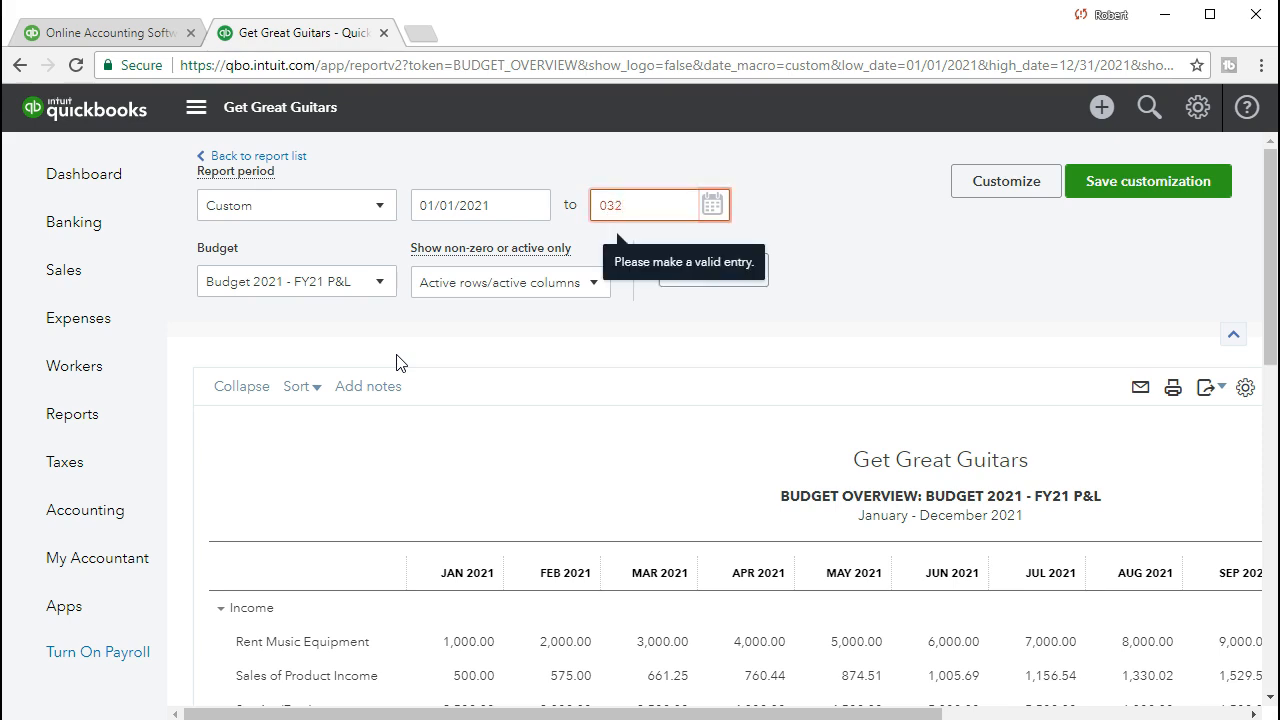
key(BackSpace)
text(/31/2021)
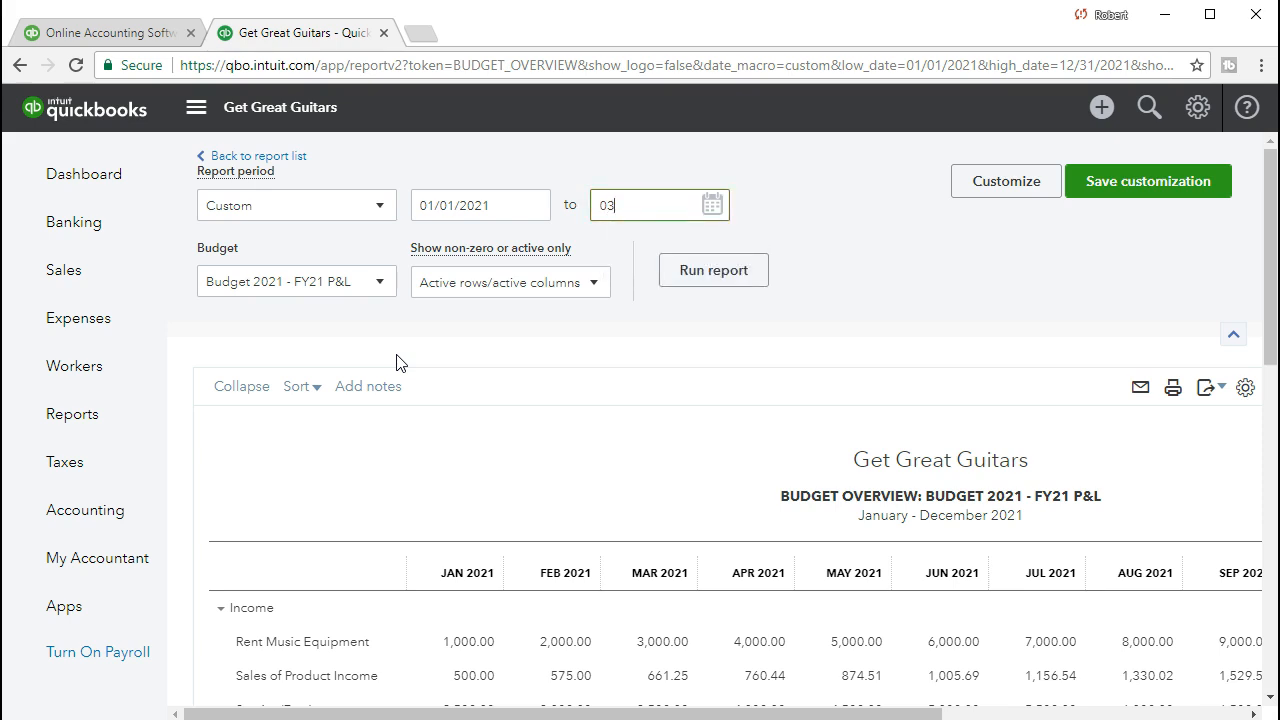
key(Tab)
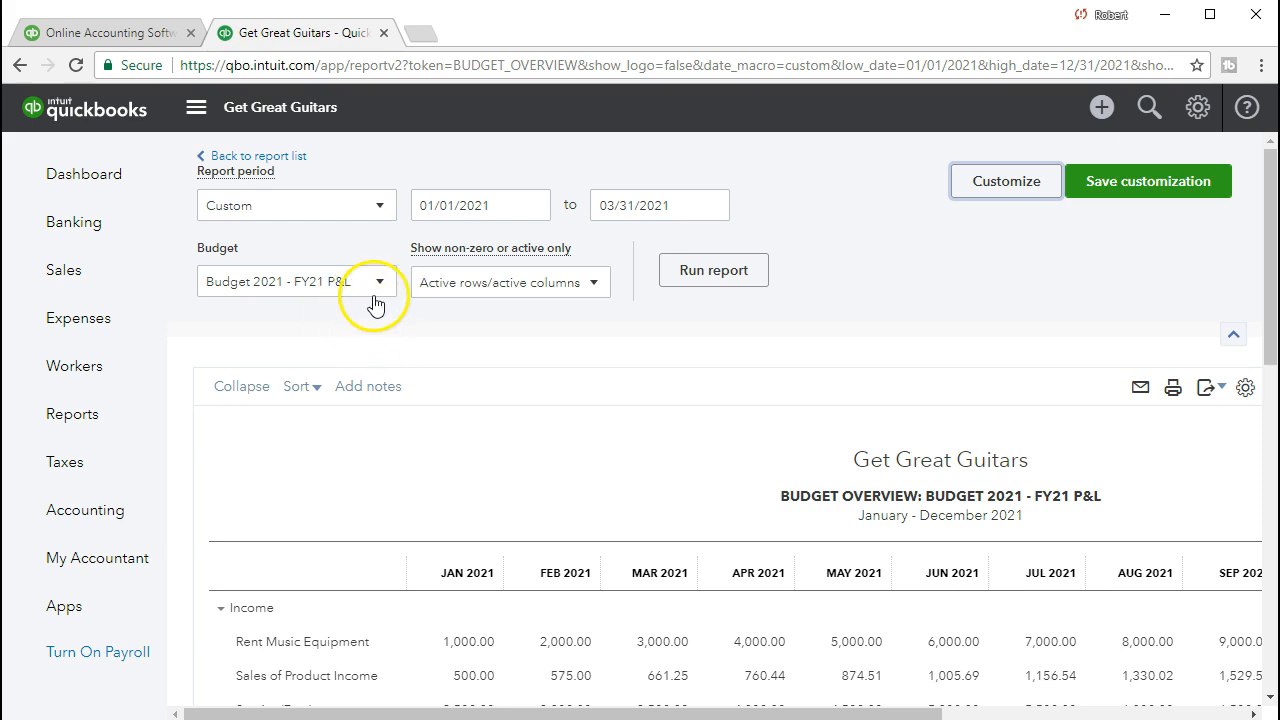
click(724, 283)
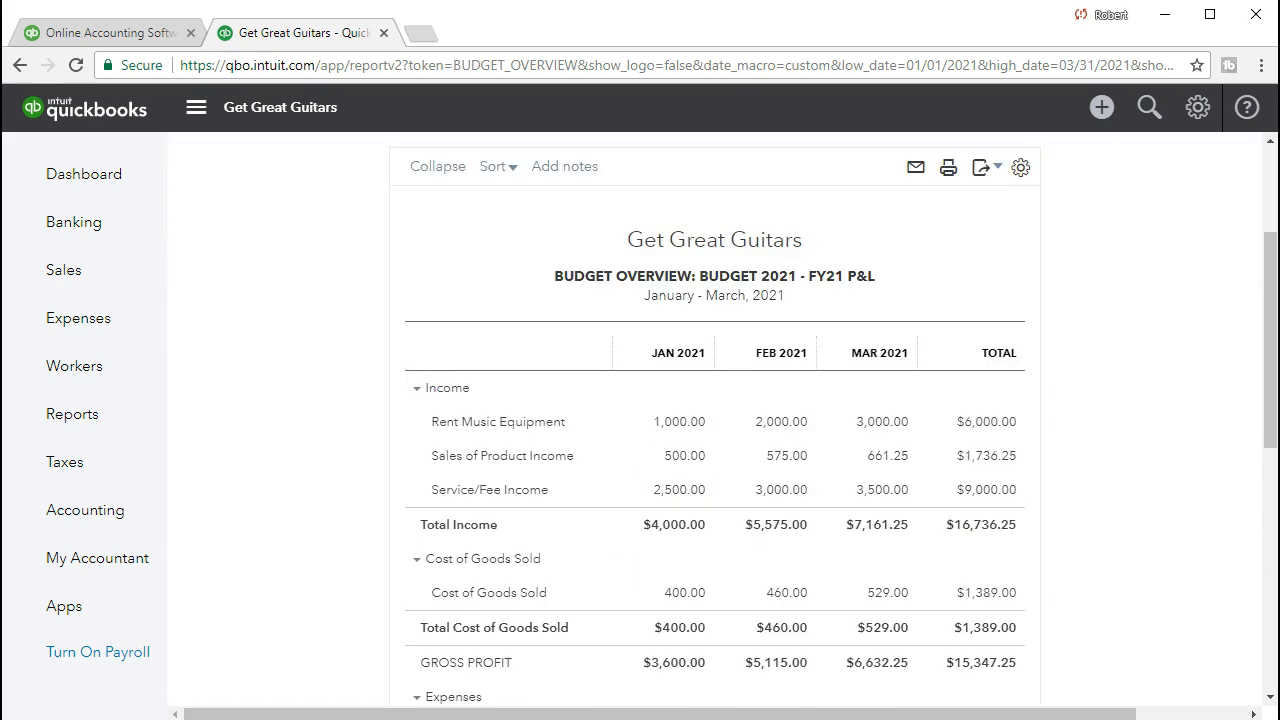
scroll(786, 514, down, 4)
scroll(786, 514, up, 3)
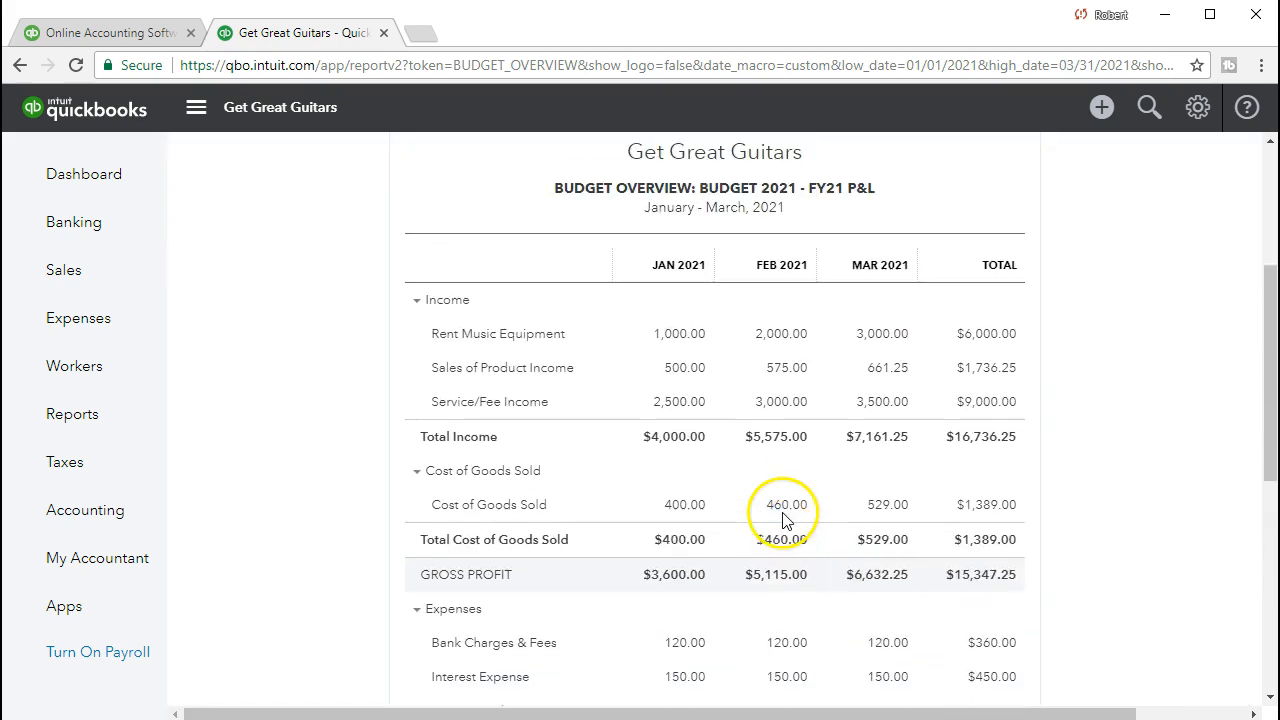
scroll(786, 518, up, 1)
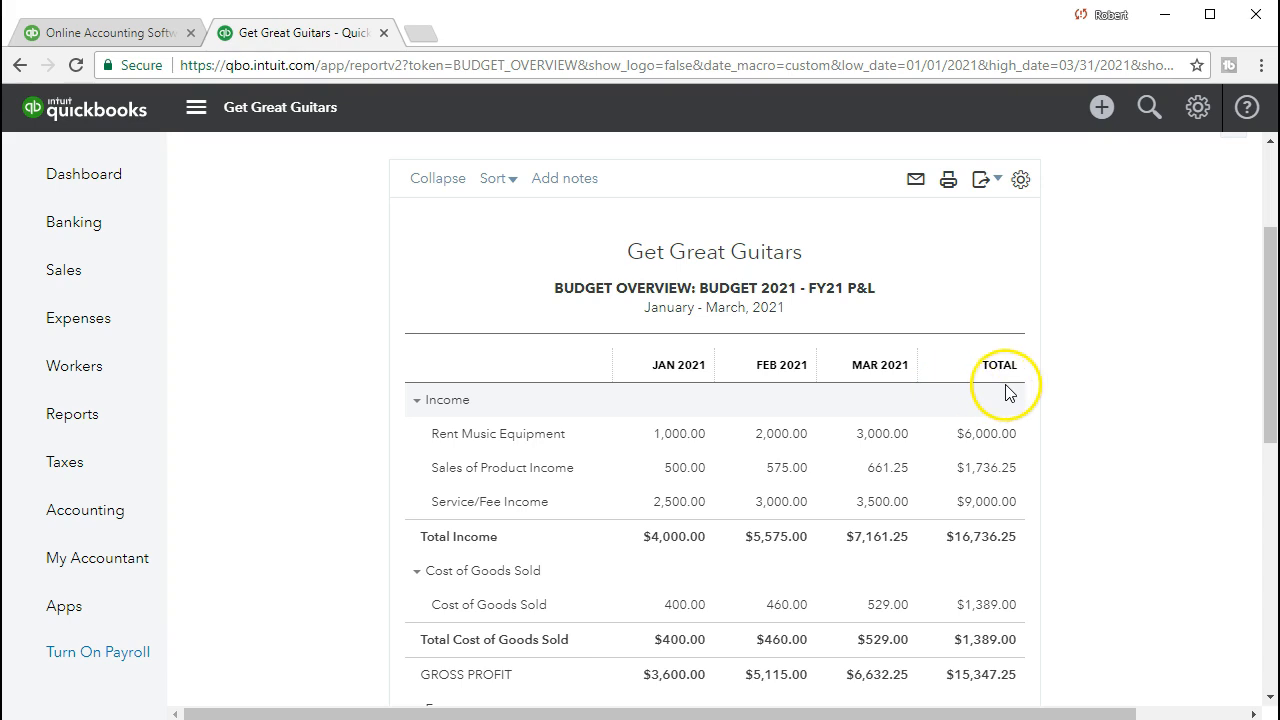
Review the report's expense and net income lines, then open Budget 2021 from the budgets list for editing
scroll(1008, 435, down, 3)
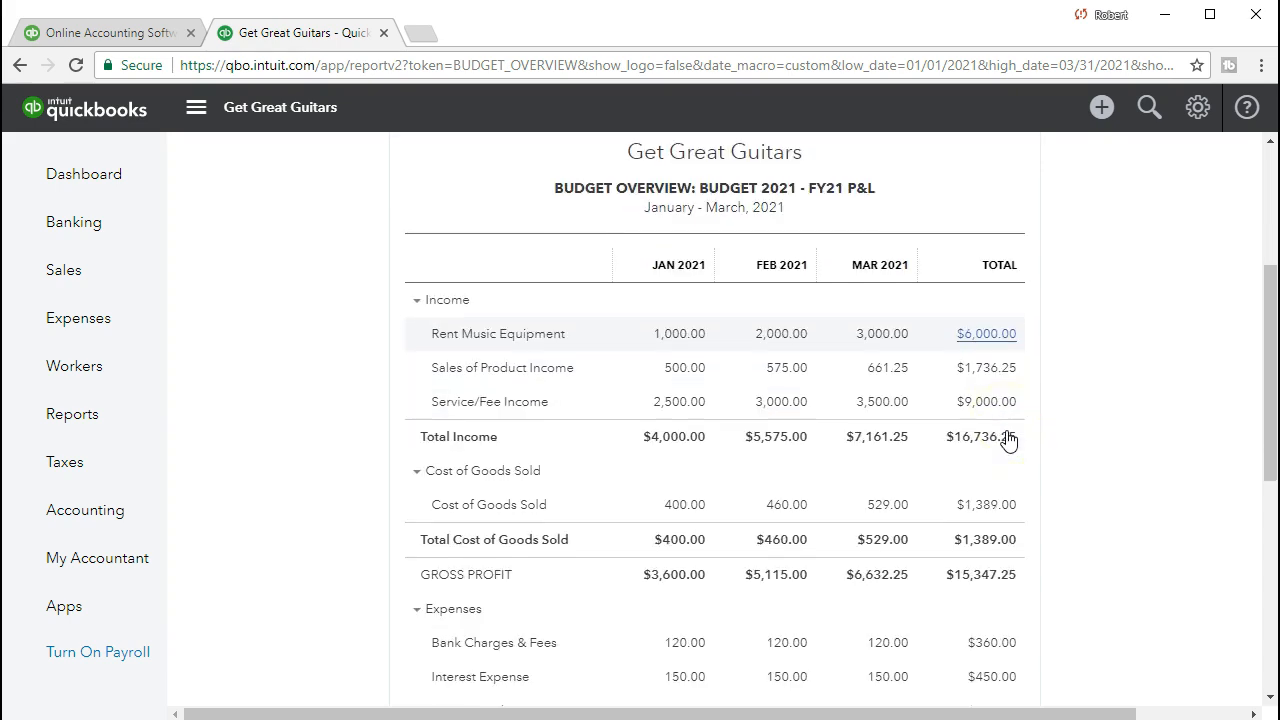
scroll(1008, 435, down, 2)
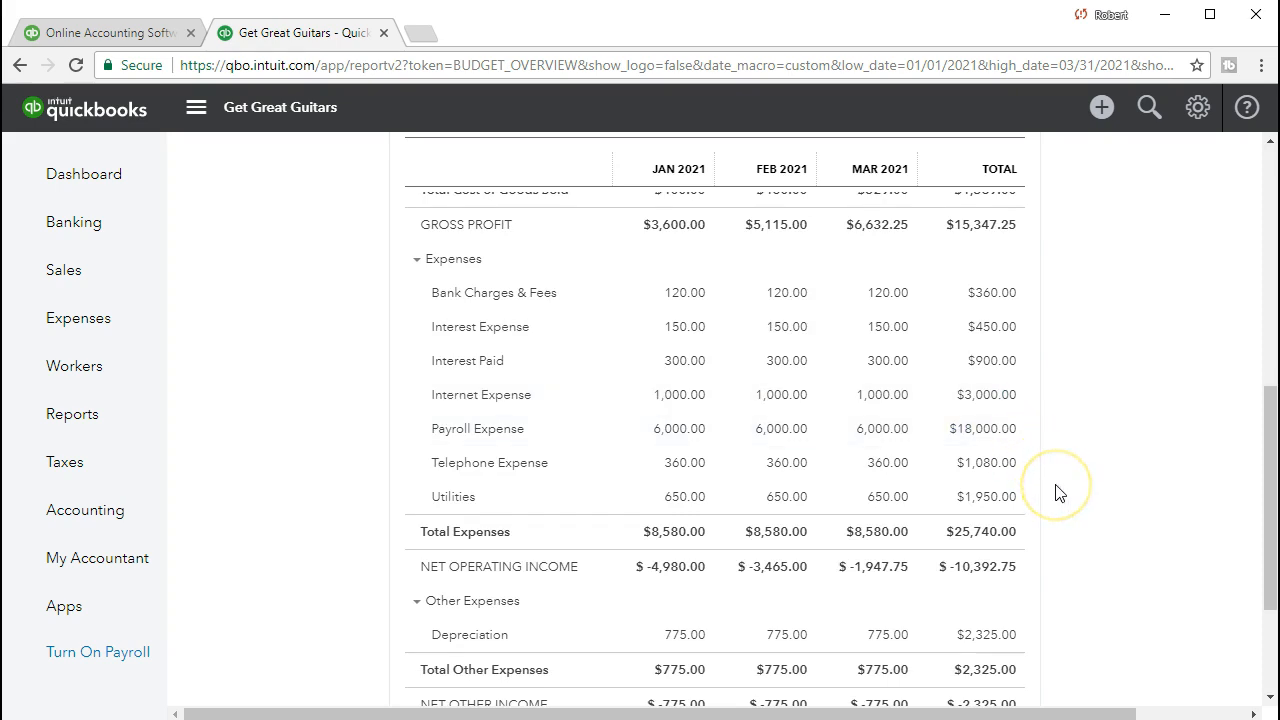
scroll(1060, 494, down, 1)
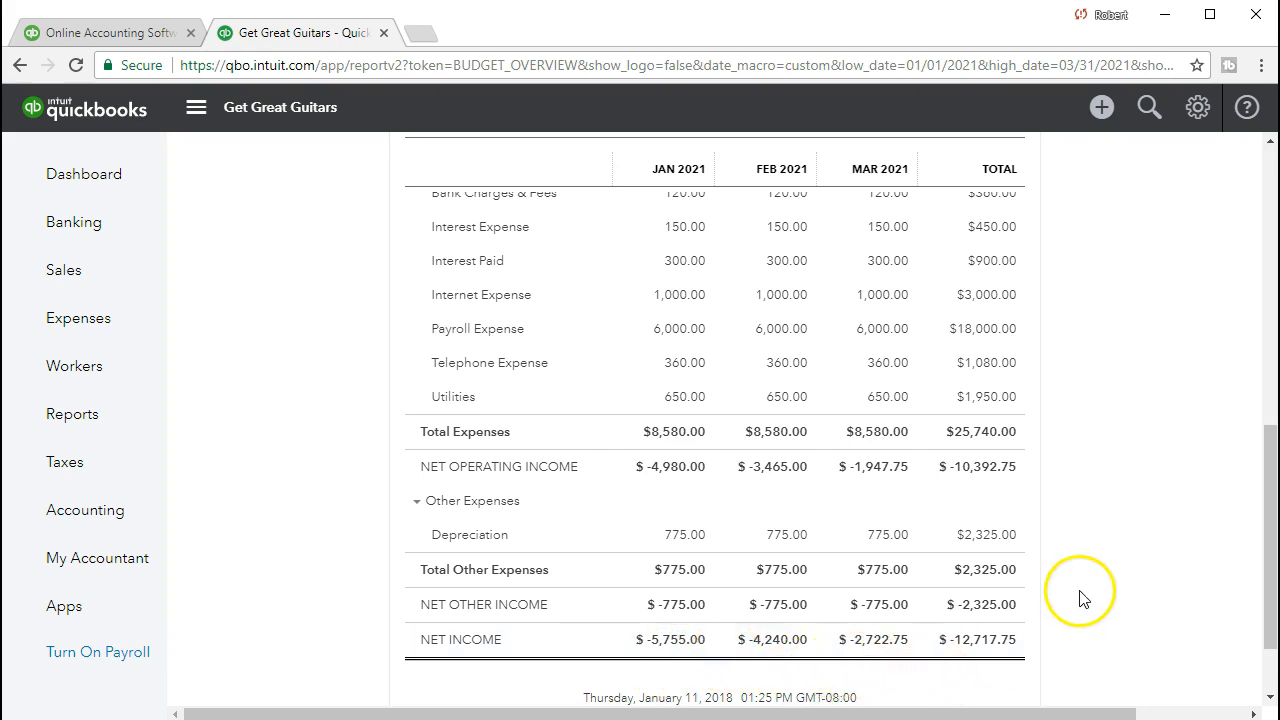
scroll(1080, 590, up, 1)
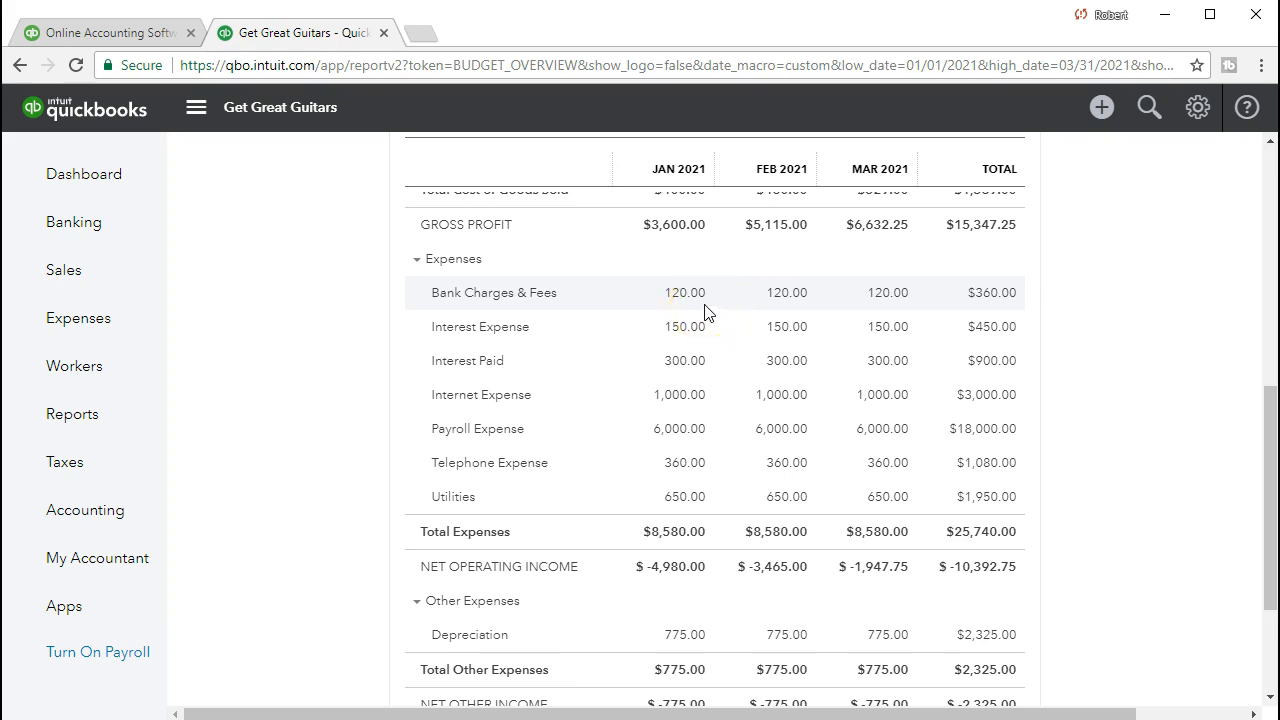
click(1200, 114)
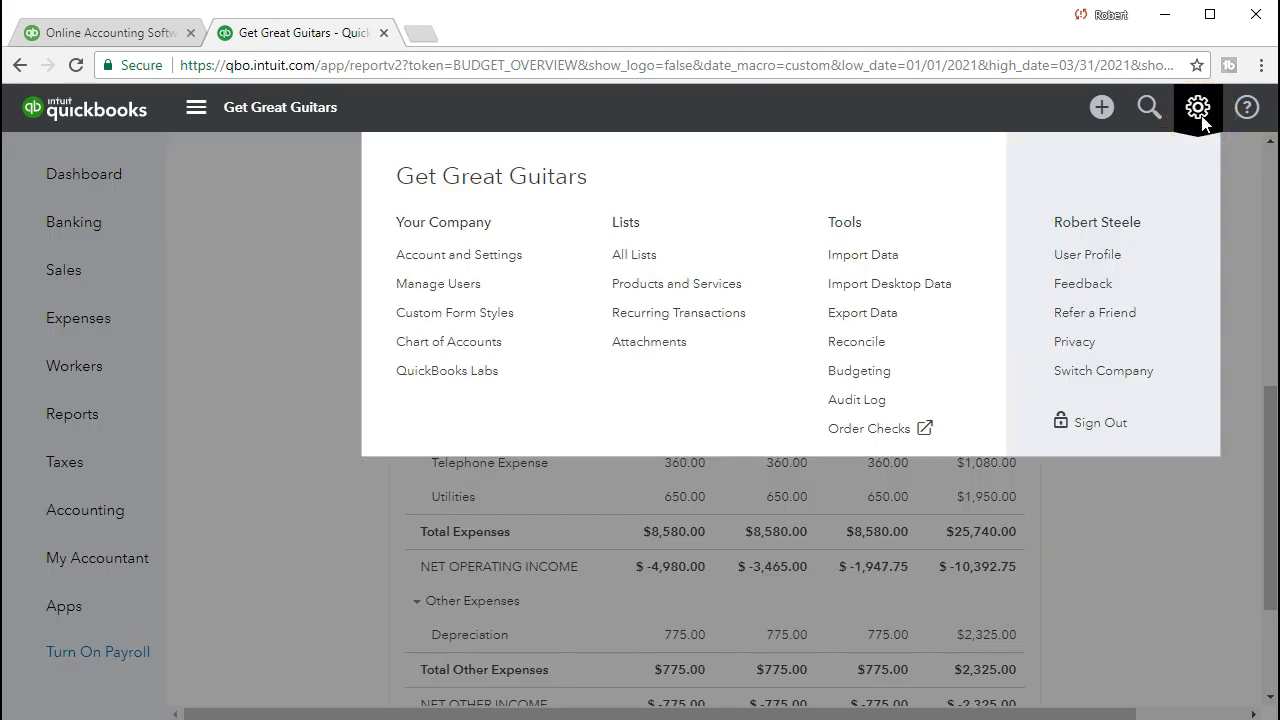
click(867, 382)
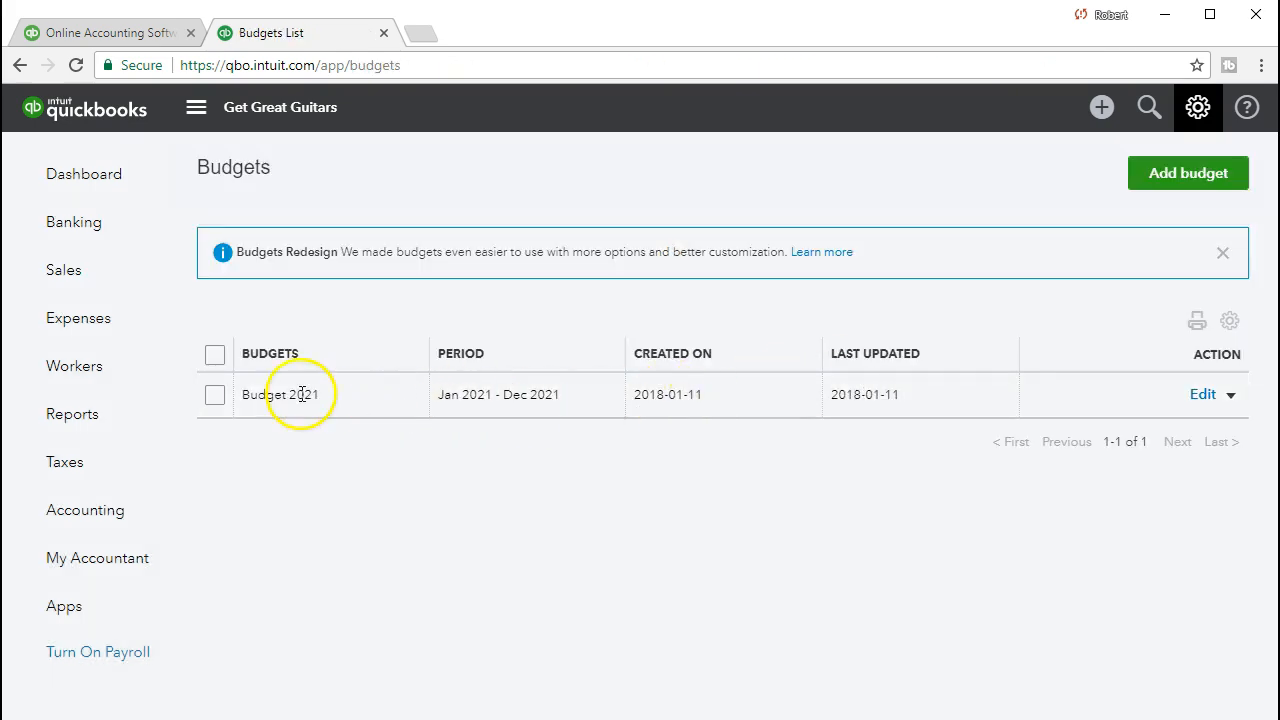
click(215, 395)
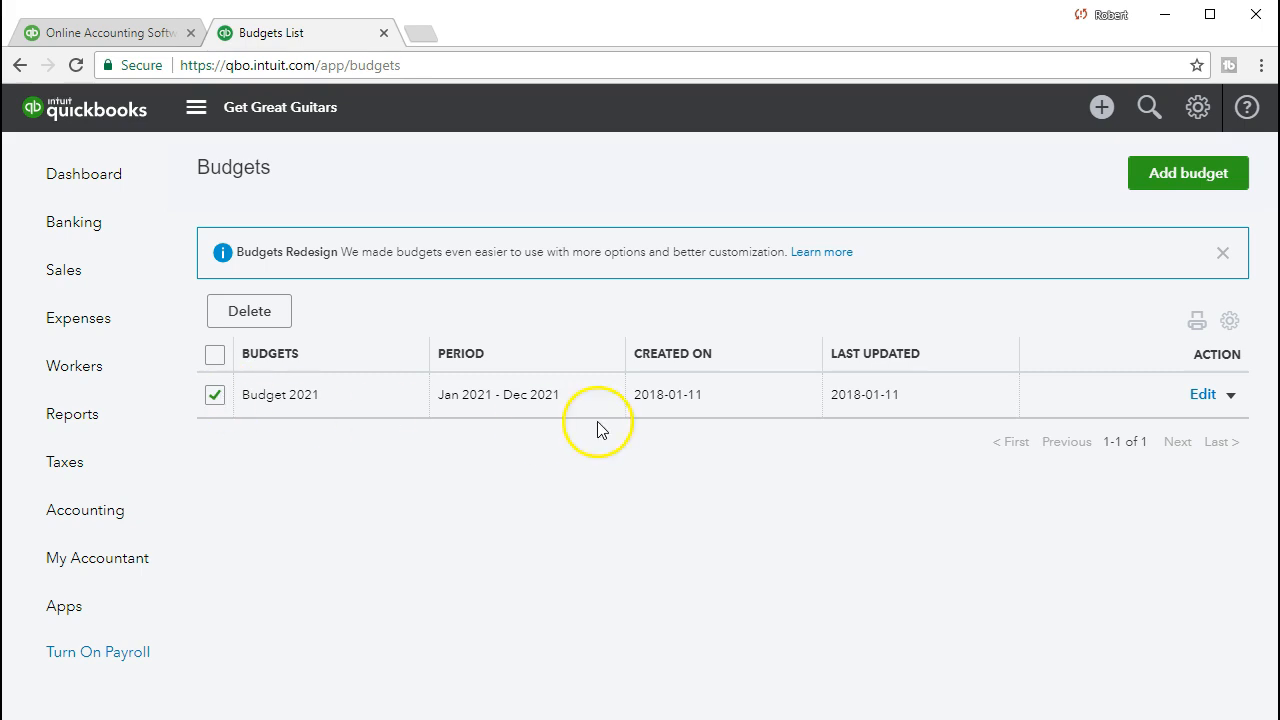
click(1202, 395)
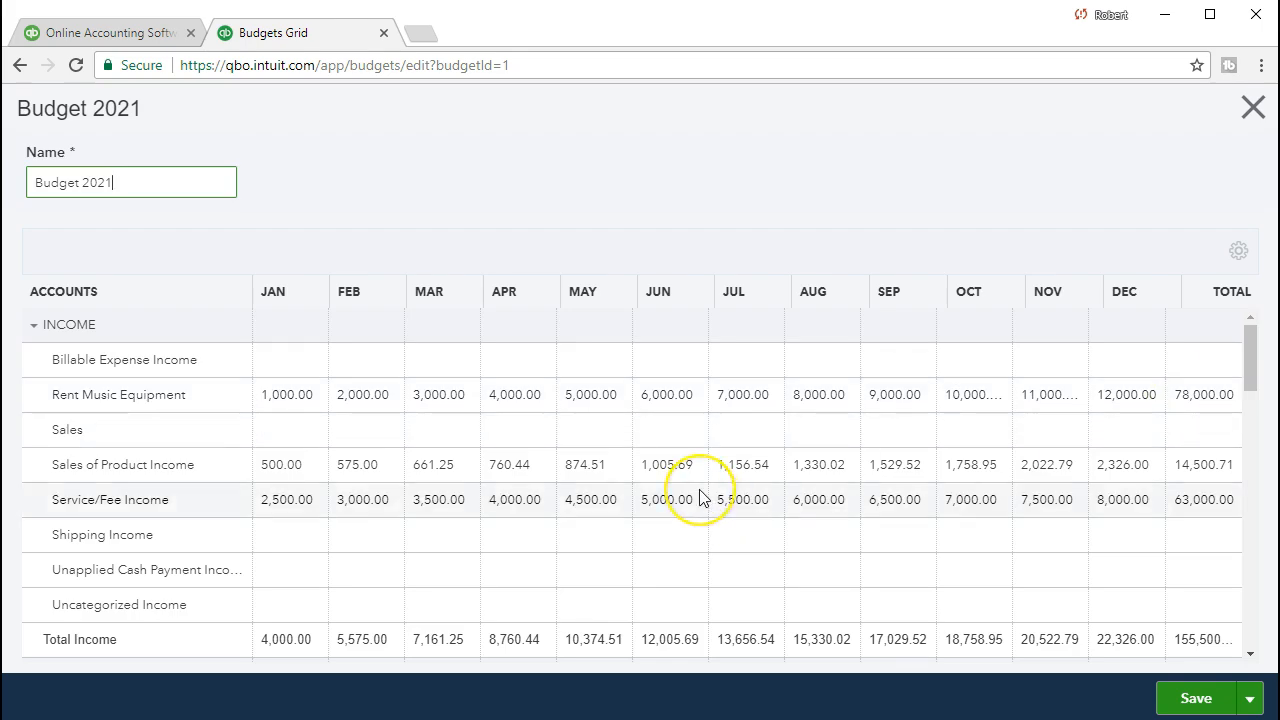
Set Bank Charges & Fees to 30 in January, copied across all remaining months, then save and close the budget
scroll(700, 497, down, 2)
scroll(700, 495, down, 3)
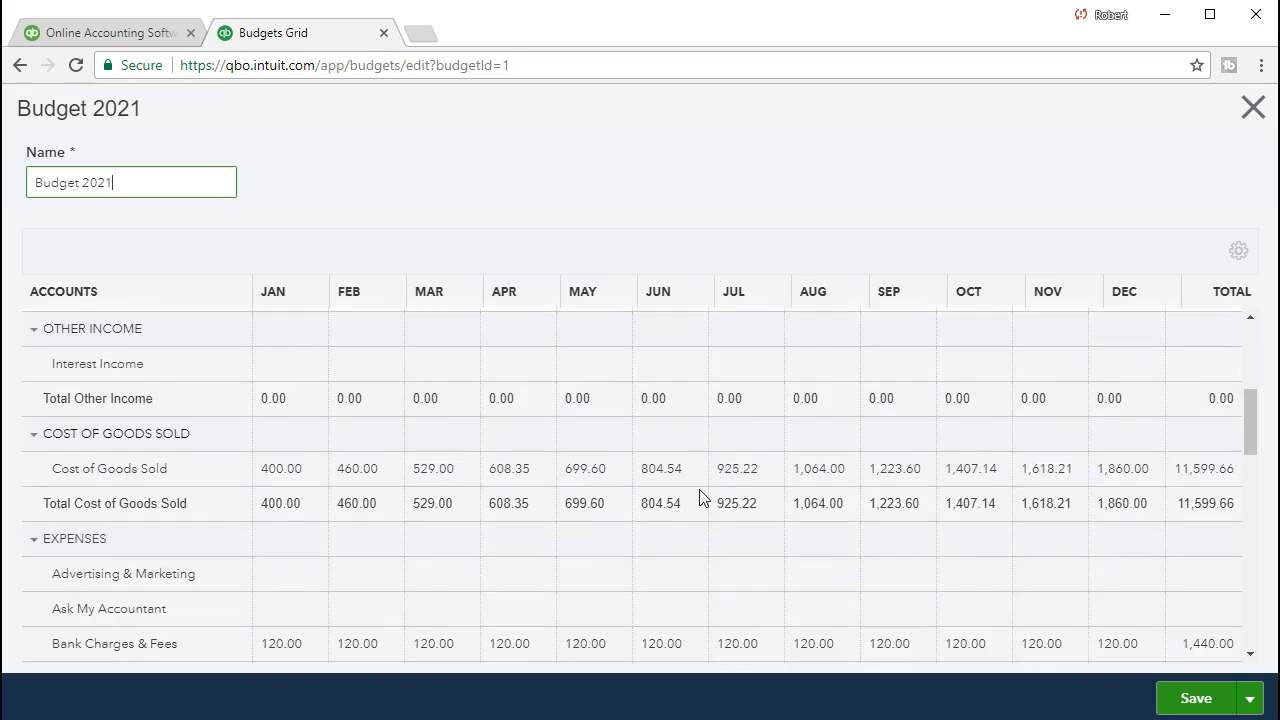
click(645, 518)
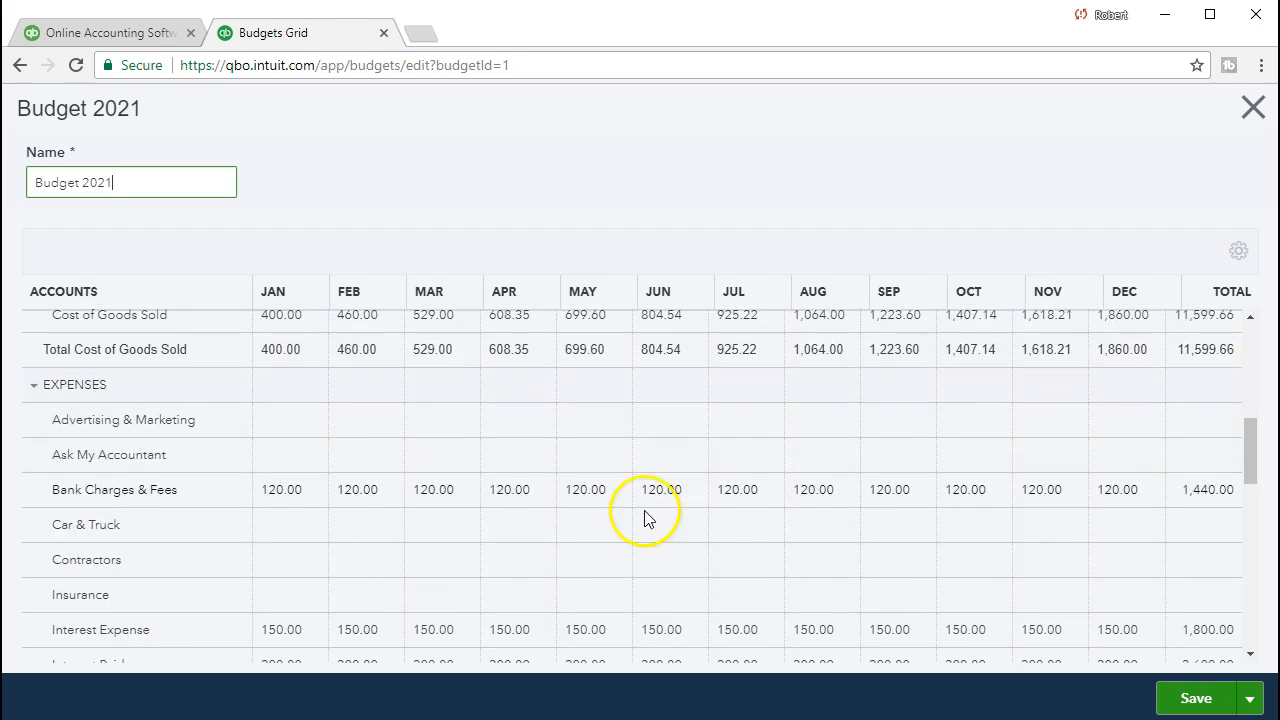
click(278, 497)
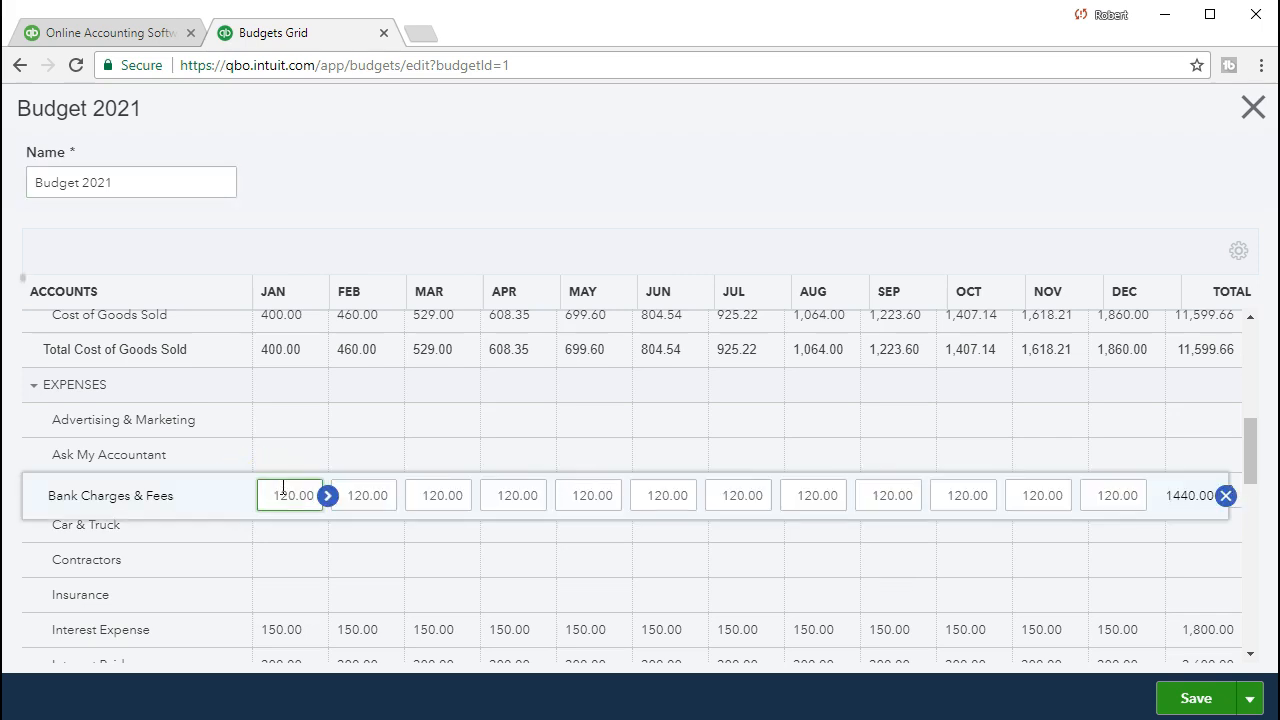
double_click(272, 494)
text(3)
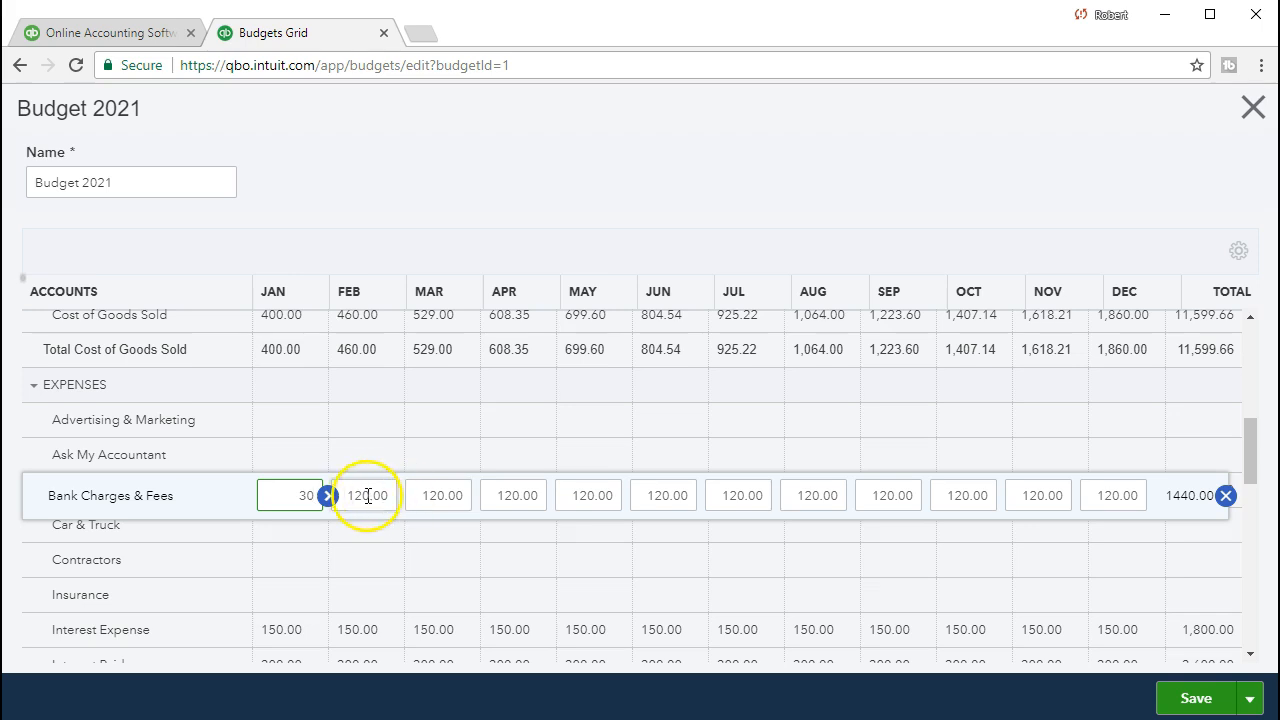
click(328, 495)
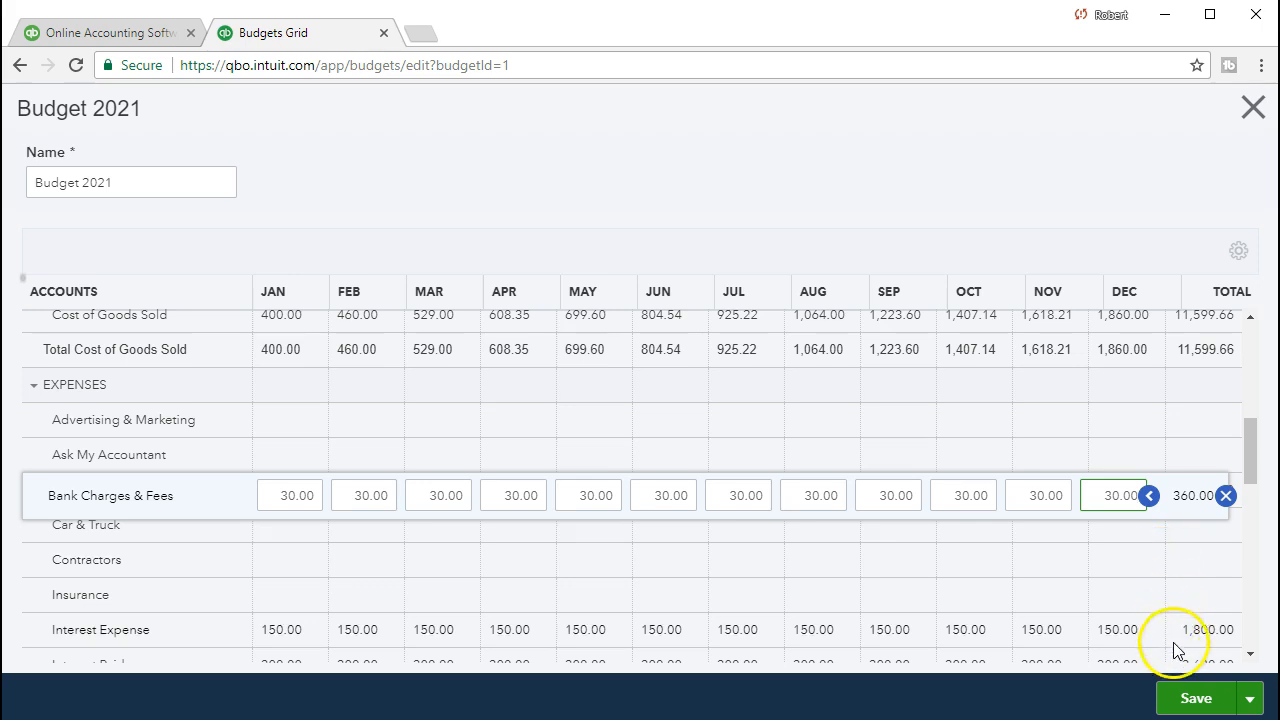
key(Tab)
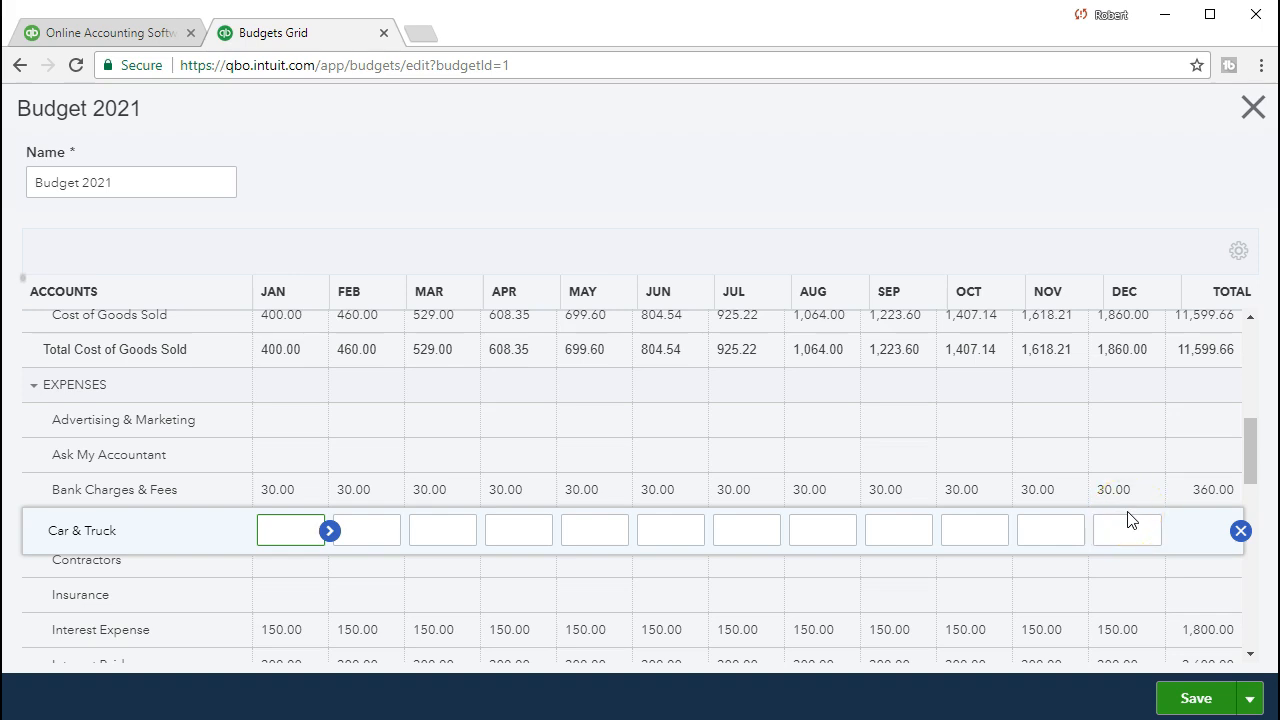
click(1180, 700)
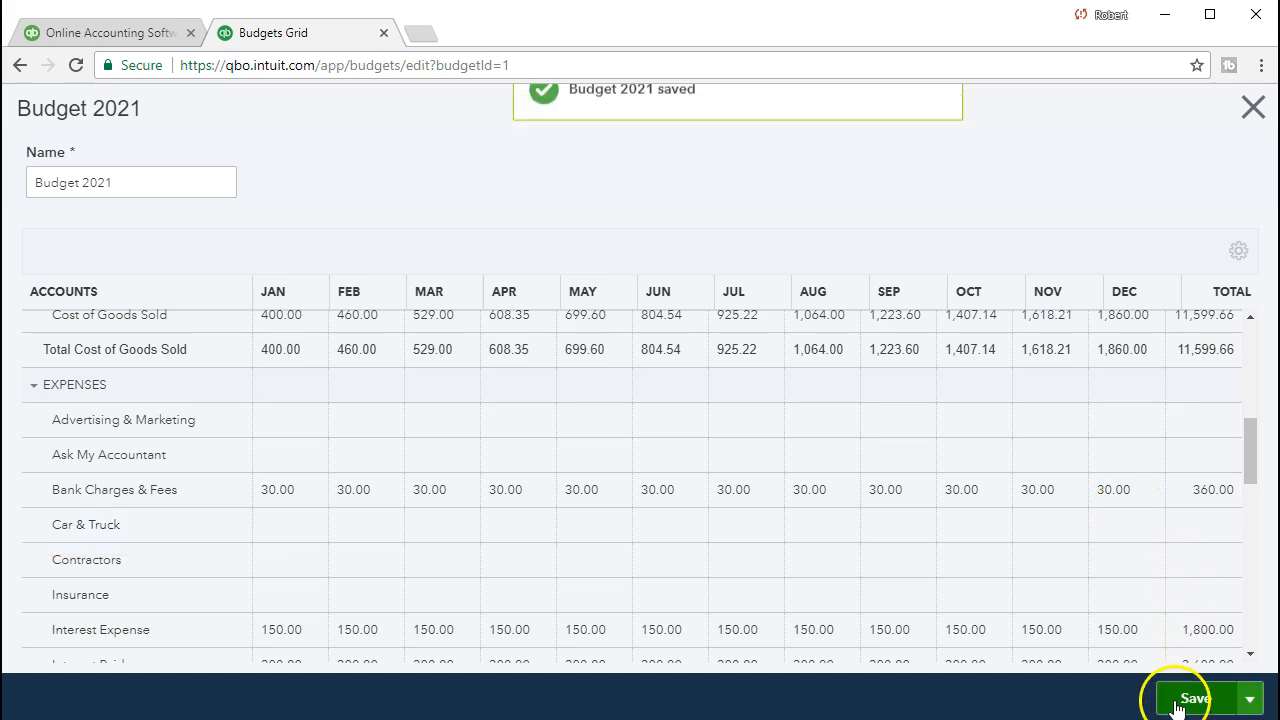
click(1253, 110)
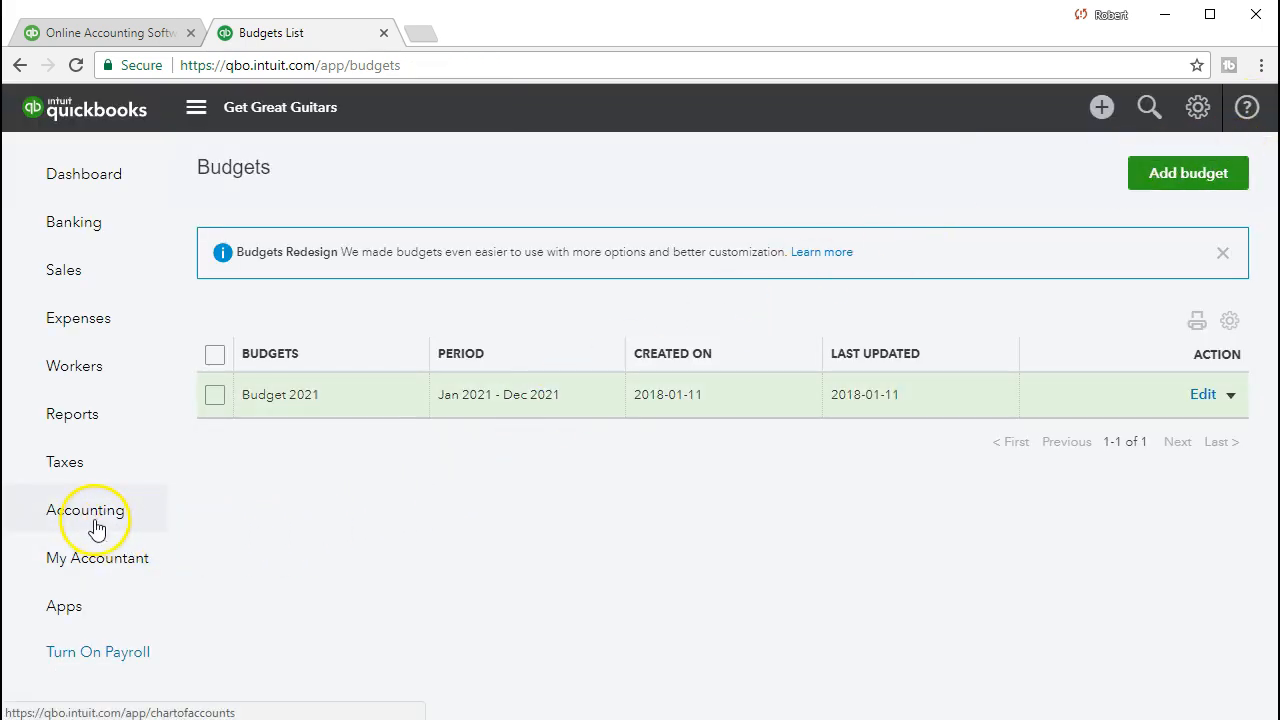
Search the reports for "bu" and reopen the Budget Overview report
click(81, 425)
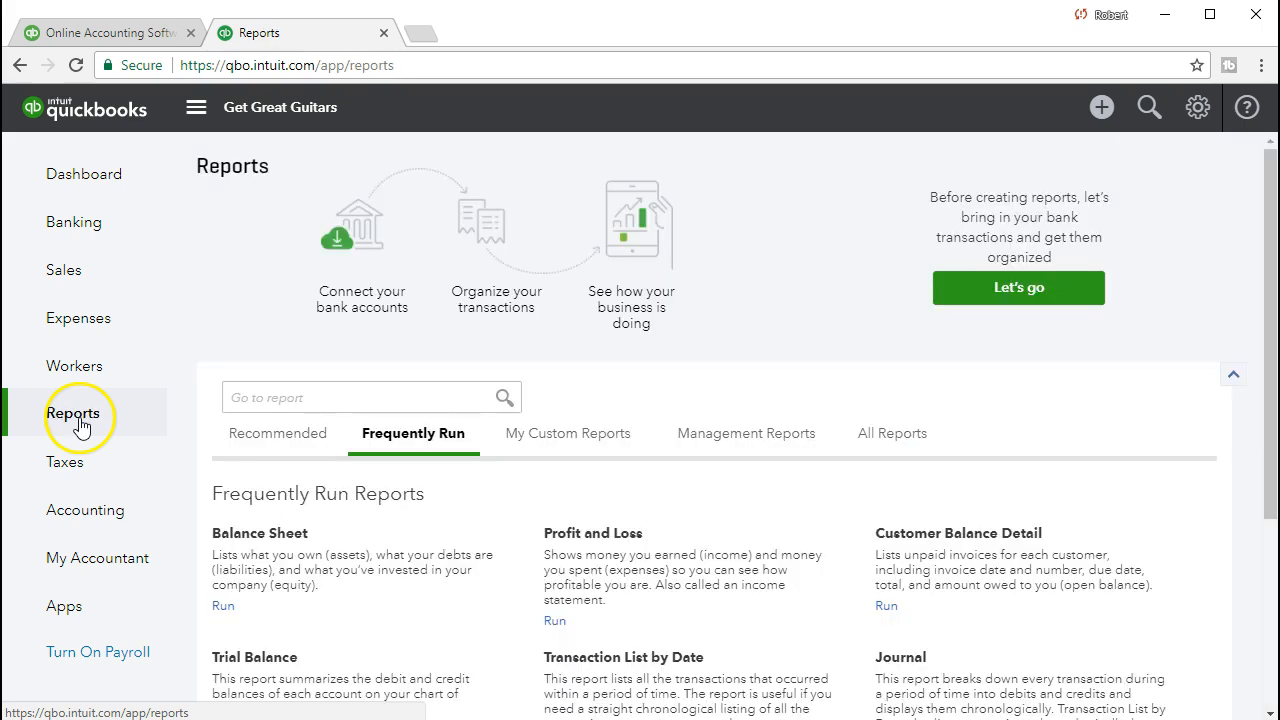
click(323, 398)
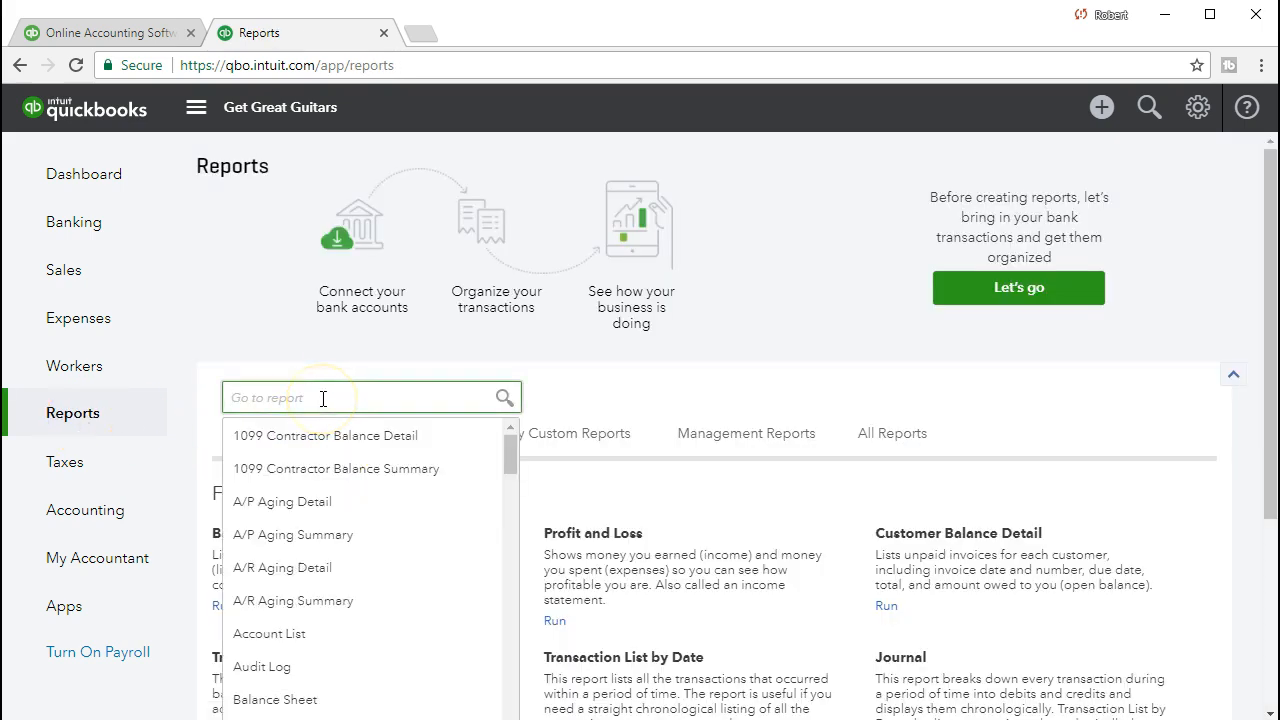
text(bug)
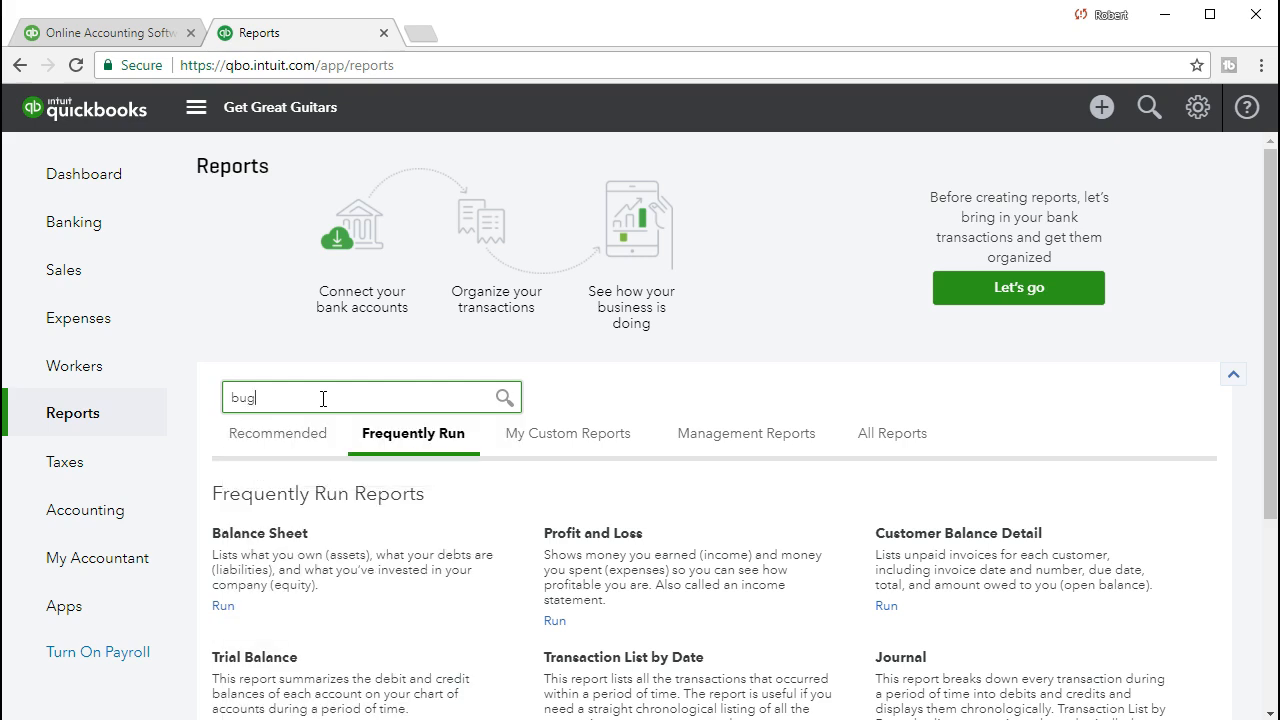
key(BackSpace)
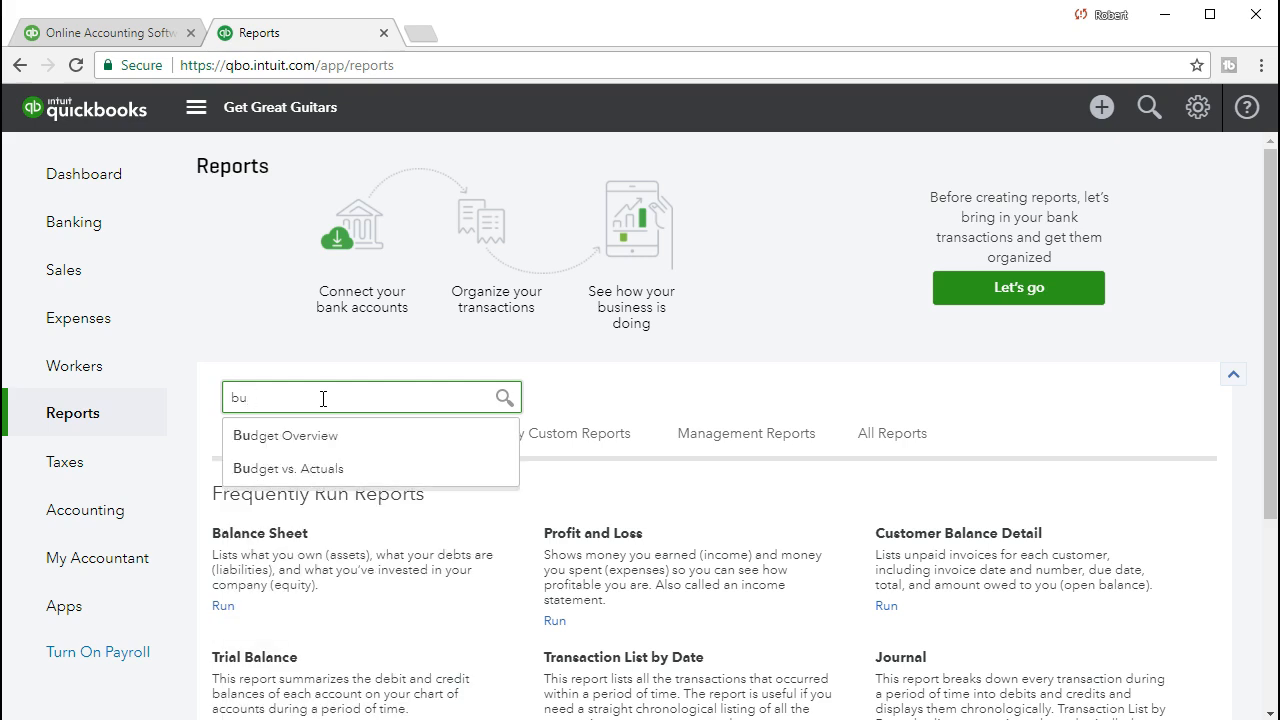
click(310, 436)
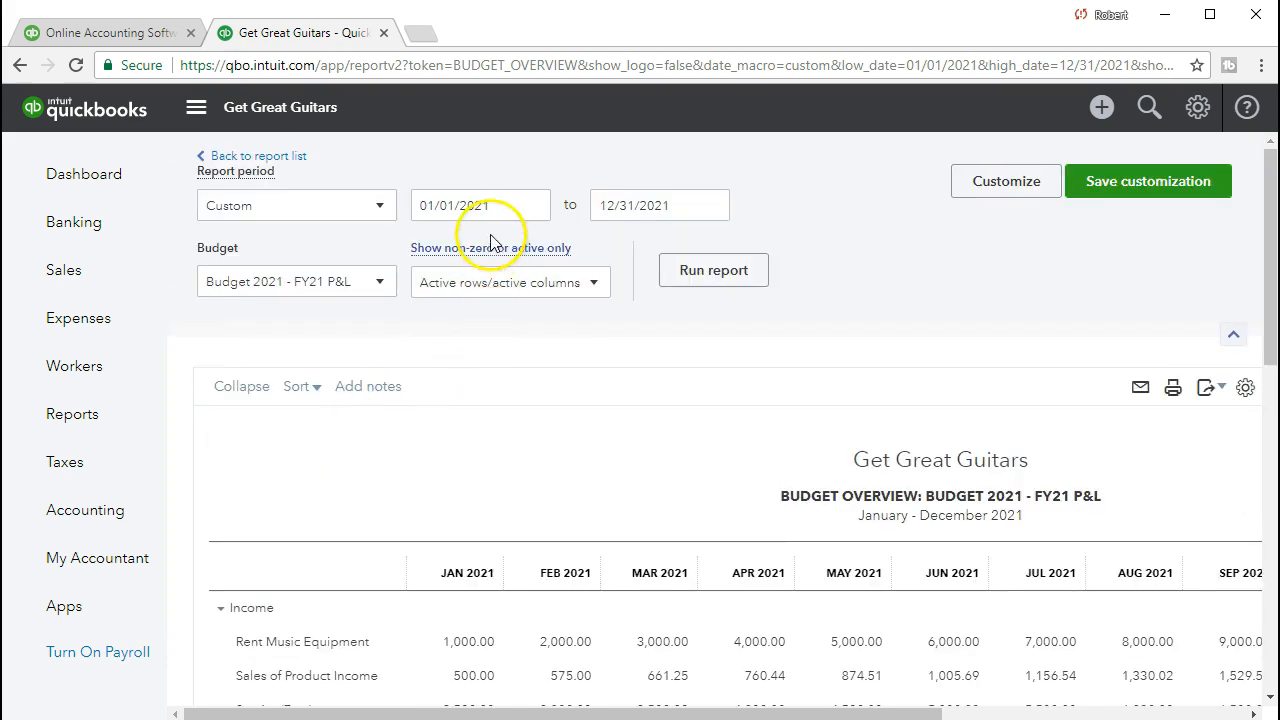
Rerun the Budget Overview for 01/01/2021 to 03/31/2021 and check the updated expense and net income lines
click(501, 198)
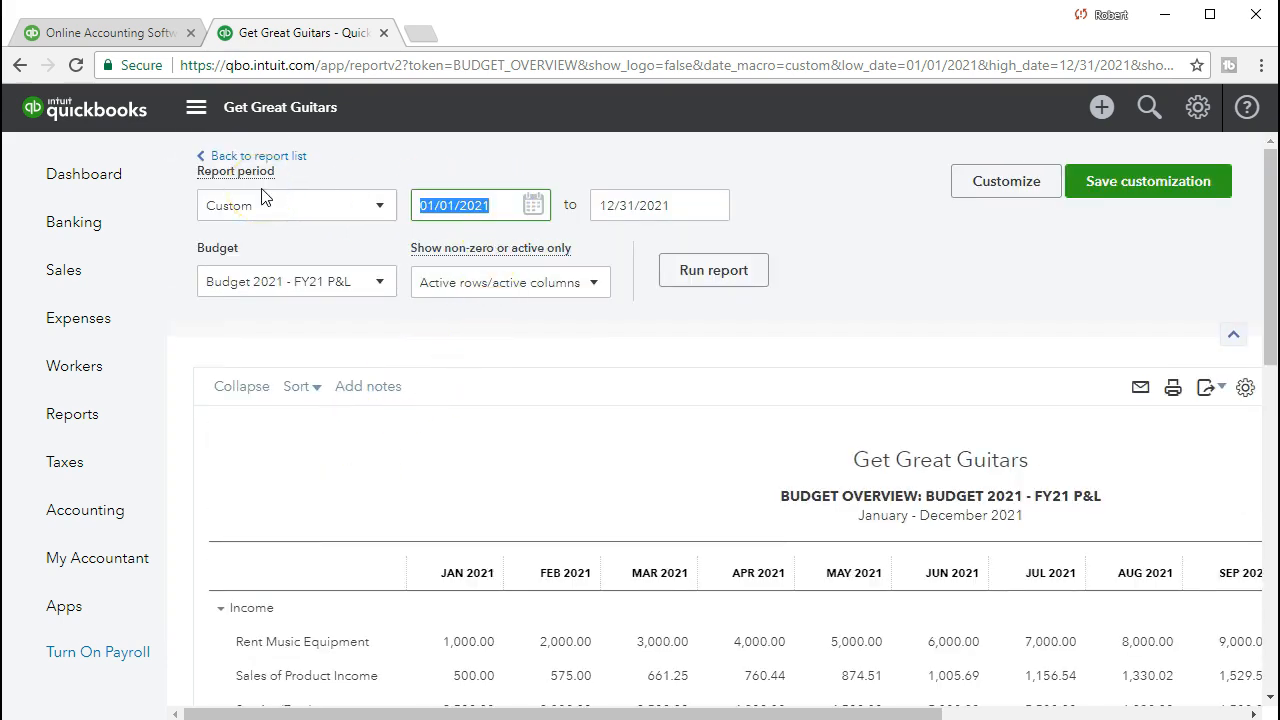
key(Tab)
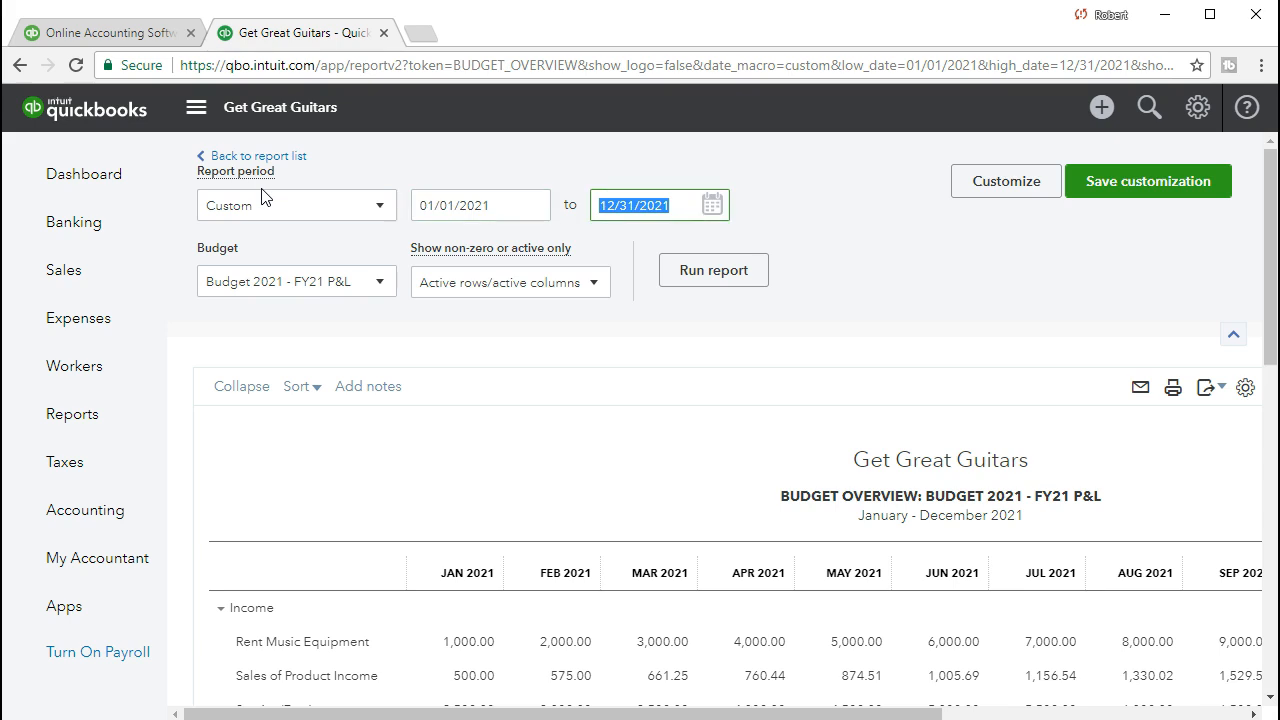
text(03/31/2021)
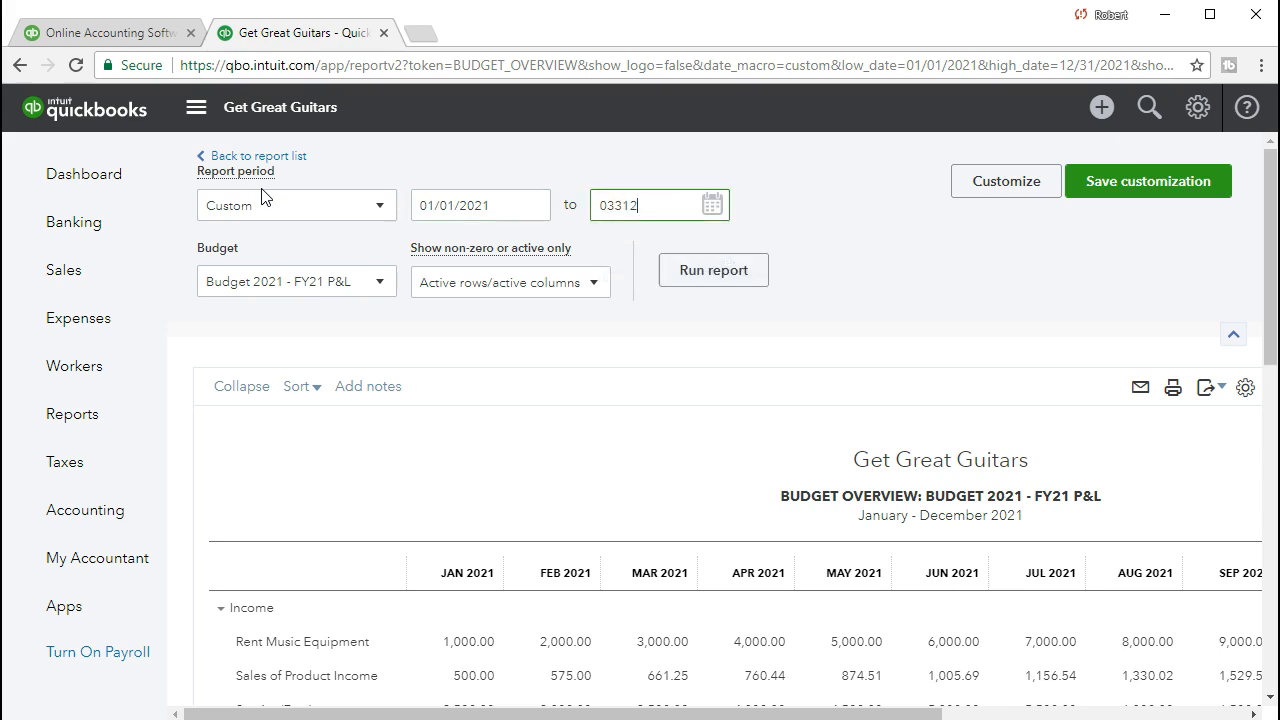
key(Tab)
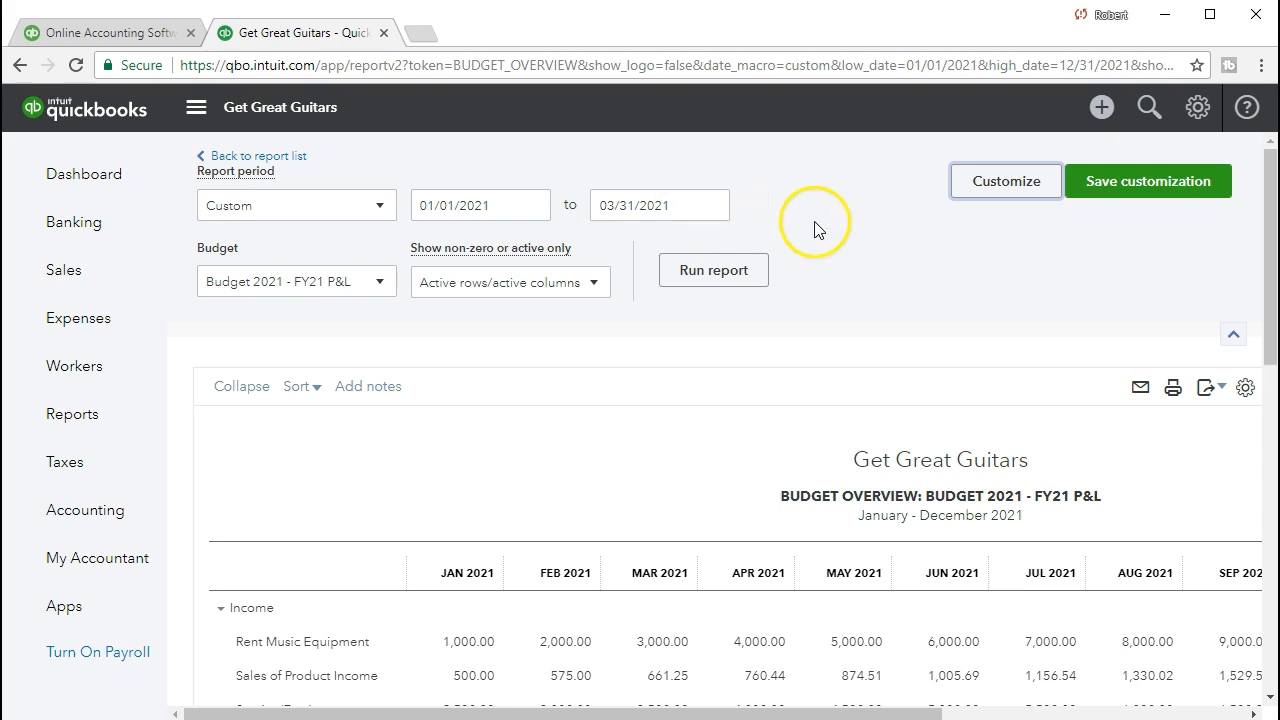
click(760, 285)
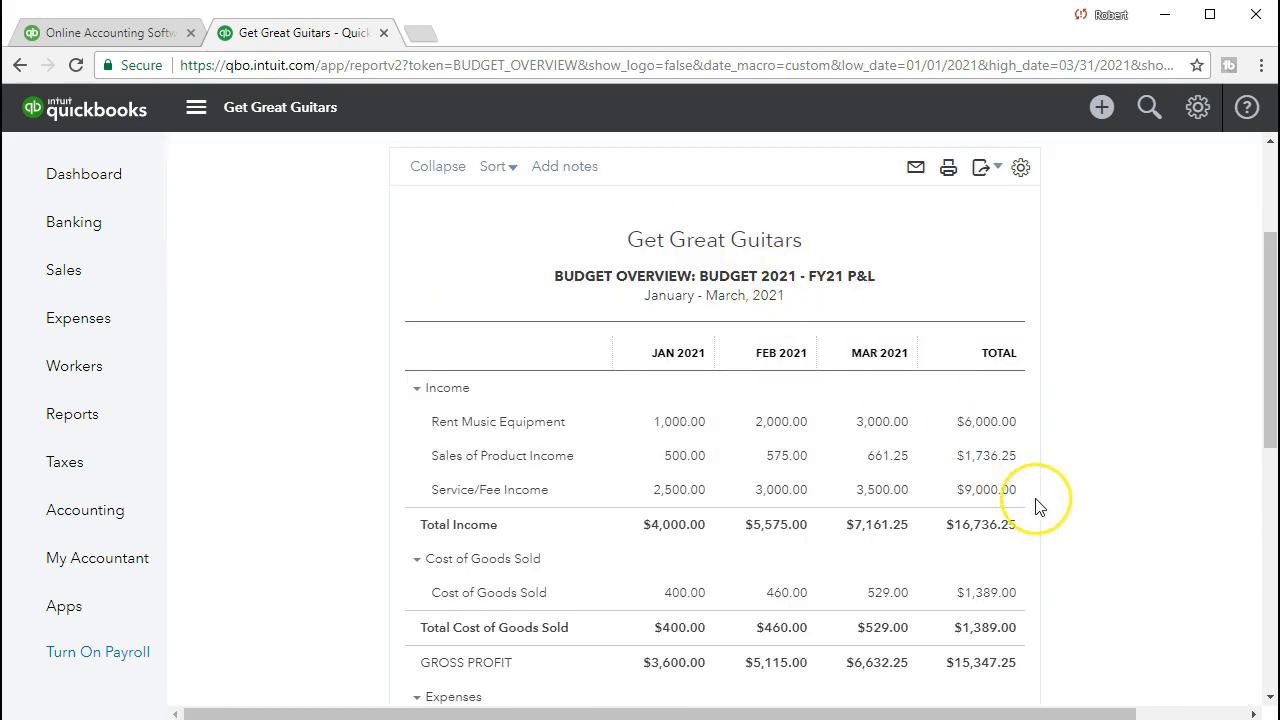
scroll(1037, 507, down, 5)
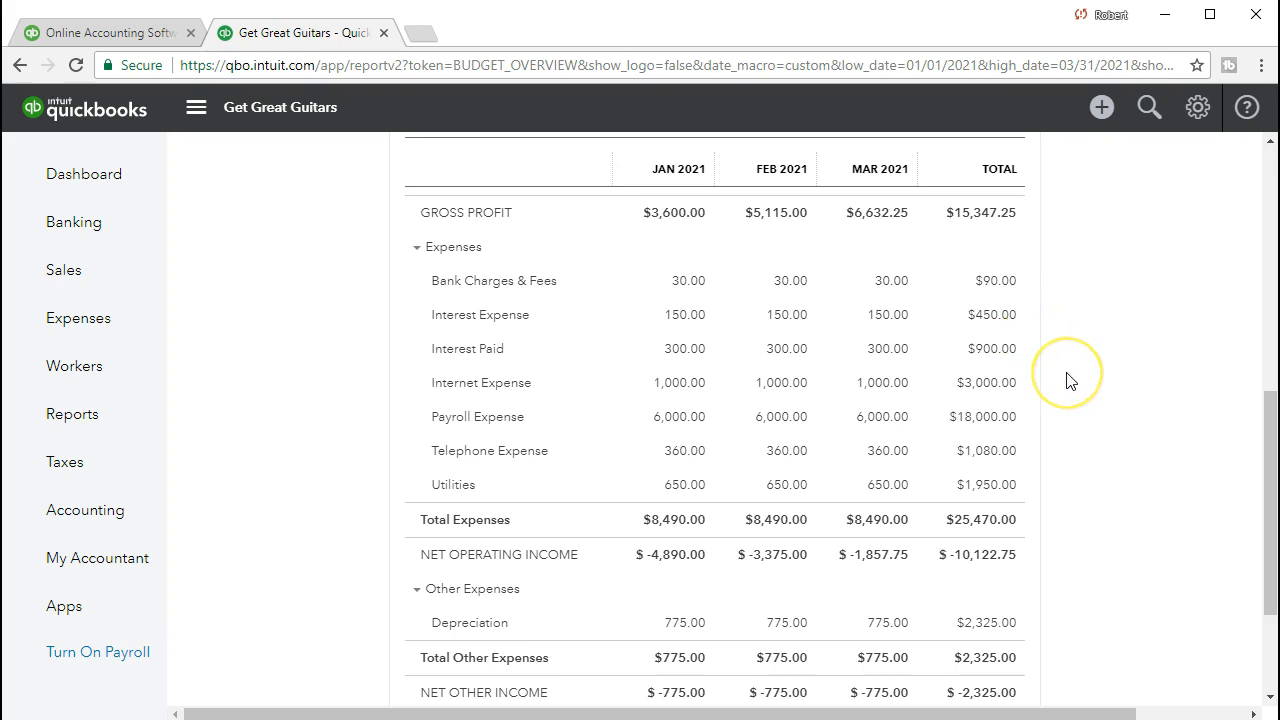
scroll(1066, 380, down, 2)
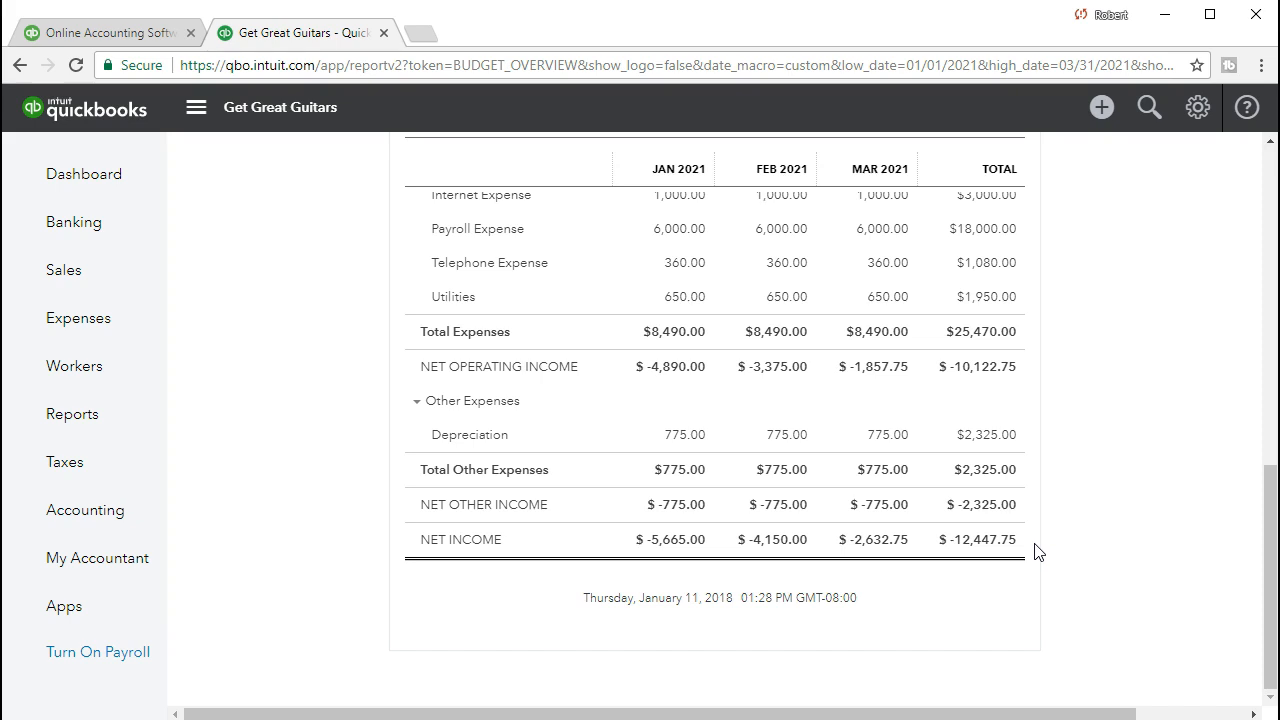
scroll(1037, 552, up, 10)
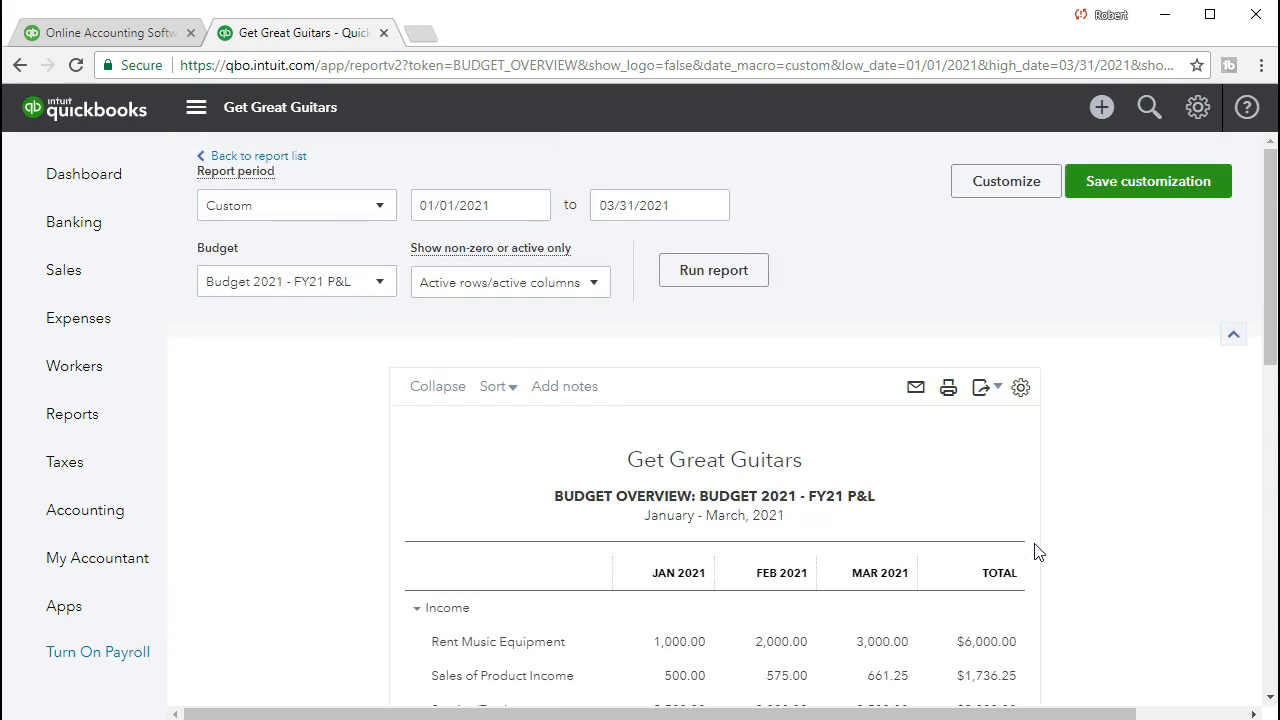
Export the Budget Overview report to Excel and open the downloaded workbook
click(981, 396)
click(960, 428)
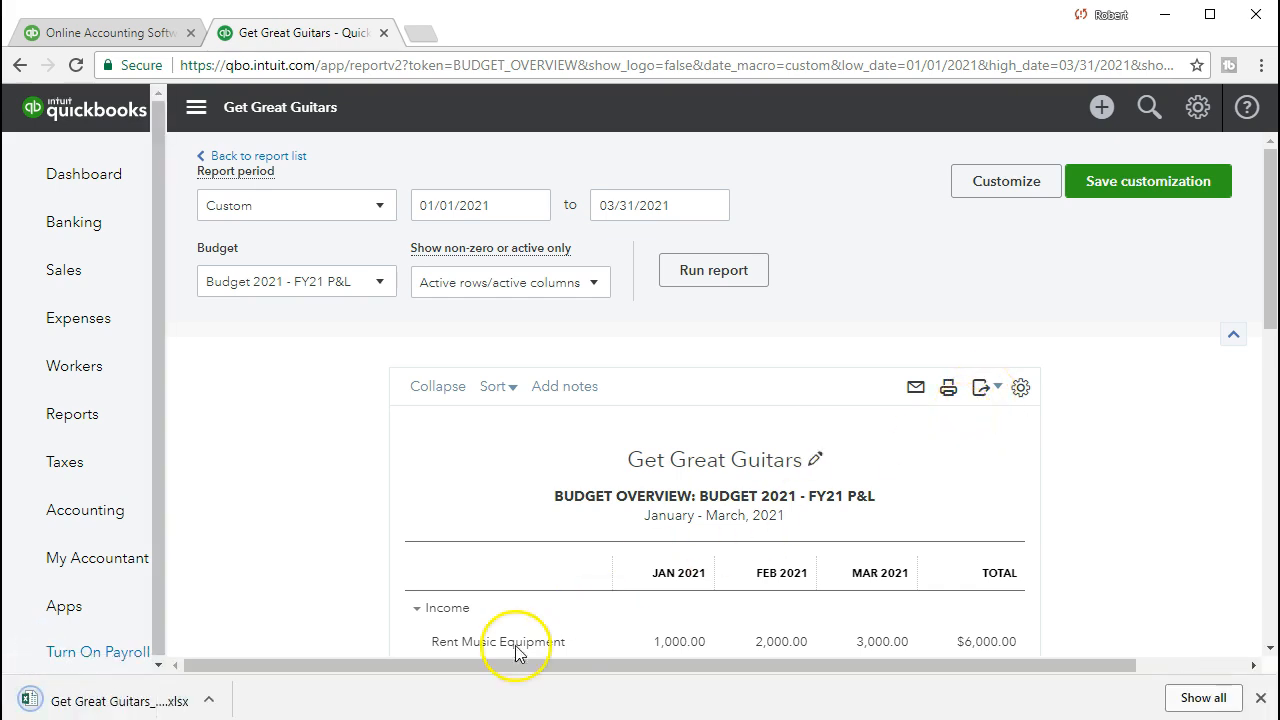
click(115, 703)
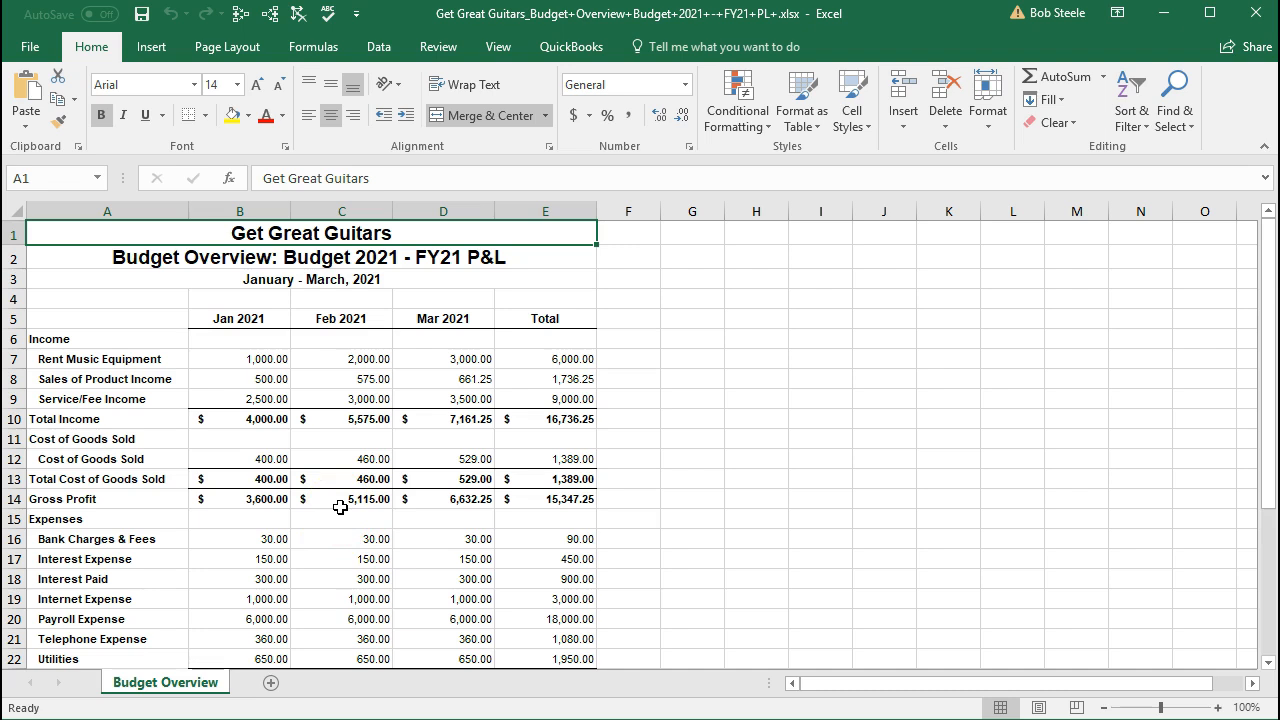
Save the exported Budget Overview workbook into a new folder named Excel Docs 11 inside Excel Docs, and close it
click(33, 50)
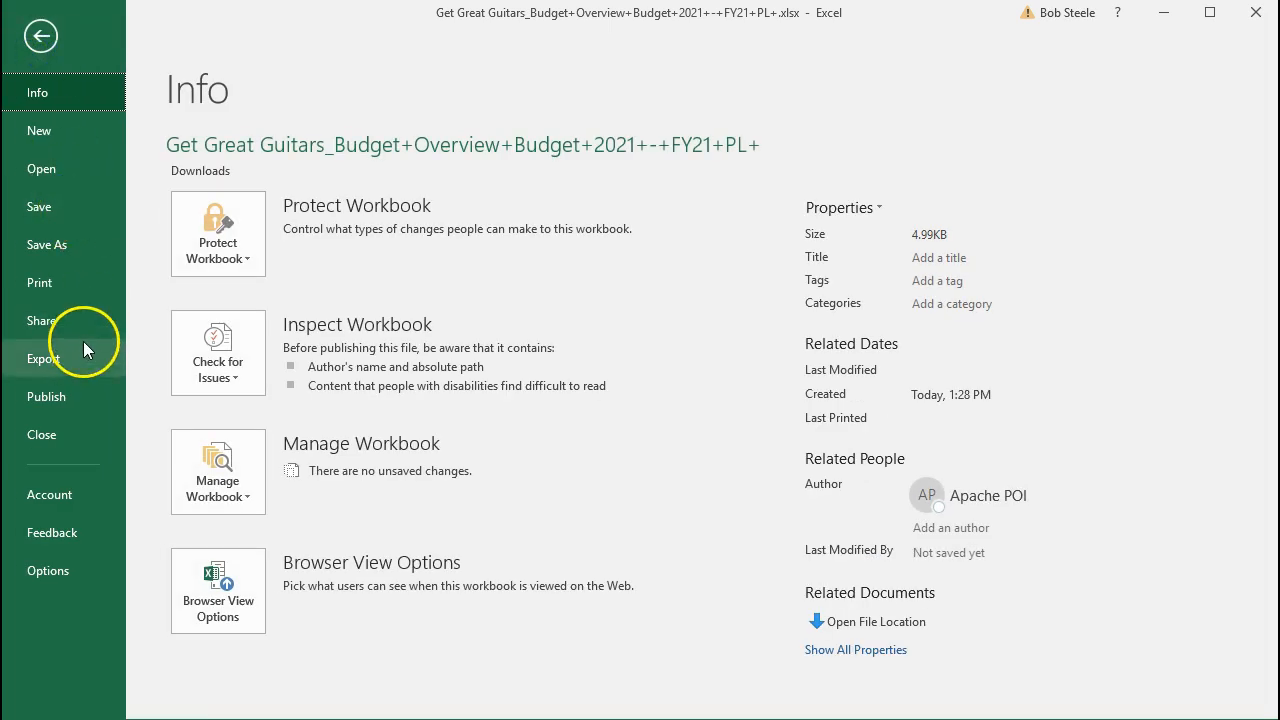
click(62, 243)
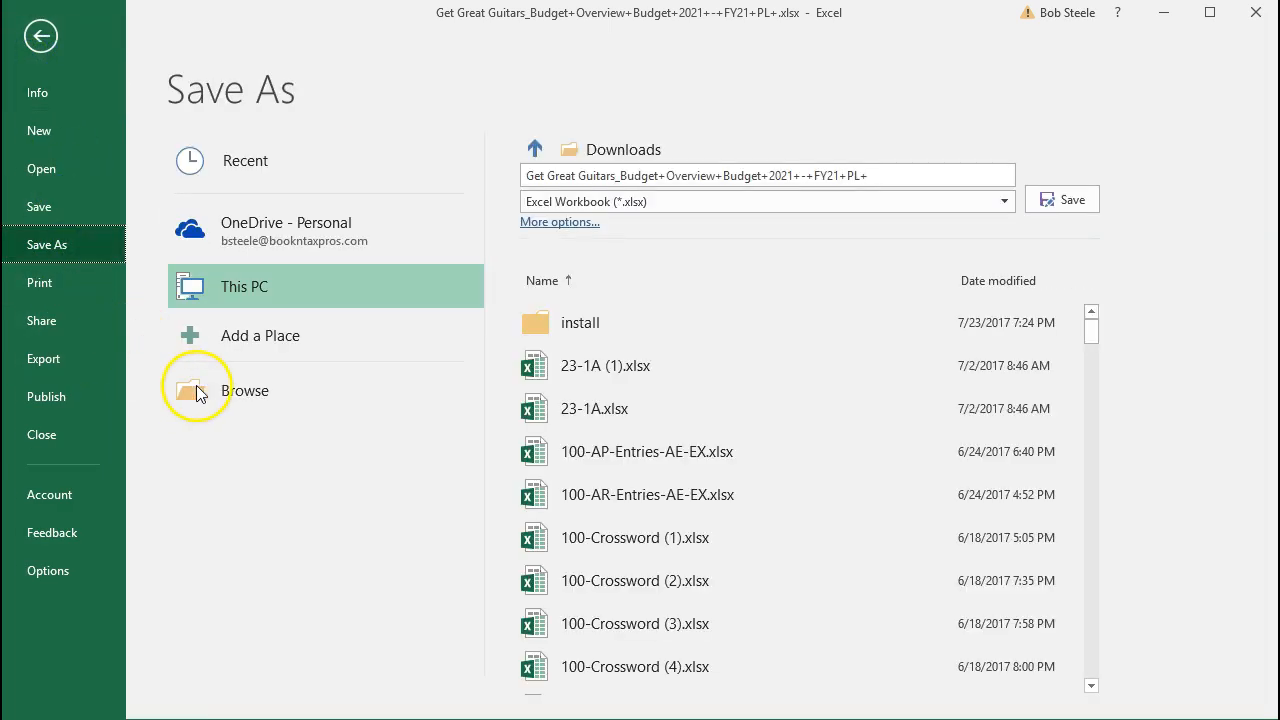
click(298, 390)
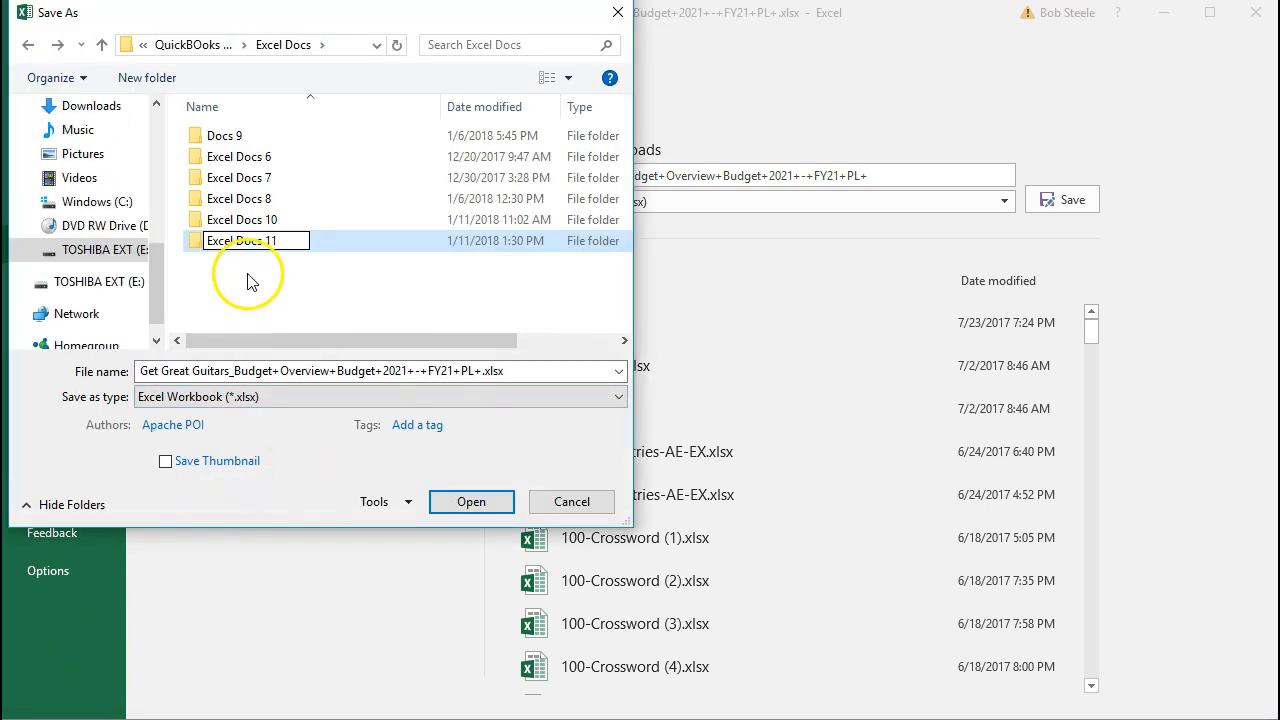
click(227, 277)
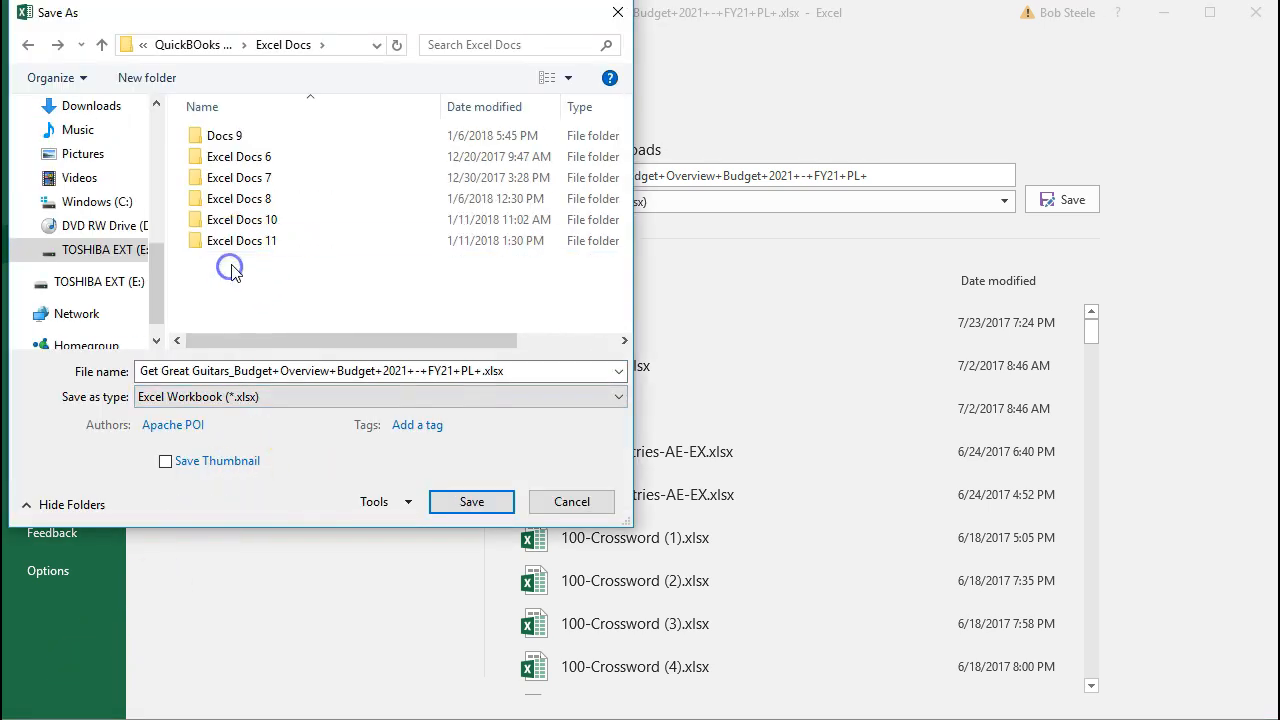
double_click(234, 244)
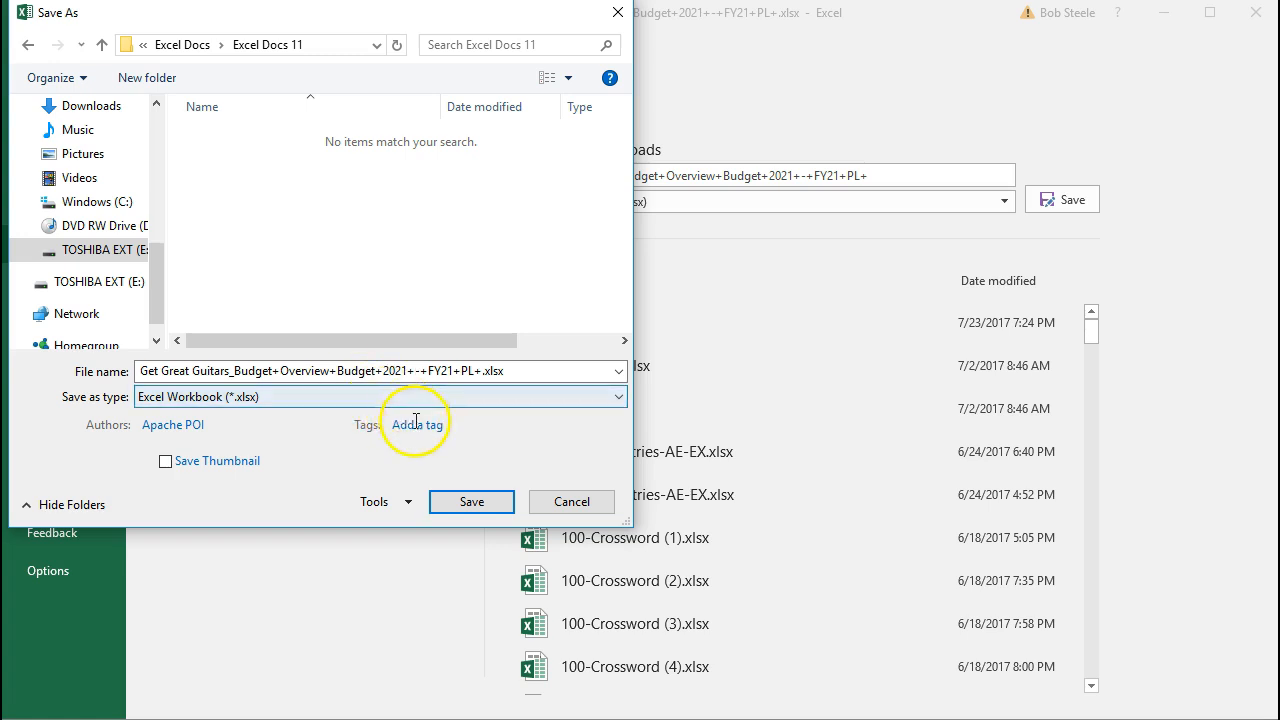
click(480, 512)
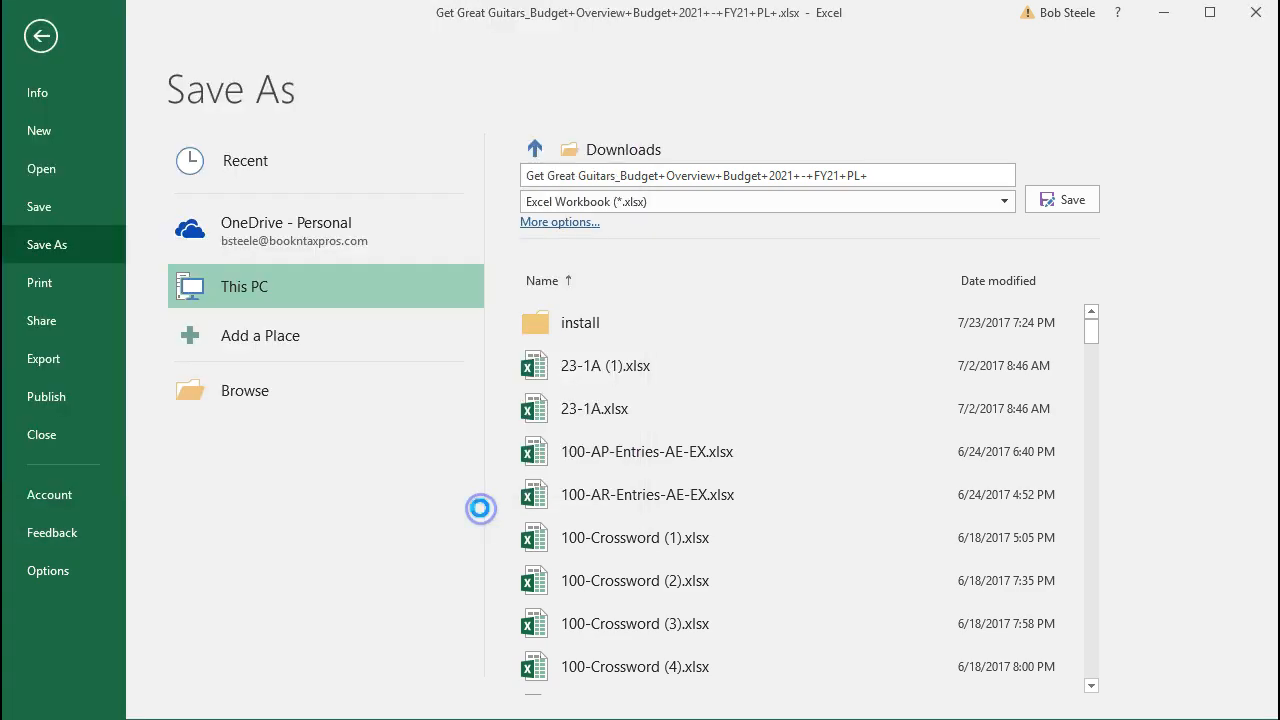
click(1254, 16)
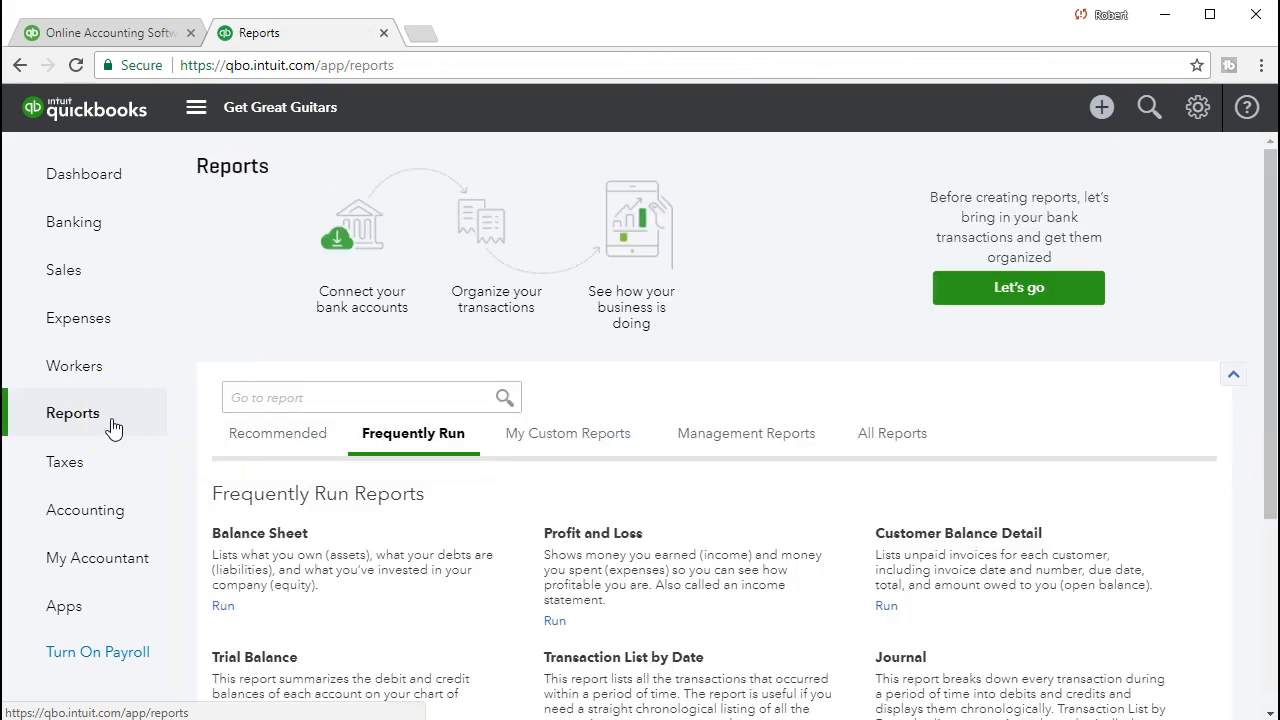
Search the reports for "bu" and open the Budget vs. Actuals report
click(314, 416)
click(321, 398)
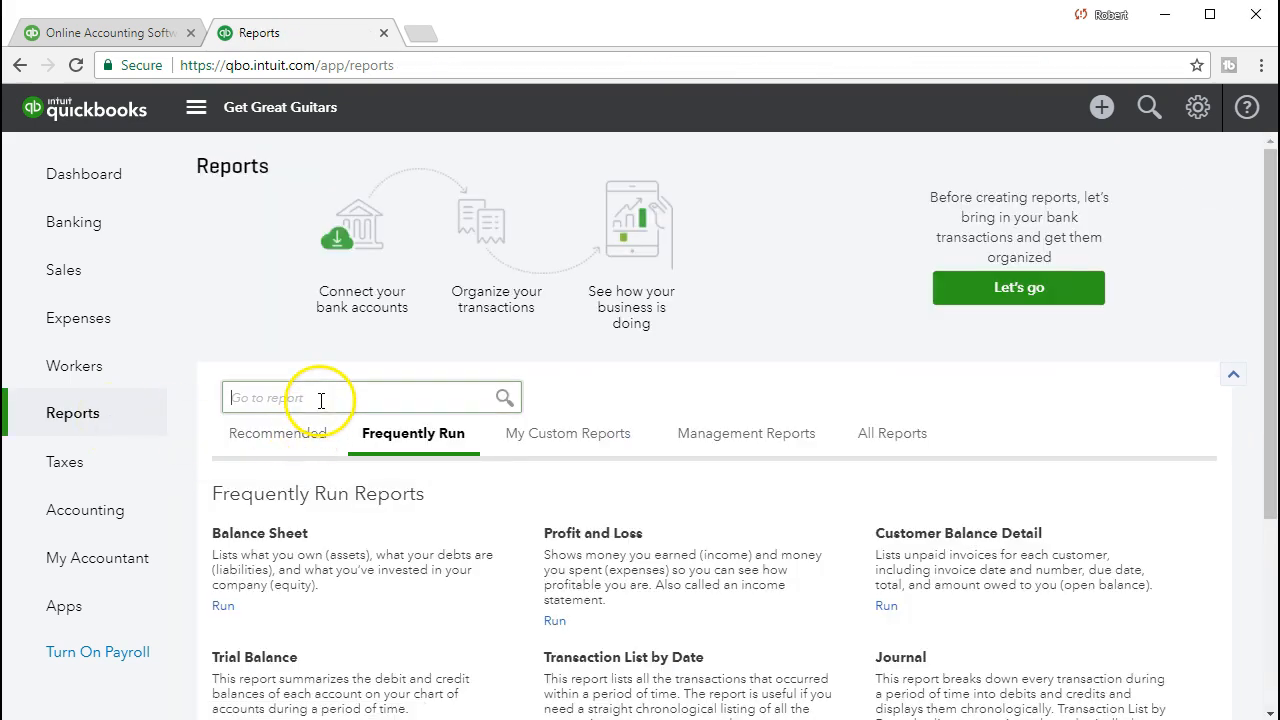
text(bu)
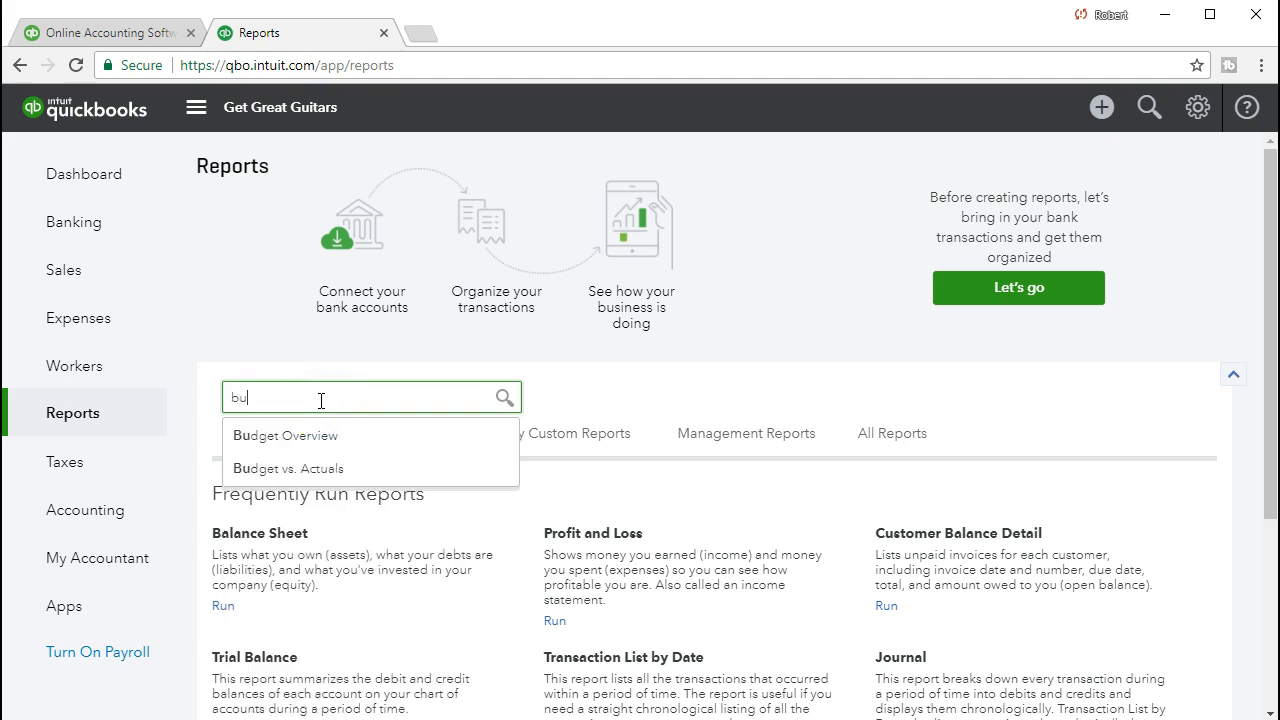
click(133, 417)
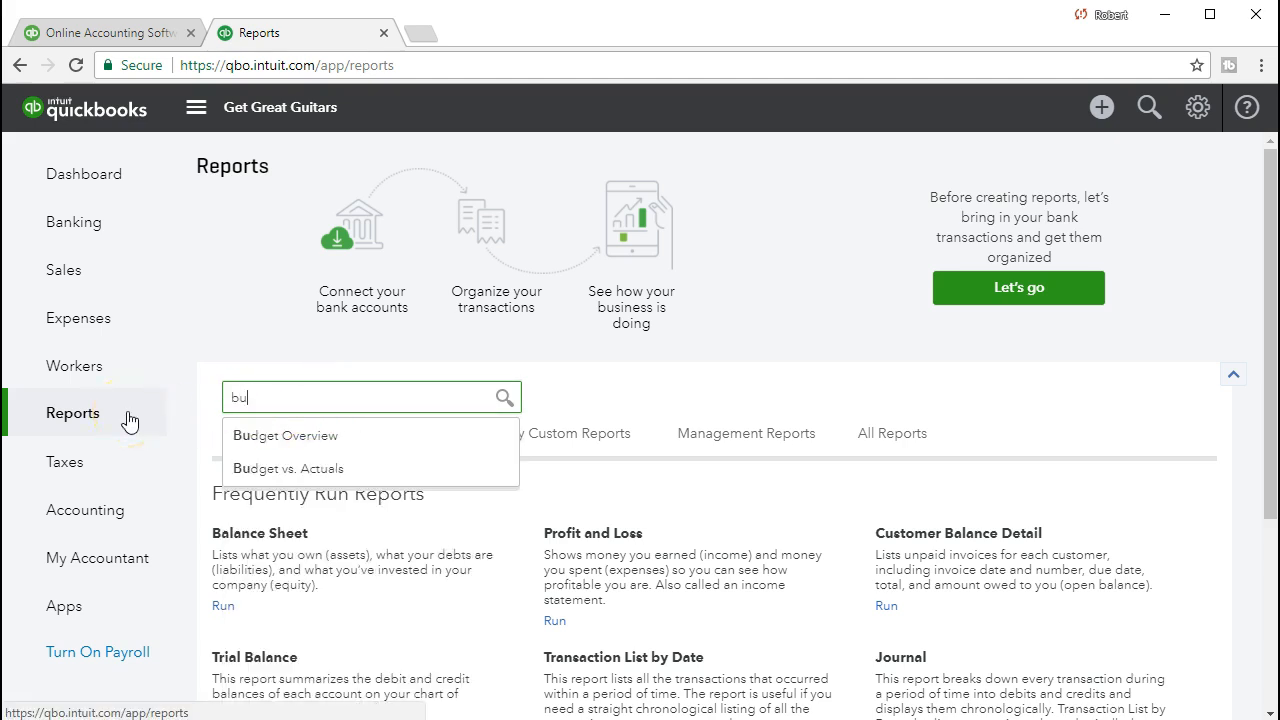
click(236, 398)
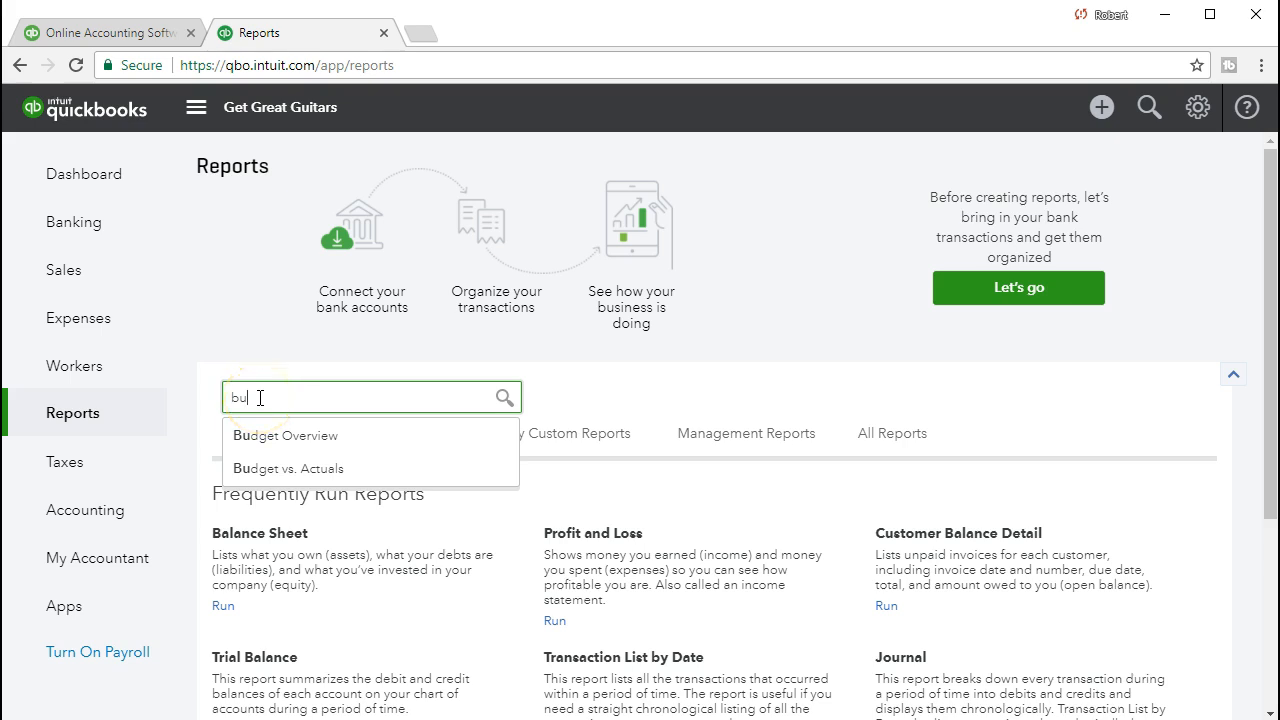
click(375, 475)
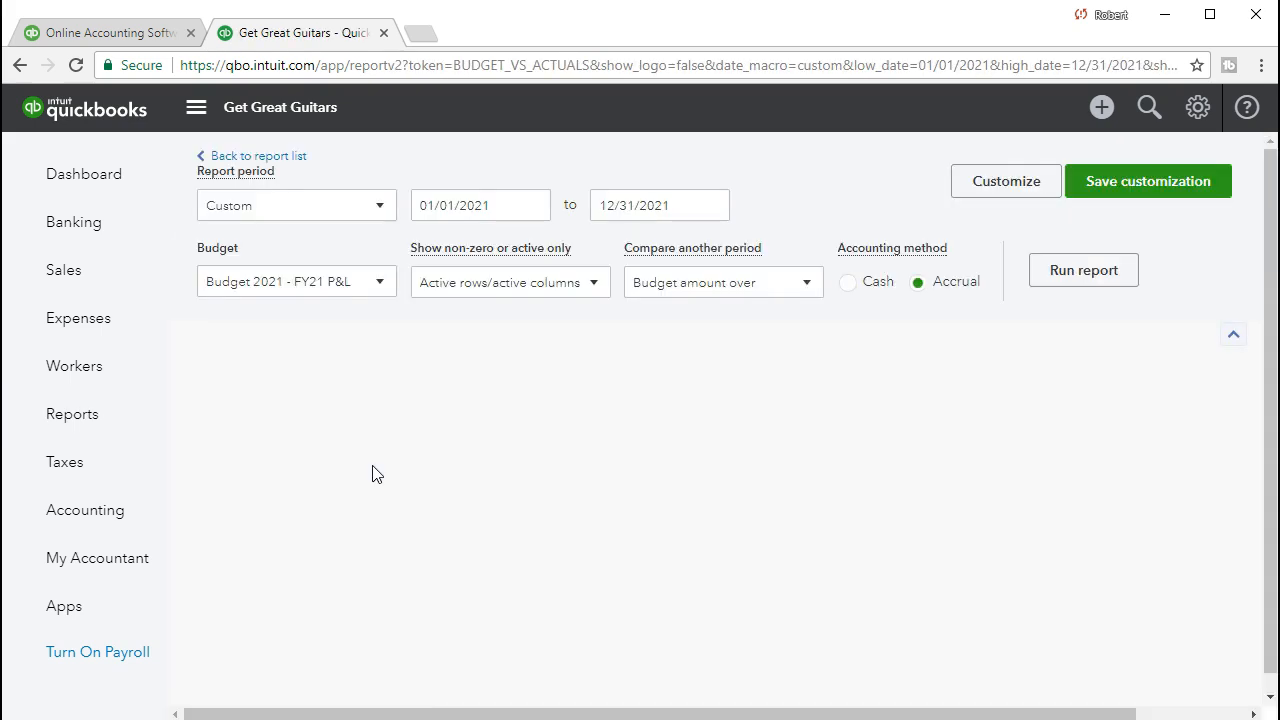
Run the Budget vs. Actuals report for 01/01/2021 to 02/28/2021
scroll(510, 306, down, 2)
scroll(505, 312, up, 3)
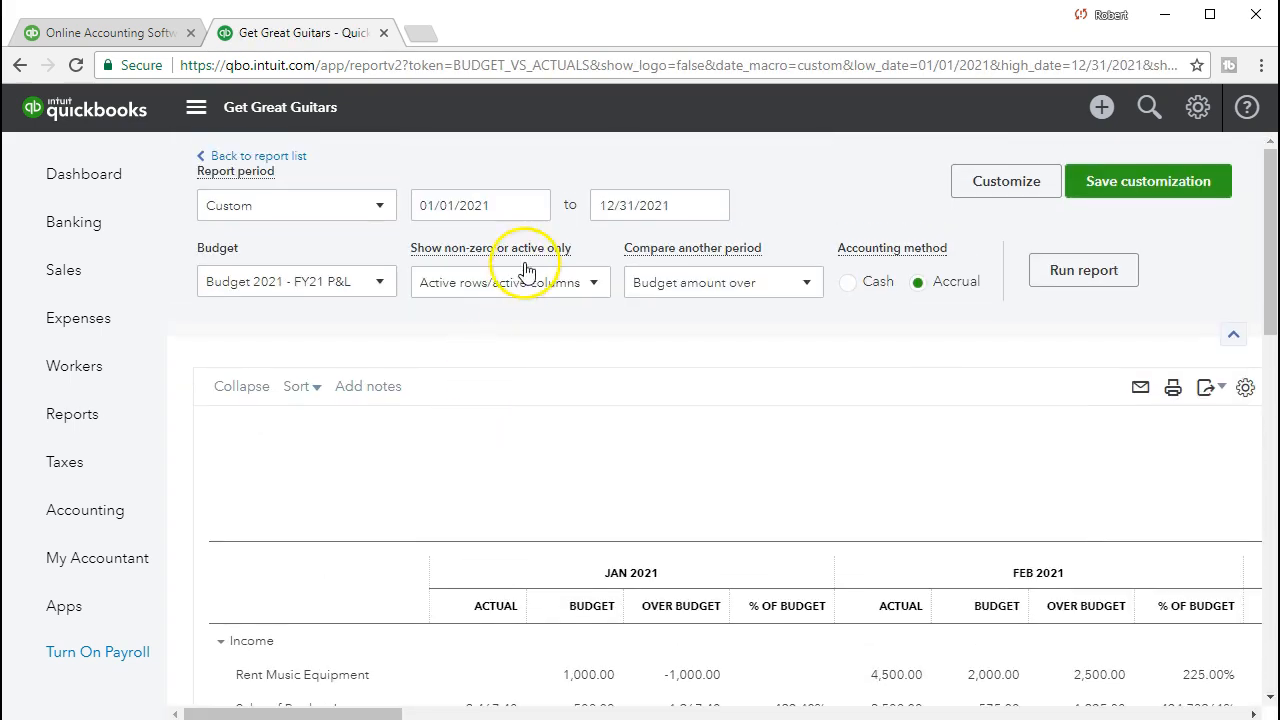
click(509, 209)
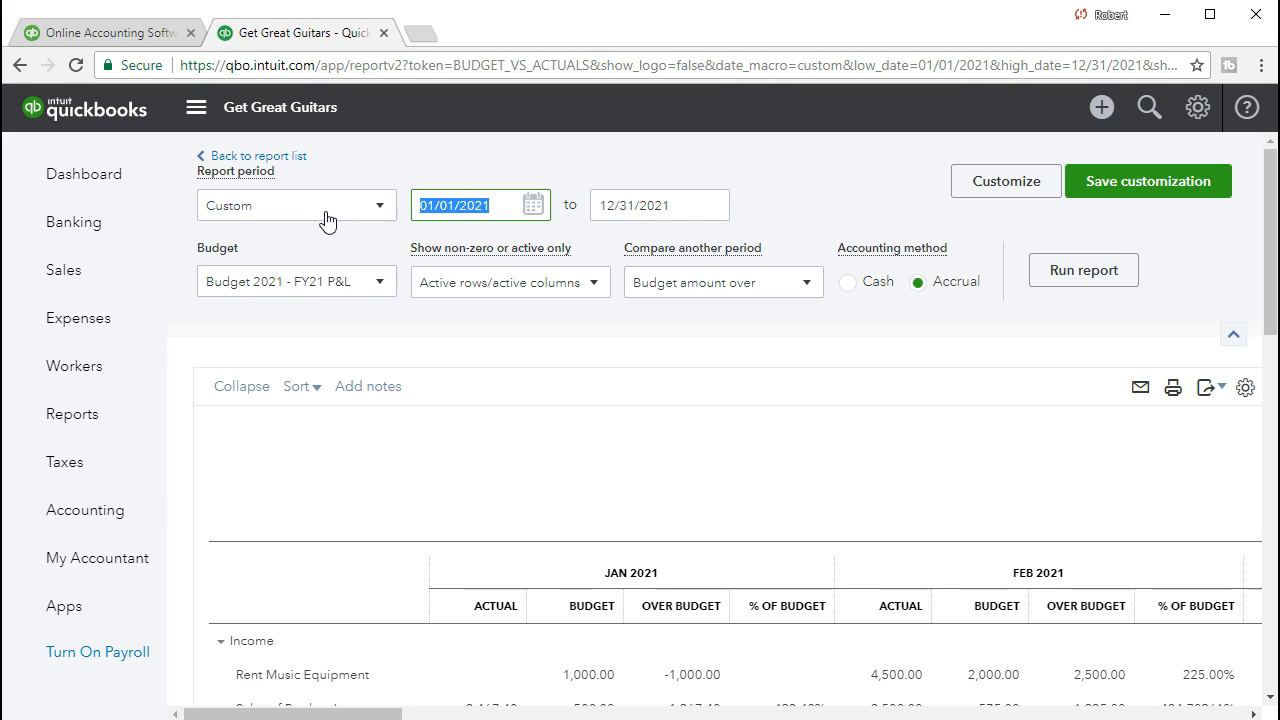
text(01012021)
key(Tab)
text(02/28/2021)
key(Tab)
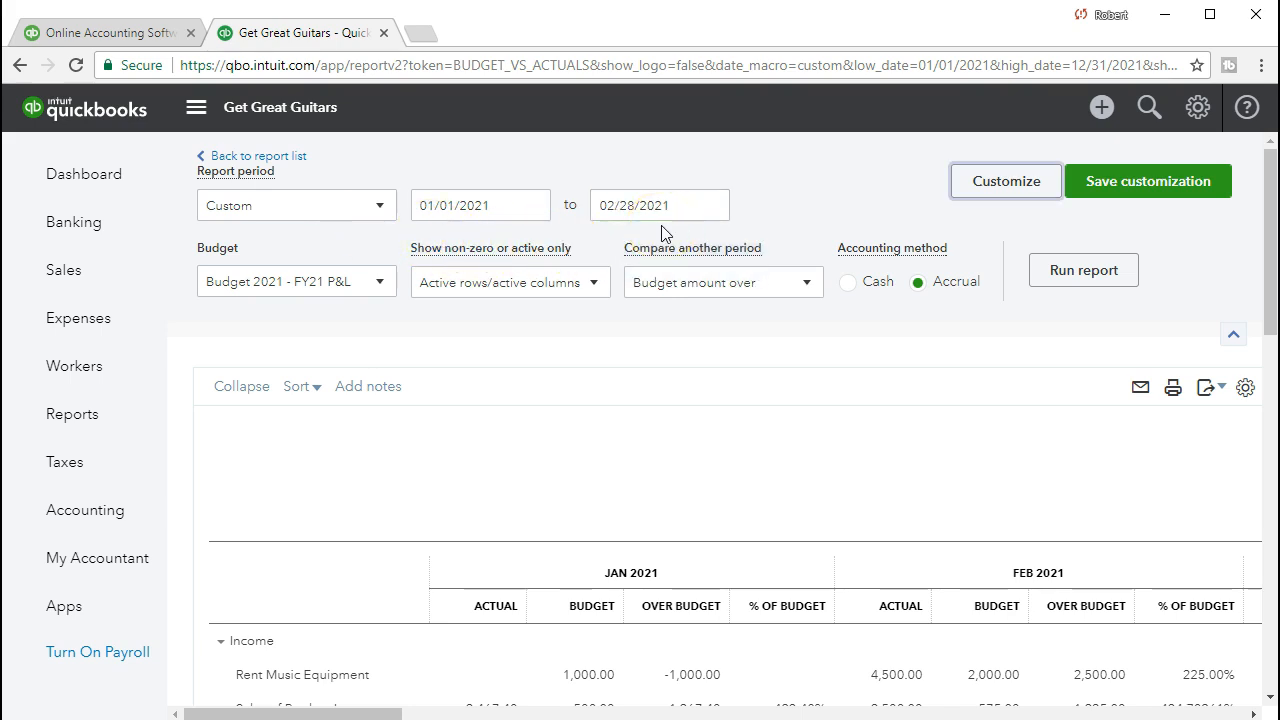
click(1122, 288)
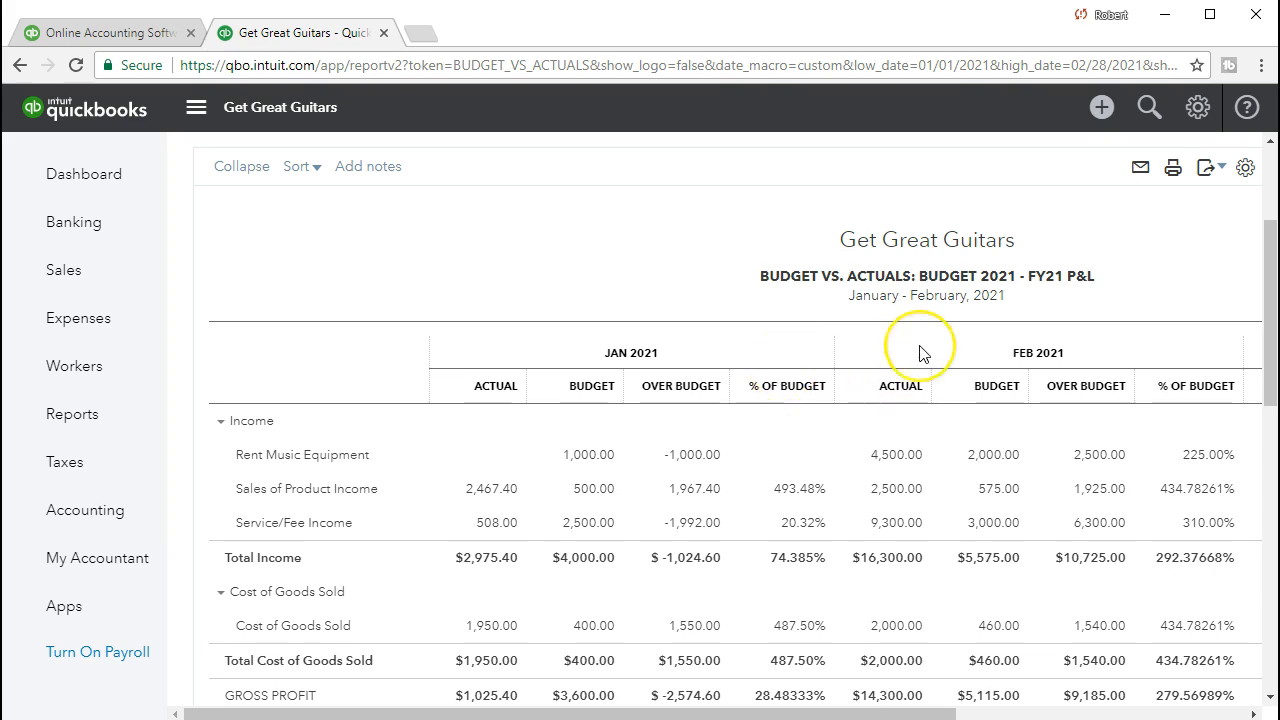
Compare the actual, budget, over budget and percent of budget figures for January, February and the total
scroll(920, 353, down, 1)
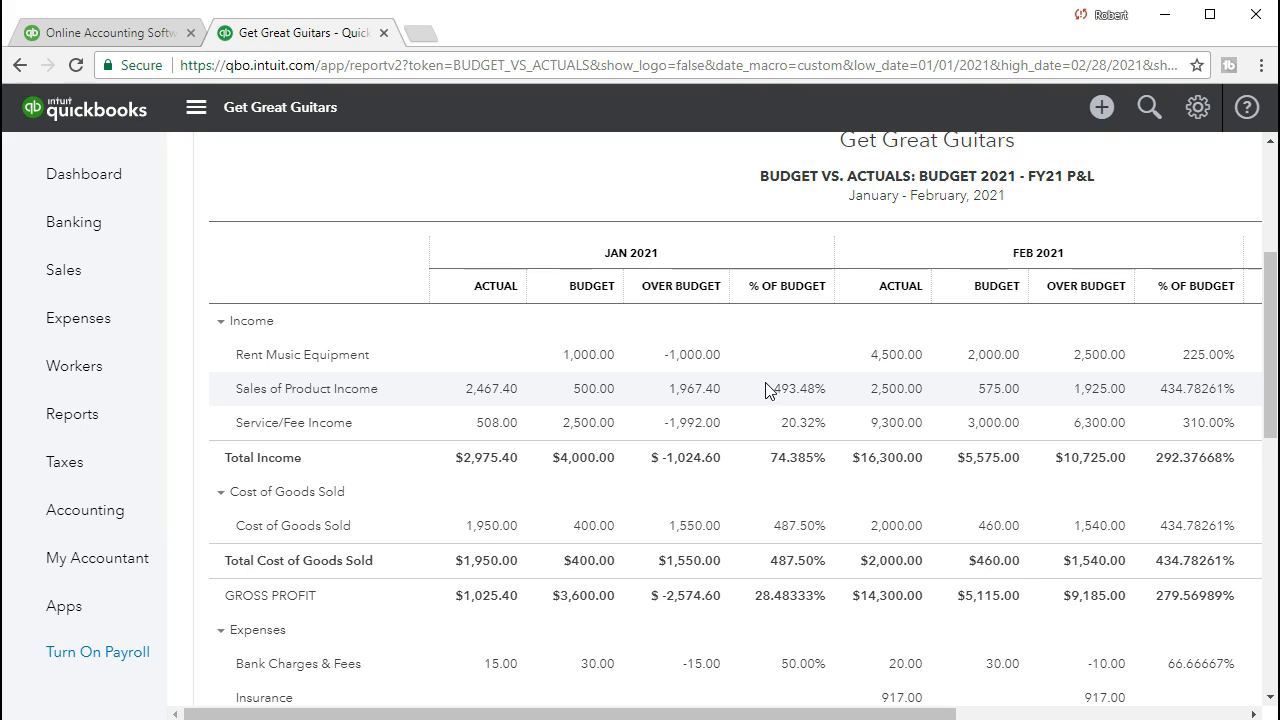
click(789, 422)
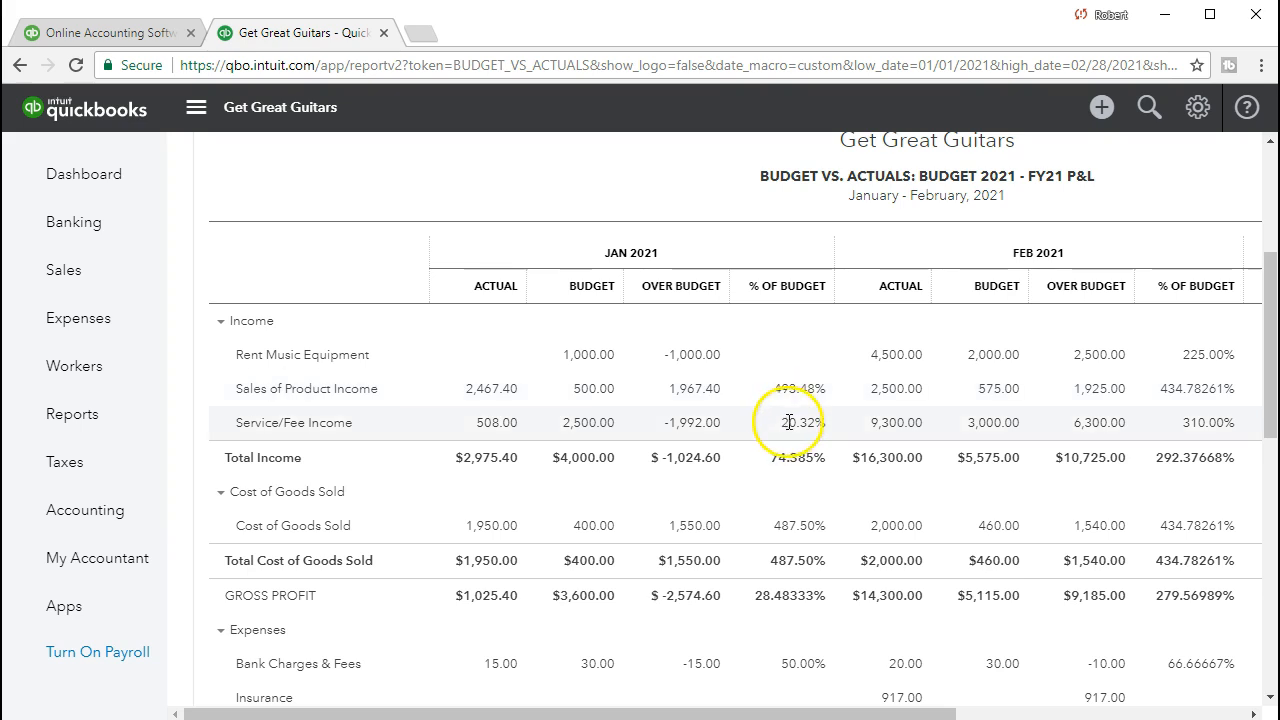
click(778, 521)
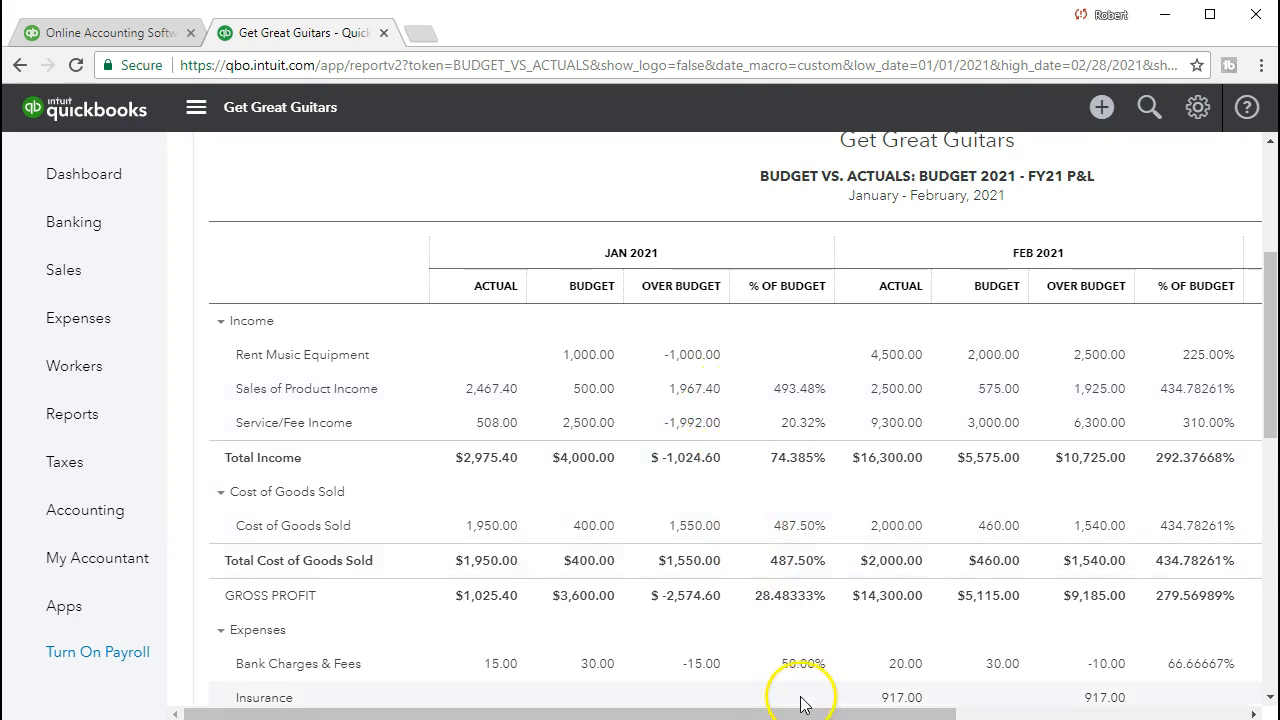
drag(803, 713, 1060, 714)
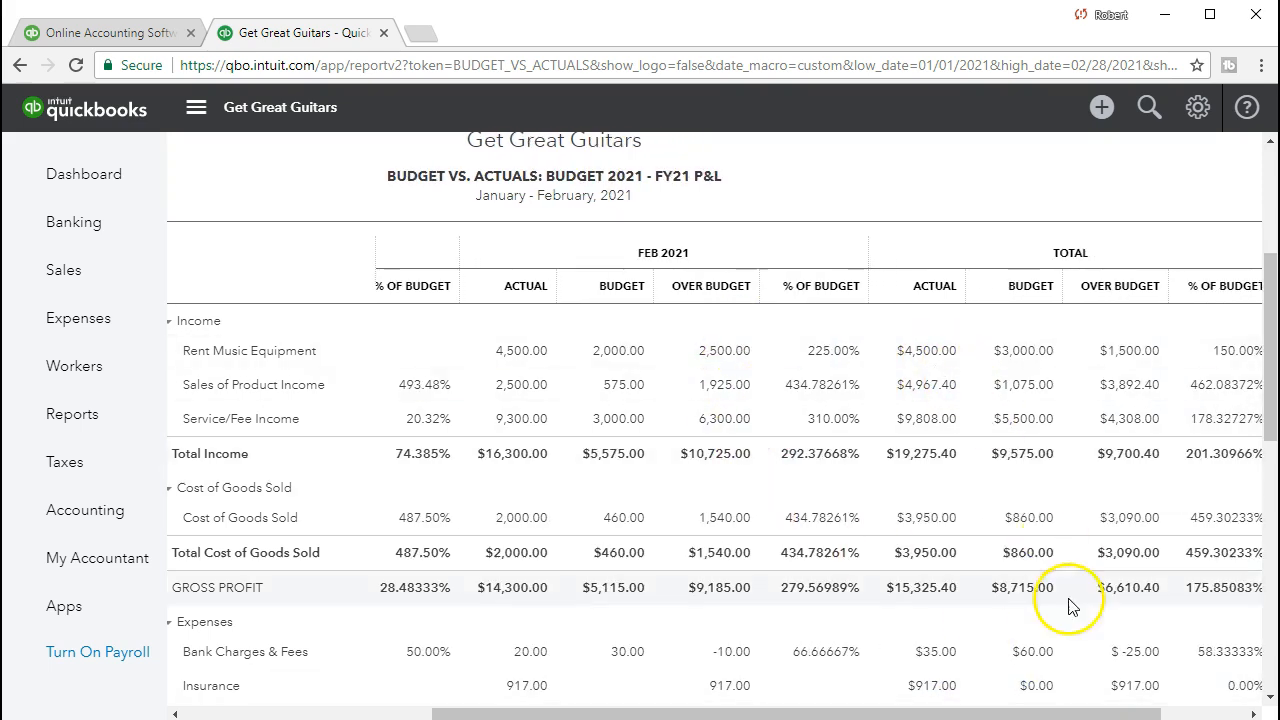
drag(1126, 715, 1133, 715)
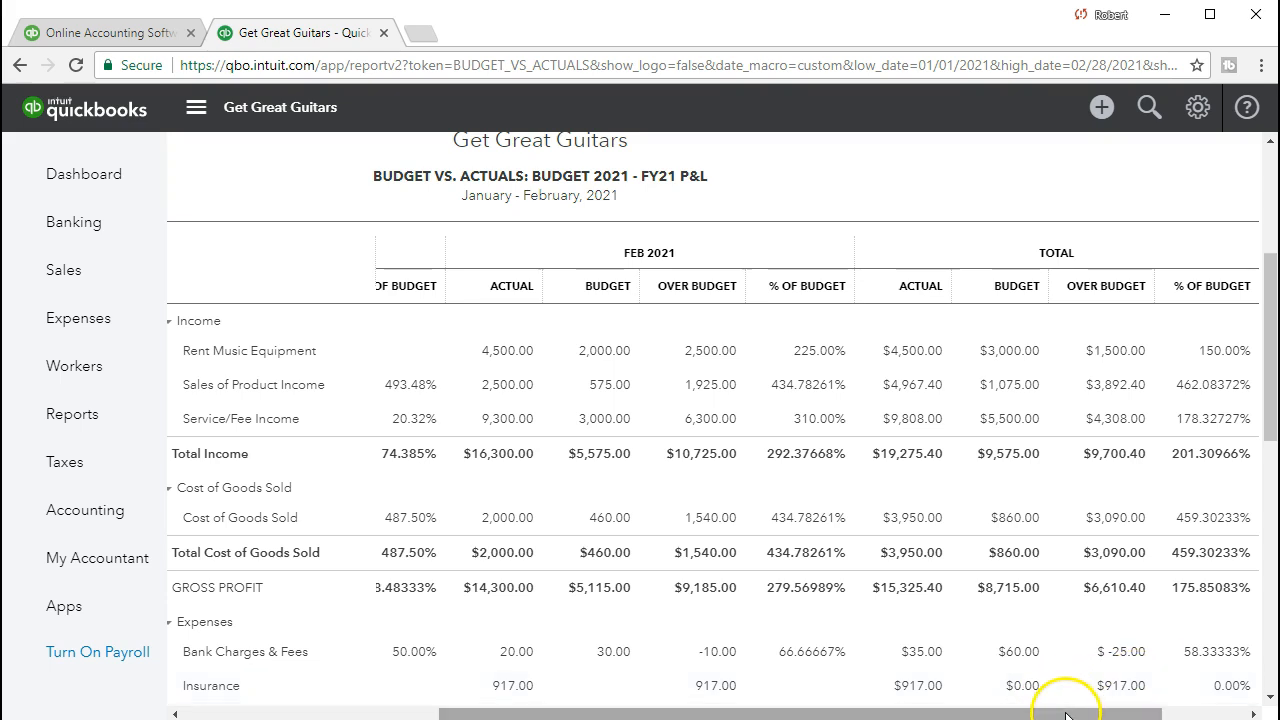
drag(1068, 716, 774, 703)
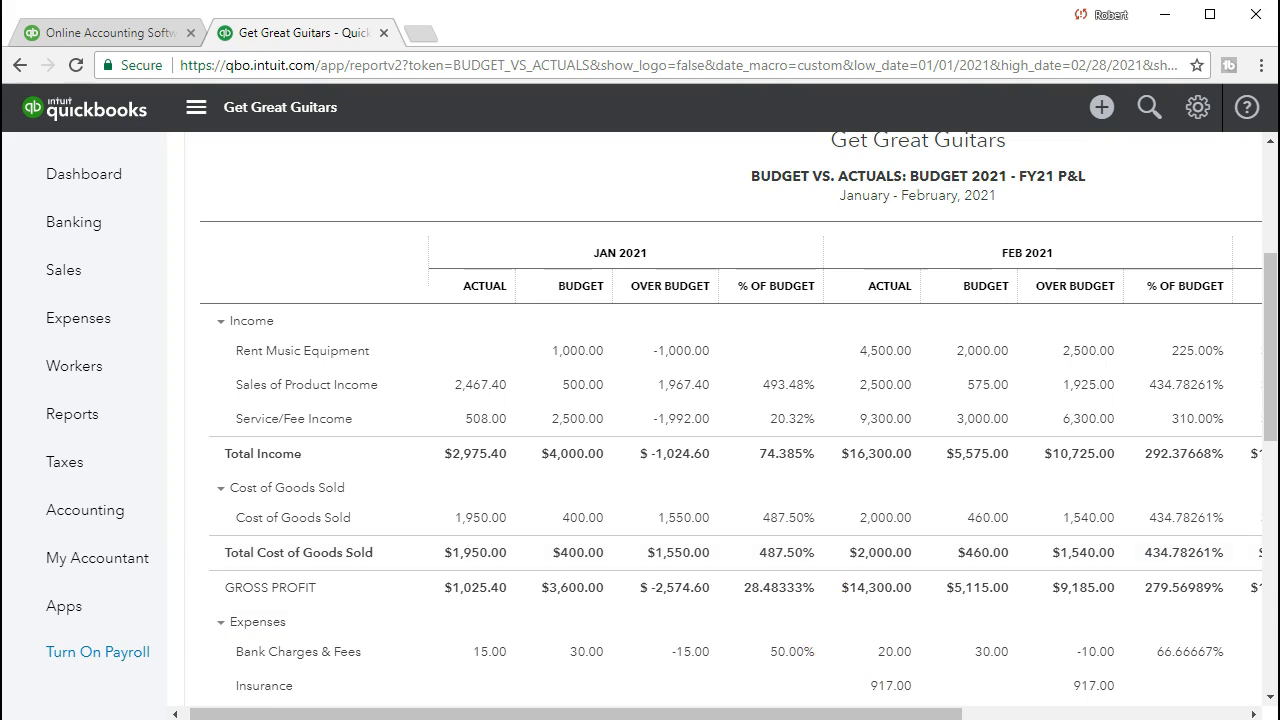
Switch to Calculator and divide January's actual Sales of Product Income, 2467.4, by its budgeted 500 to check the percent of budget
drag(1279, 192, 966, 185)
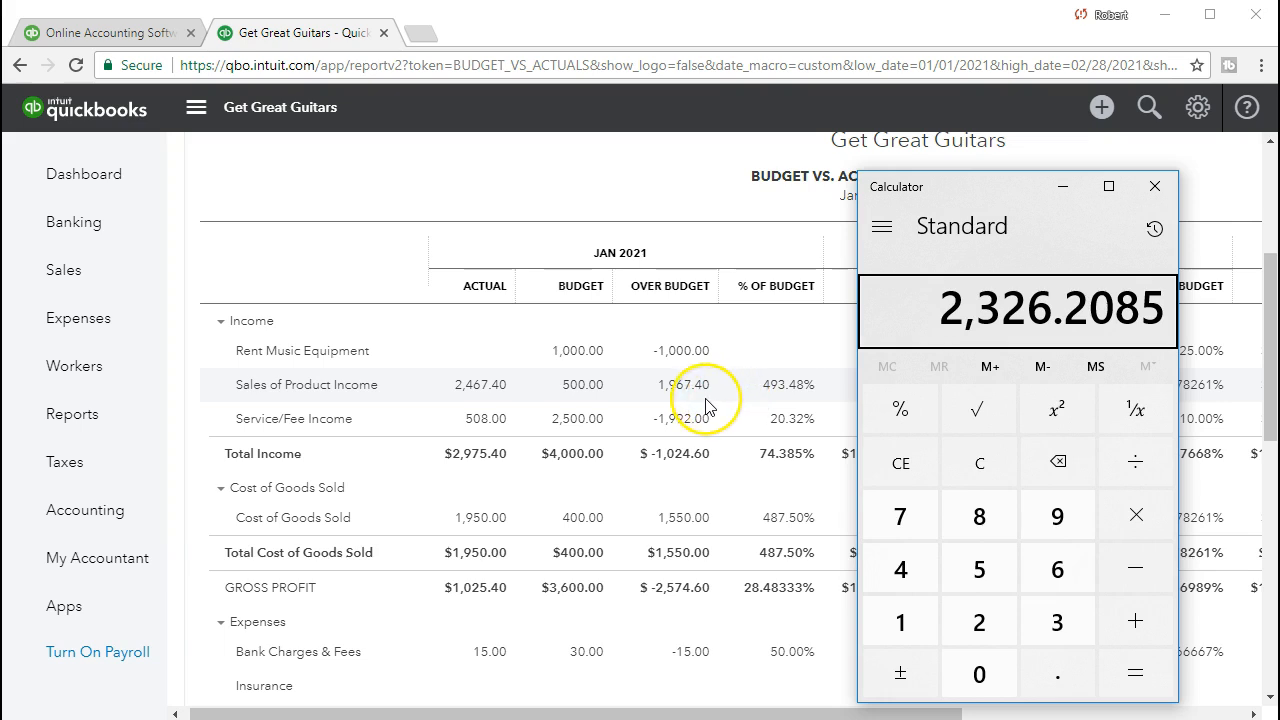
click(977, 462)
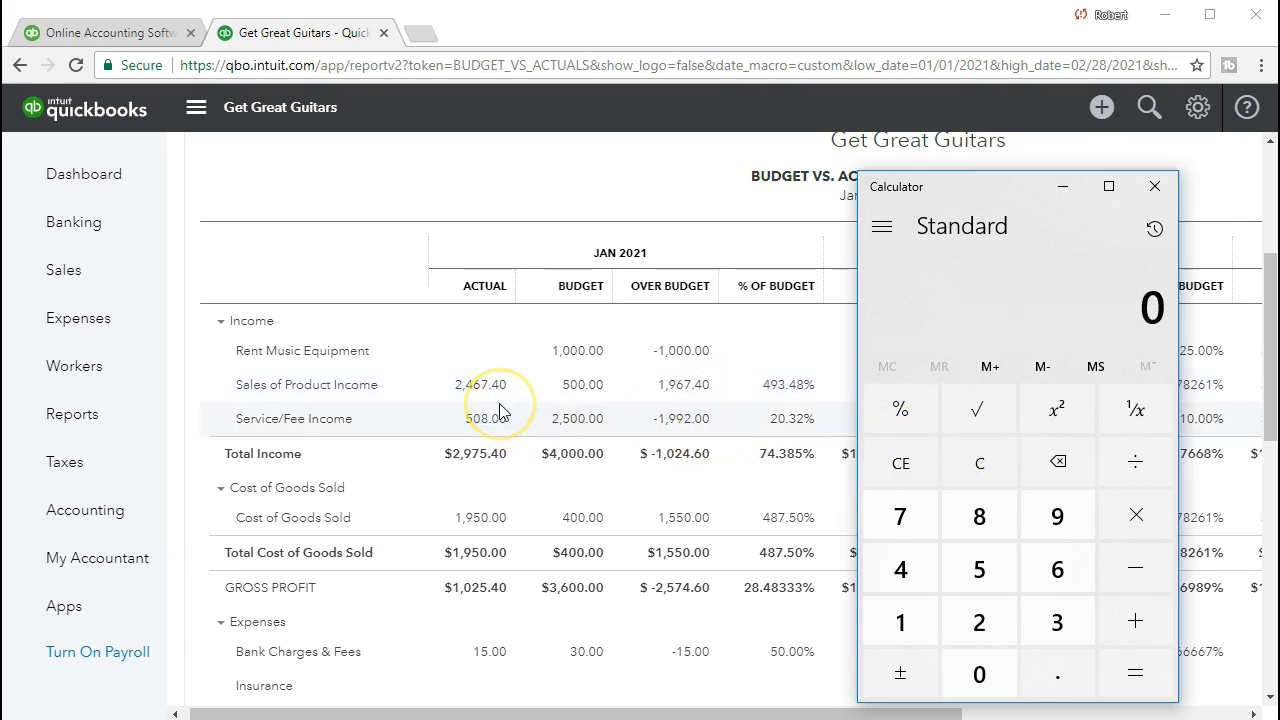
text(2467.4)
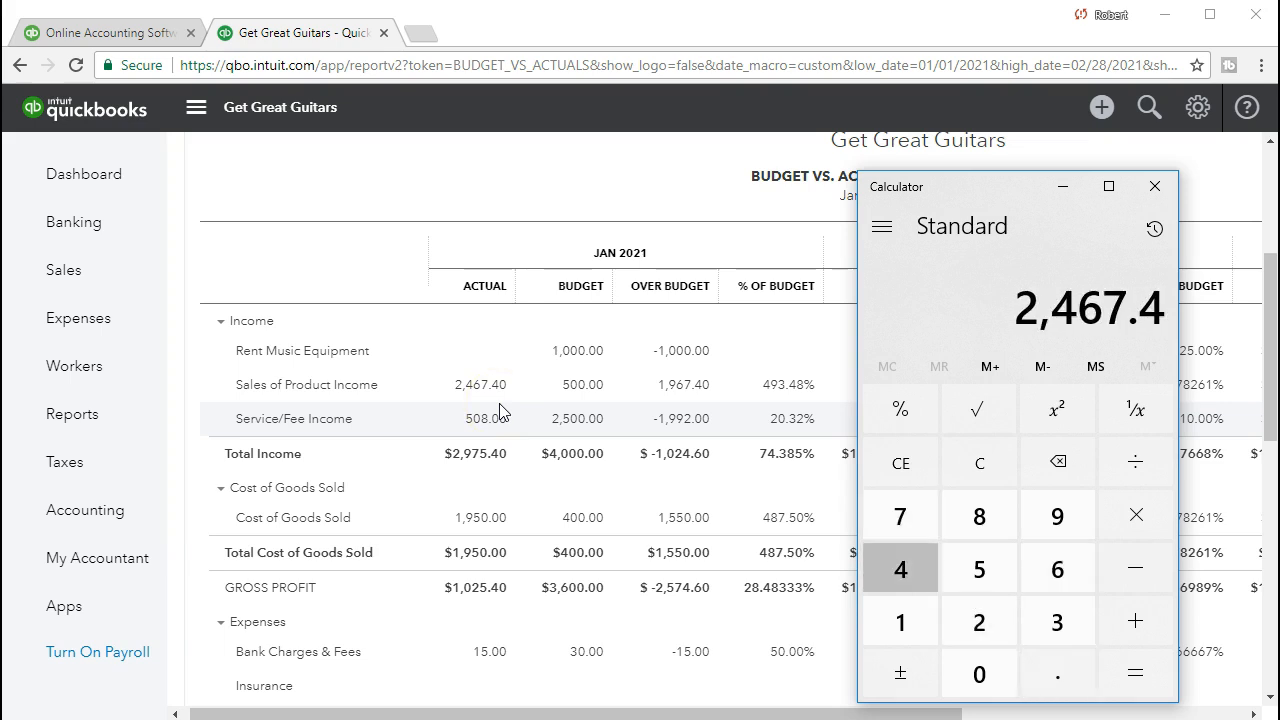
key(slash)
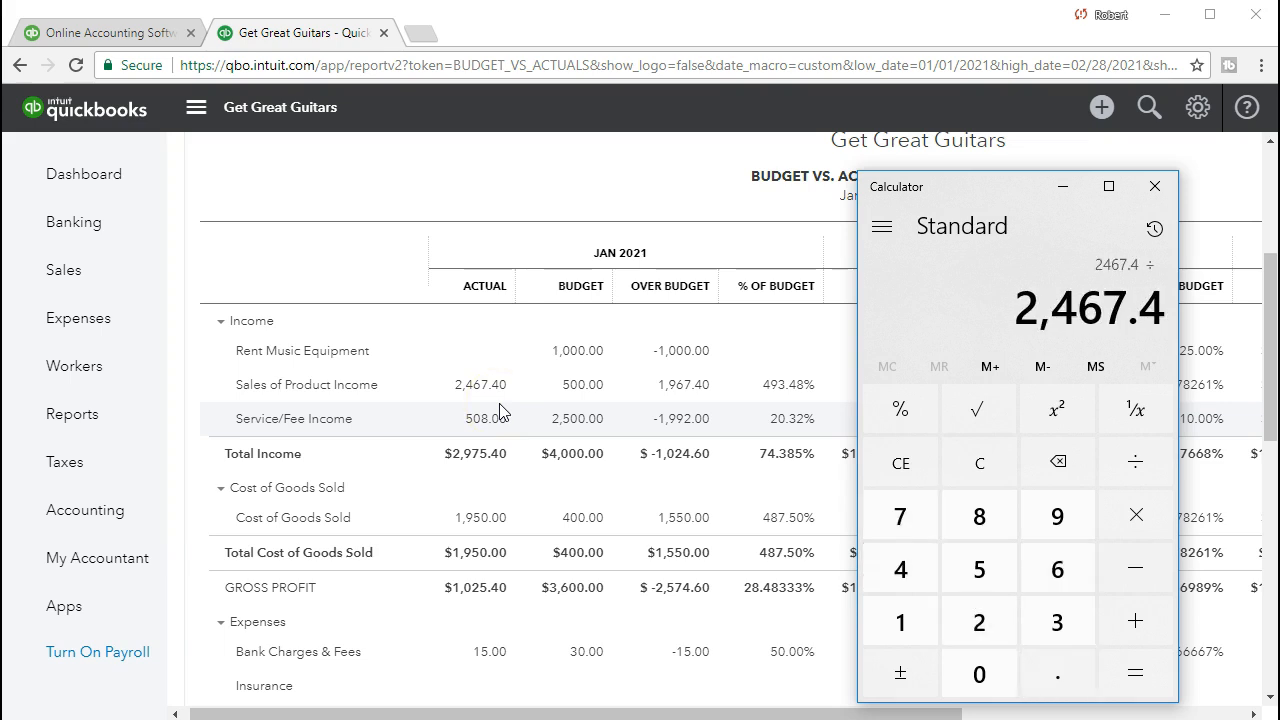
text(500)
key(Return)
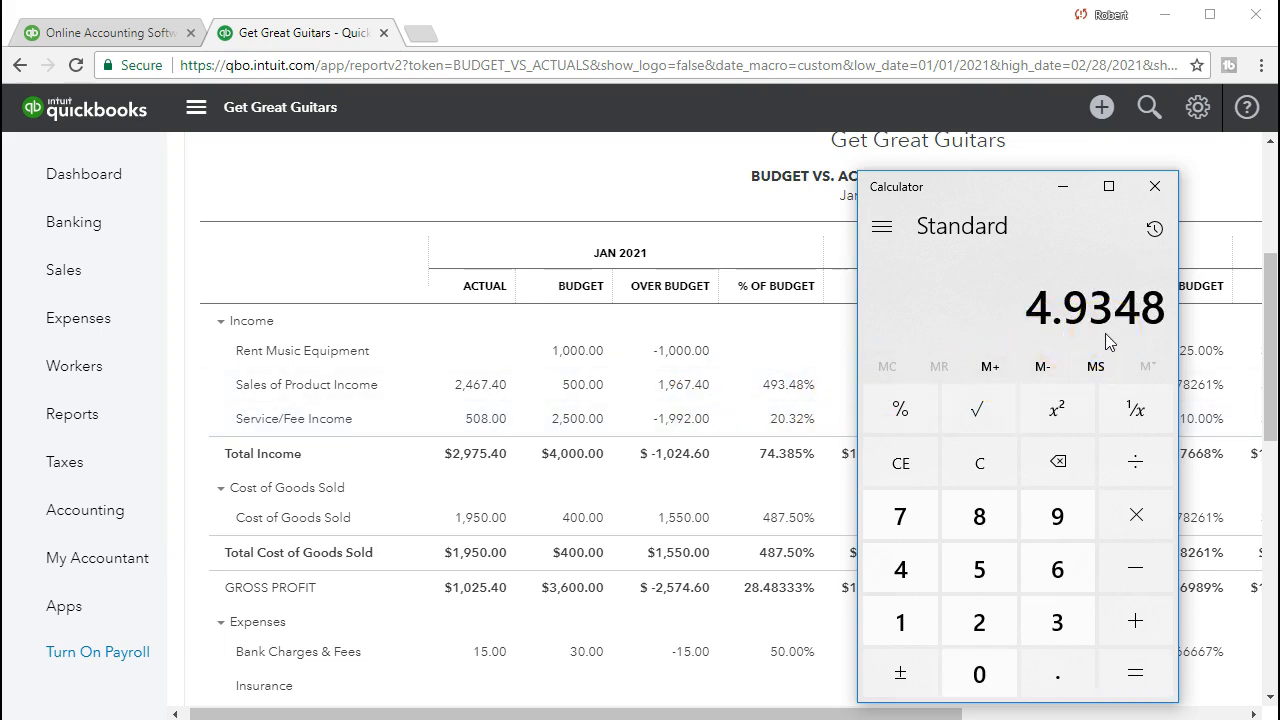
Divide January's actual Service/Fee Income, 508, by its budgeted 2500, and put the calculator away
click(980, 466)
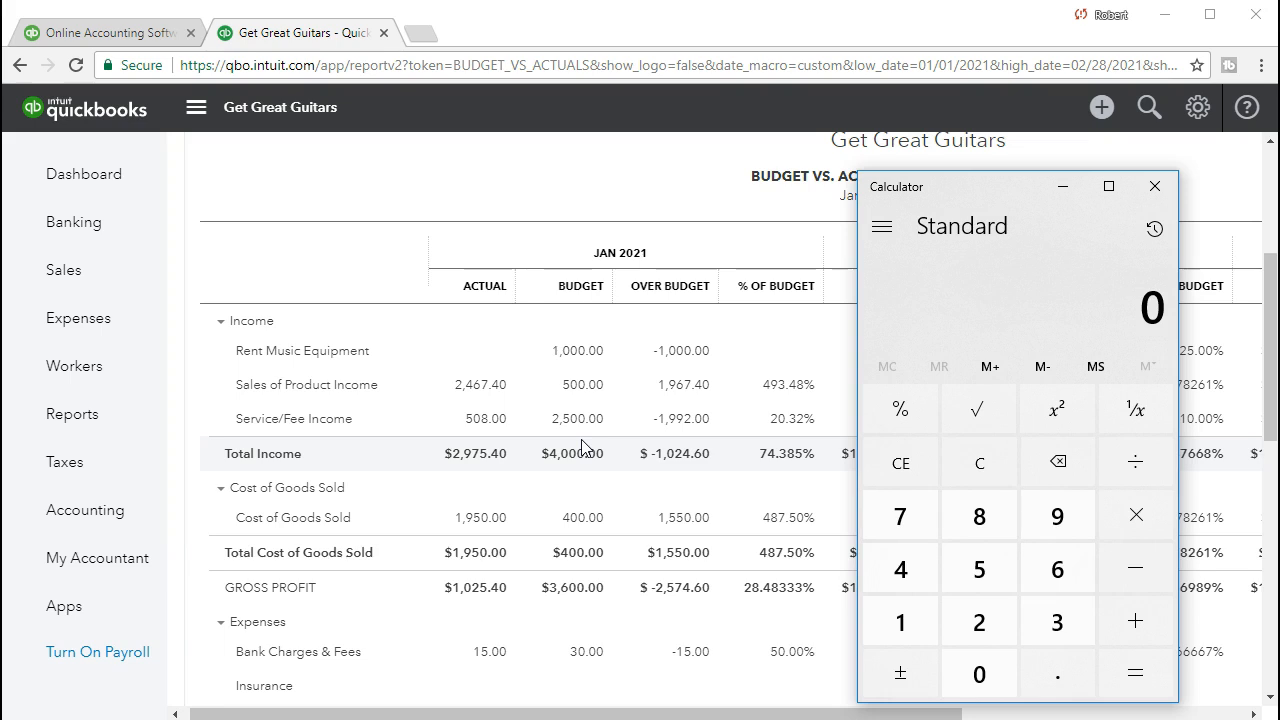
text(508)
key(slash)
text(25)
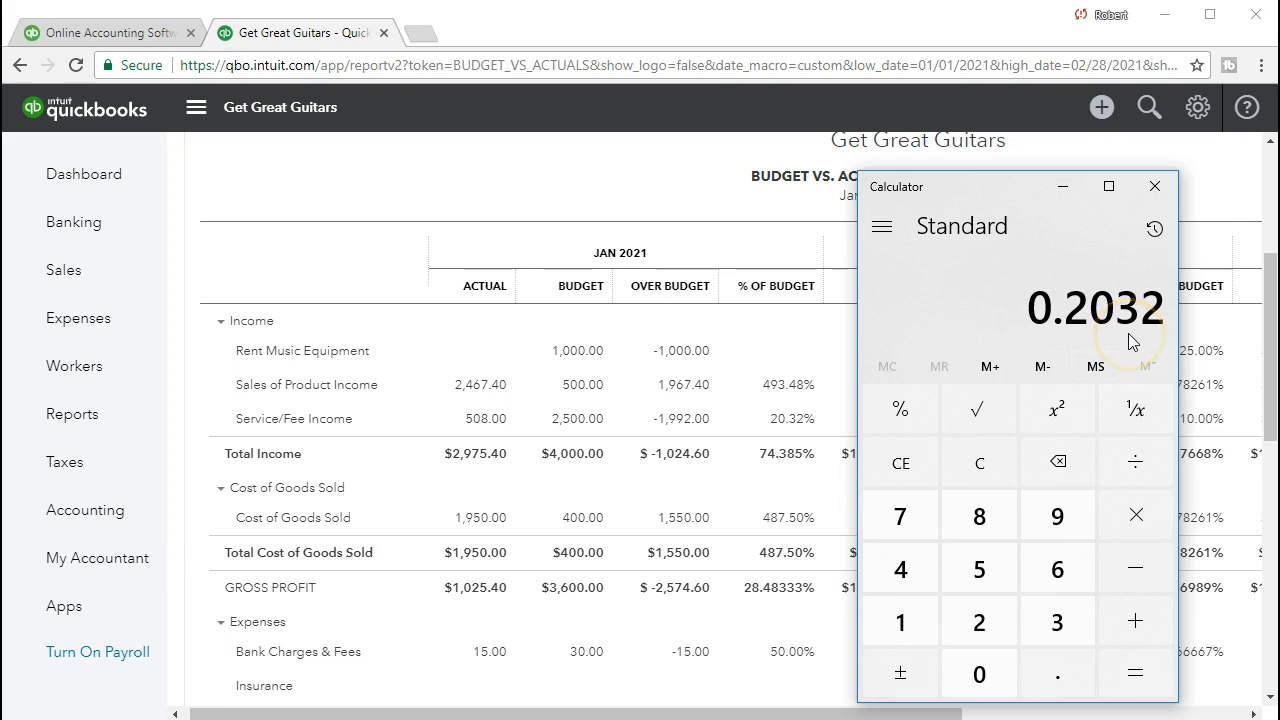
click(1063, 188)
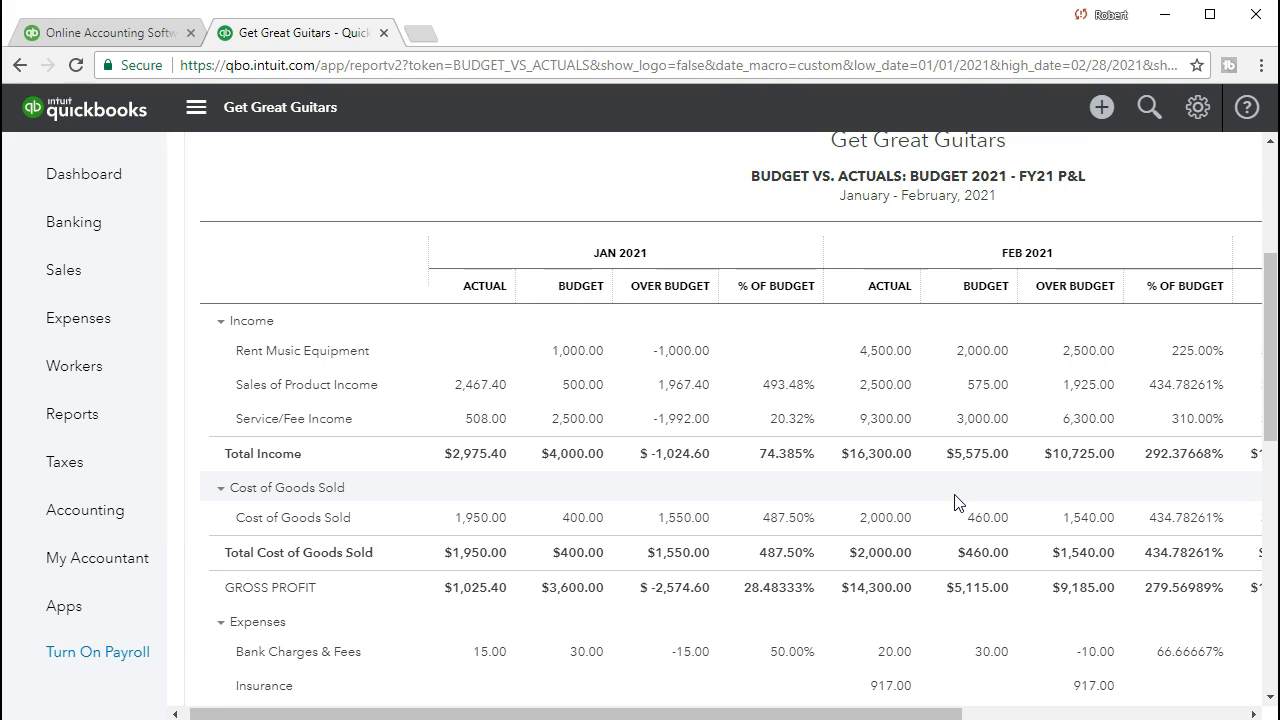
Review the cost of goods sold and expense lines against budget for January and February, and return to the report header
click(894, 544)
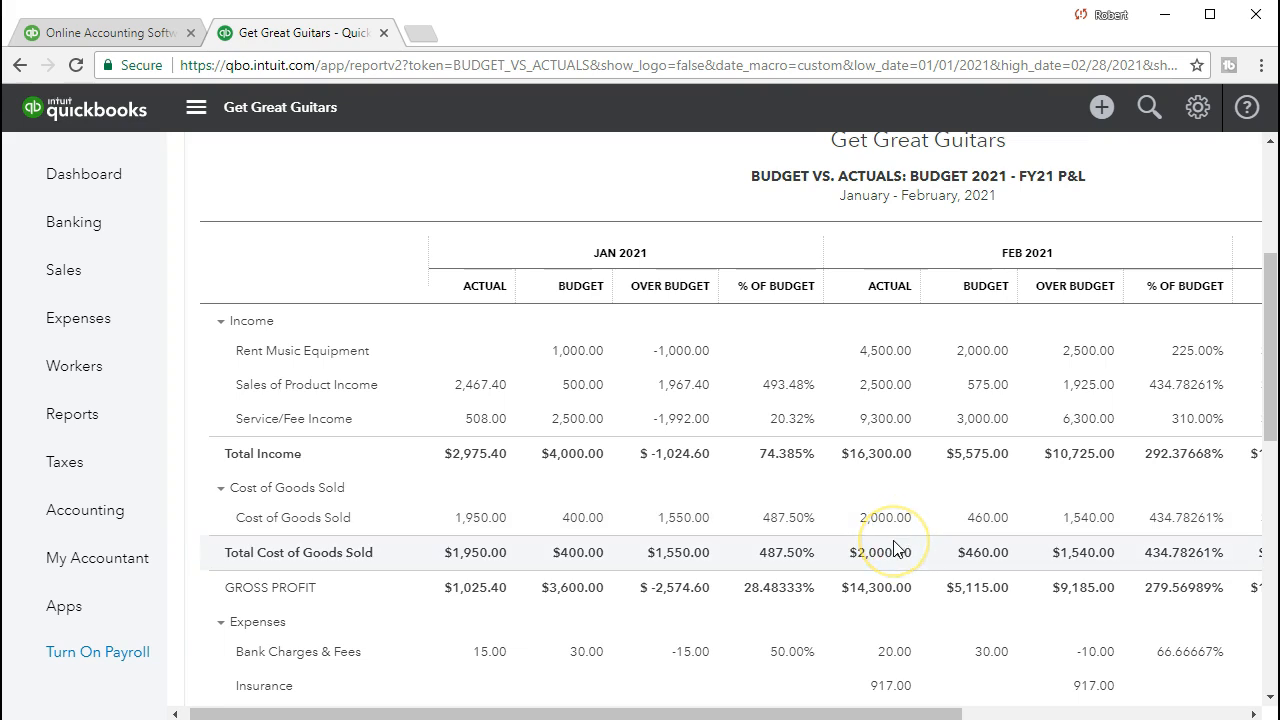
click(843, 481)
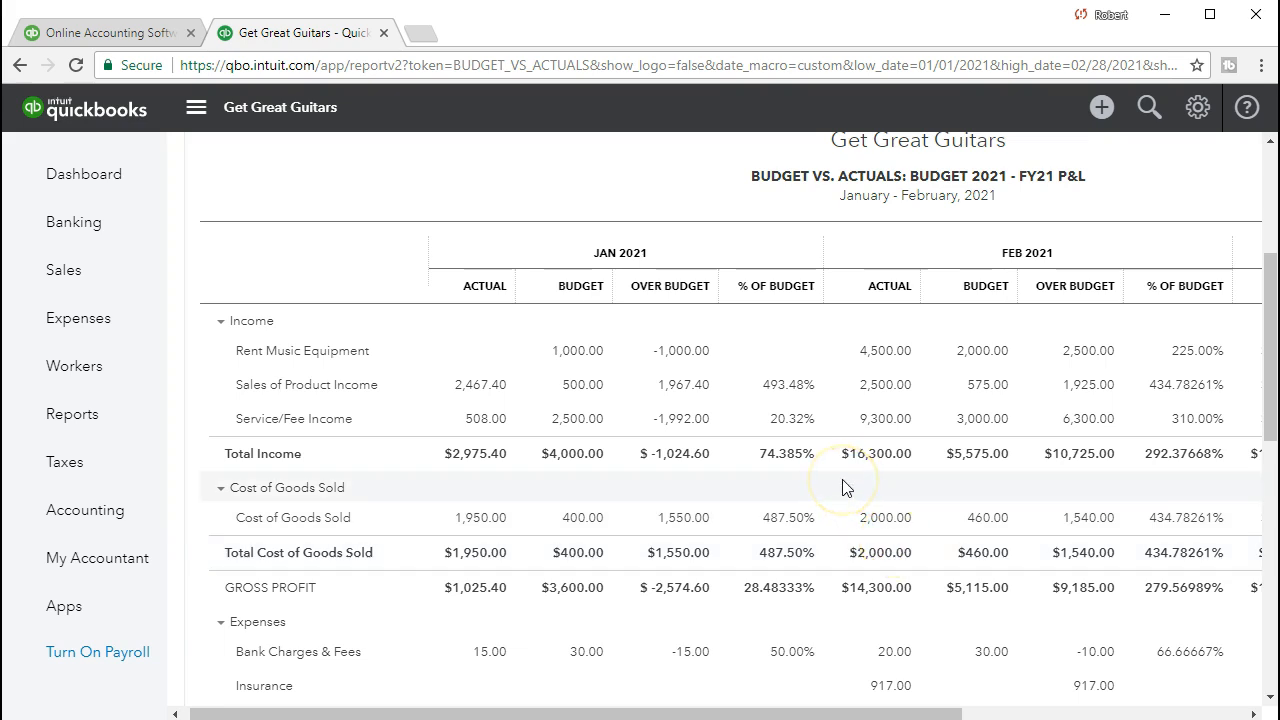
scroll(843, 487, down, 2)
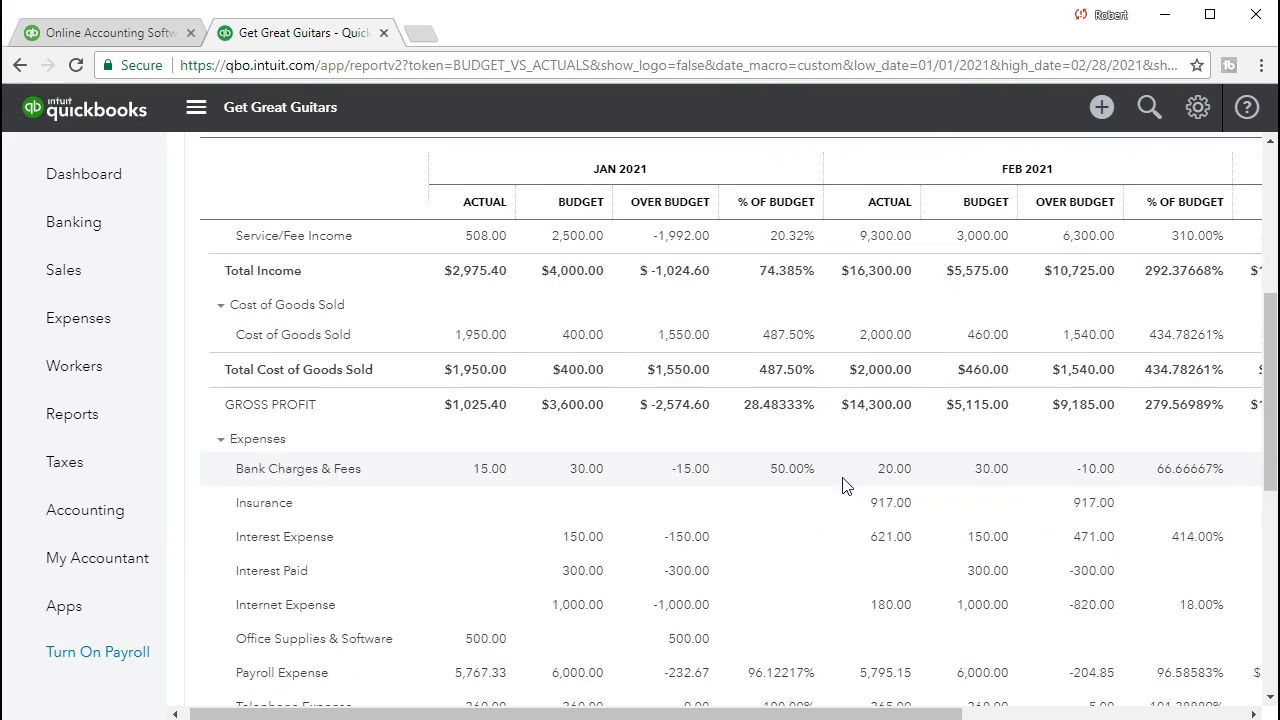
scroll(843, 486, down, 1)
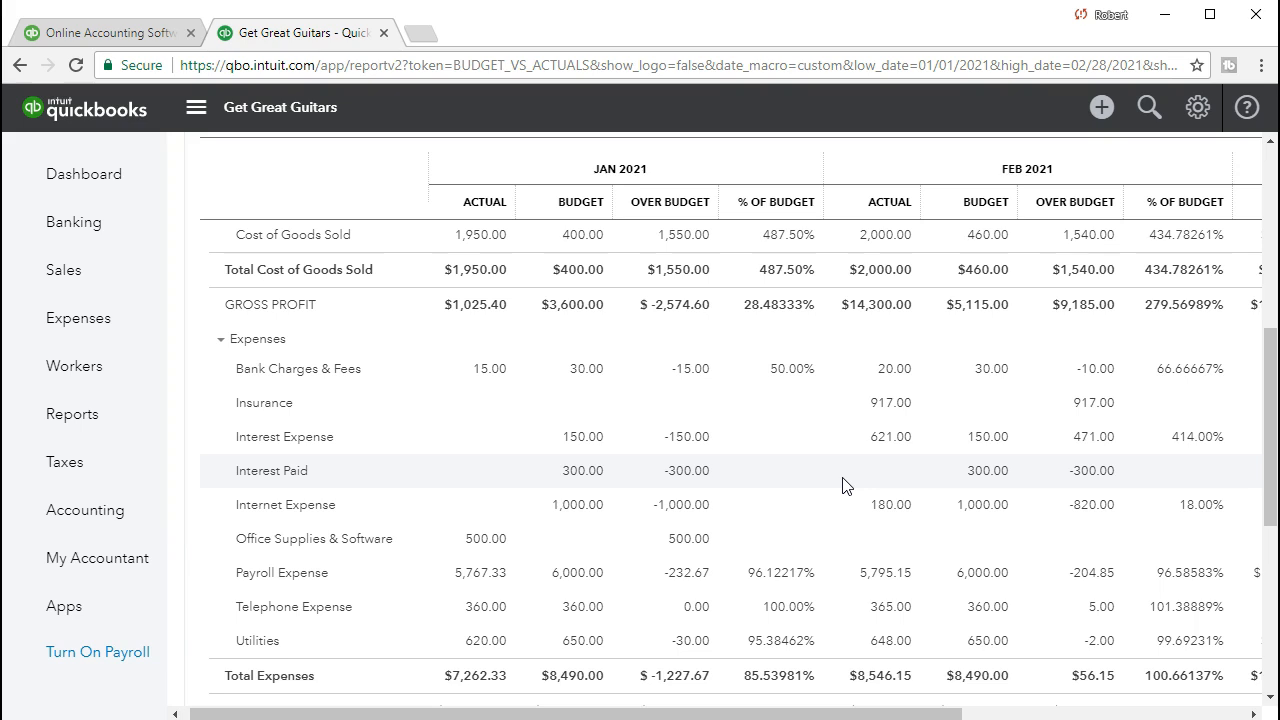
drag(829, 695, 714, 711)
scroll(565, 612, up, 1)
scroll(565, 612, up, 3)
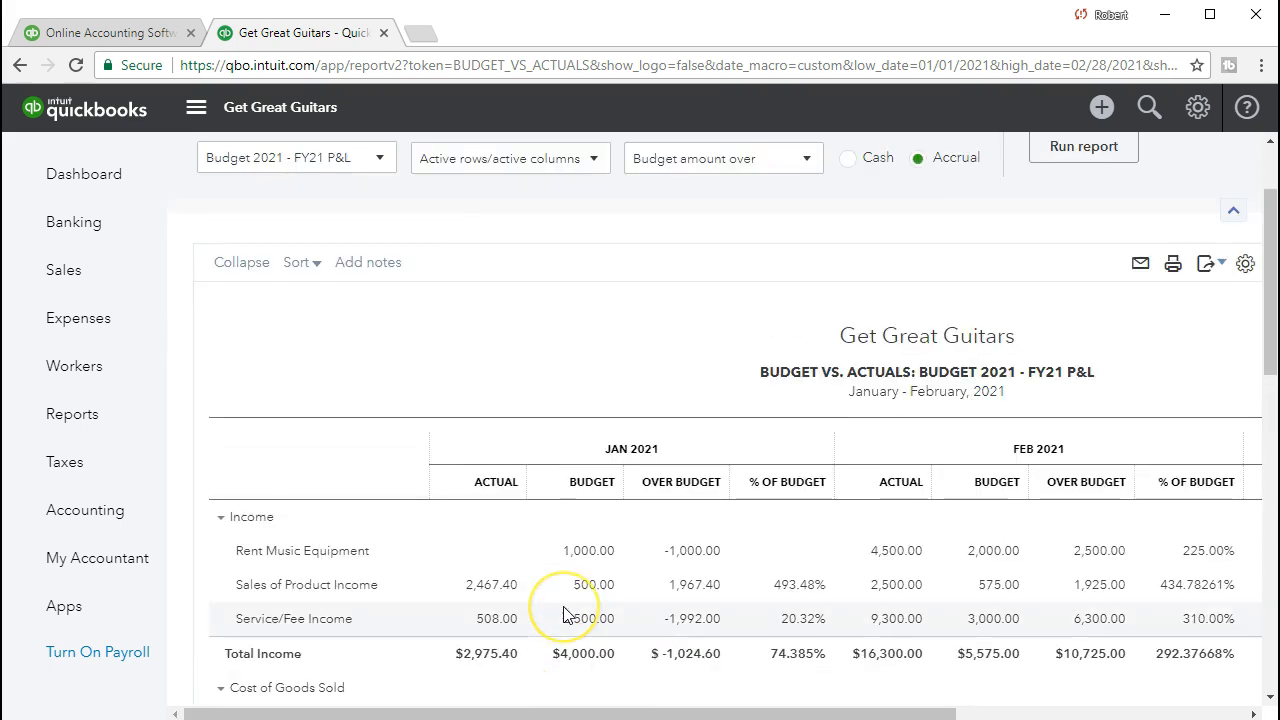
Export the Budget vs. Actuals report to Excel and open the downloaded workbook
scroll(571, 606, up, 1)
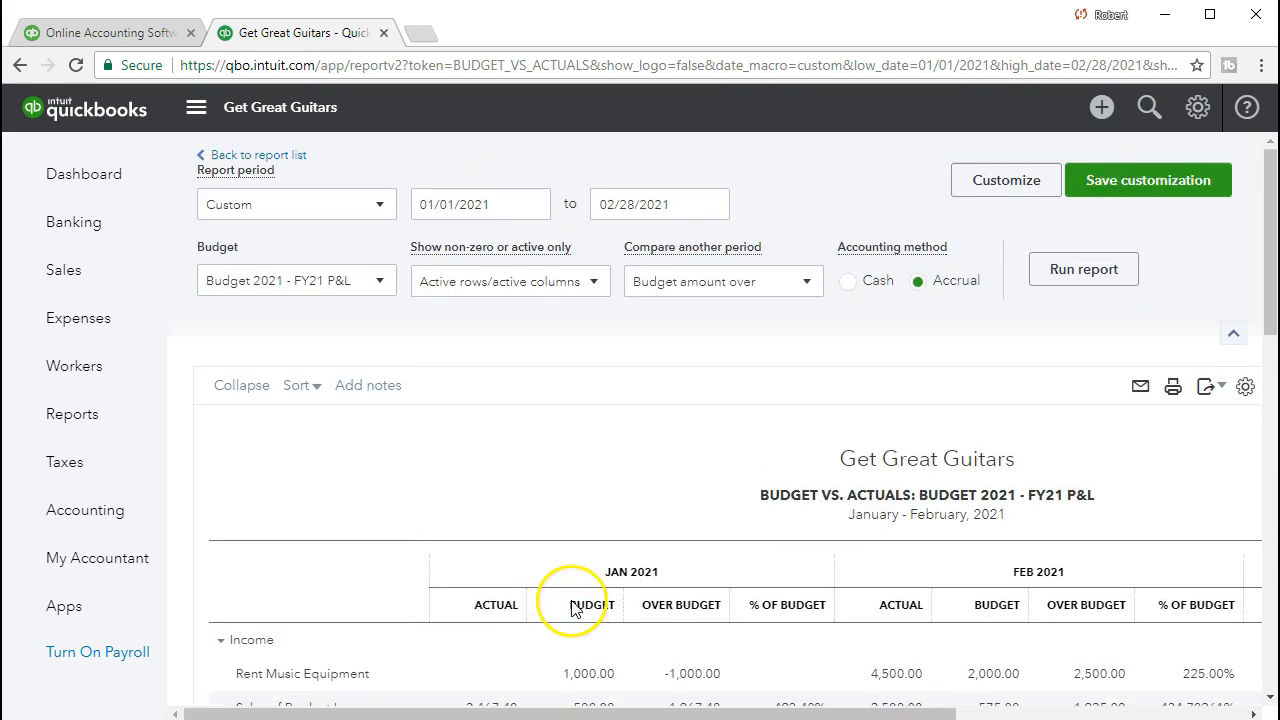
click(1207, 392)
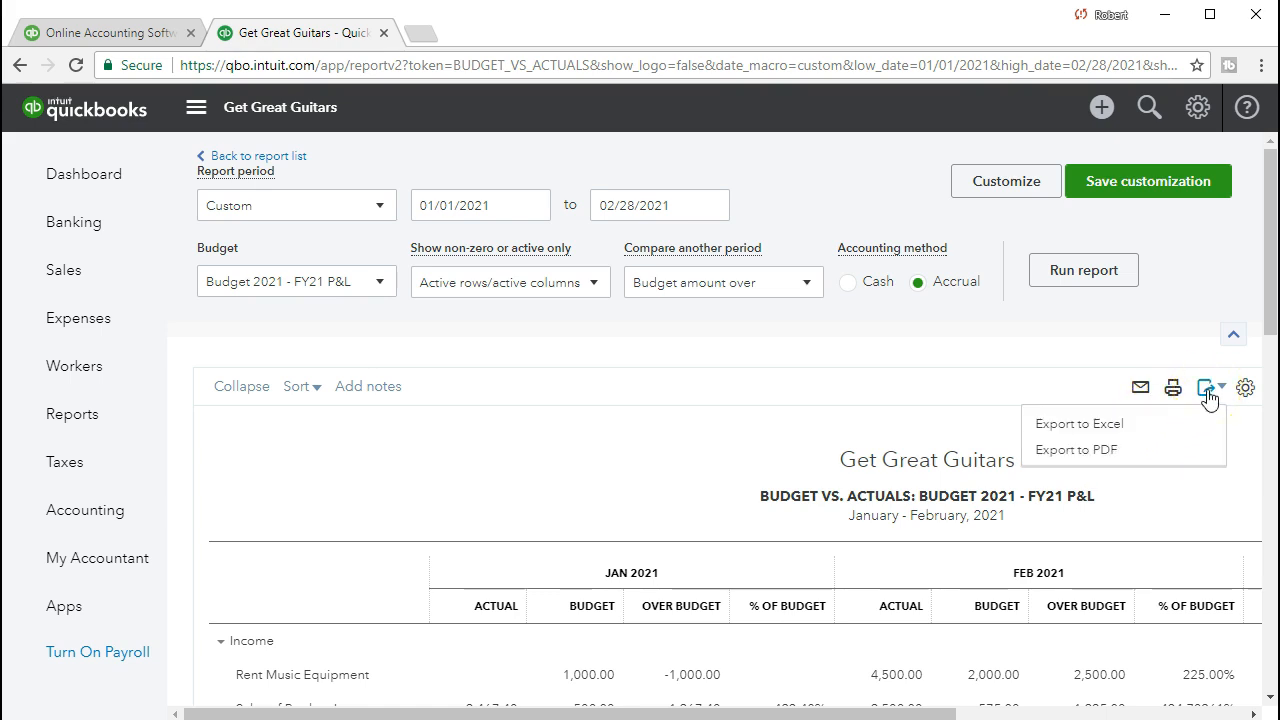
click(1189, 425)
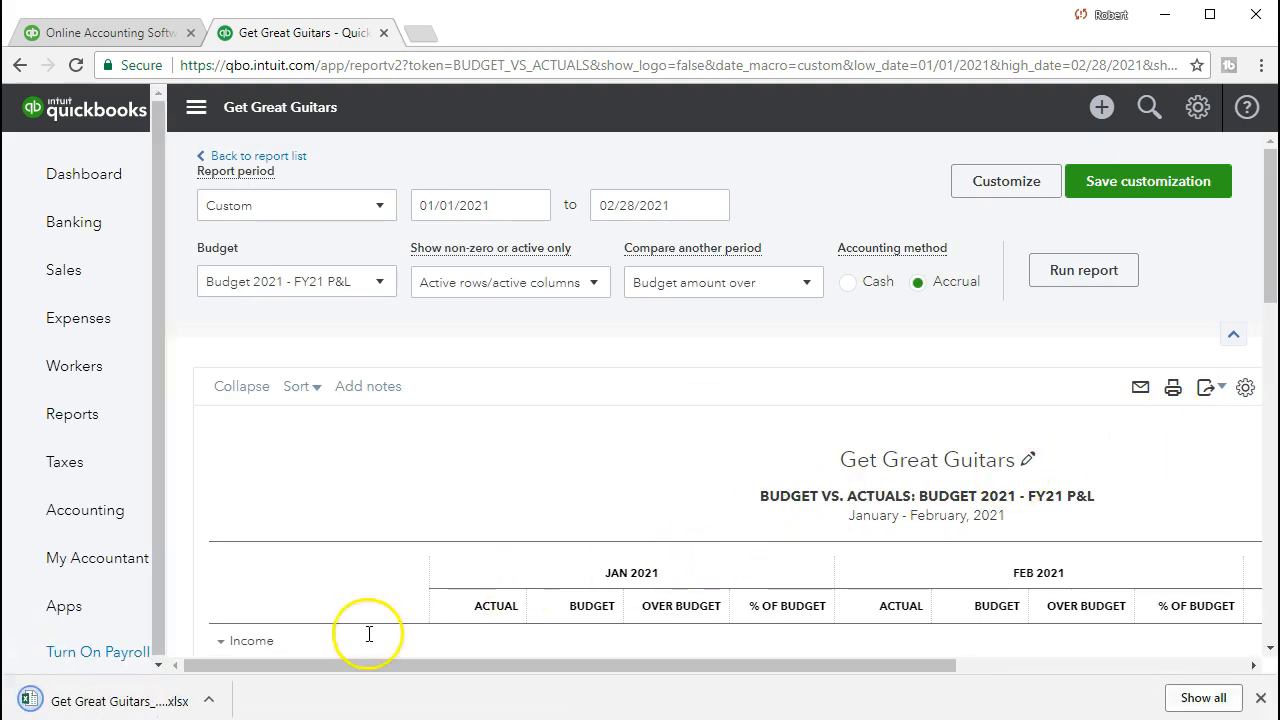
click(135, 701)
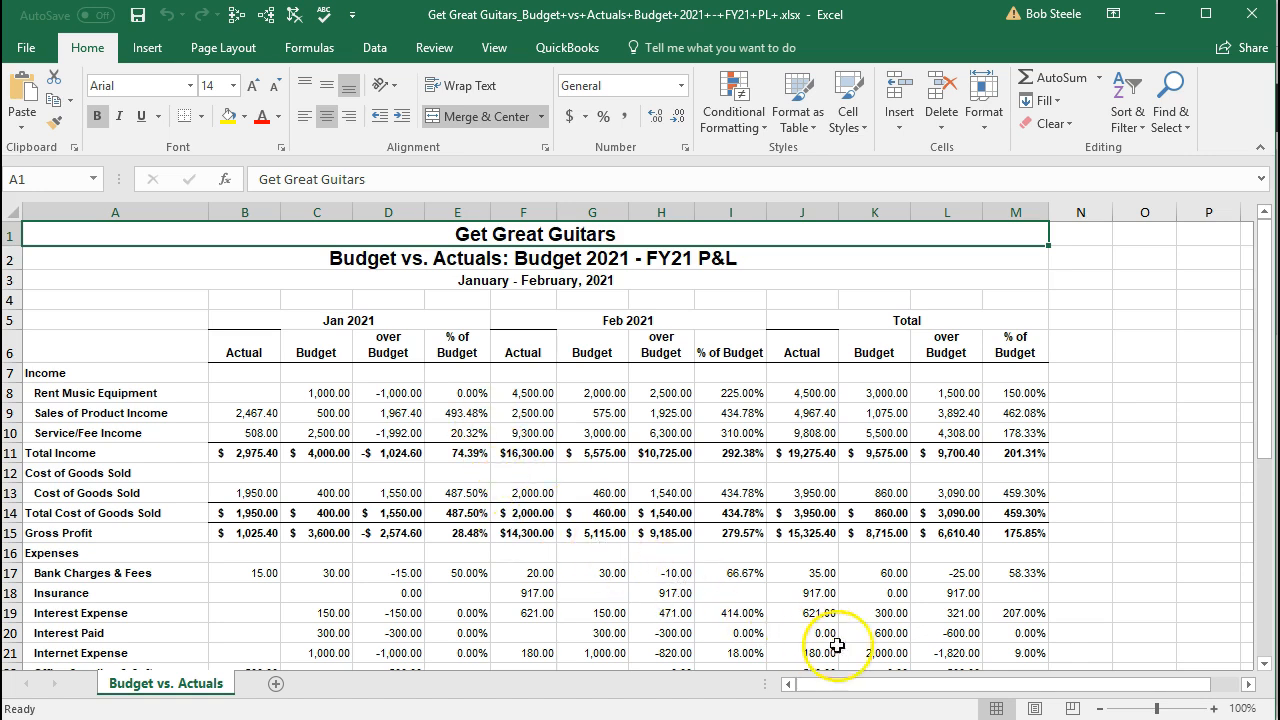
Check the worksheet's page breaks in Page Layout view, return to Normal view, and set the page orientation to Landscape
click(1036, 709)
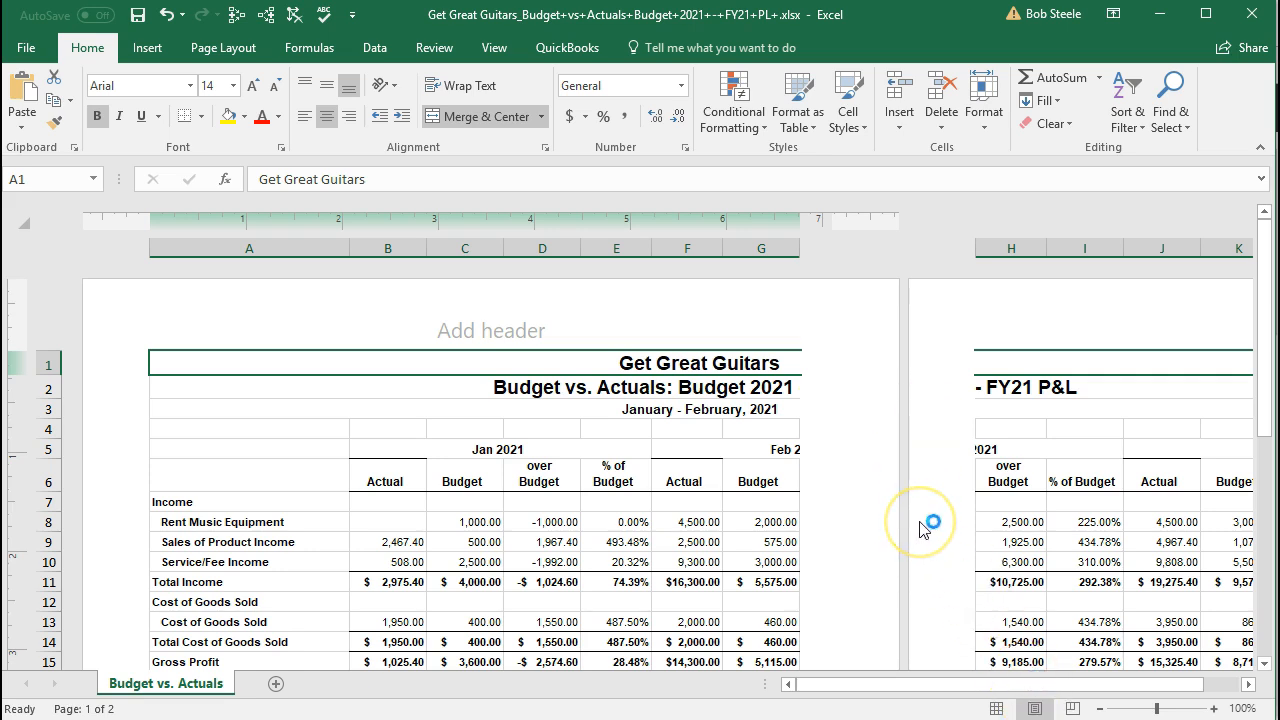
click(998, 708)
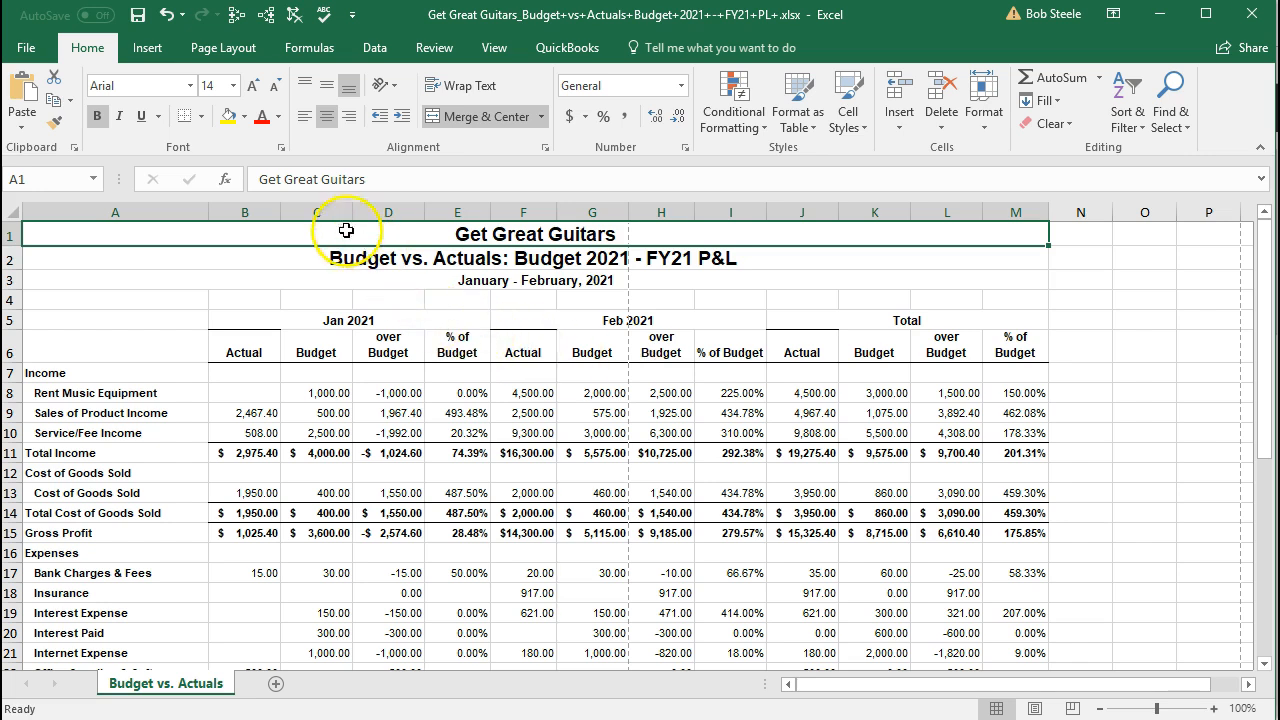
click(223, 50)
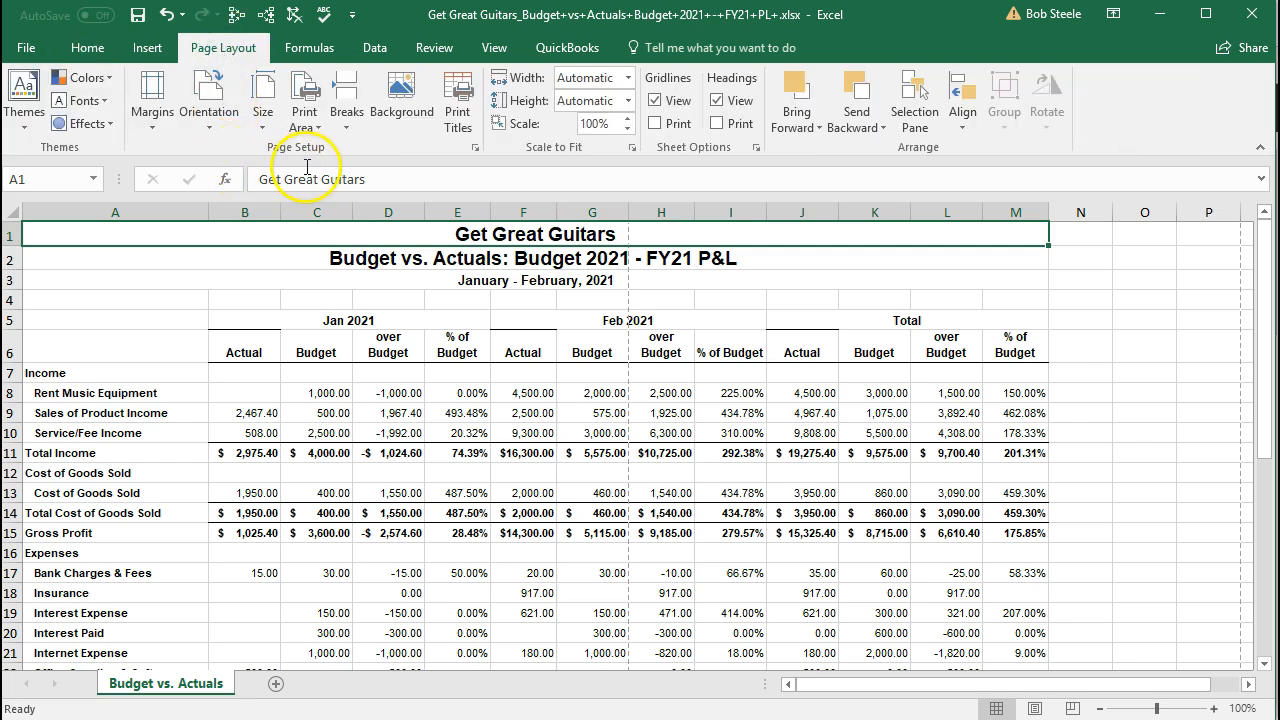
click(229, 126)
click(236, 163)
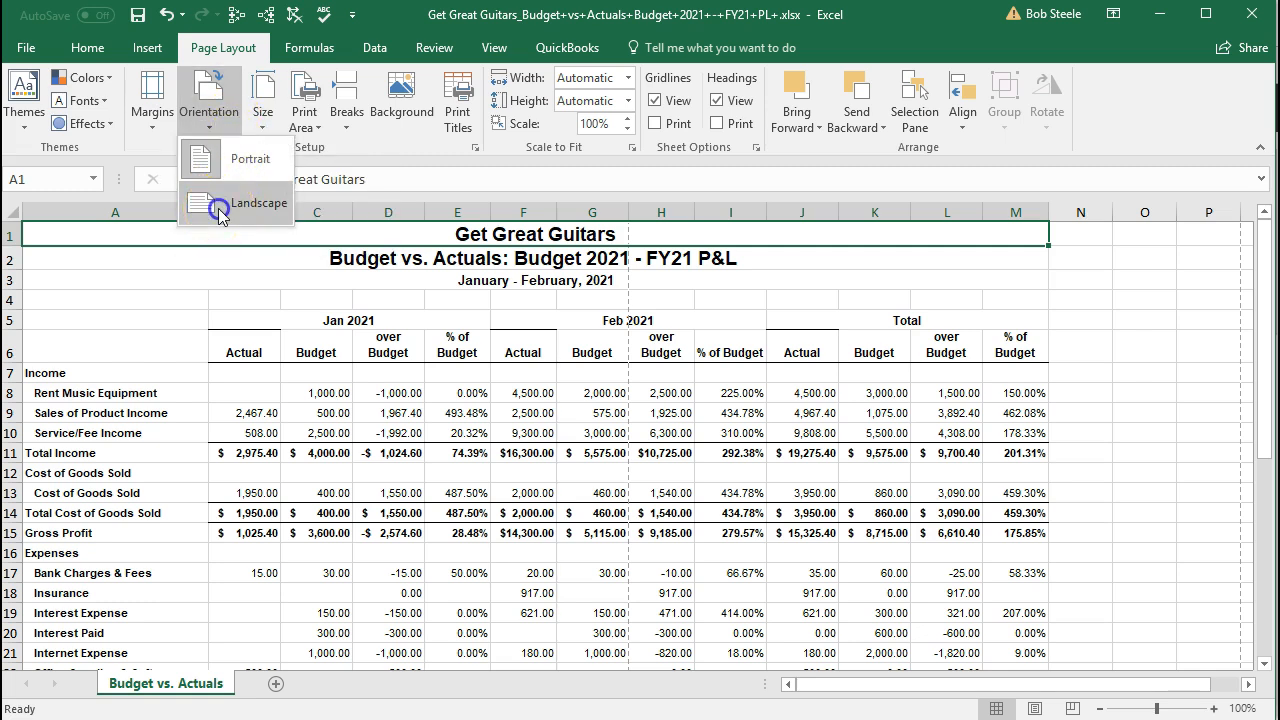
click(219, 213)
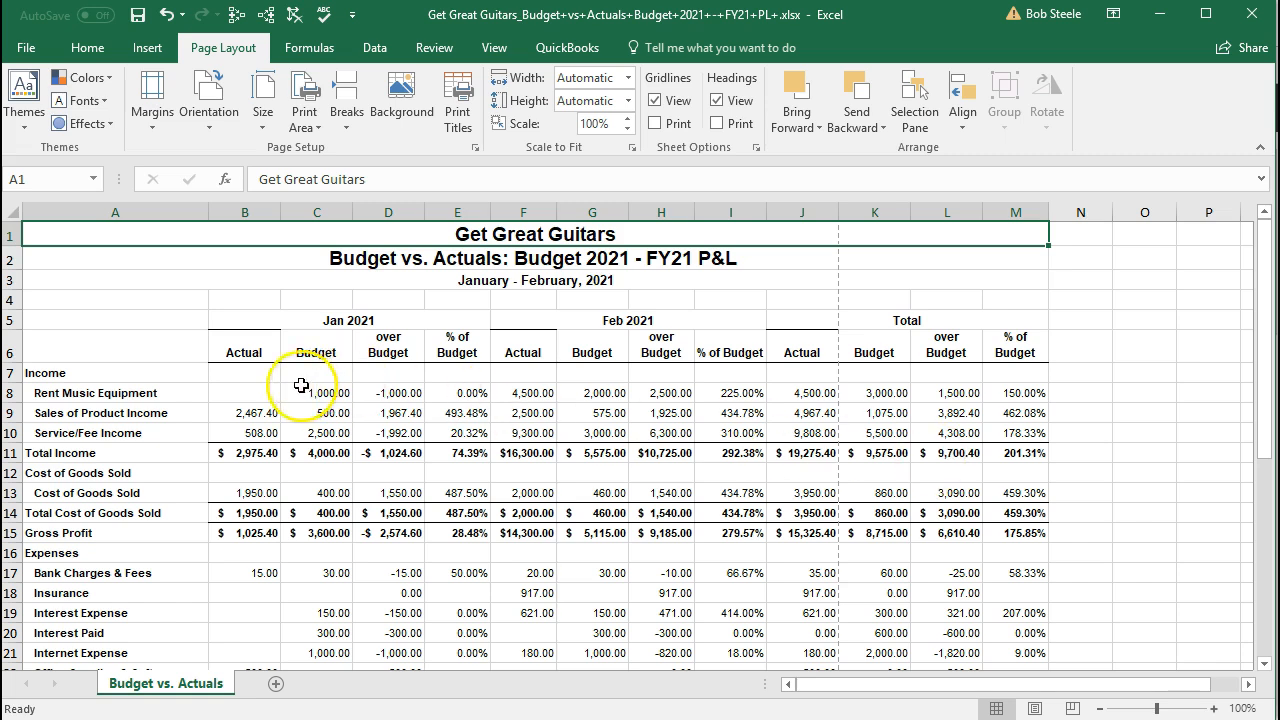
Open the print preview, shorten the Excel window to reach all settings, and set the scaling to Fit Sheet on One Page
click(20, 50)
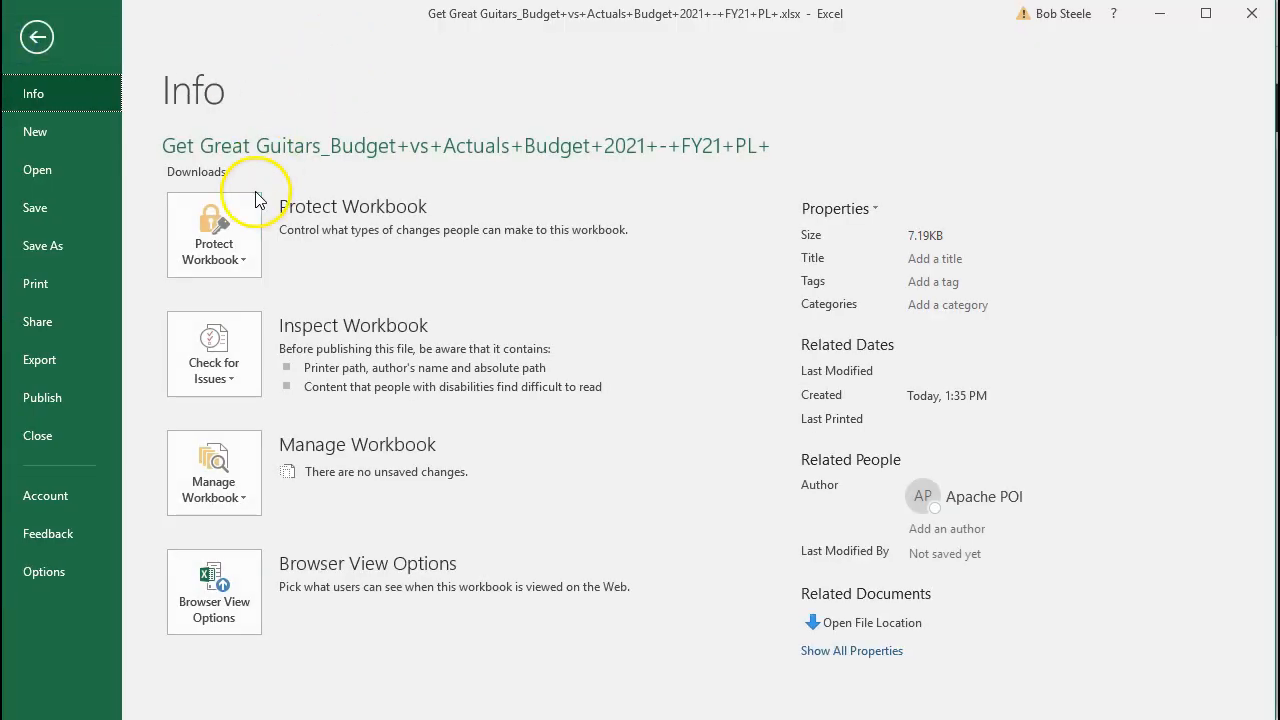
click(37, 37)
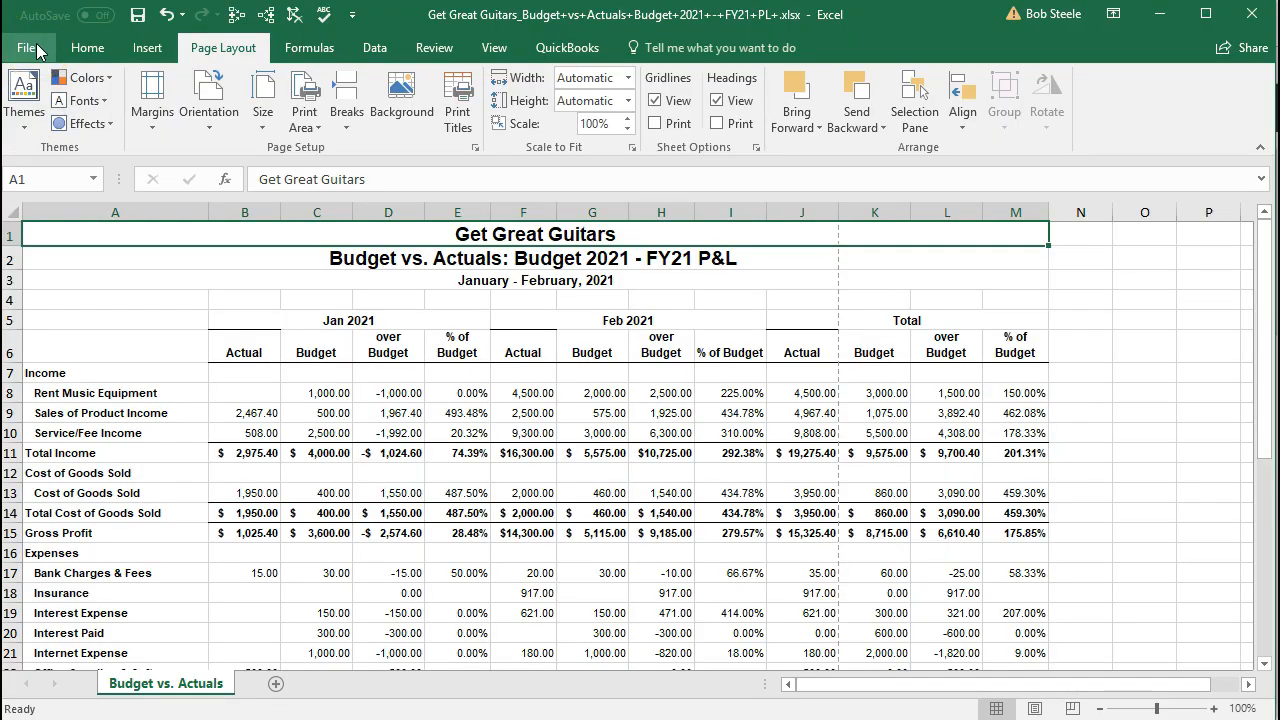
click(30, 48)
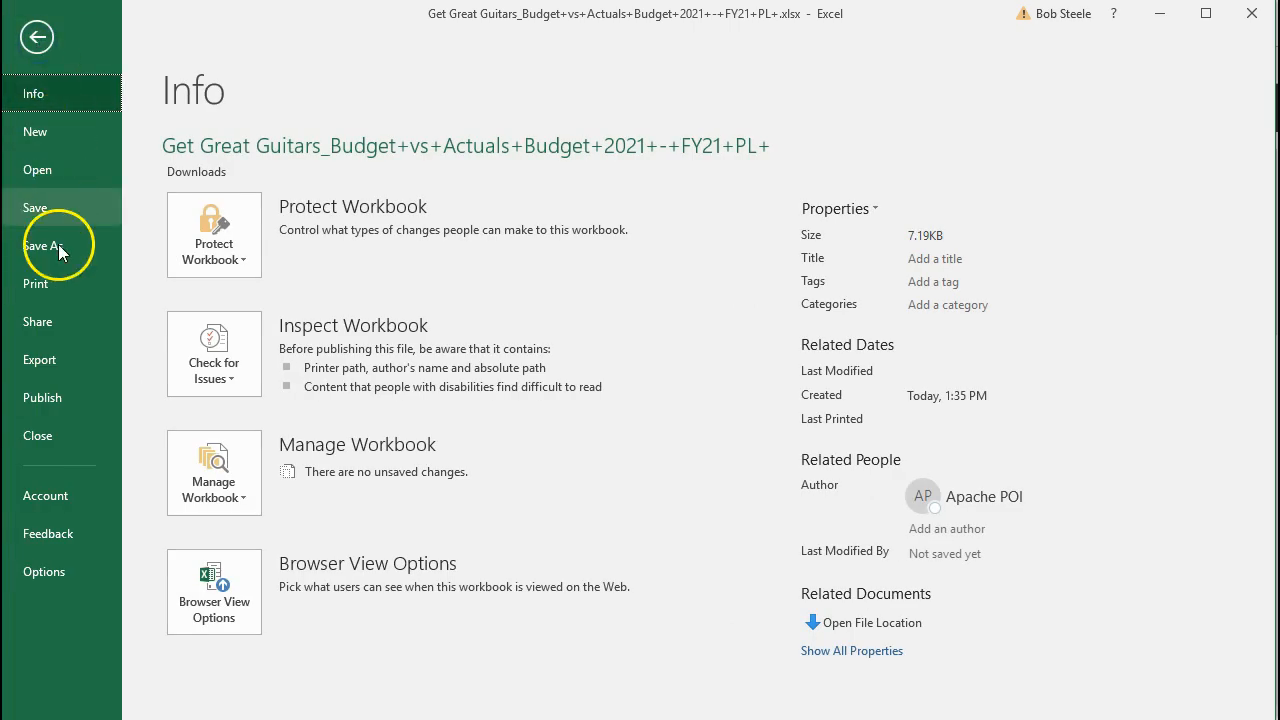
click(56, 283)
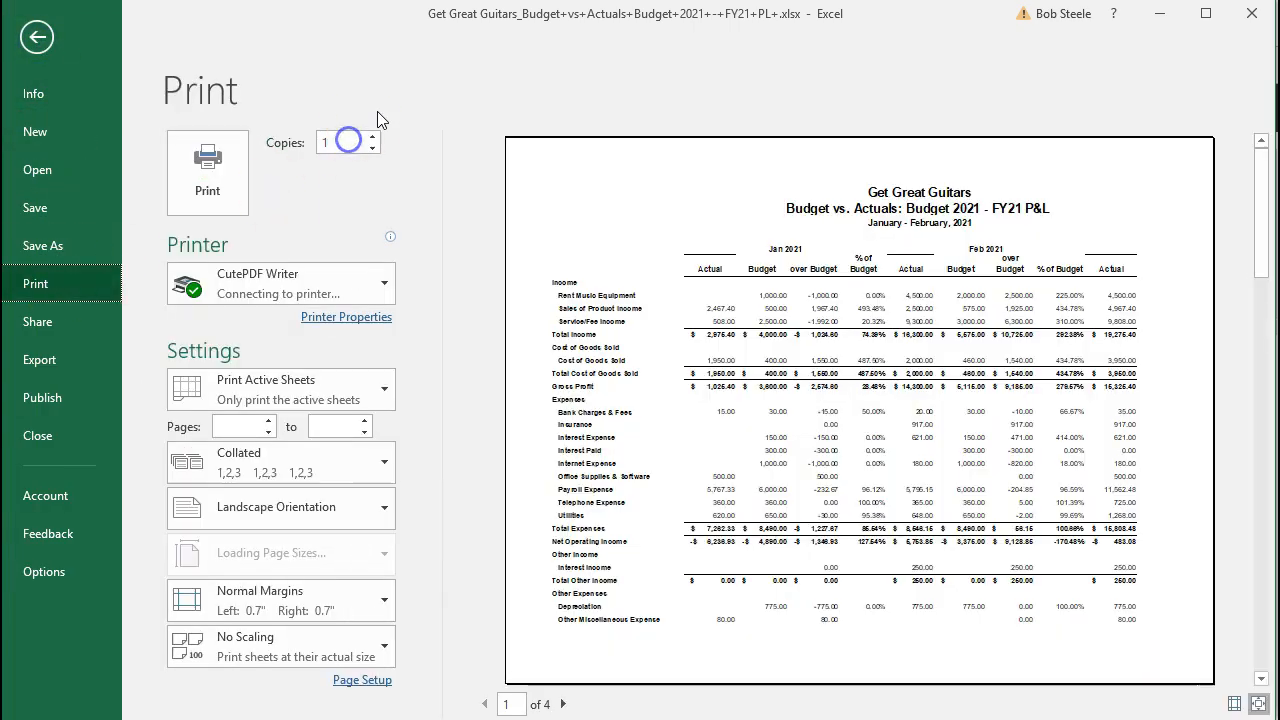
drag(378, 24, 382, 0)
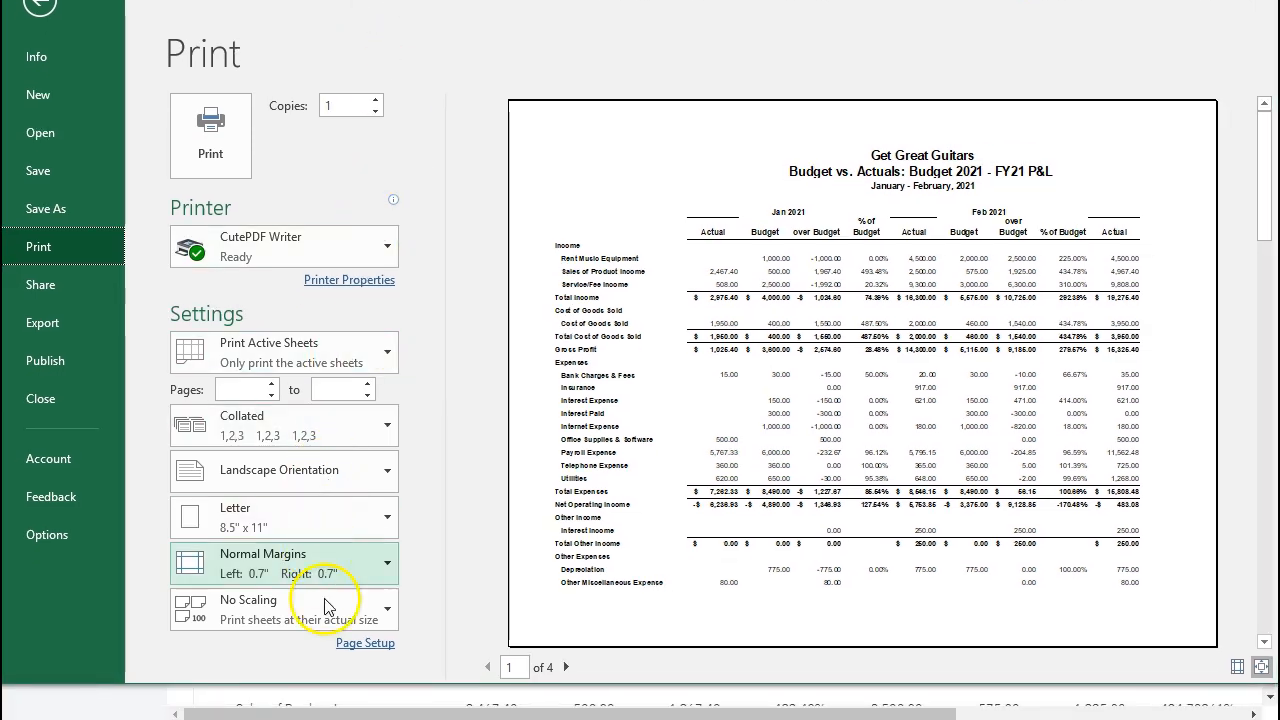
drag(480, 682, 517, 354)
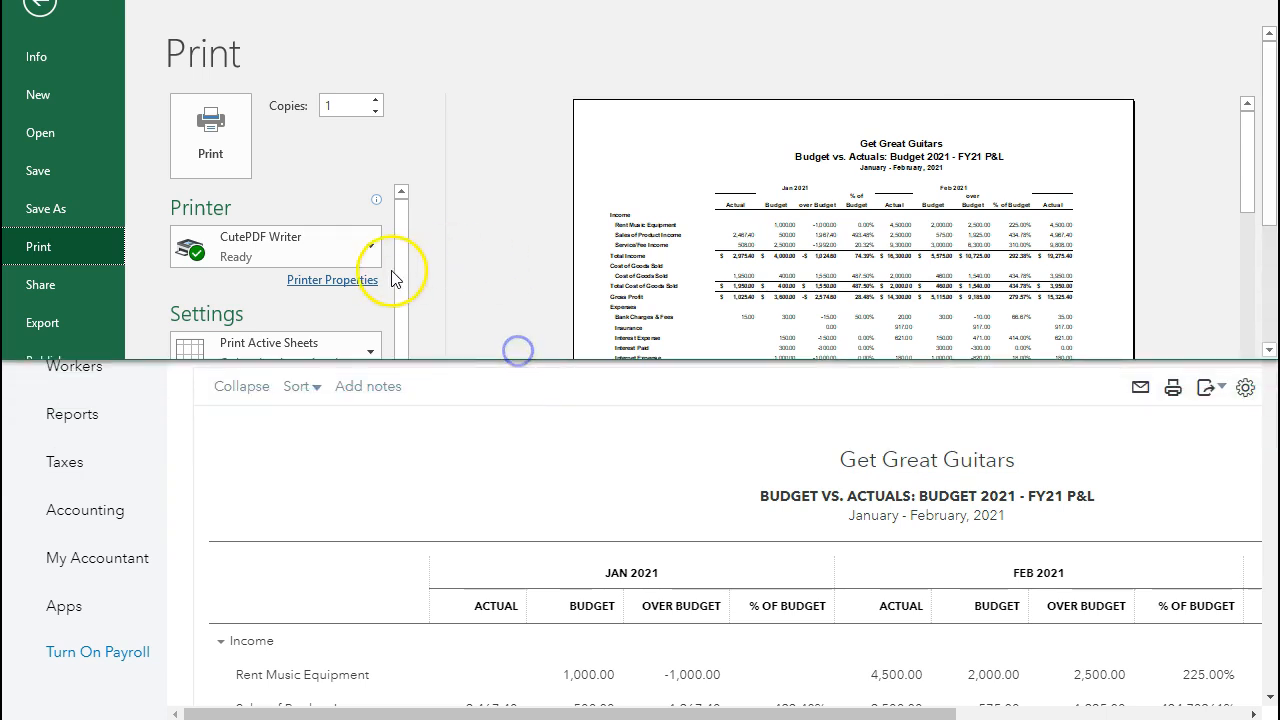
scroll(376, 272, down, 3)
scroll(376, 272, down, 2)
drag(400, 245, 400, 320)
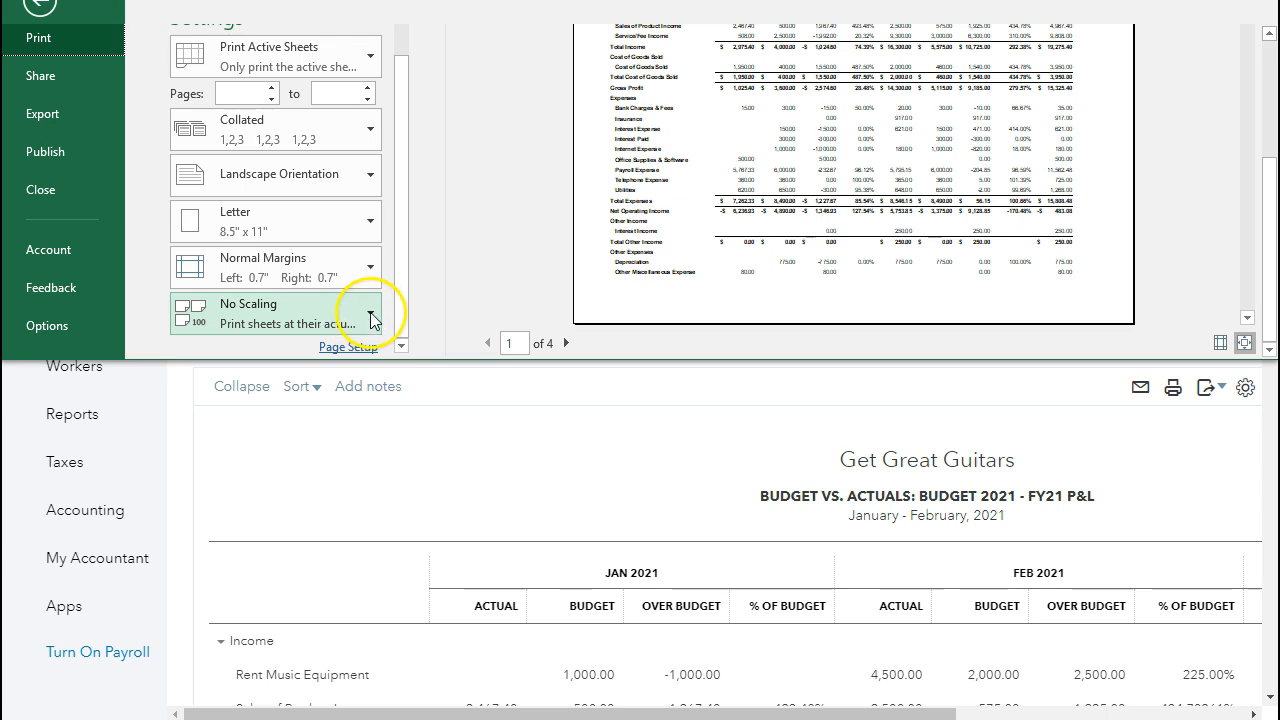
click(372, 316)
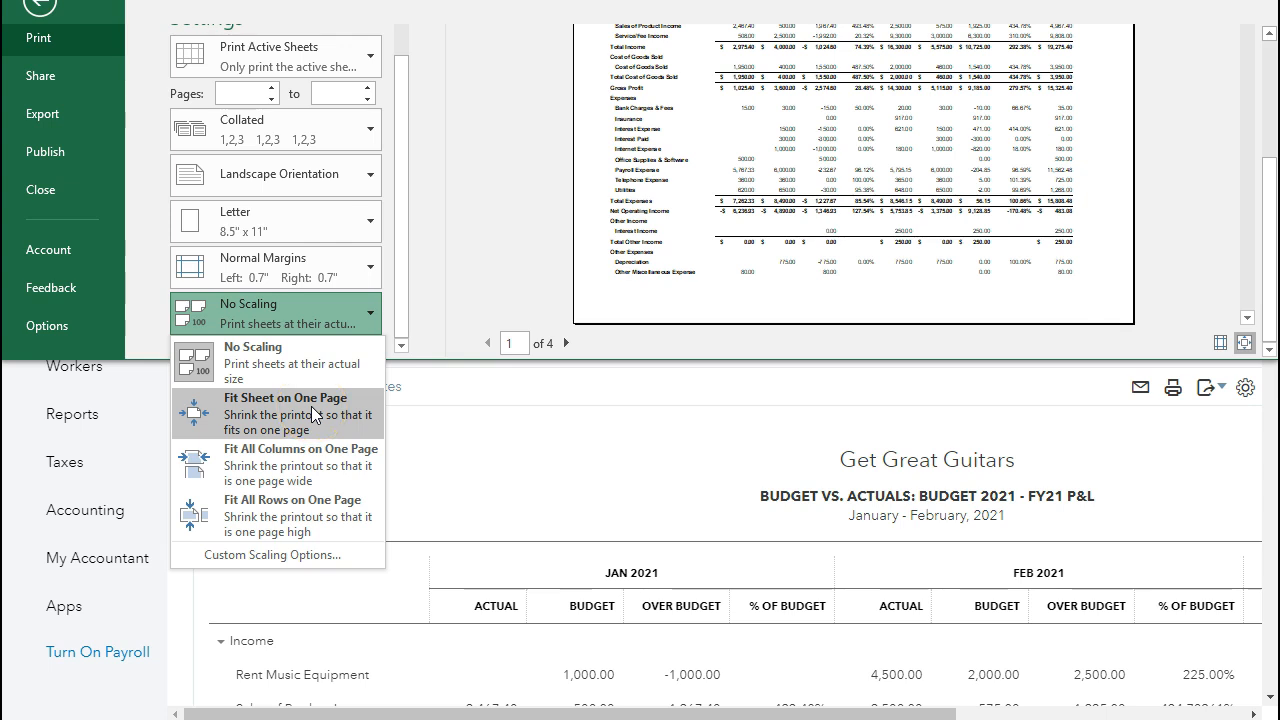
click(313, 413)
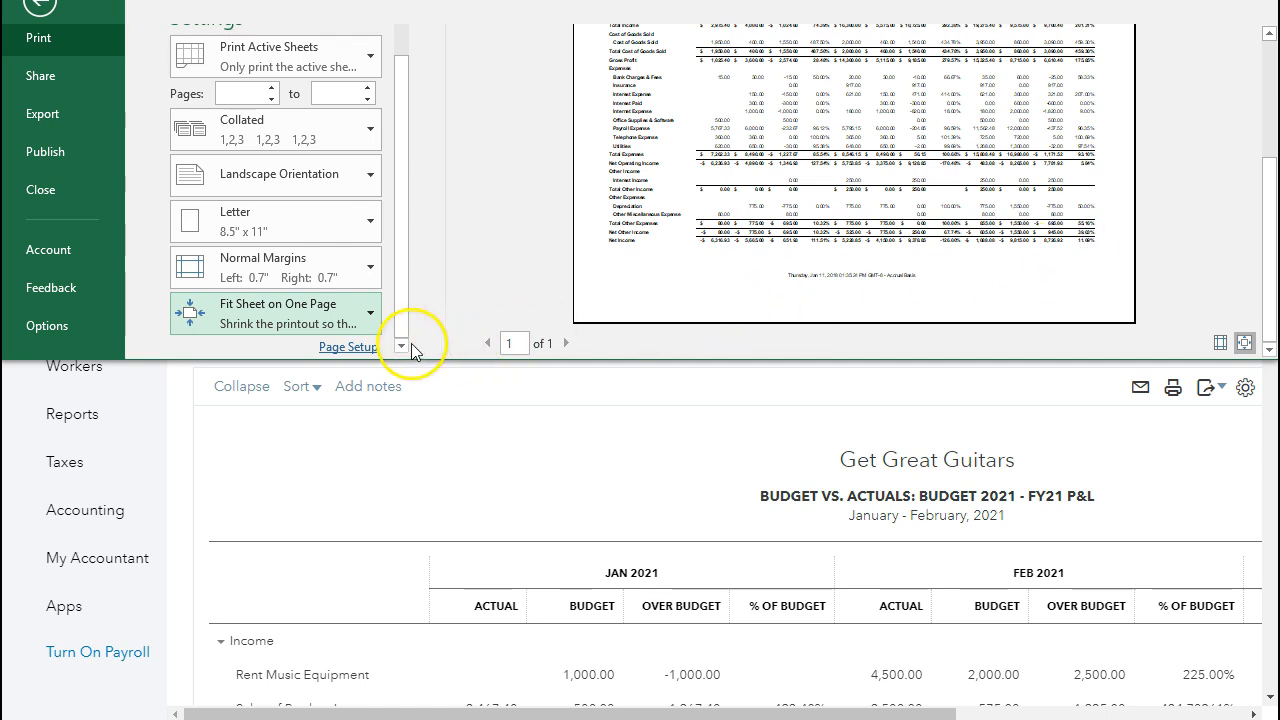
Change the print scaling to Fit All Columns on One Page, enlarge the Excel window again, and return to the worksheet
click(365, 314)
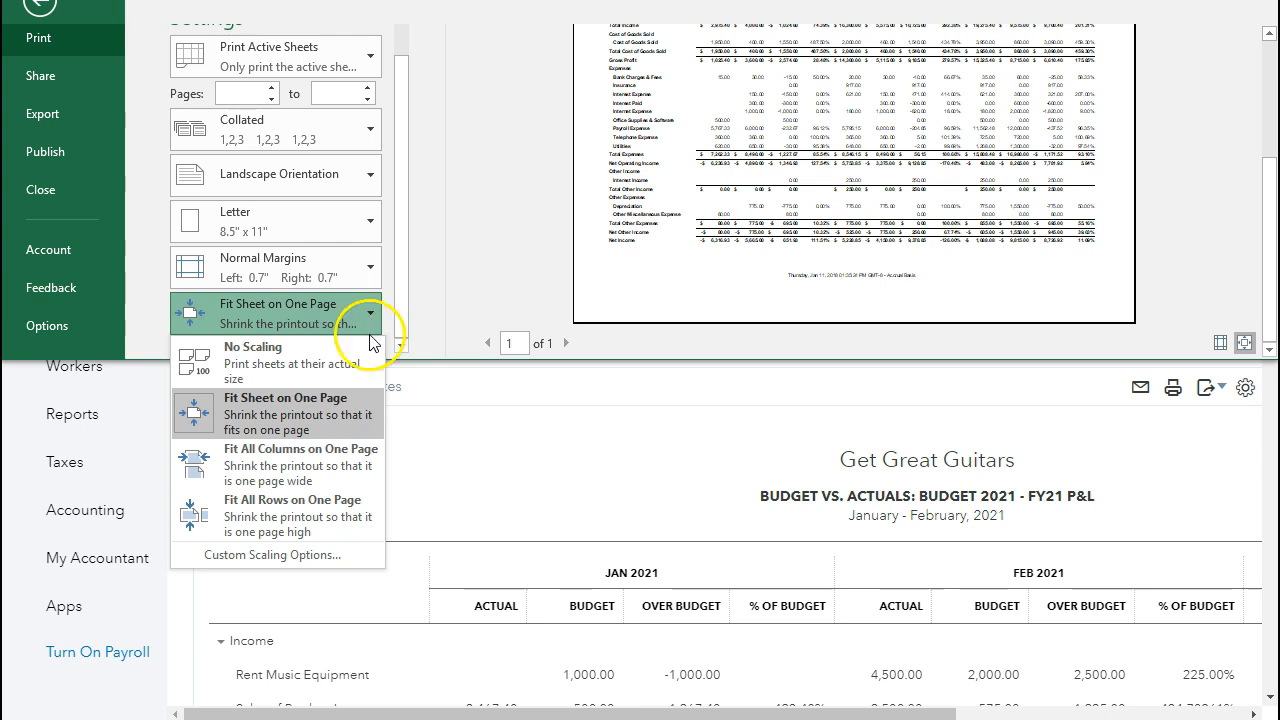
click(343, 463)
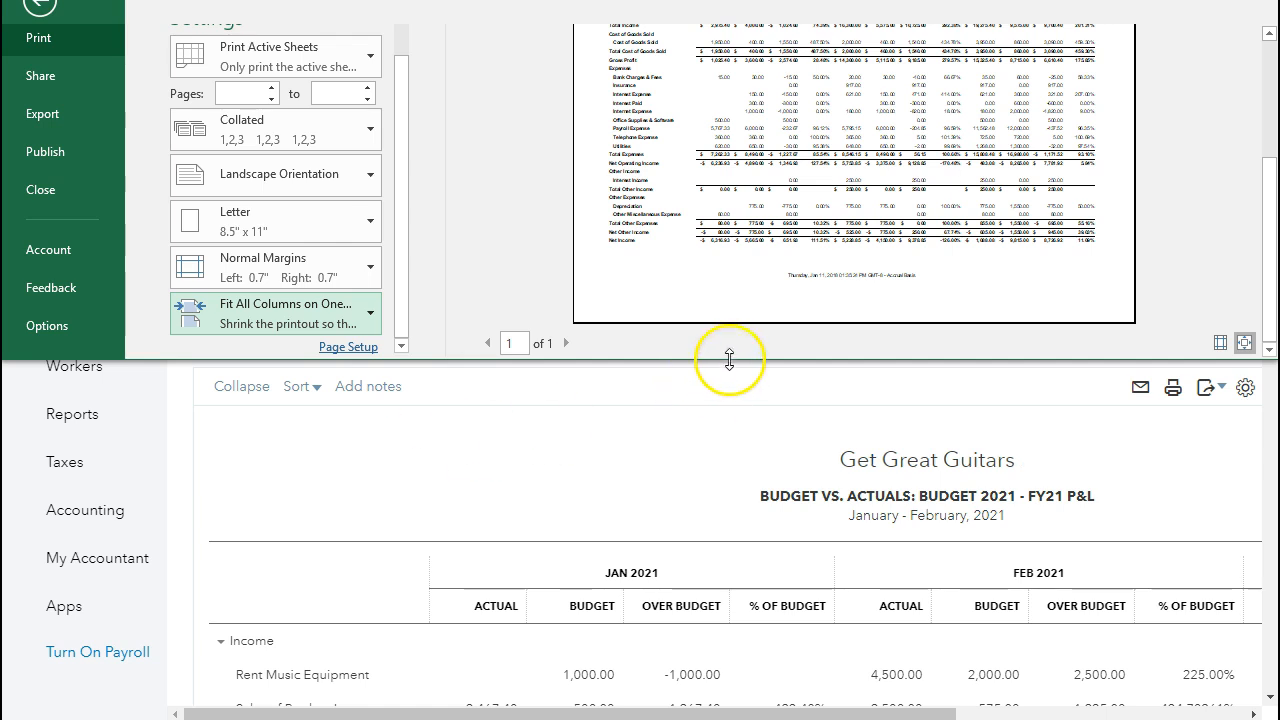
mouse_move(407, 0)
mouse_down()
mouse_move(411, 29)
mouse_move(412, 17)
mouse_up()
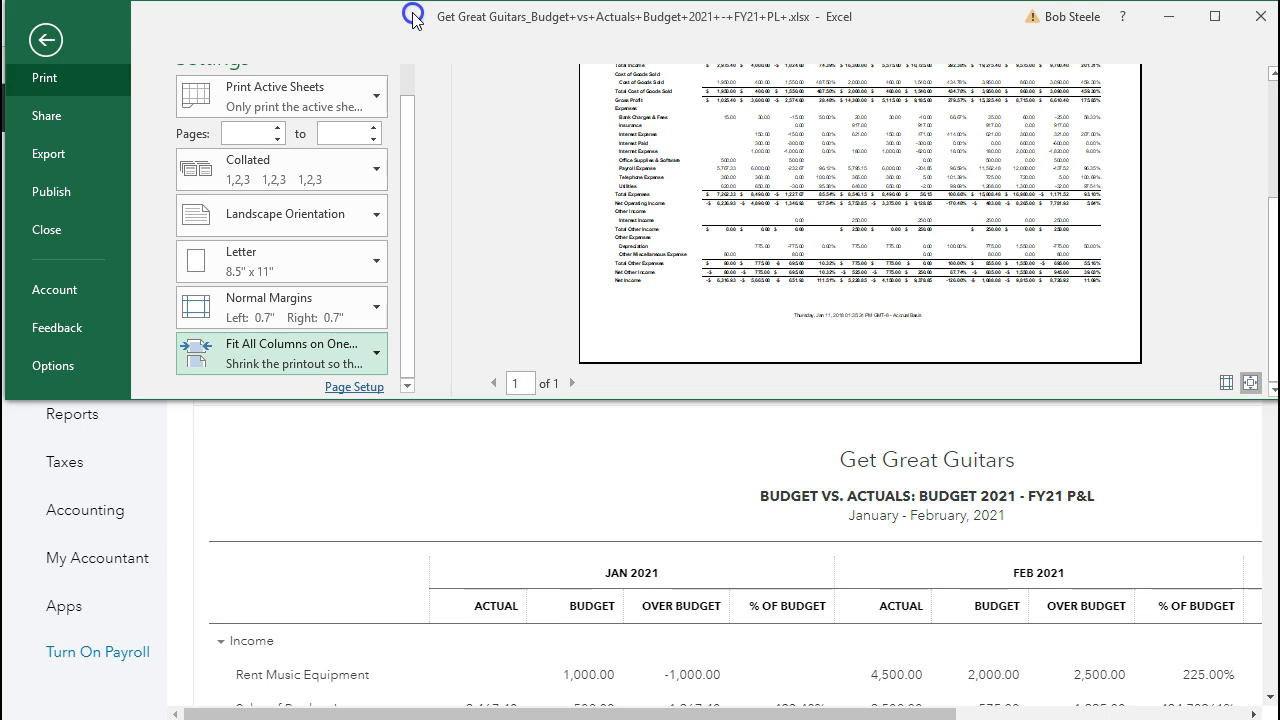
drag(663, 397, 680, 710)
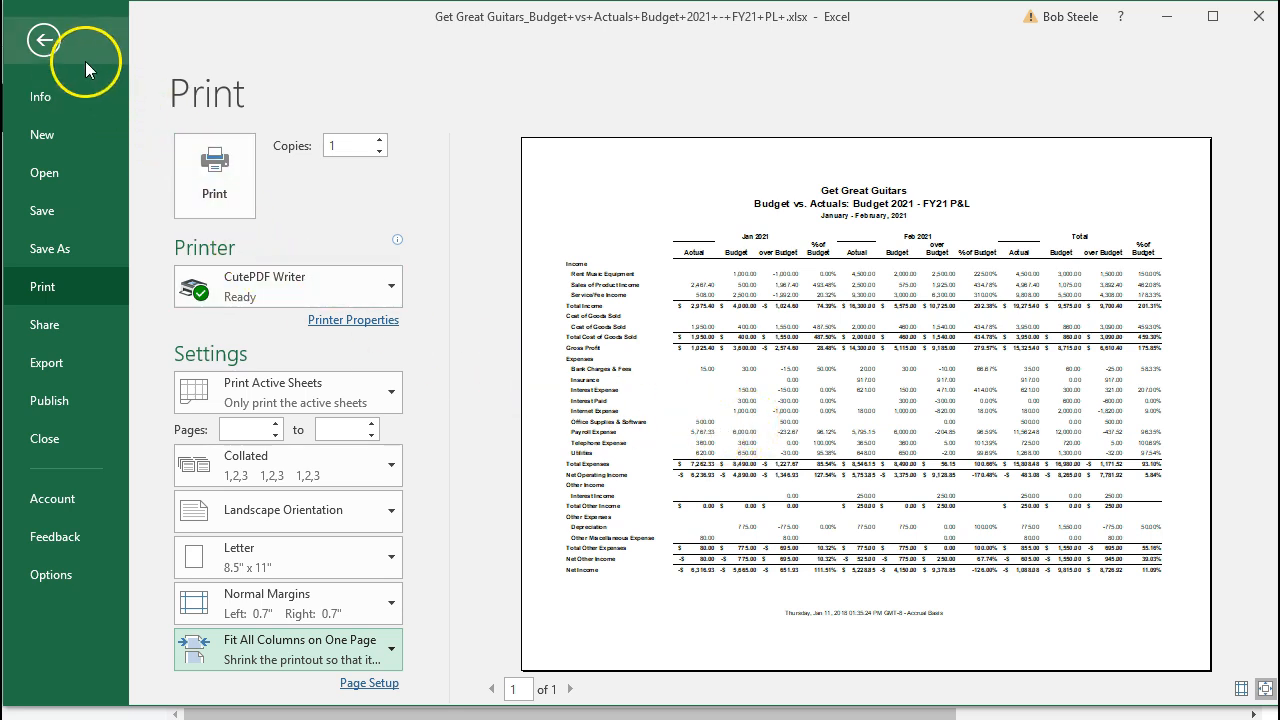
click(44, 41)
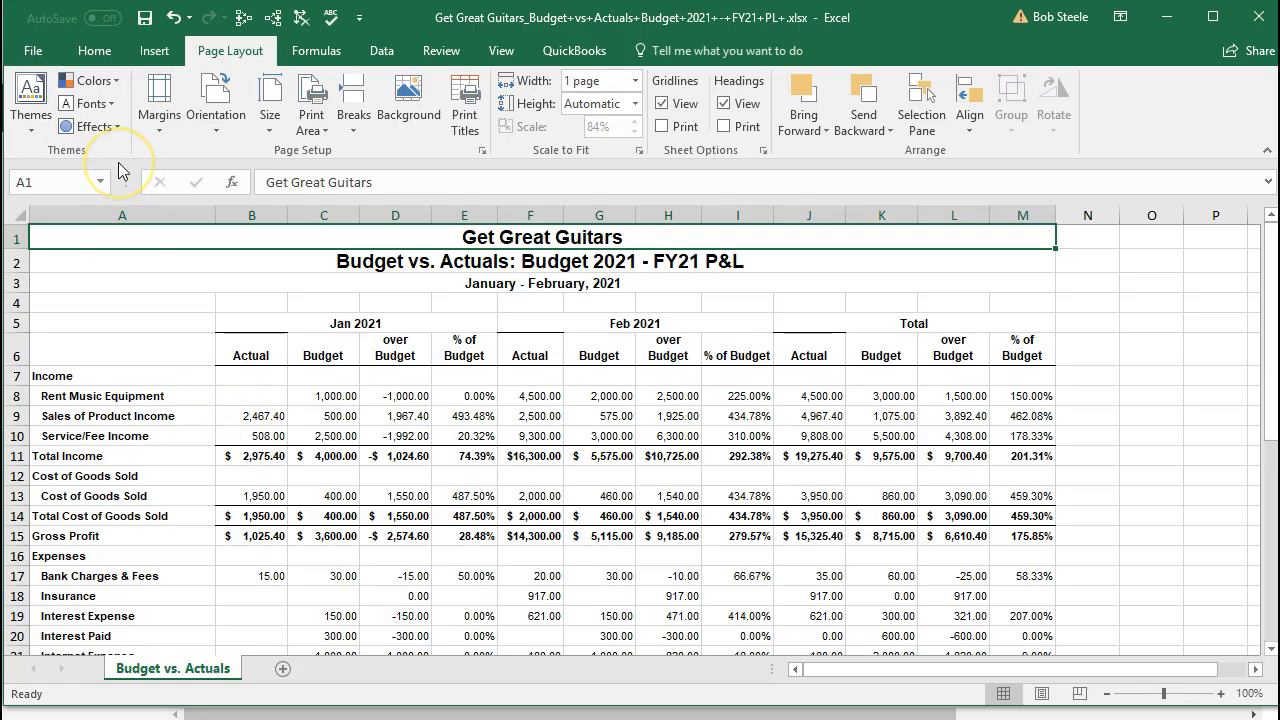
Save the Budget vs. Actuals workbook as an Excel Workbook in the Excel Docs 11 folder, keeping its file name
click(35, 52)
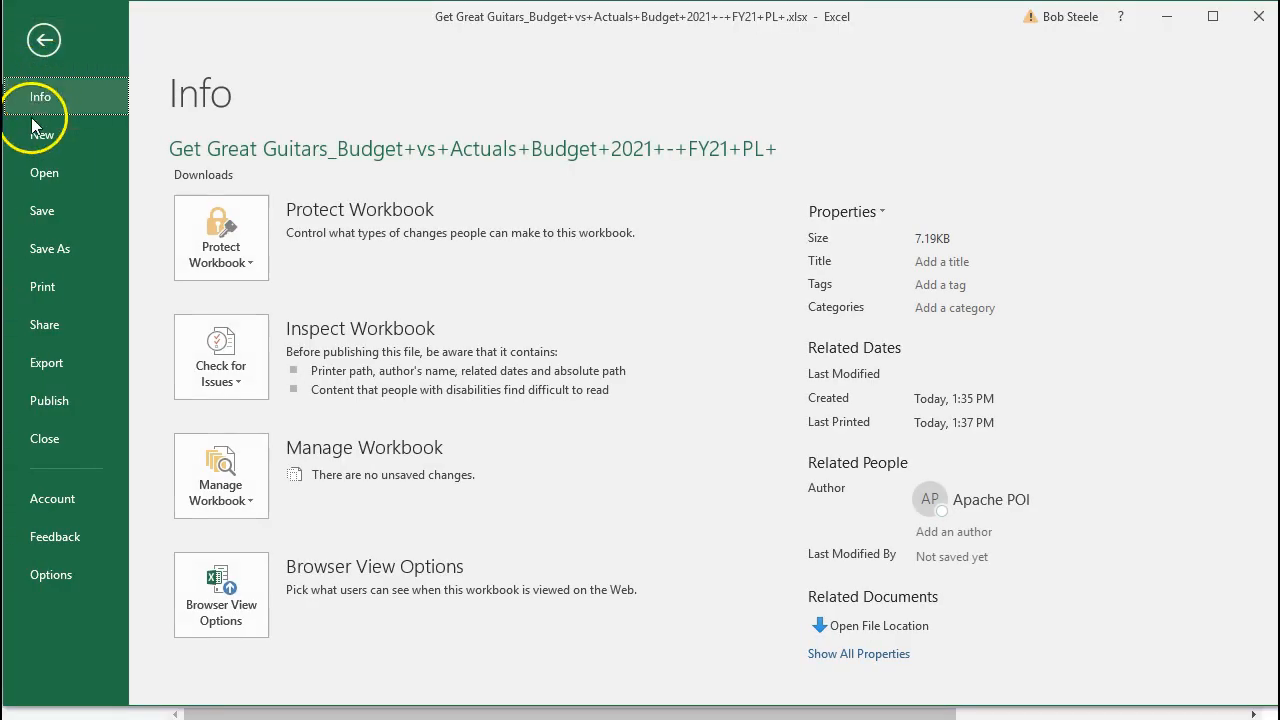
click(69, 249)
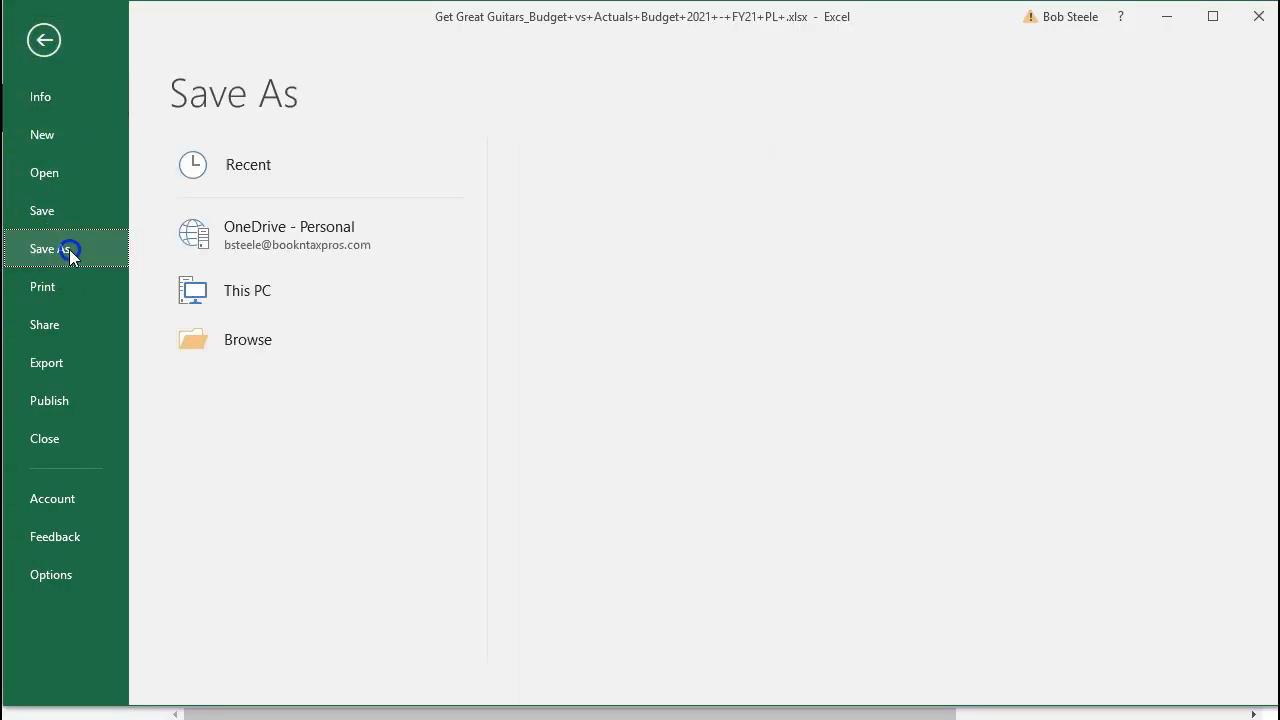
click(292, 397)
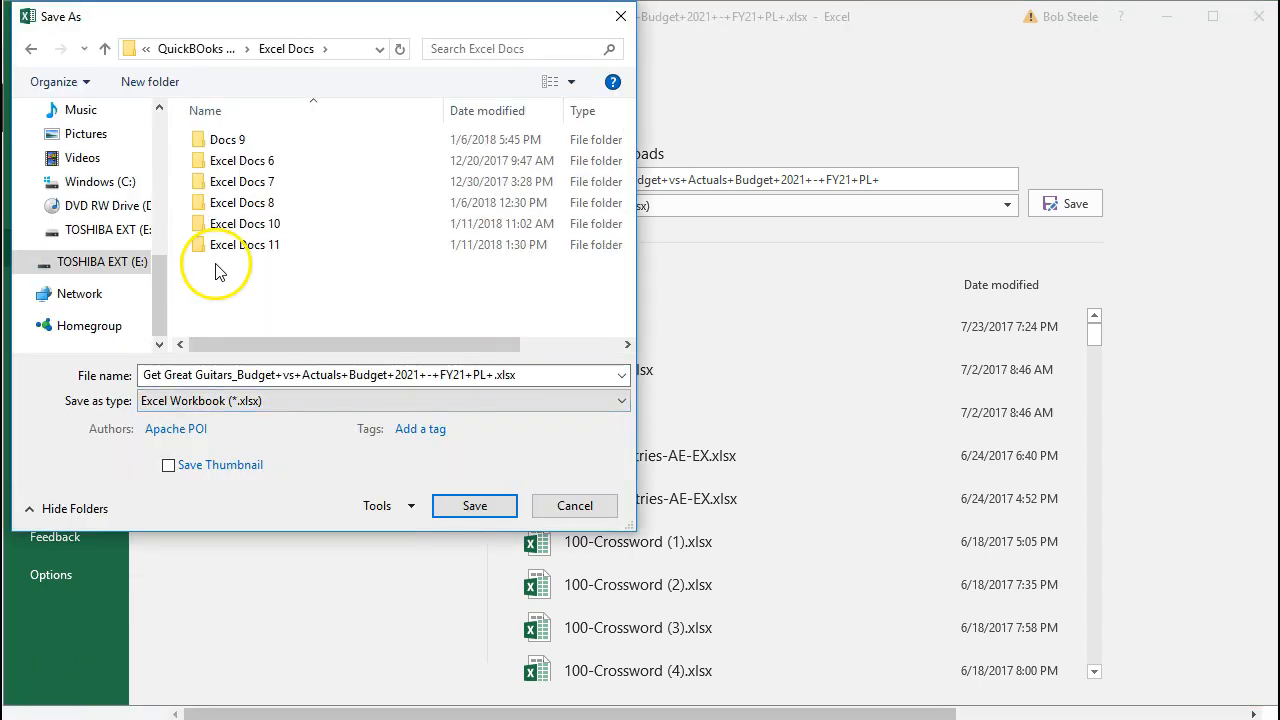
click(224, 251)
double_click(224, 251)
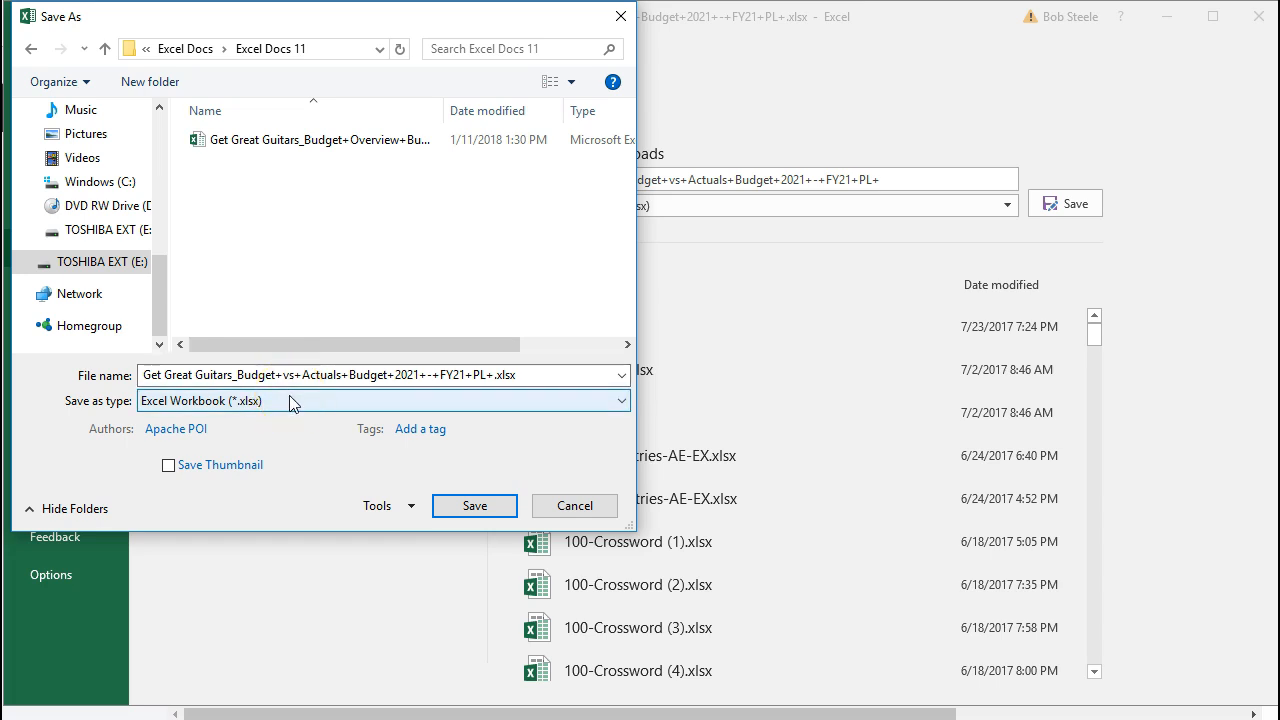
click(295, 322)
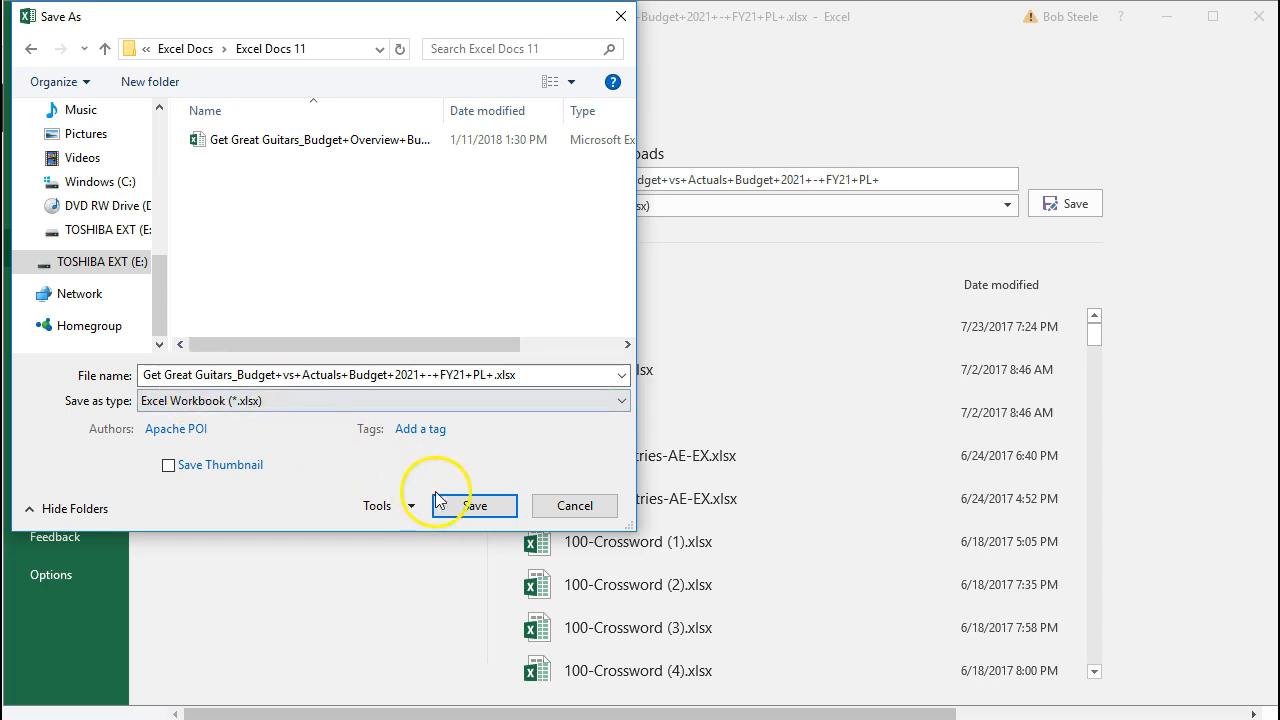
click(474, 506)
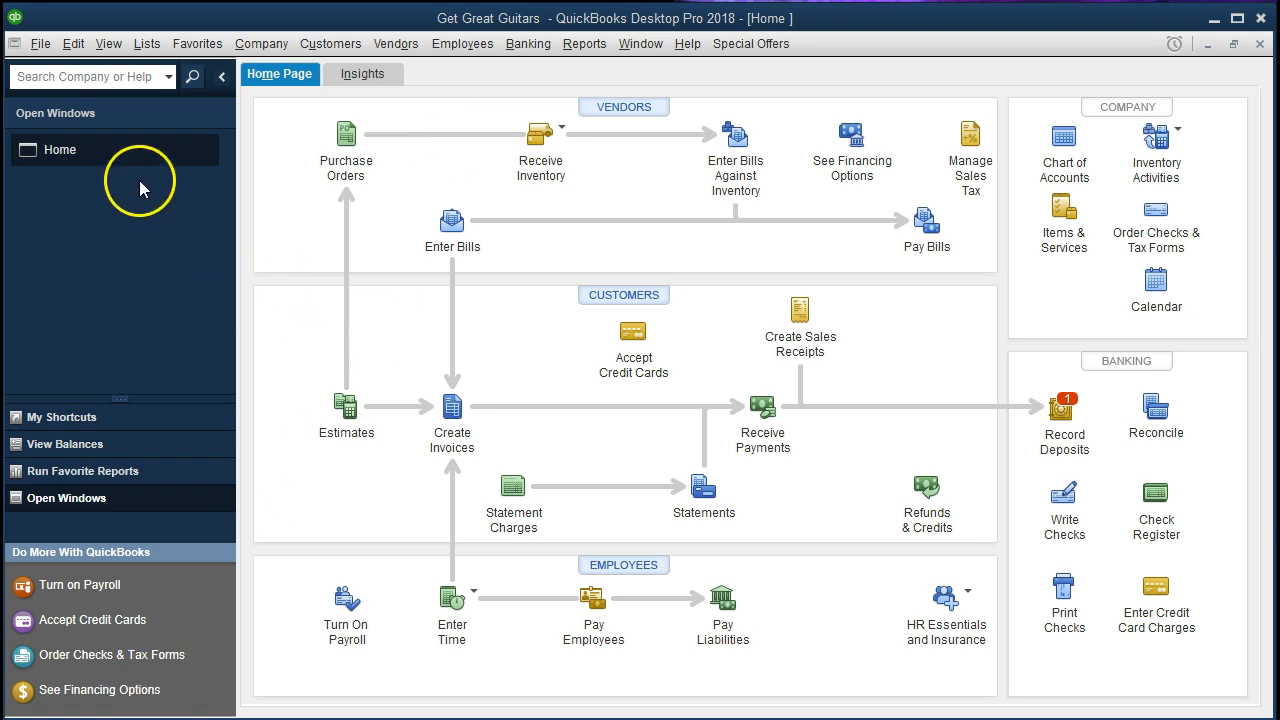
click(41, 45)
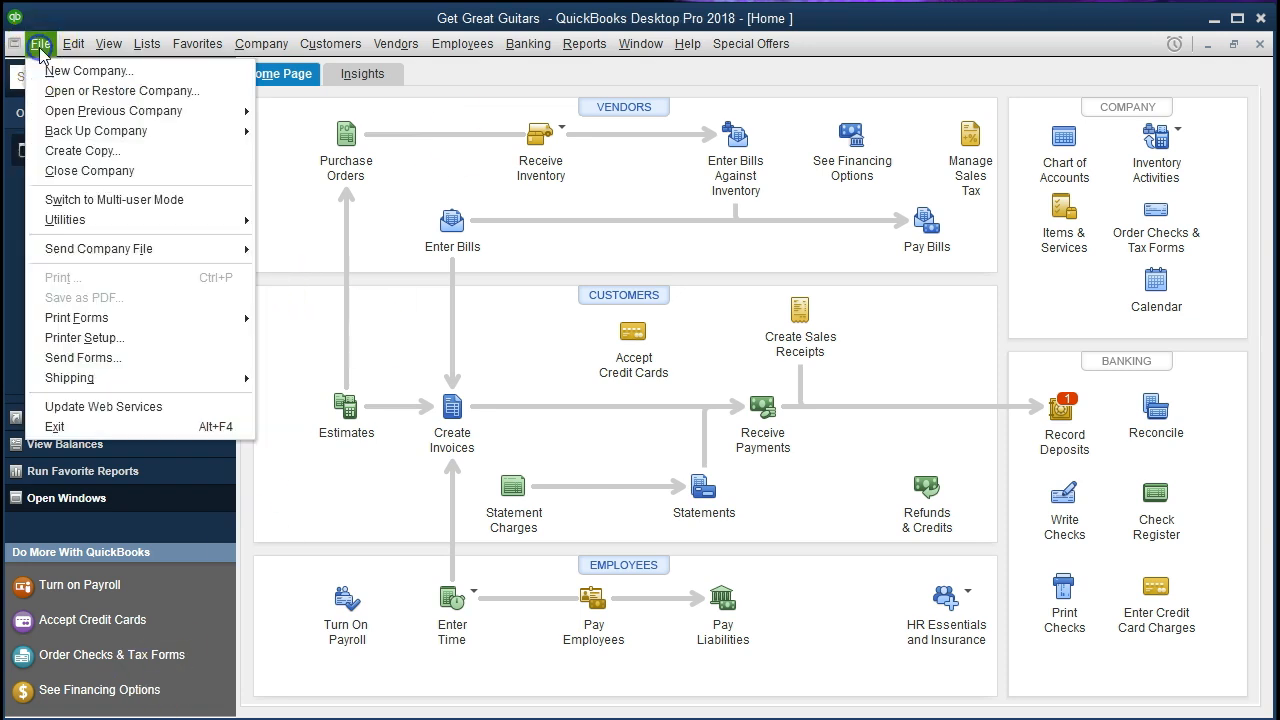
click(41, 45)
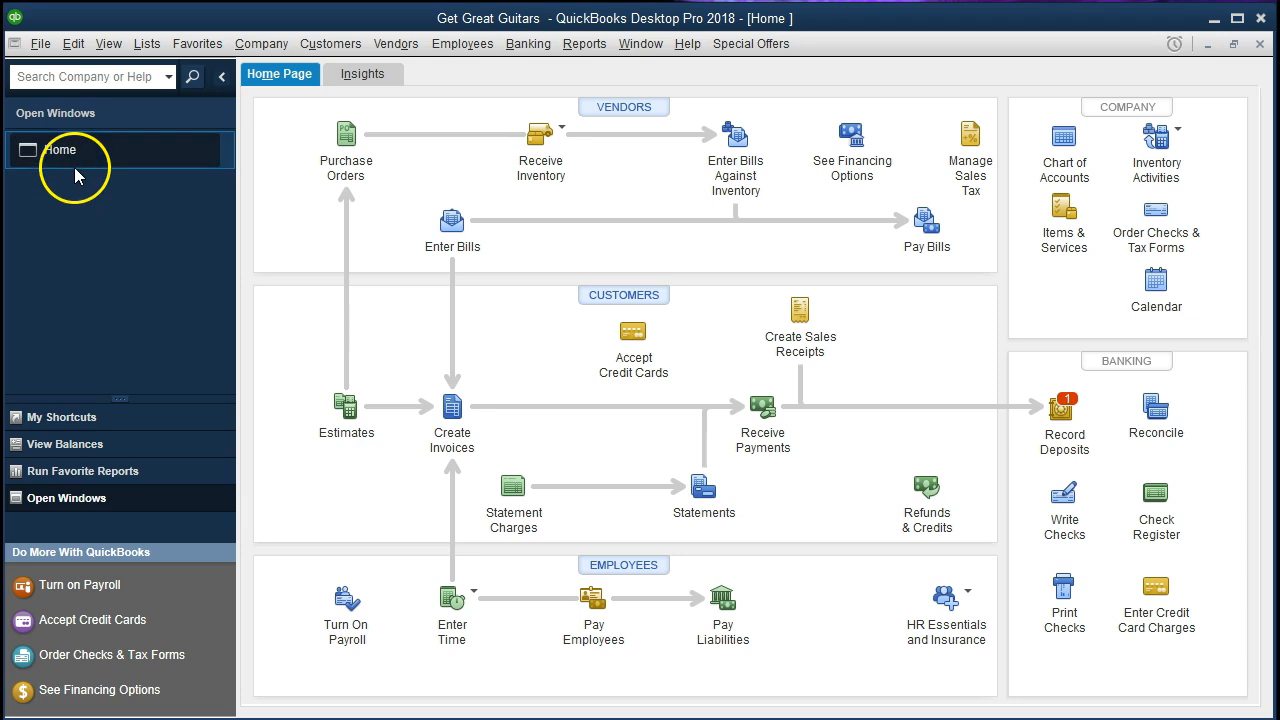
click(108, 44)
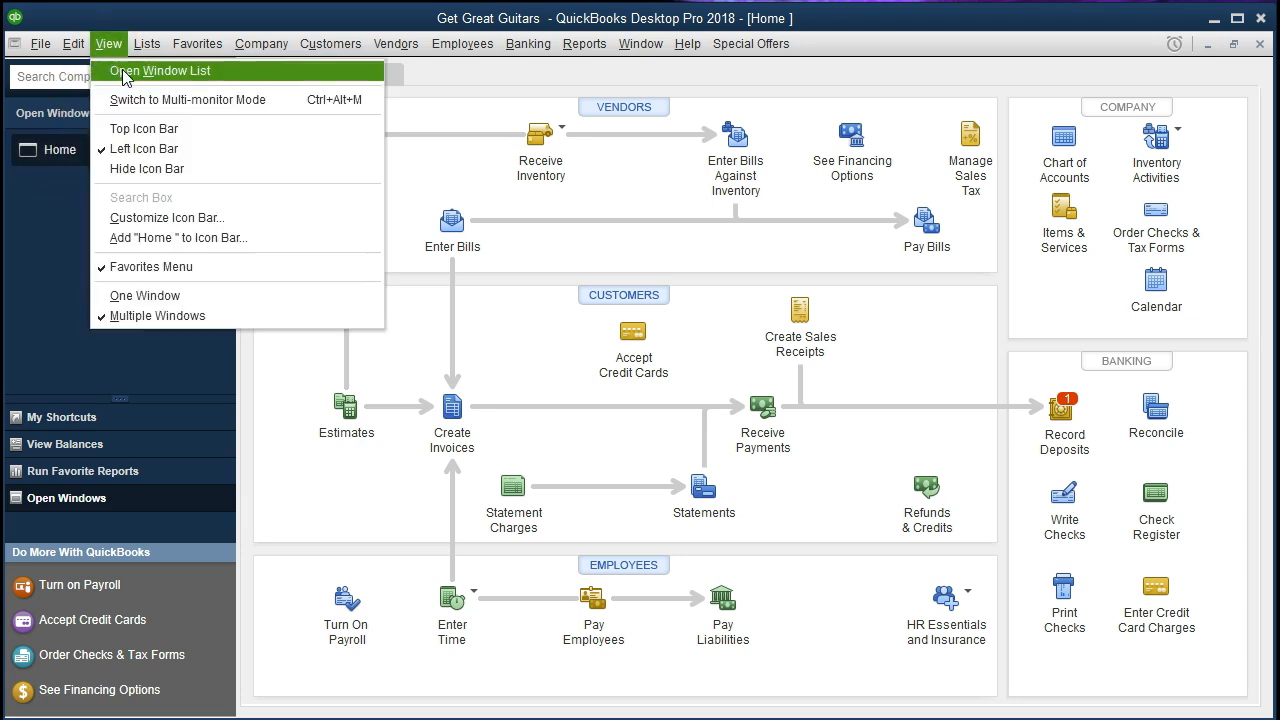
click(19, 229)
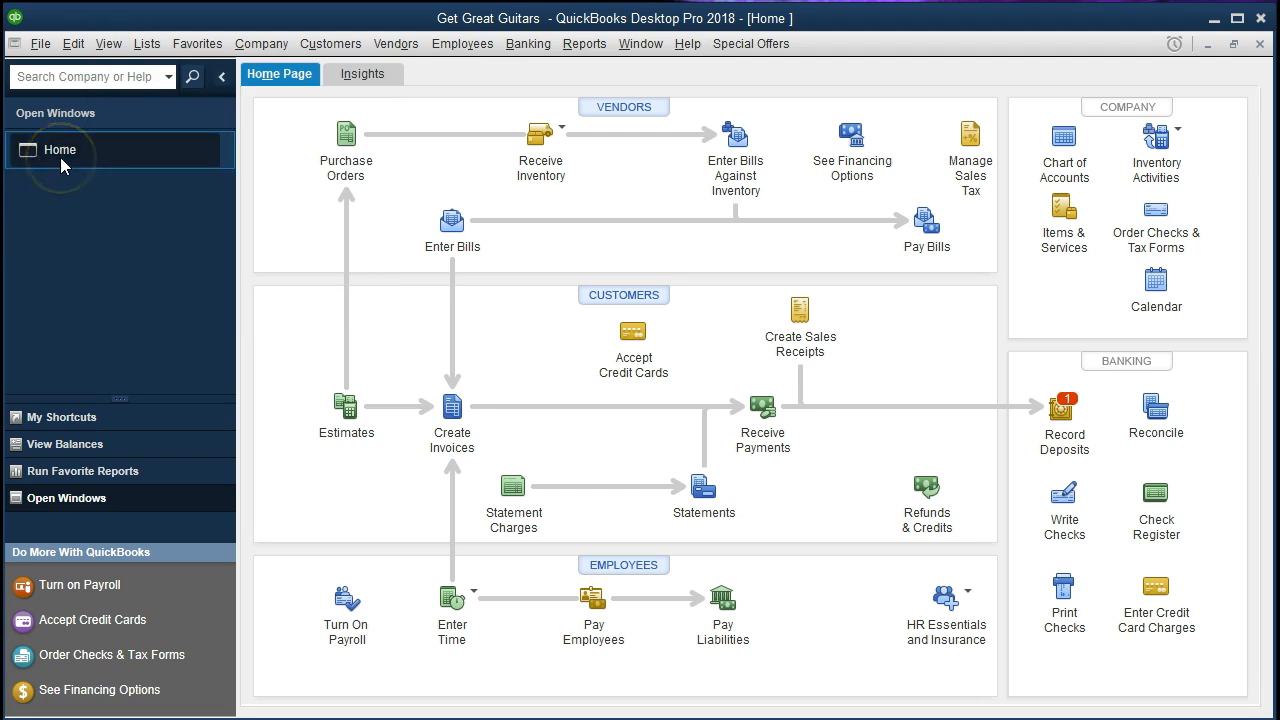
Open the company Home Page in QuickBooks Desktop
click(260, 45)
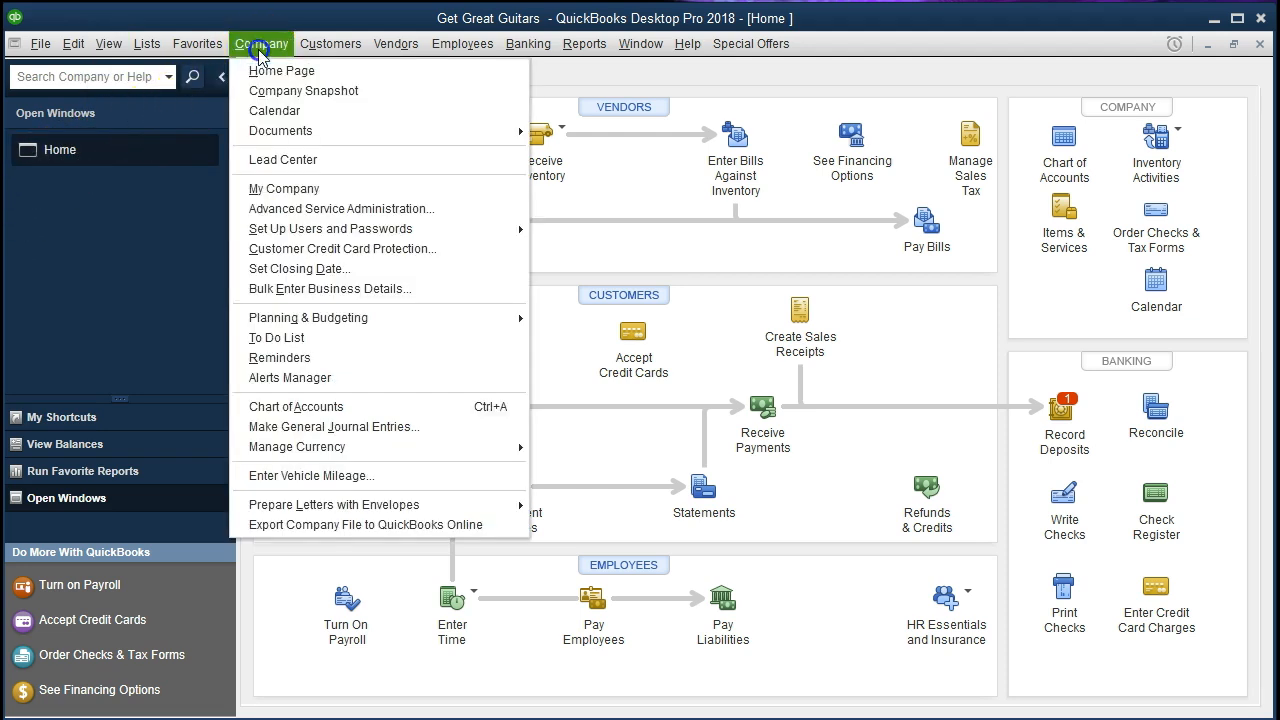
click(323, 75)
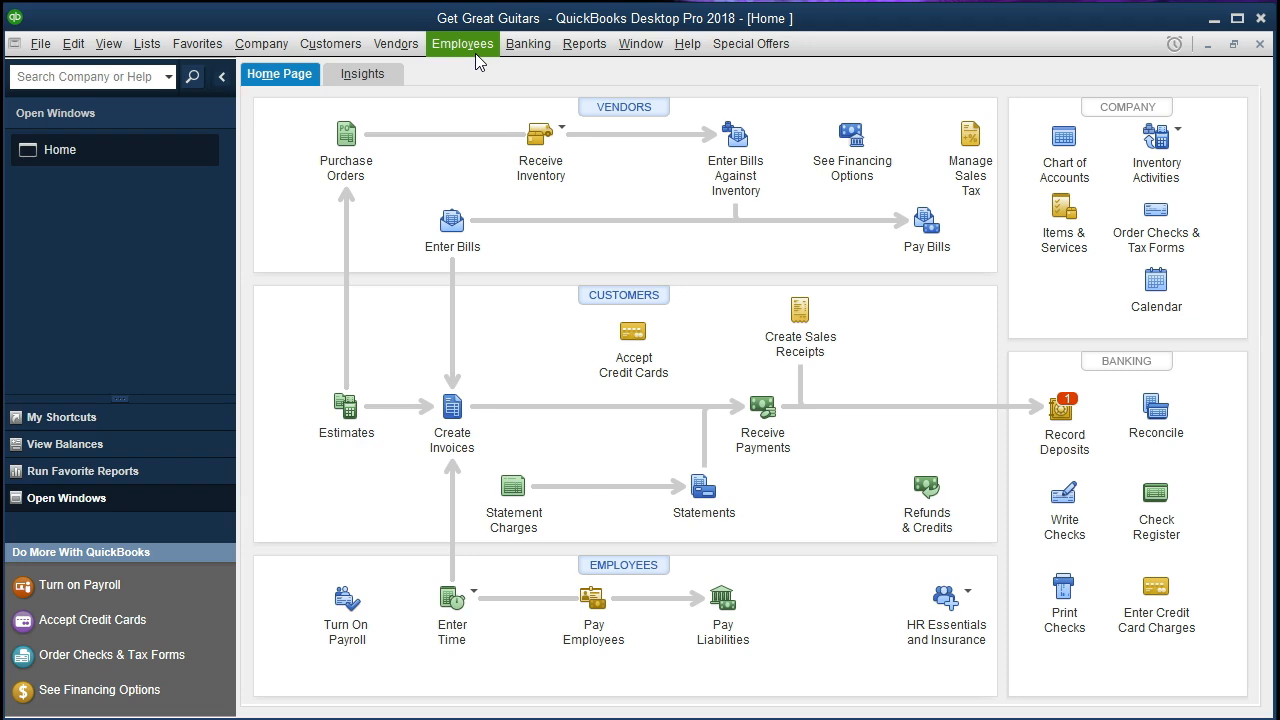
Open the Profit & Loss Standard report
click(580, 48)
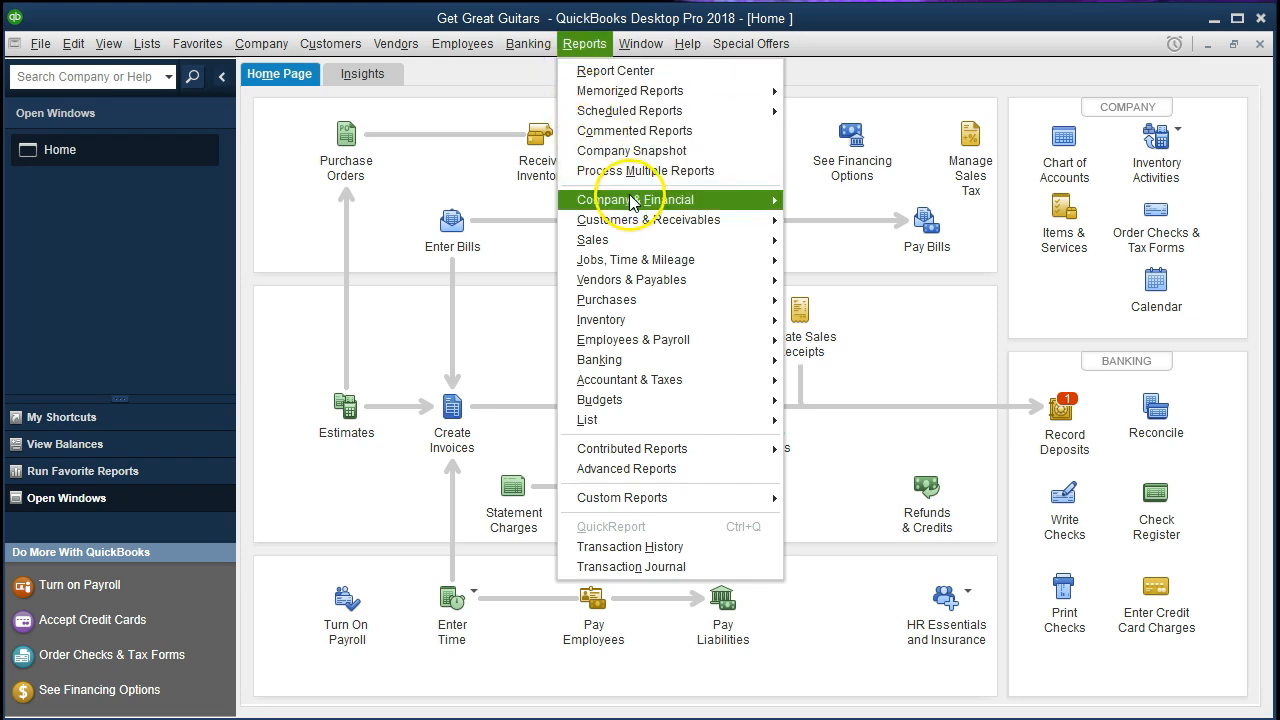
mouse_move(708, 202)
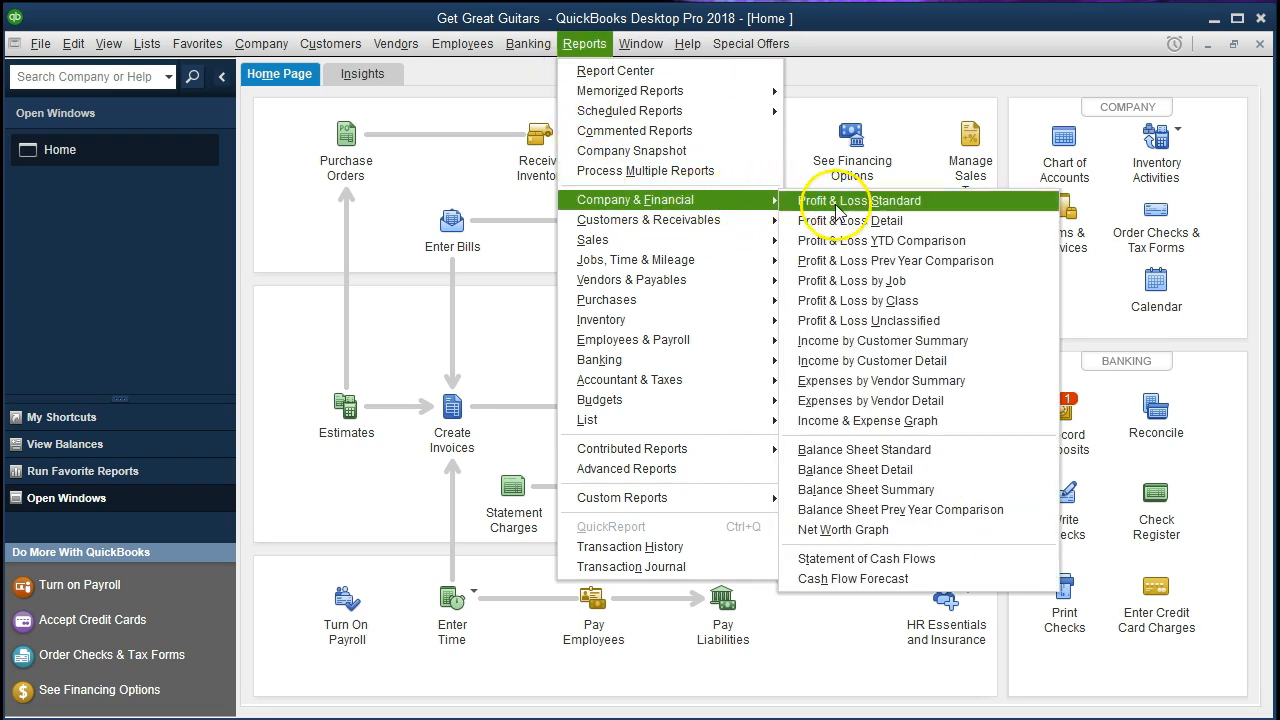
click(955, 210)
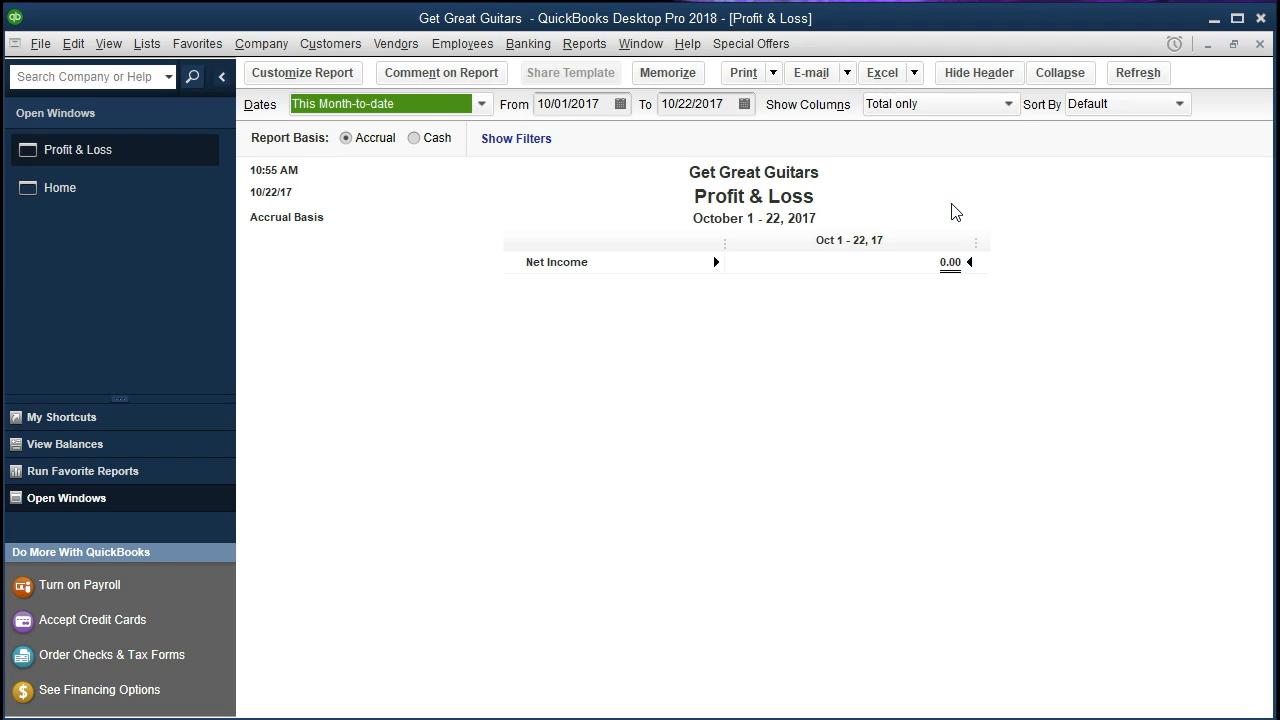
Set the Profit & Loss report period to 02/01/2021 through 02/28/2021 and review its income and expense lines down to net income
key(Tab)
text(02)
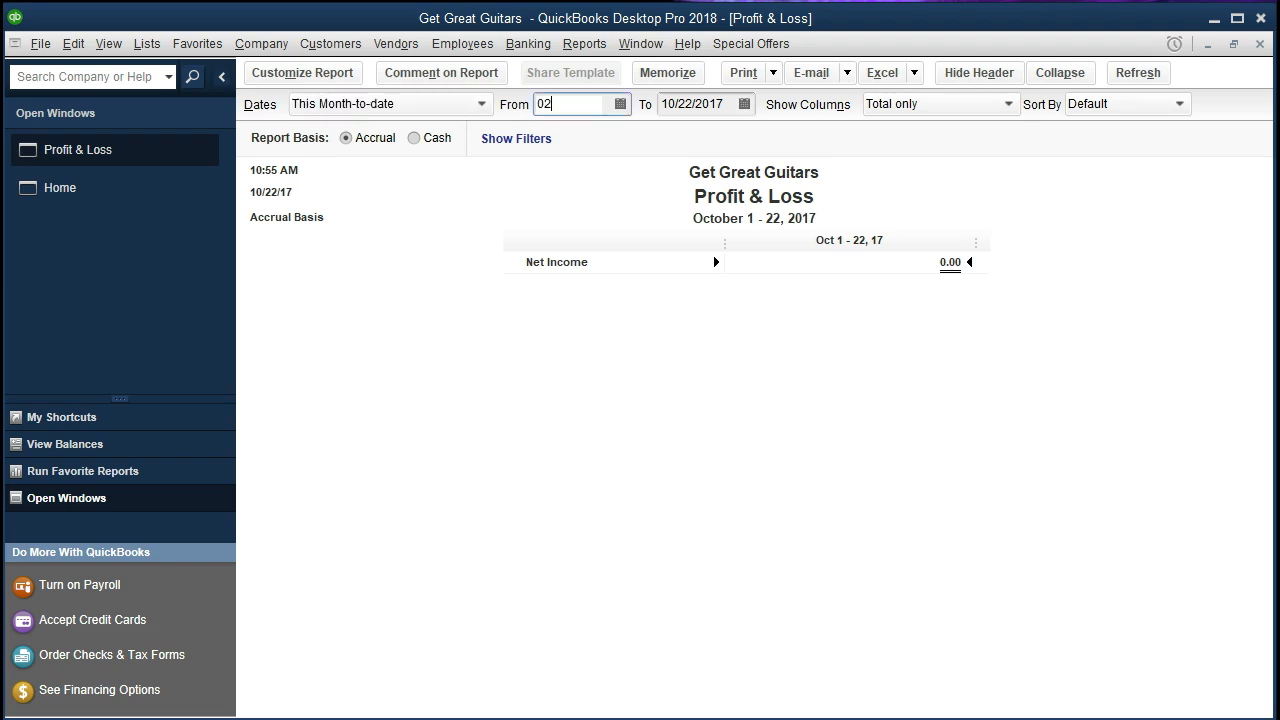
text(/28/2021)
key(Tab)
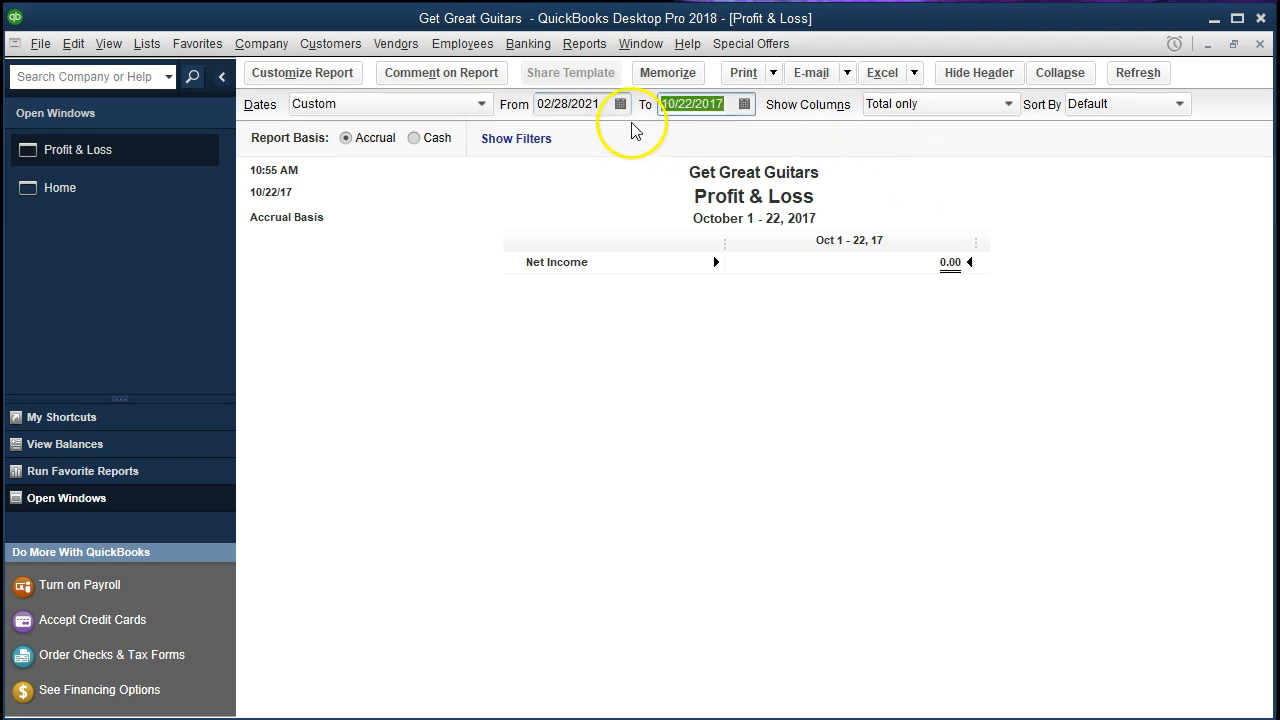
click(565, 108)
double_click(565, 105)
text(01)
key(Tab)
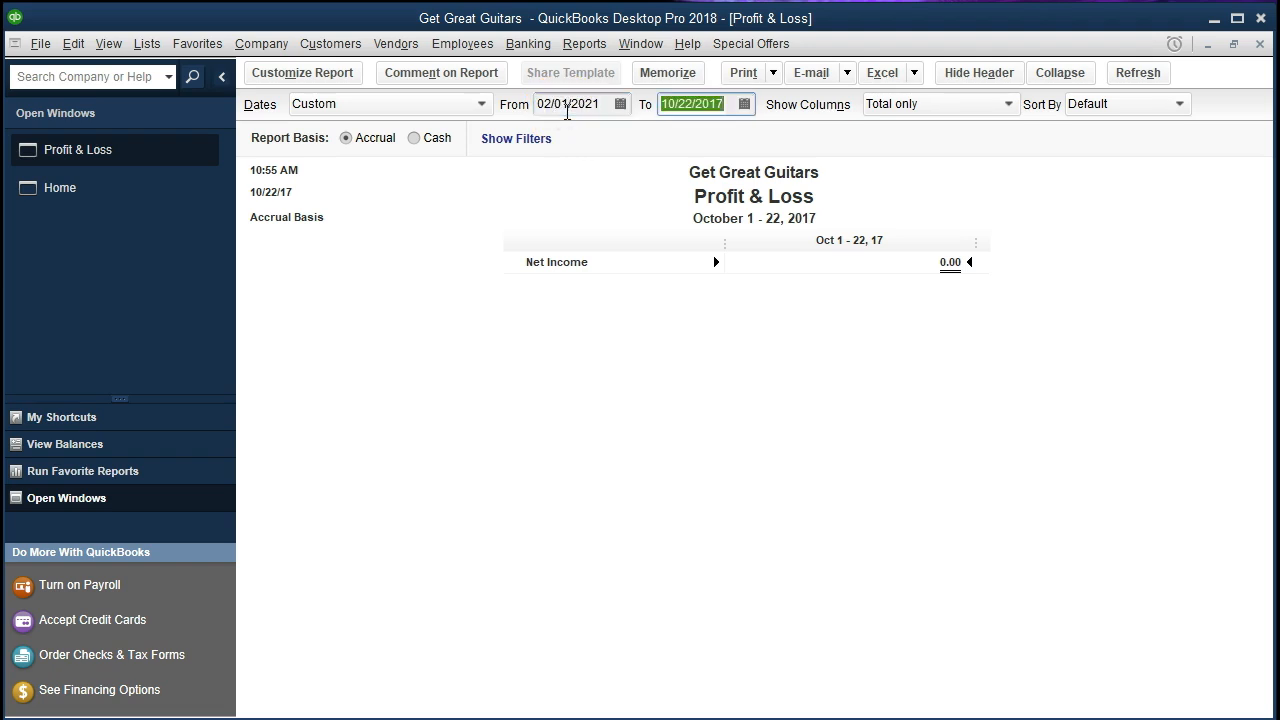
text(022821)
key(Tab)
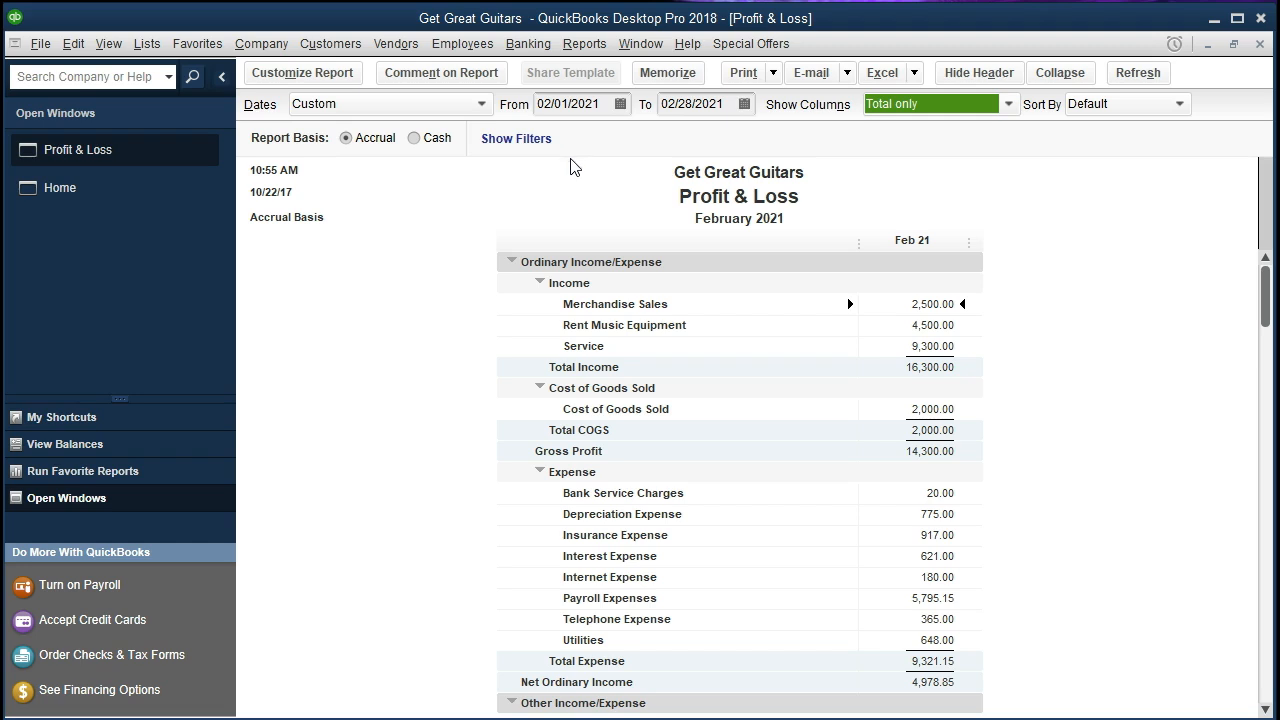
scroll(1061, 364, down, 2)
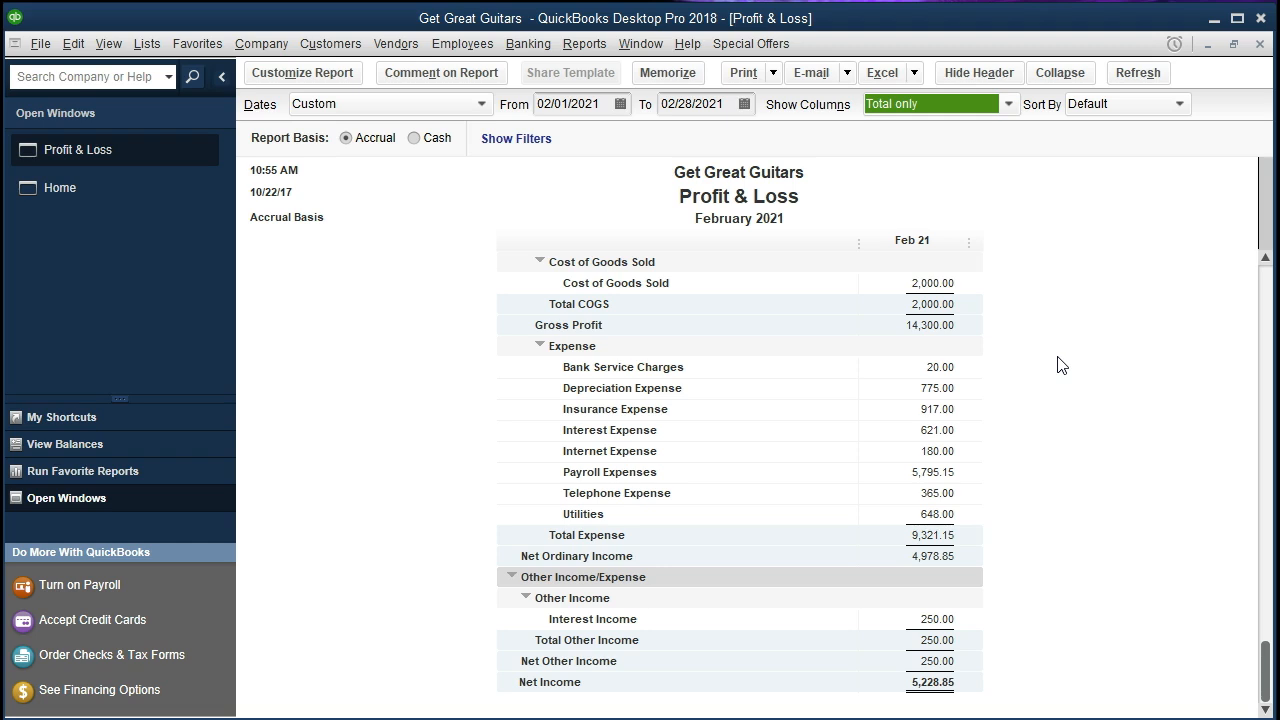
scroll(1061, 364, up, 2)
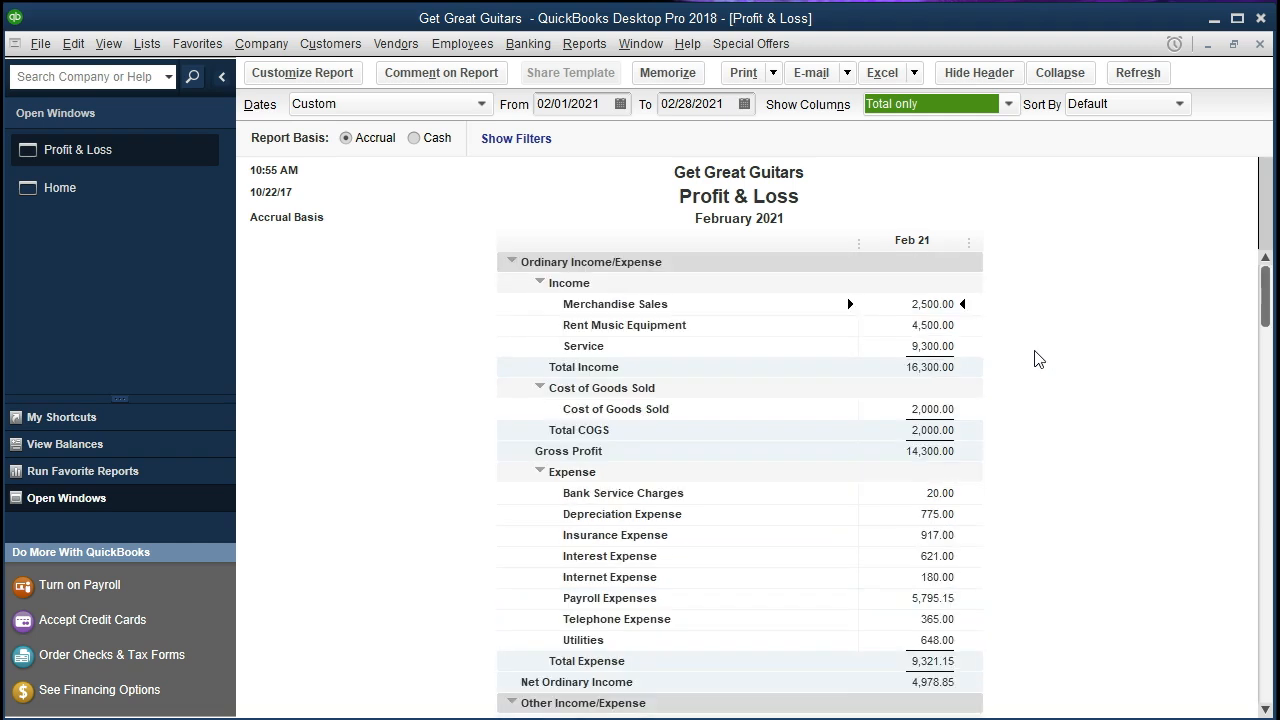
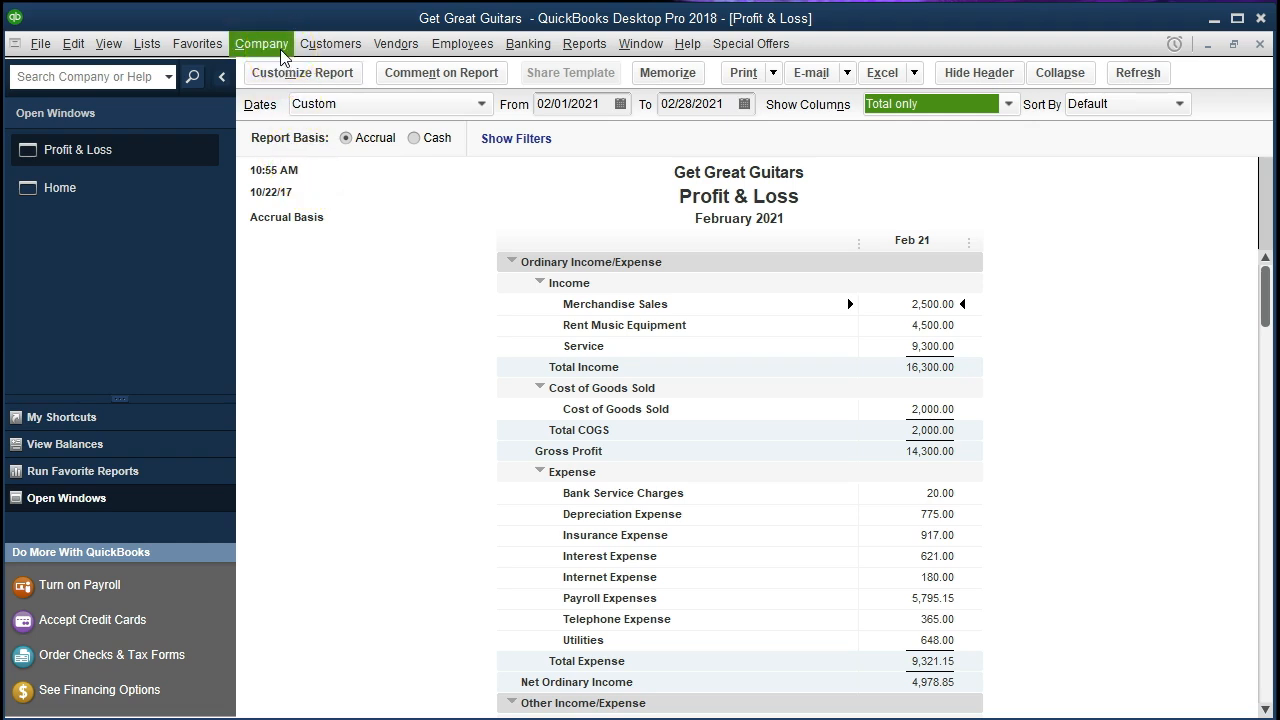
Create a new 2021 Profit and Loss budget from scratch with no additional criteria
click(281, 50)
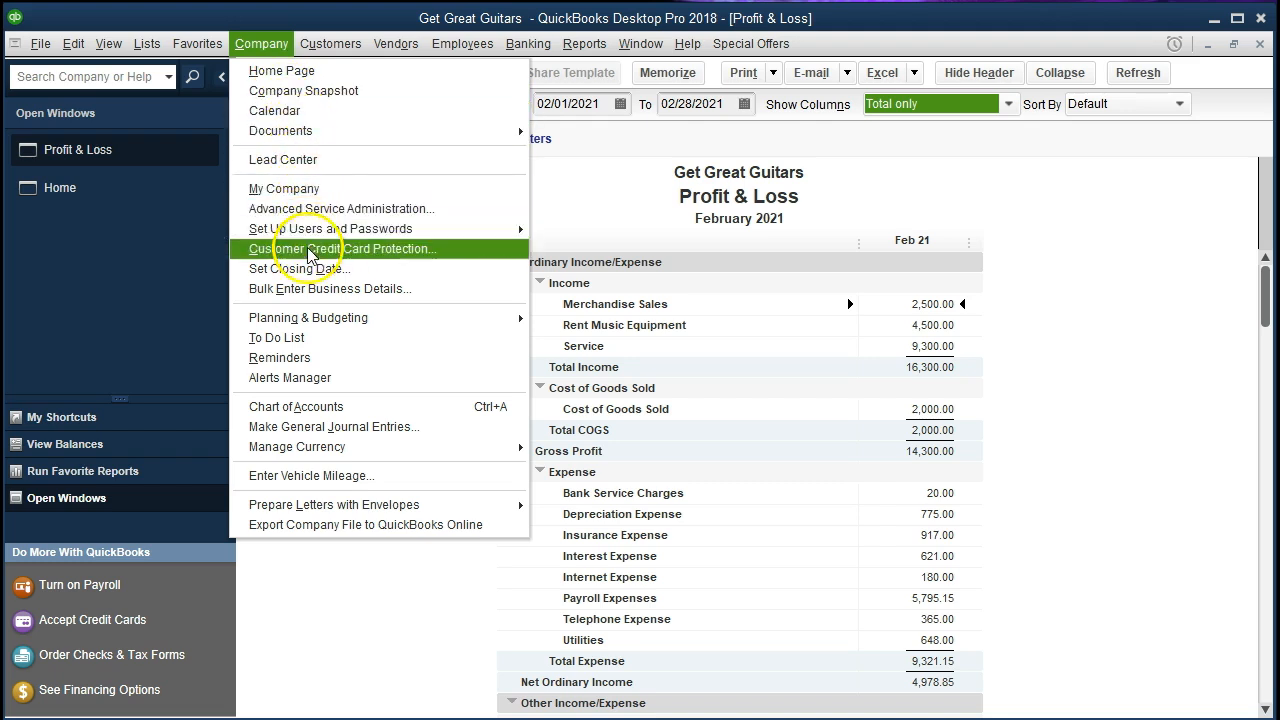
mouse_move(408, 323)
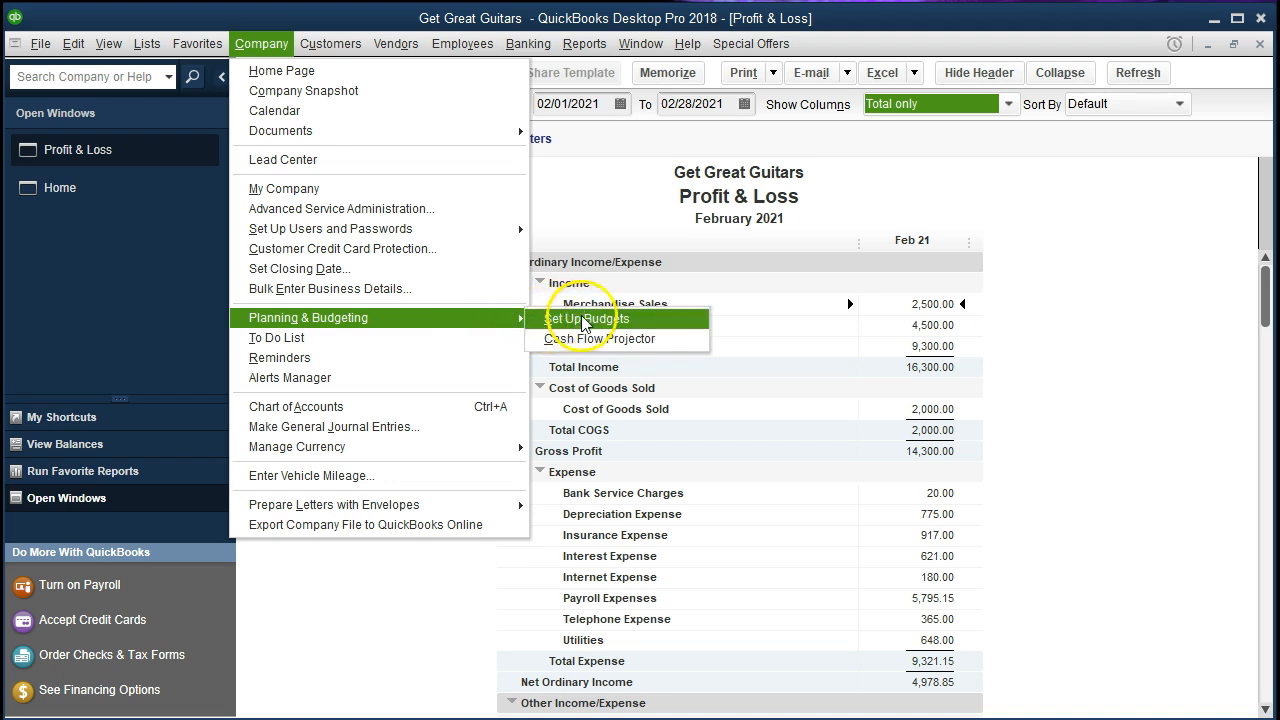
click(657, 320)
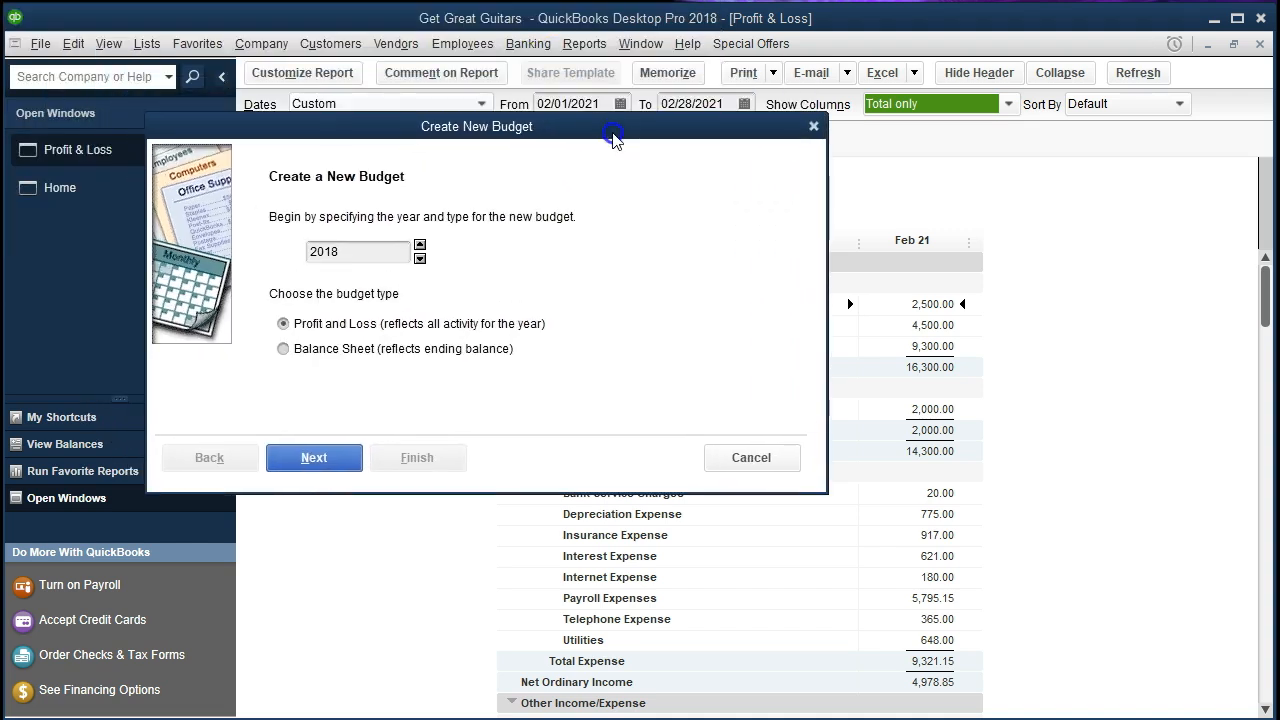
click(420, 245)
click(420, 245)
click(420, 245)
click(318, 462)
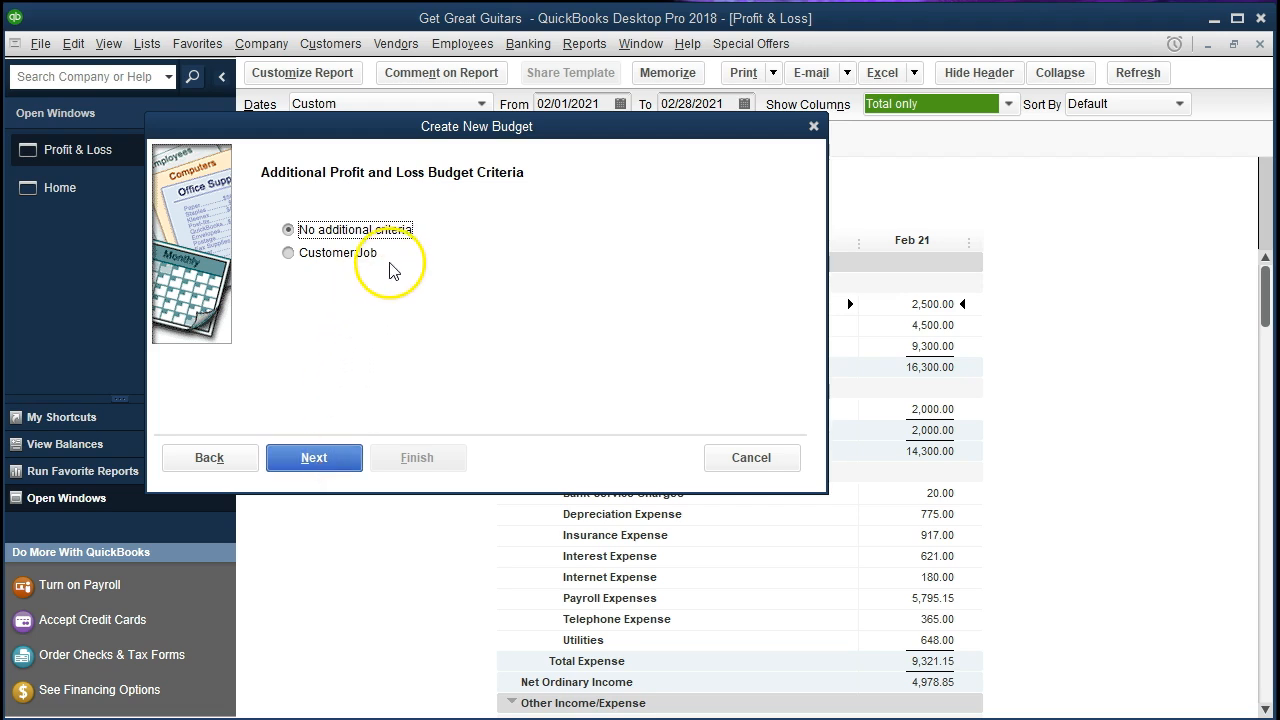
click(314, 460)
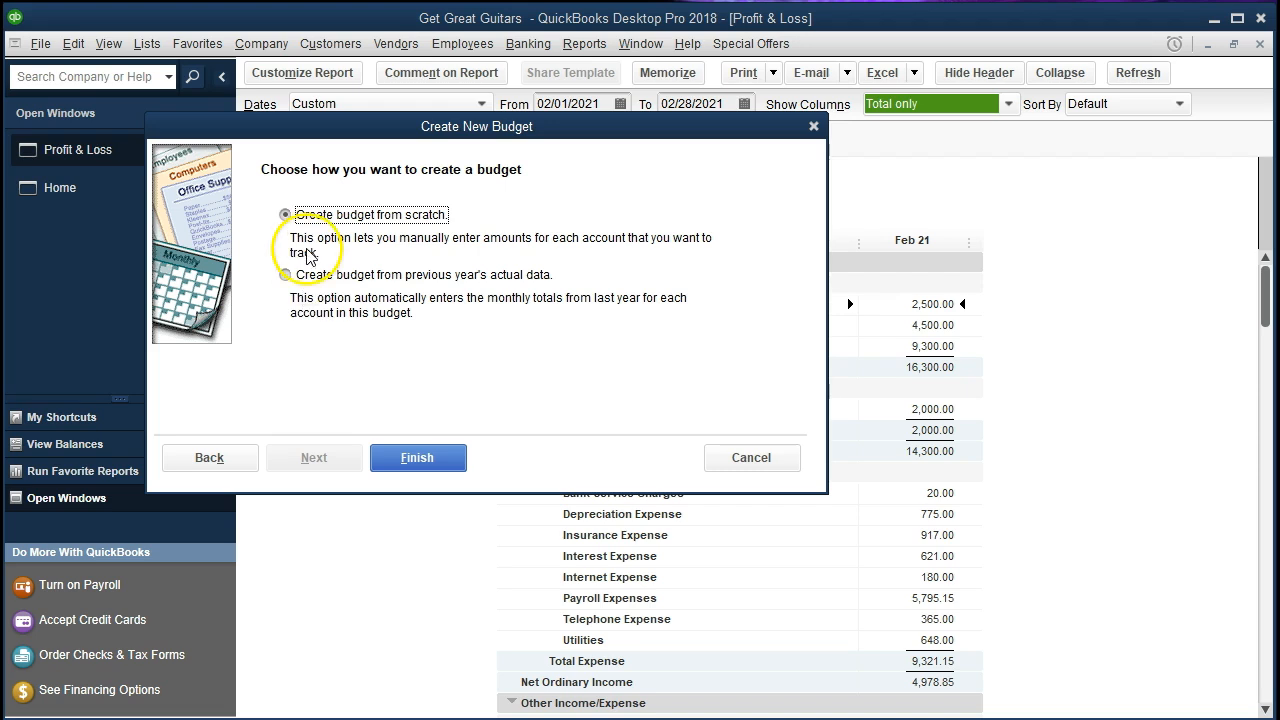
click(437, 457)
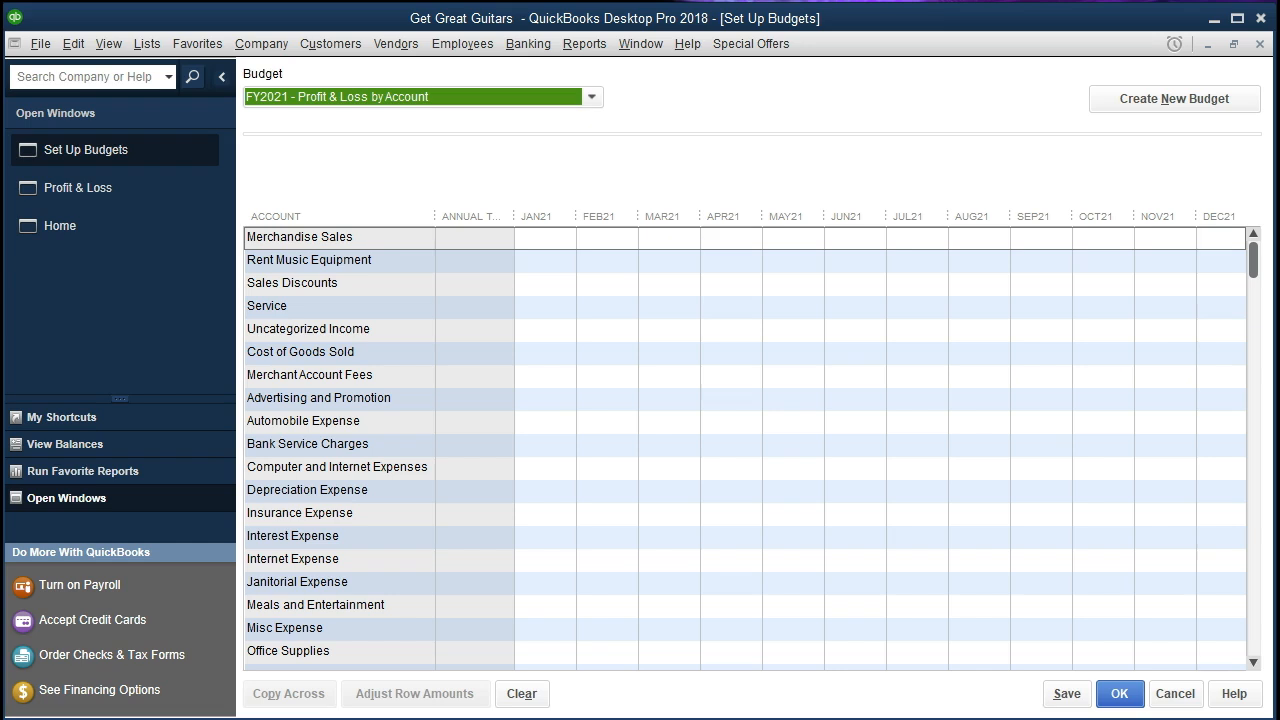
Compare the empty monthly budget grid with the February 2021 Profit & Loss report, and return to the budget setup
click(560, 243)
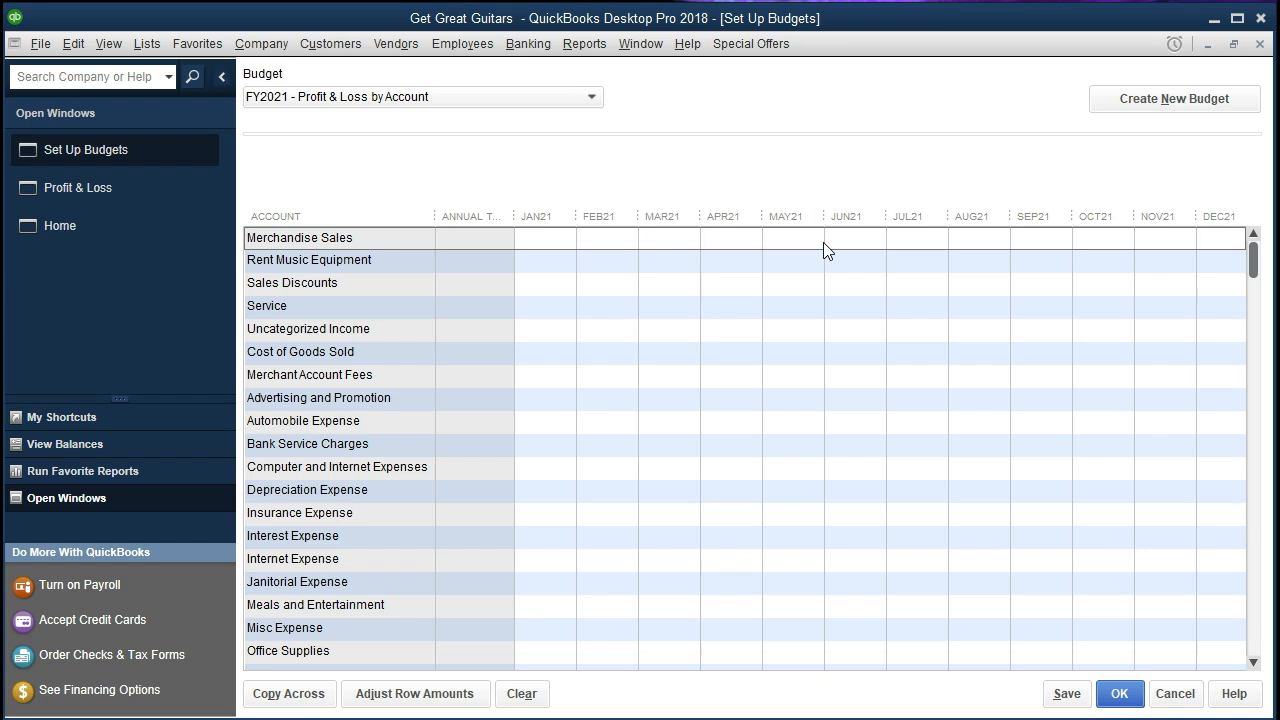
click(677, 243)
click(553, 240)
click(553, 240)
click(125, 195)
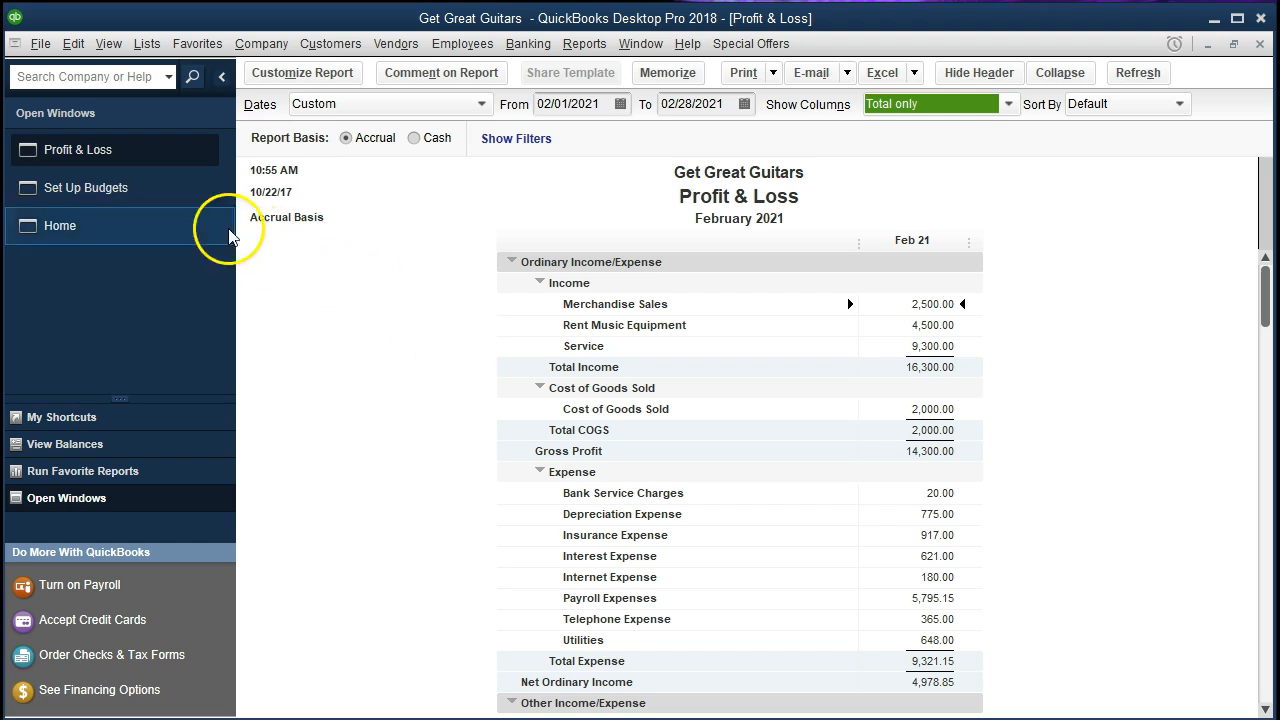
click(137, 192)
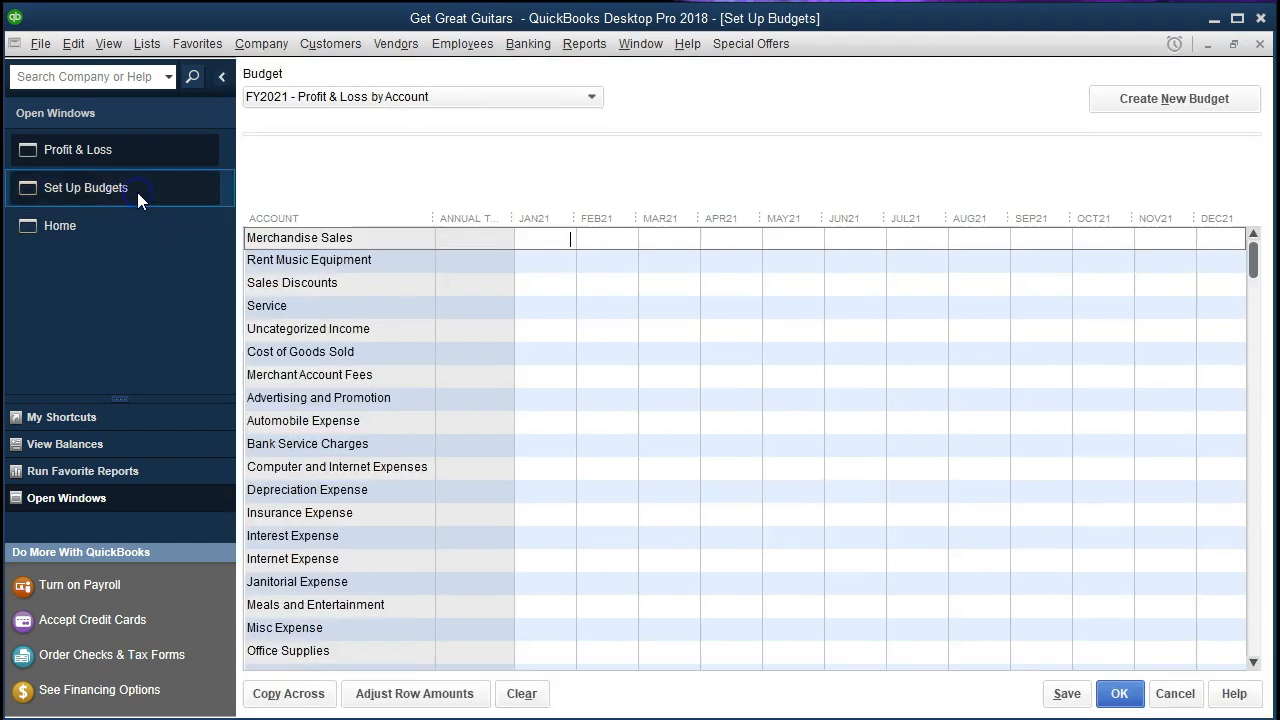
Budget 500 for Merchandise Sales in January 2021 and set its row adjustment to start at the currently selected month
click(548, 240)
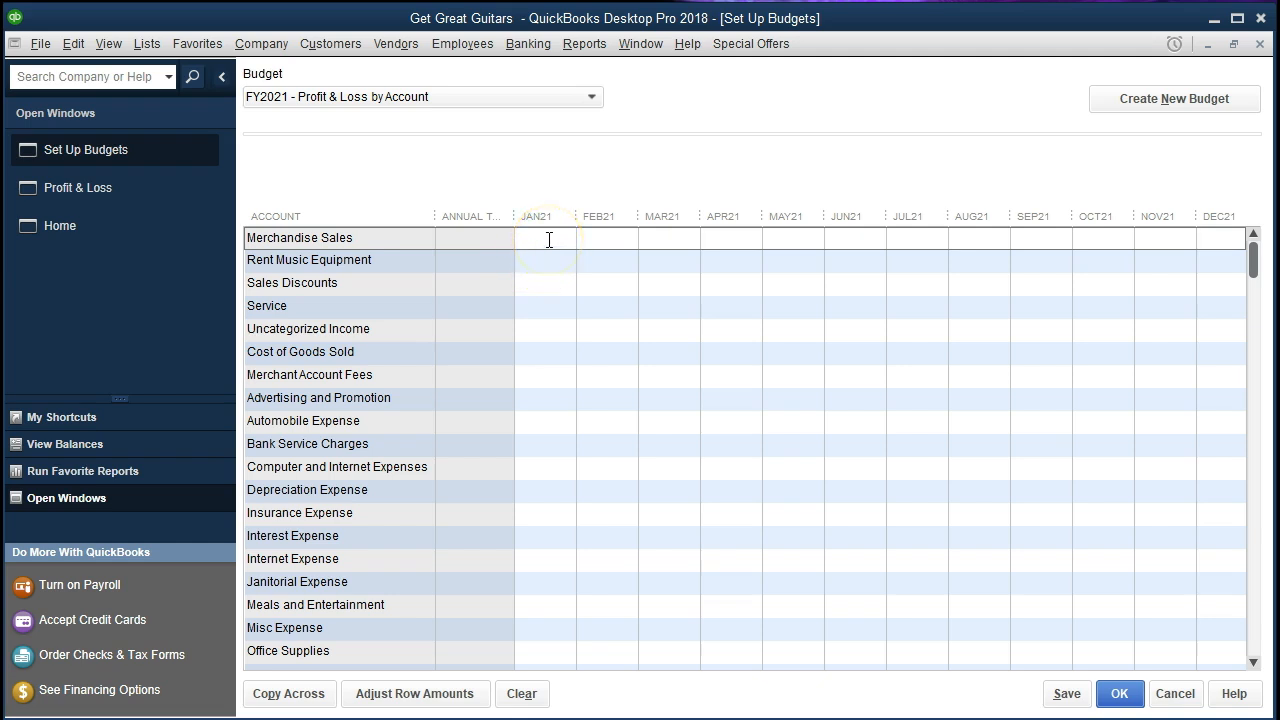
click(549, 259)
click(388, 708)
click(421, 711)
click(421, 705)
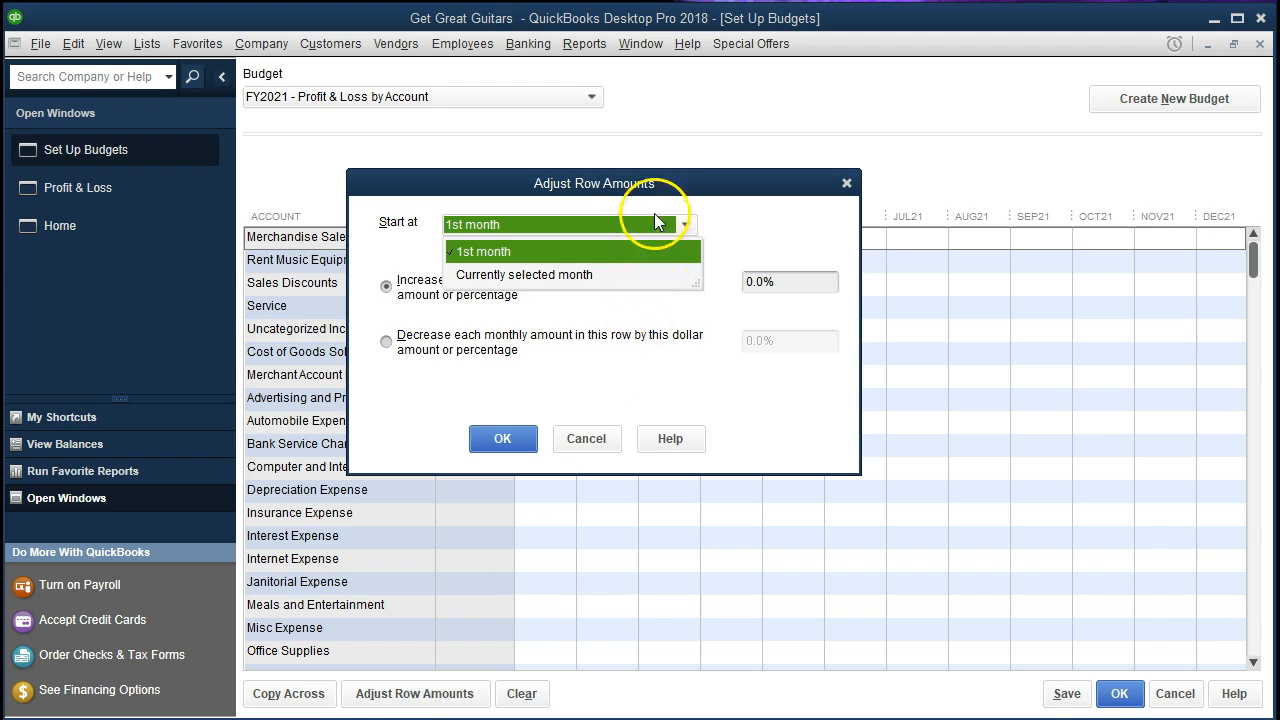
click(686, 194)
drag(686, 194, 734, 301)
click(734, 333)
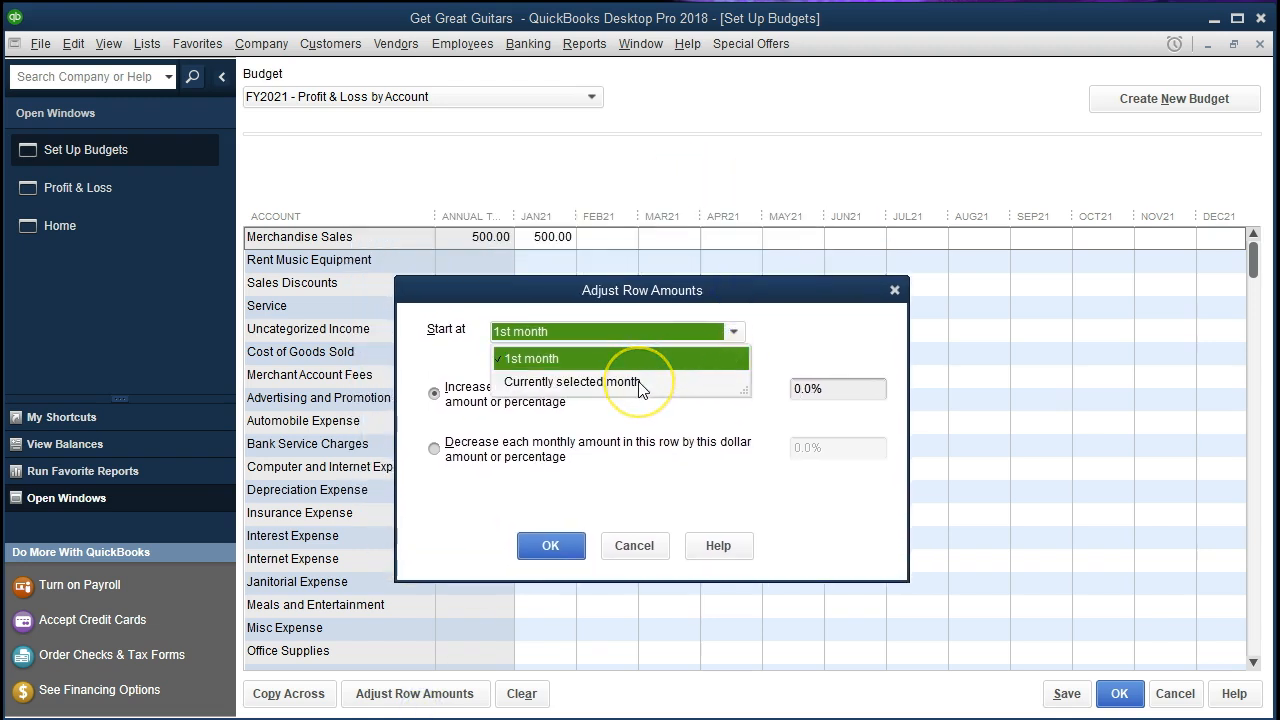
click(638, 382)
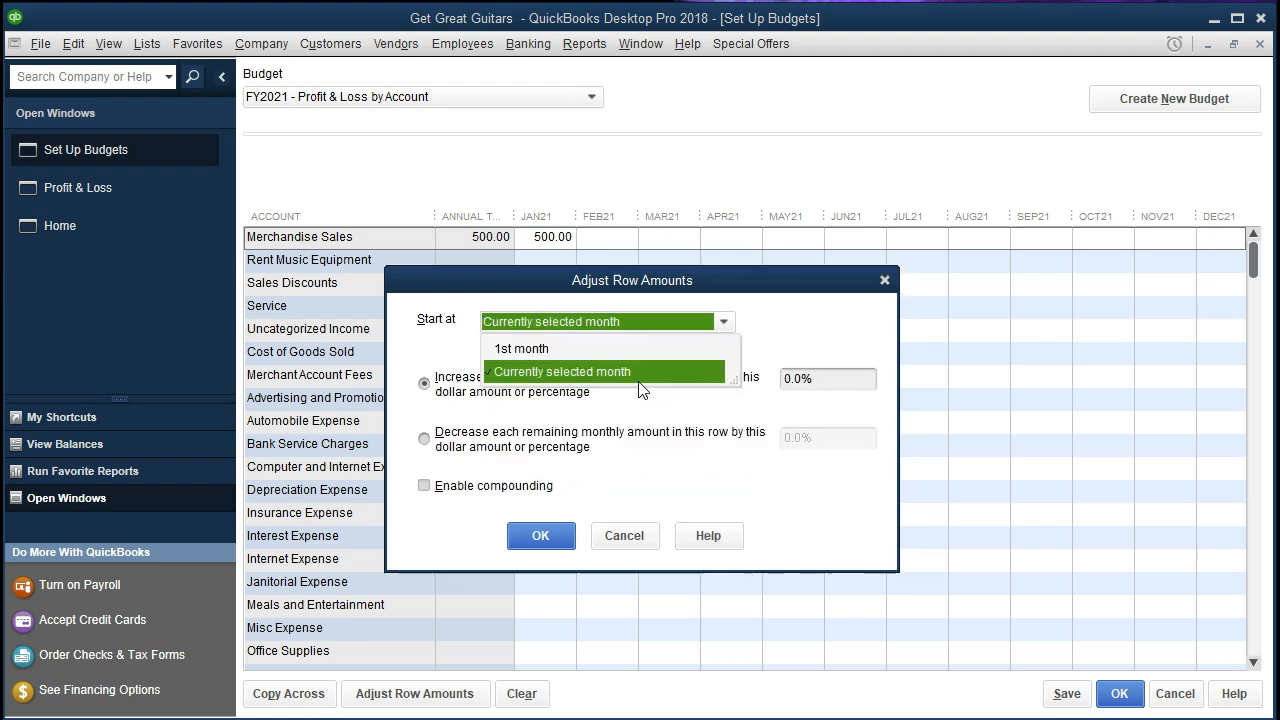
click(557, 381)
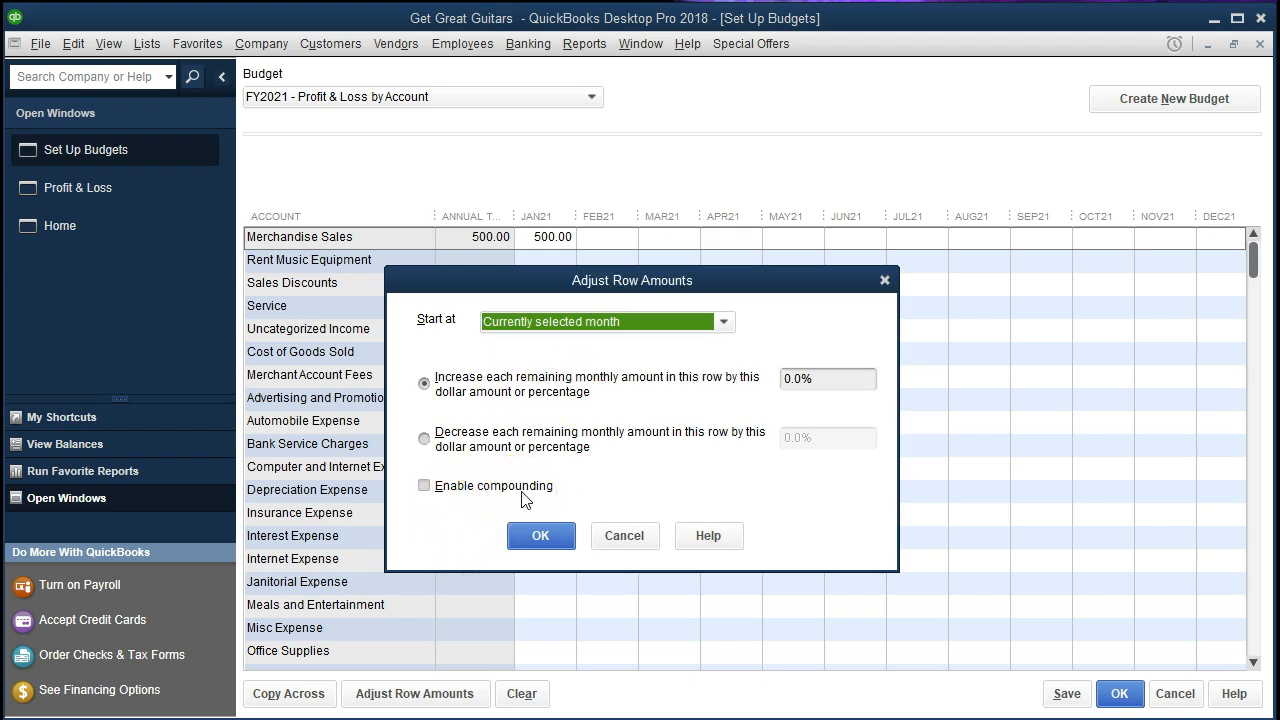
Increase each remaining monthly amount of Merchandise Sales by 15.0% with compounding enabled
click(493, 440)
click(804, 380)
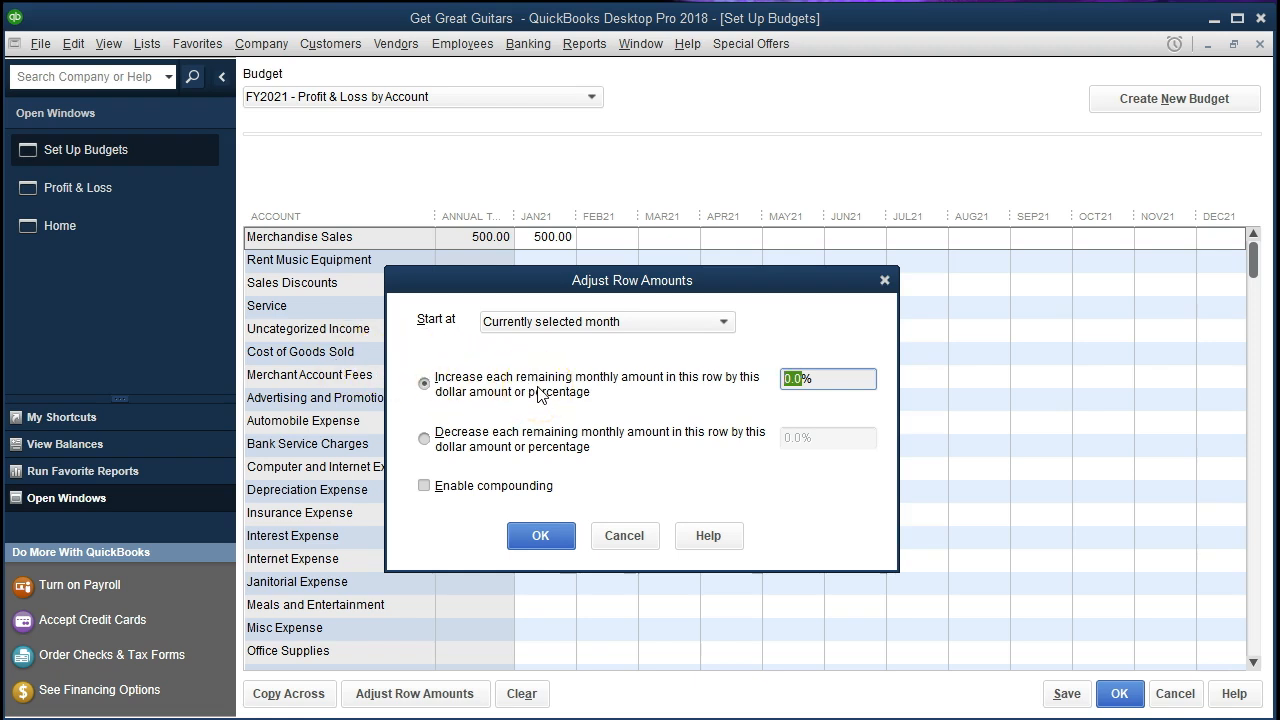
text(15)
click(425, 487)
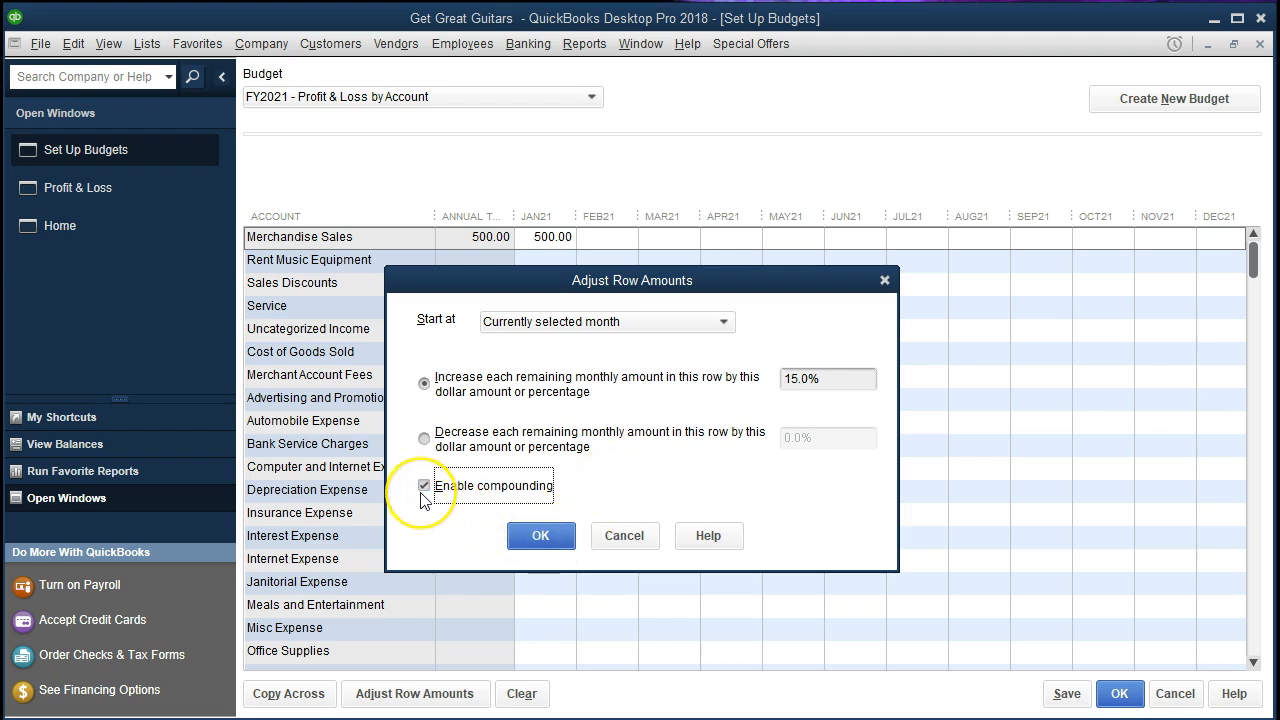
click(524, 544)
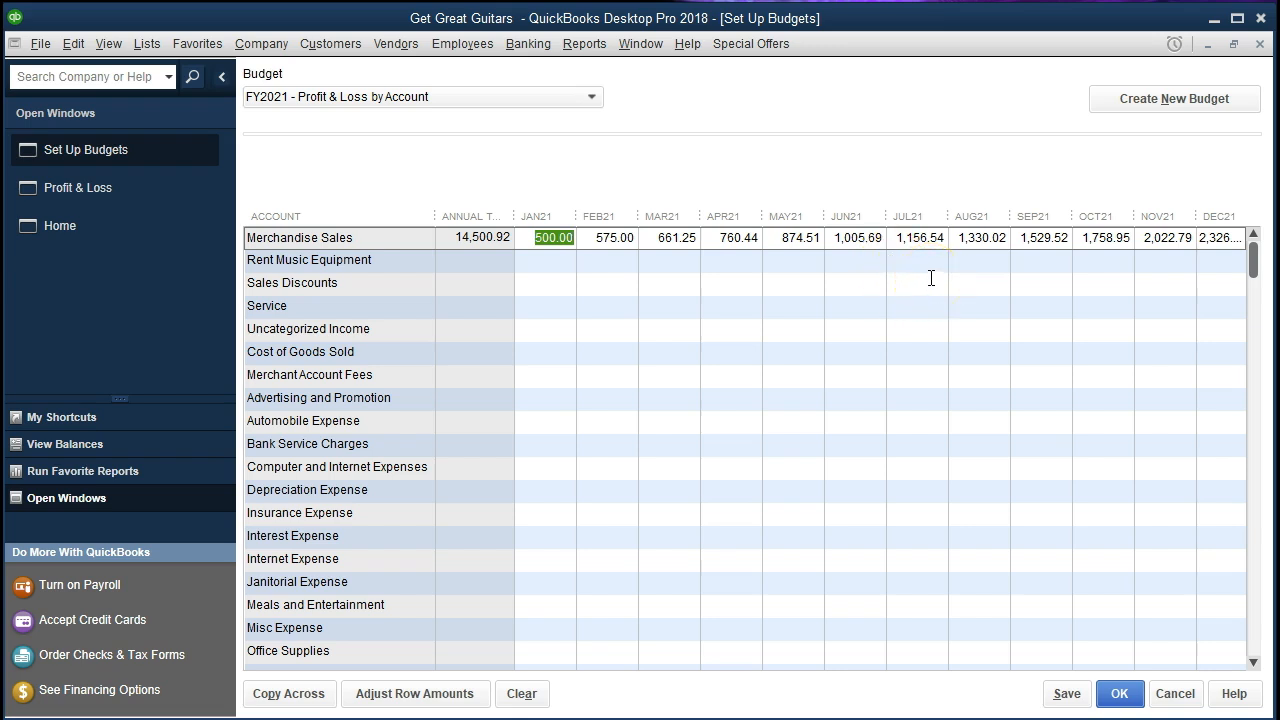
Budget 1000 for Rent Music Equipment in January 2021 and increase each remaining month by 1000 with compounding from the currently selected month
click(545, 259)
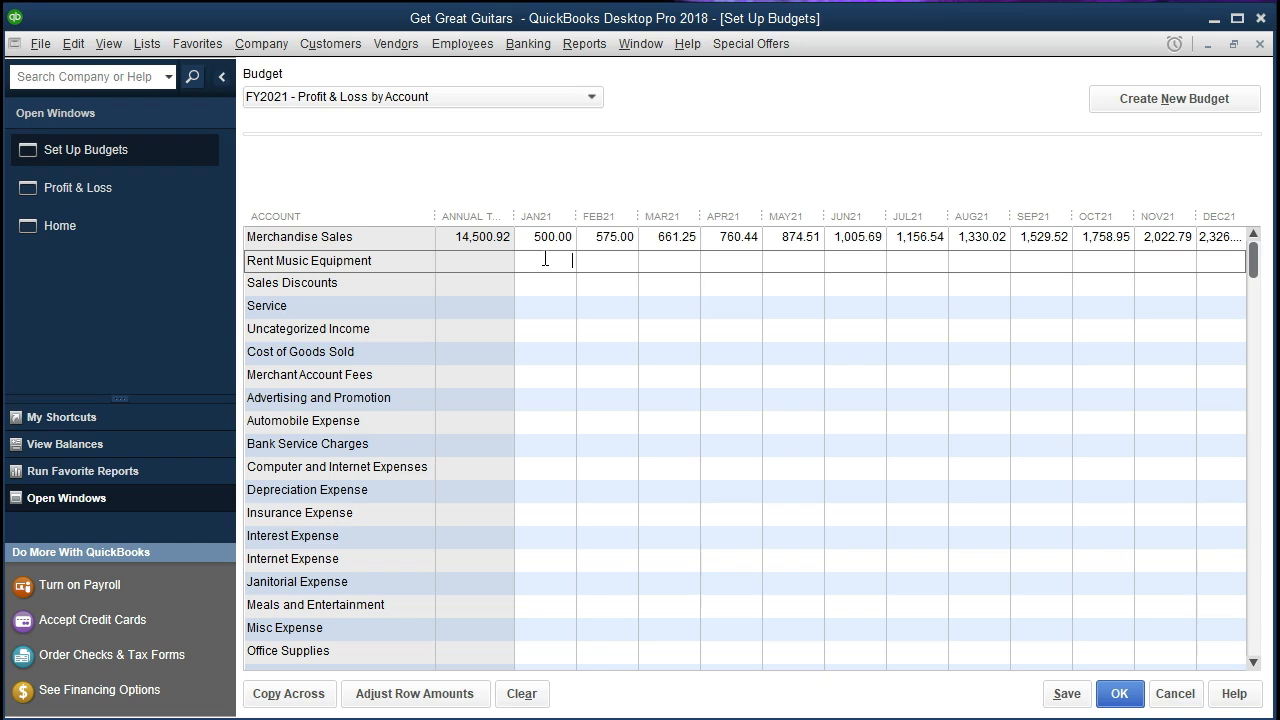
text(1000)
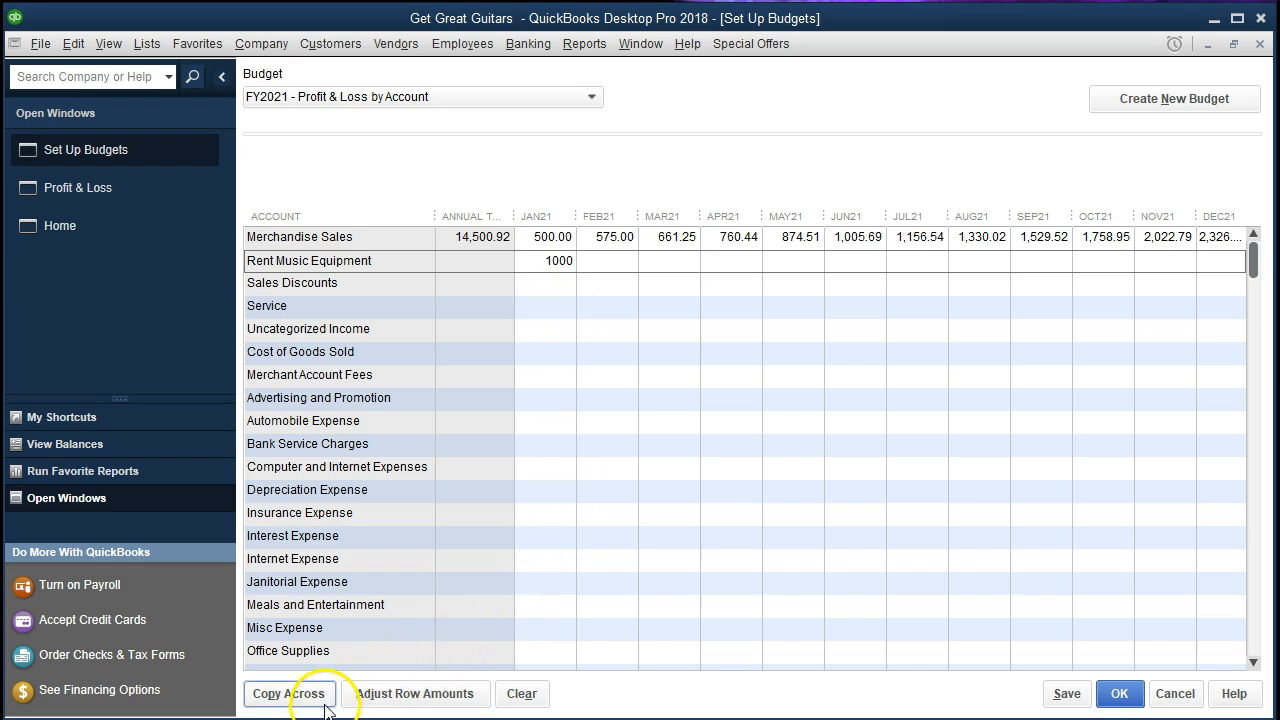
click(414, 693)
key(alt+Down)
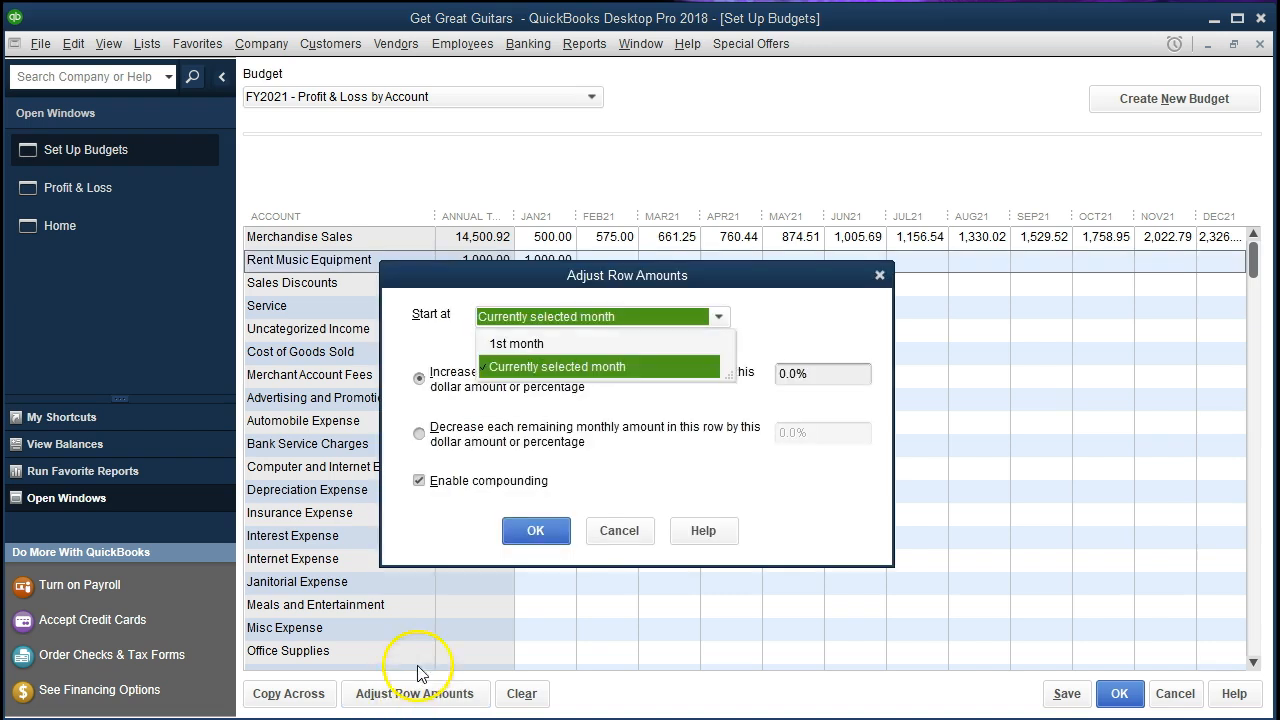
click(562, 402)
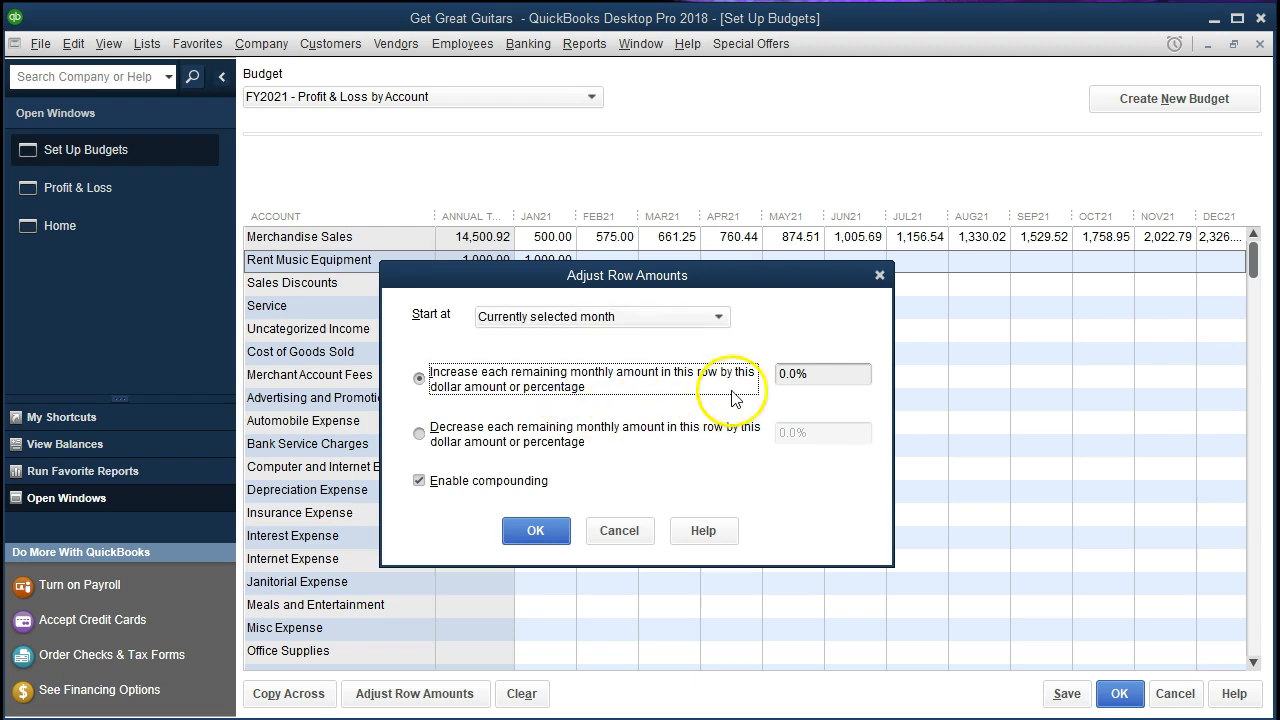
click(843, 373)
key(BackSpace)
key(BackSpace)
key(BackSpace)
key(BackSpace)
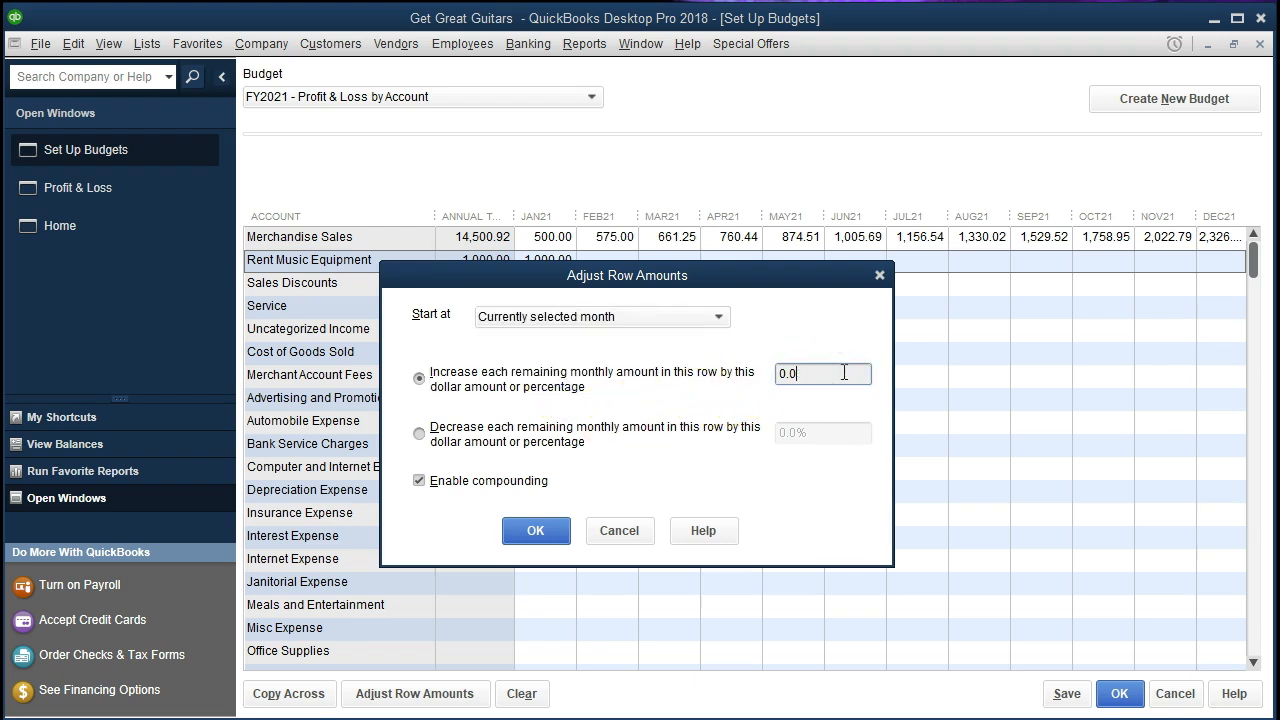
text(1000)
click(524, 536)
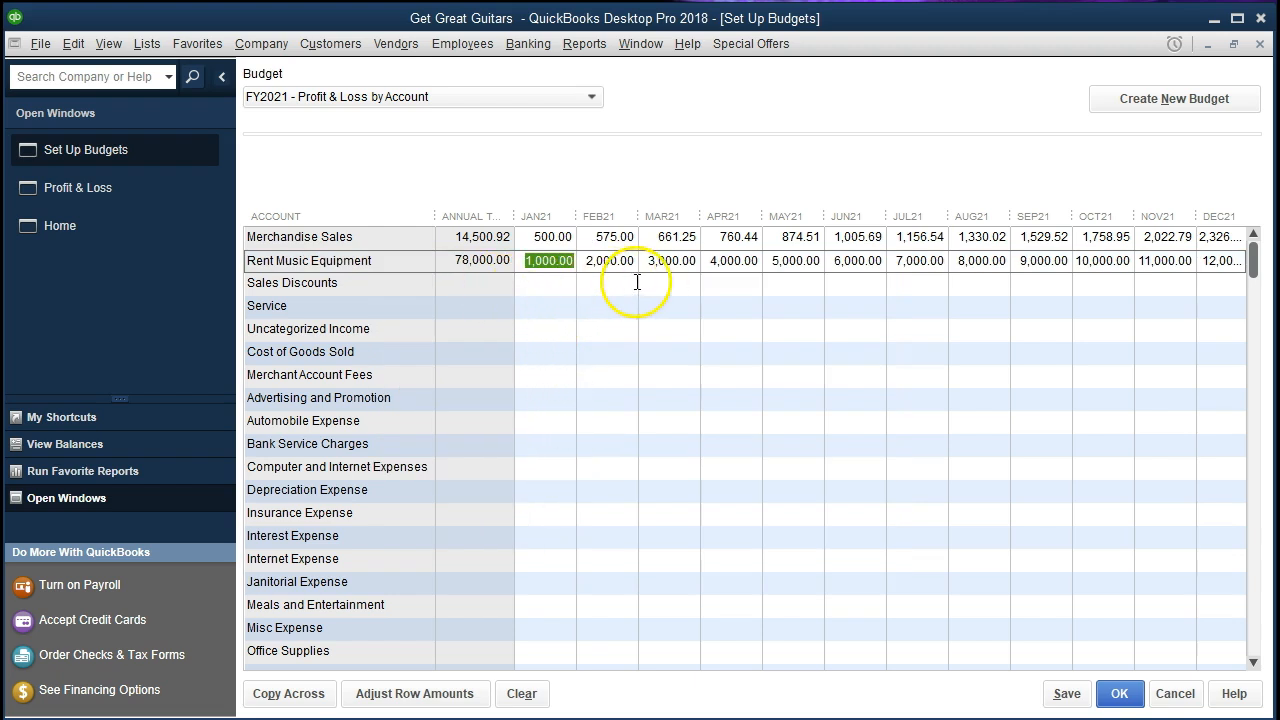
Budget 2500 for Service in January 2021 and increase each remaining month by 500 with compounding from the currently selected month
click(543, 284)
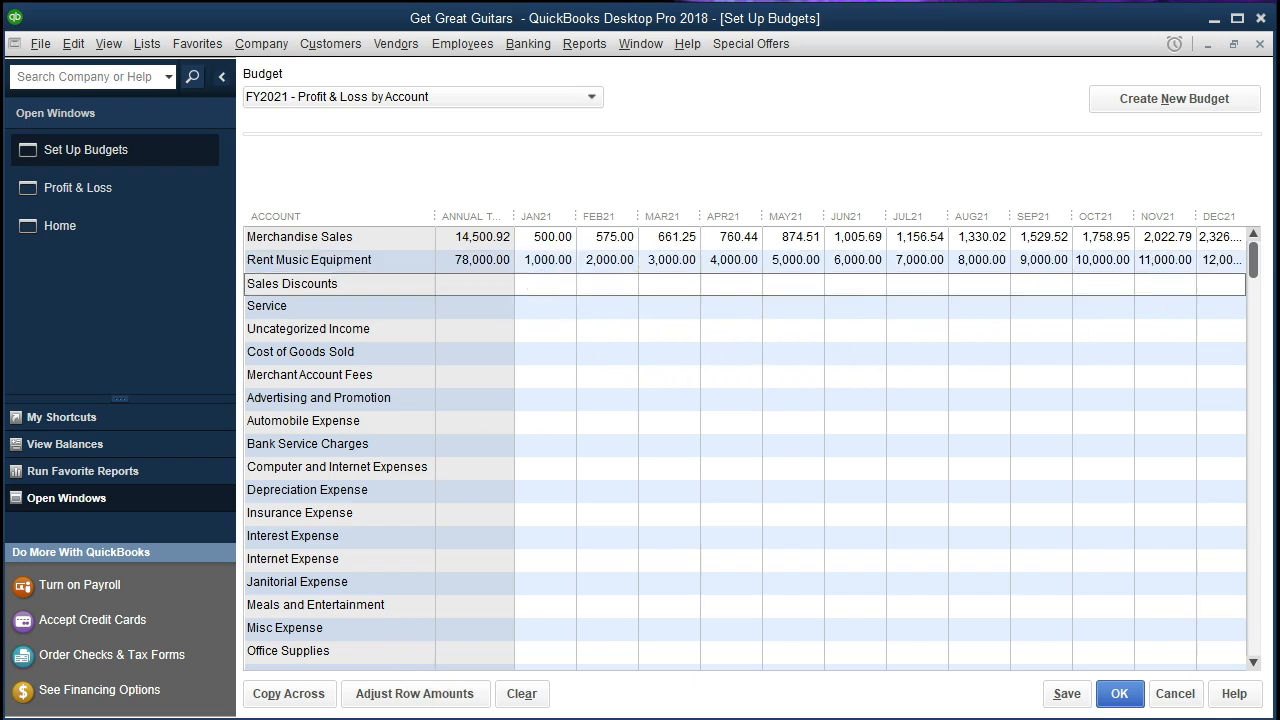
click(530, 310)
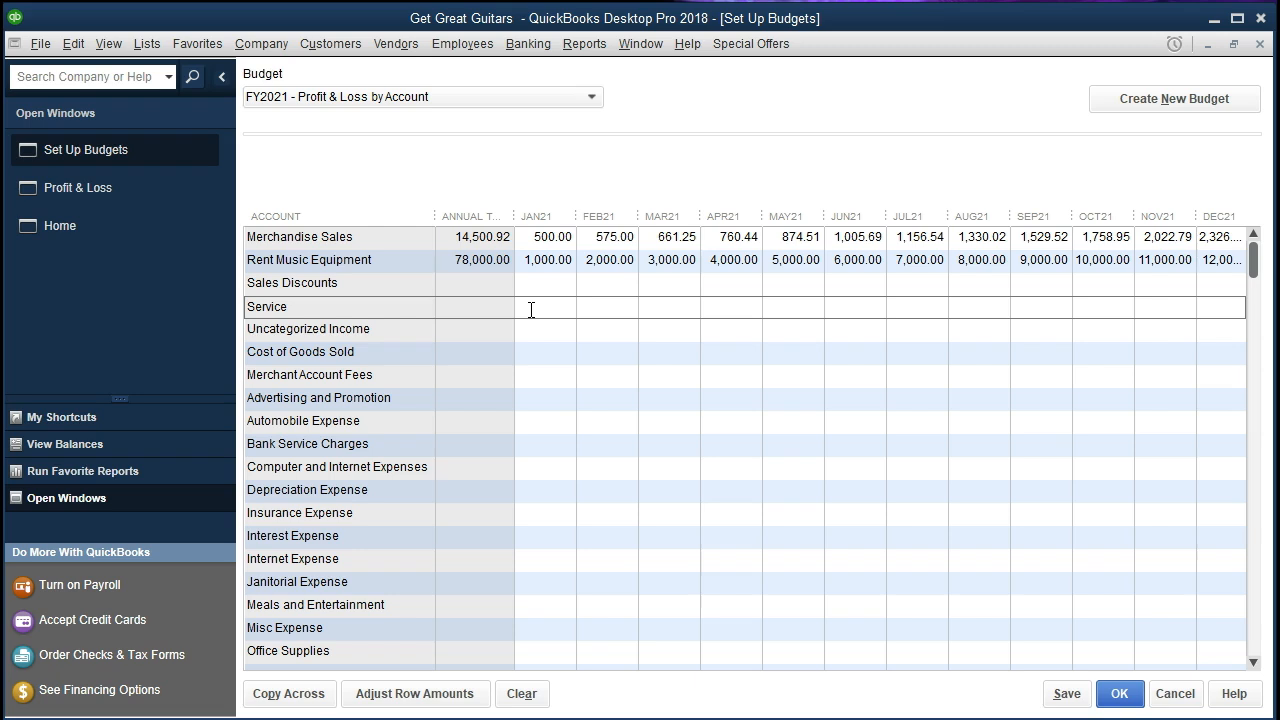
text(2500)
click(449, 700)
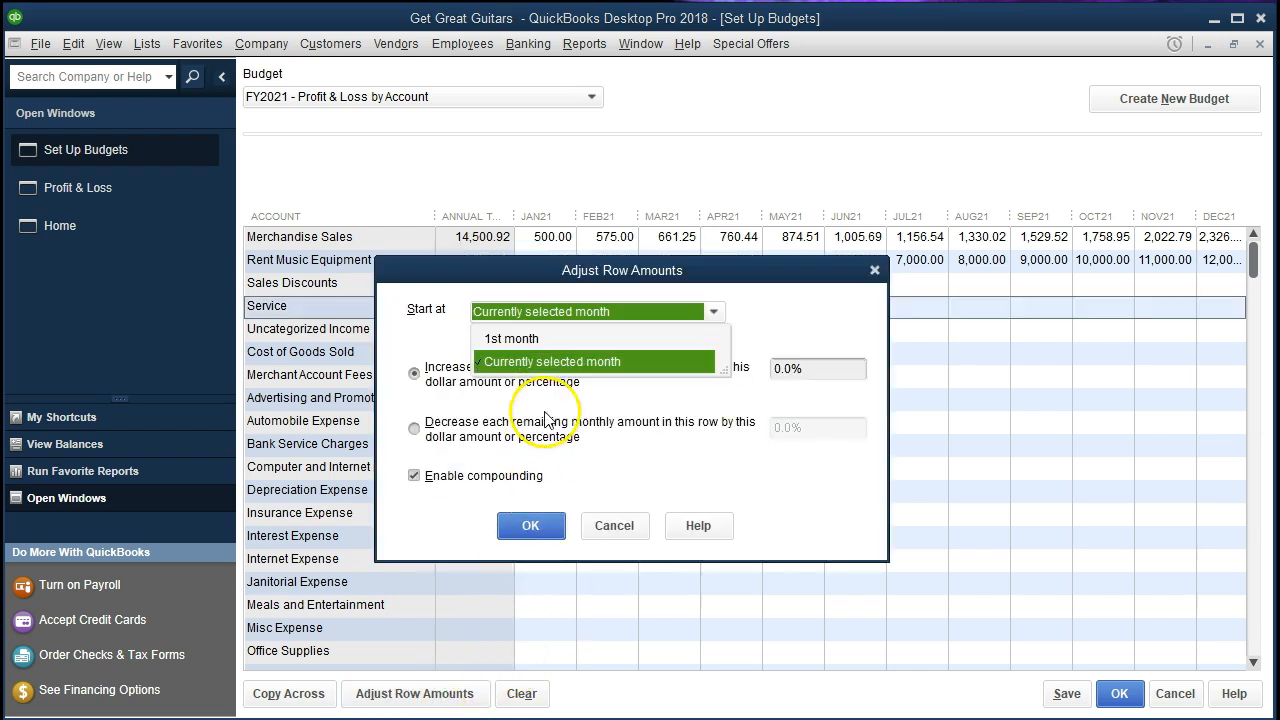
click(638, 413)
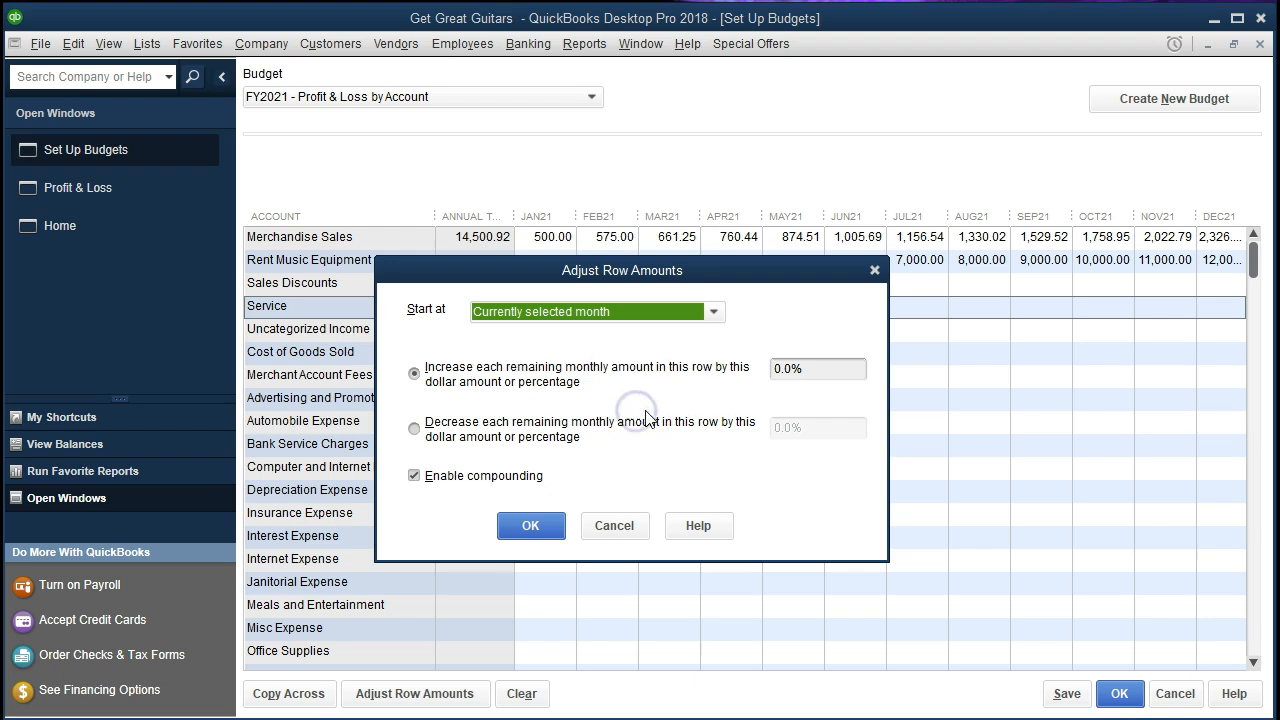
click(822, 366)
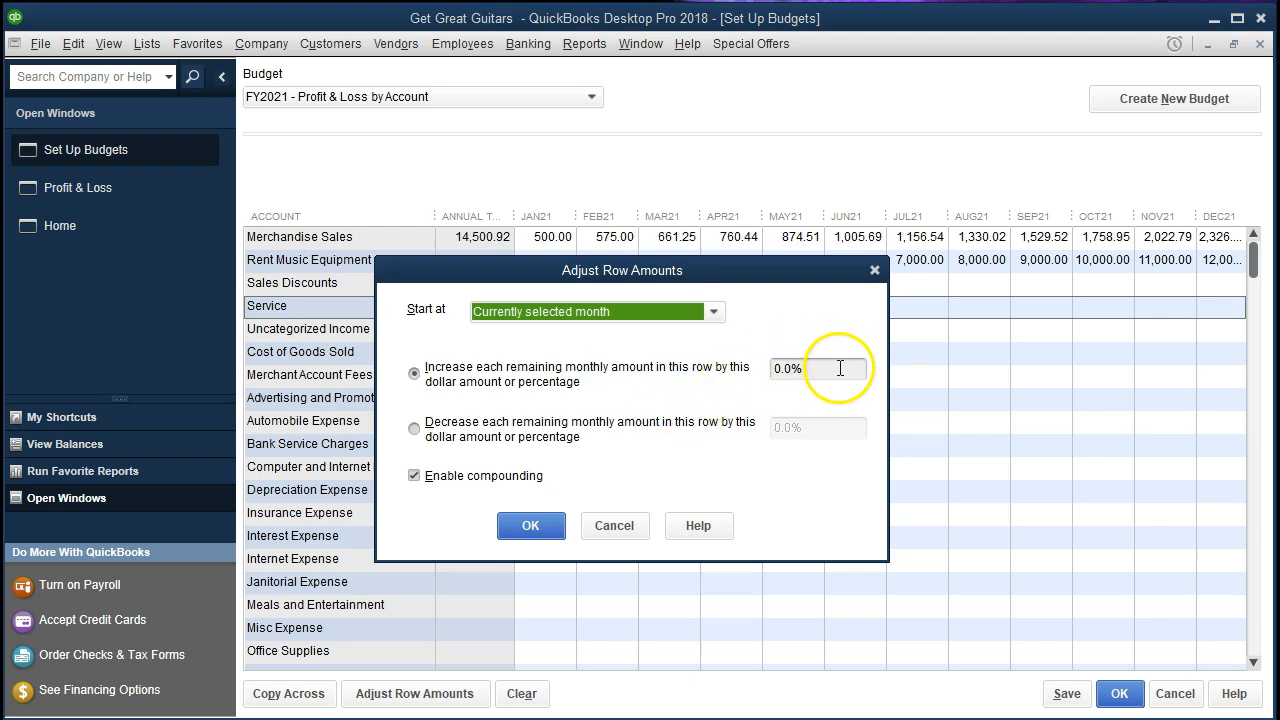
text(500)
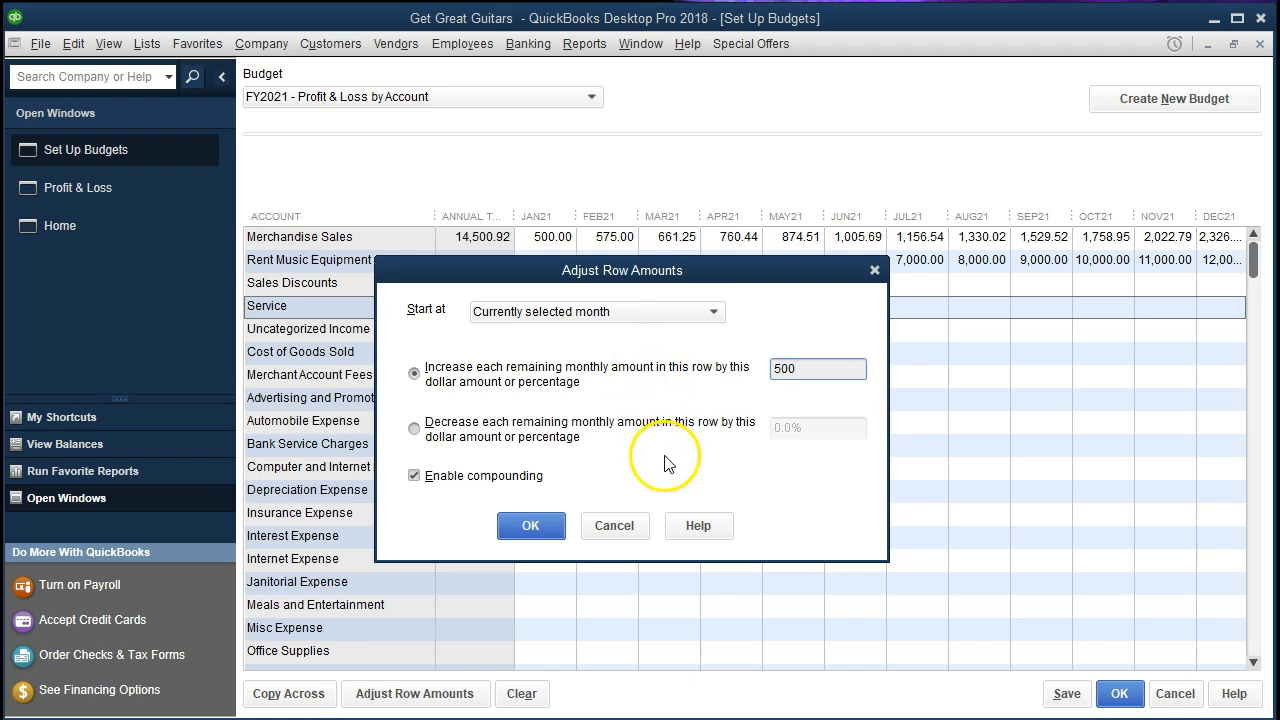
click(531, 525)
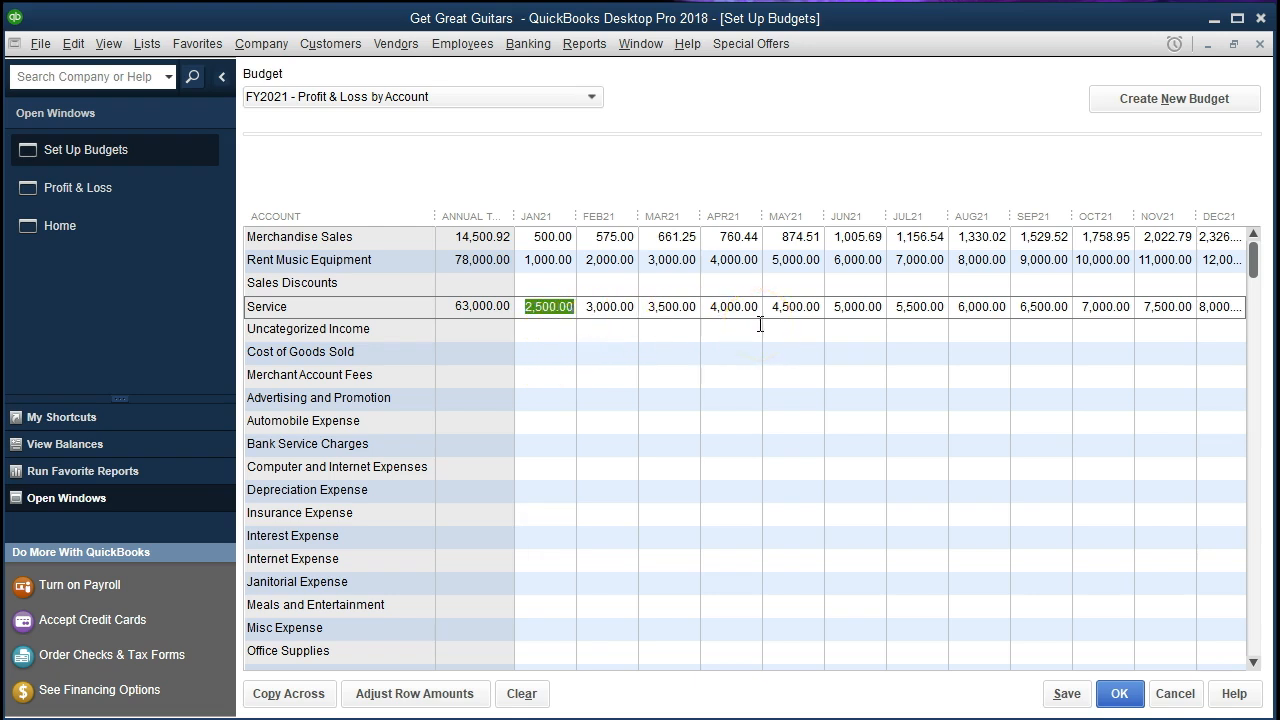
Budget 400 for Cost of Goods Sold in January 2021 and increase each remaining month by 15% with compounding from the currently selected month
click(313, 346)
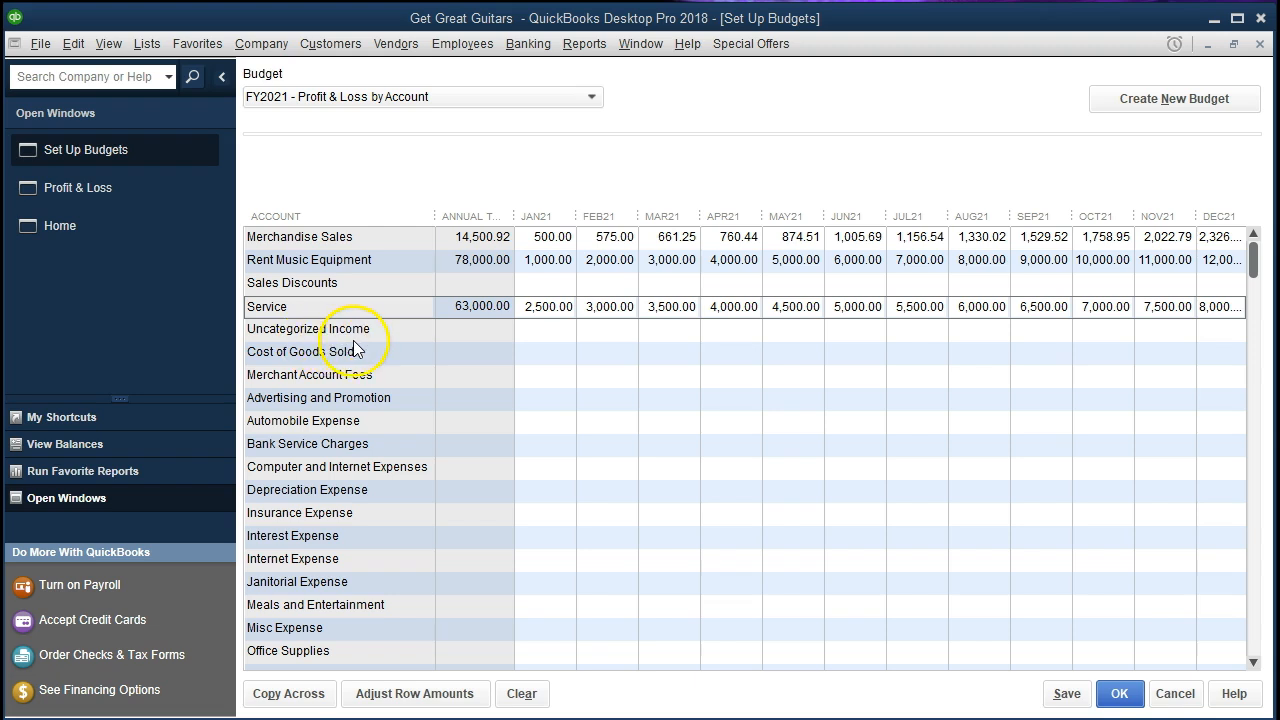
click(537, 355)
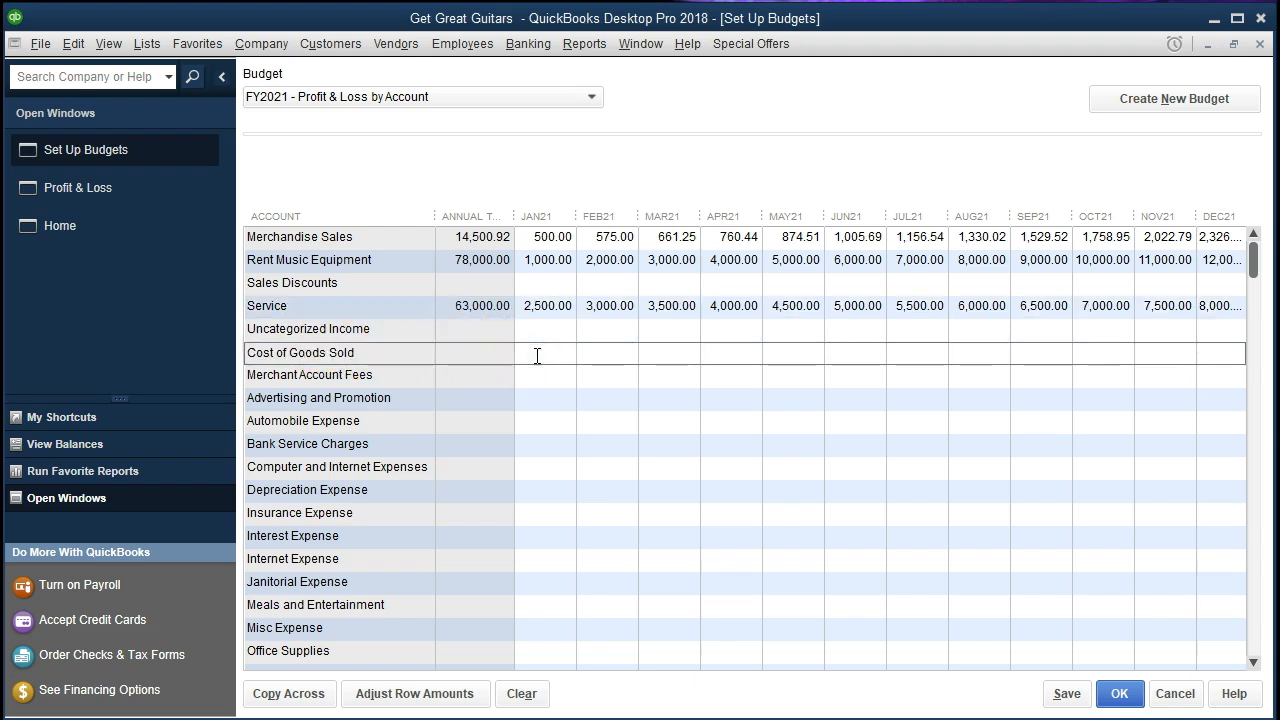
text(400)
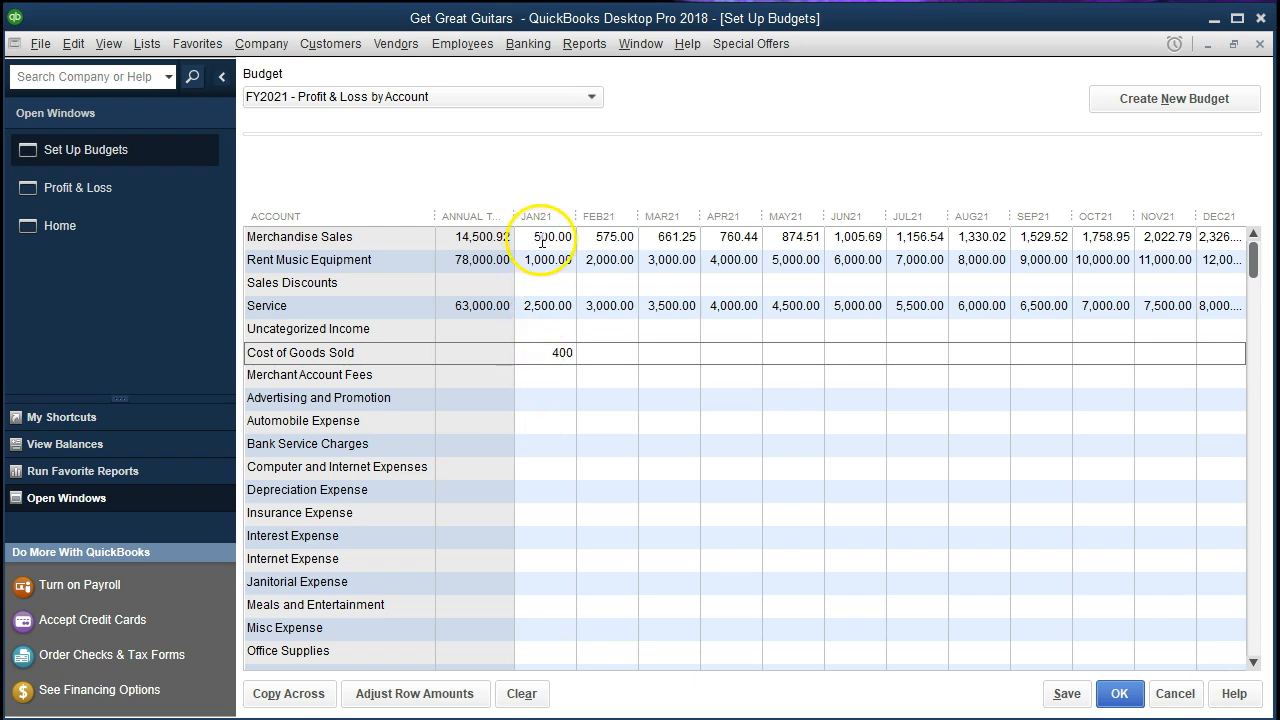
click(462, 700)
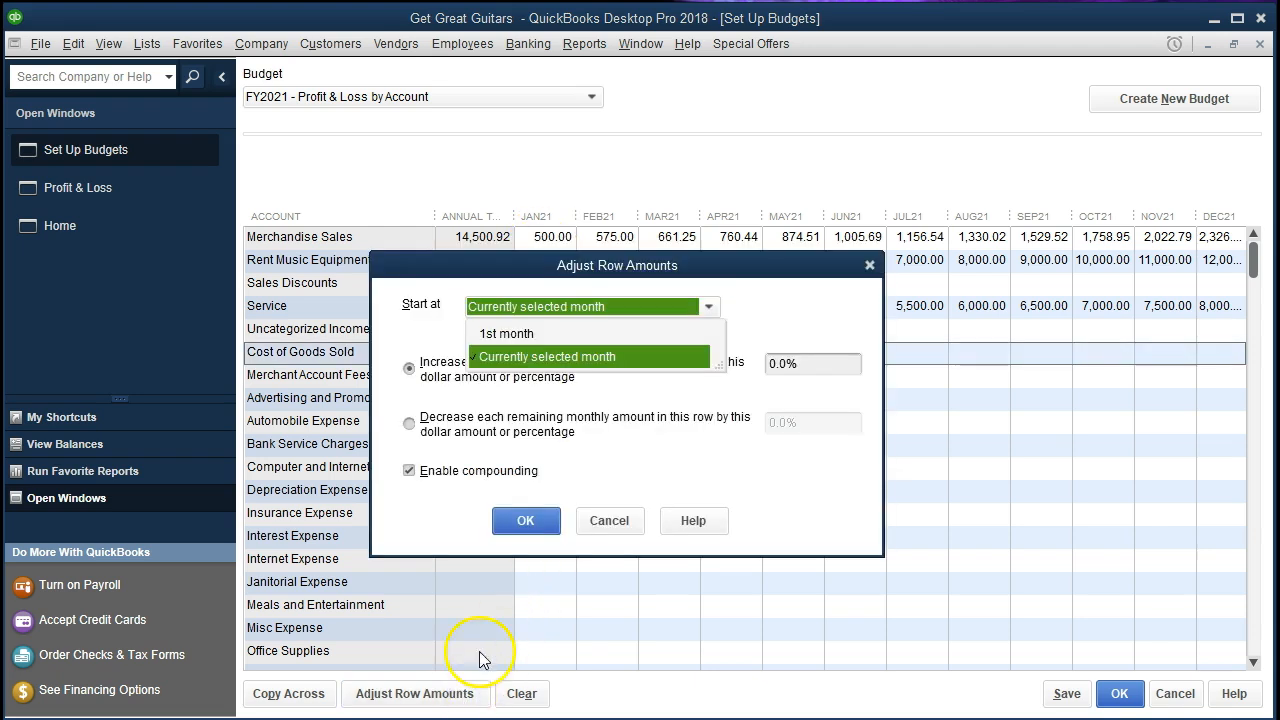
click(575, 425)
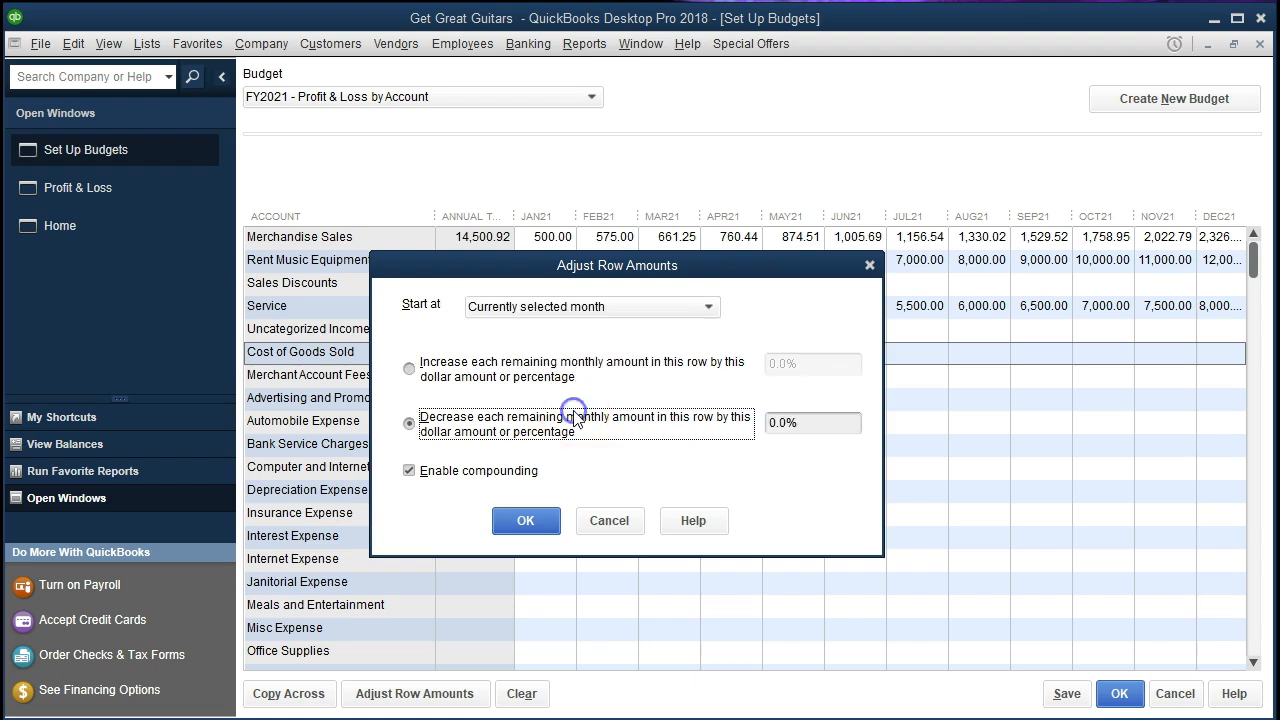
click(545, 360)
click(776, 364)
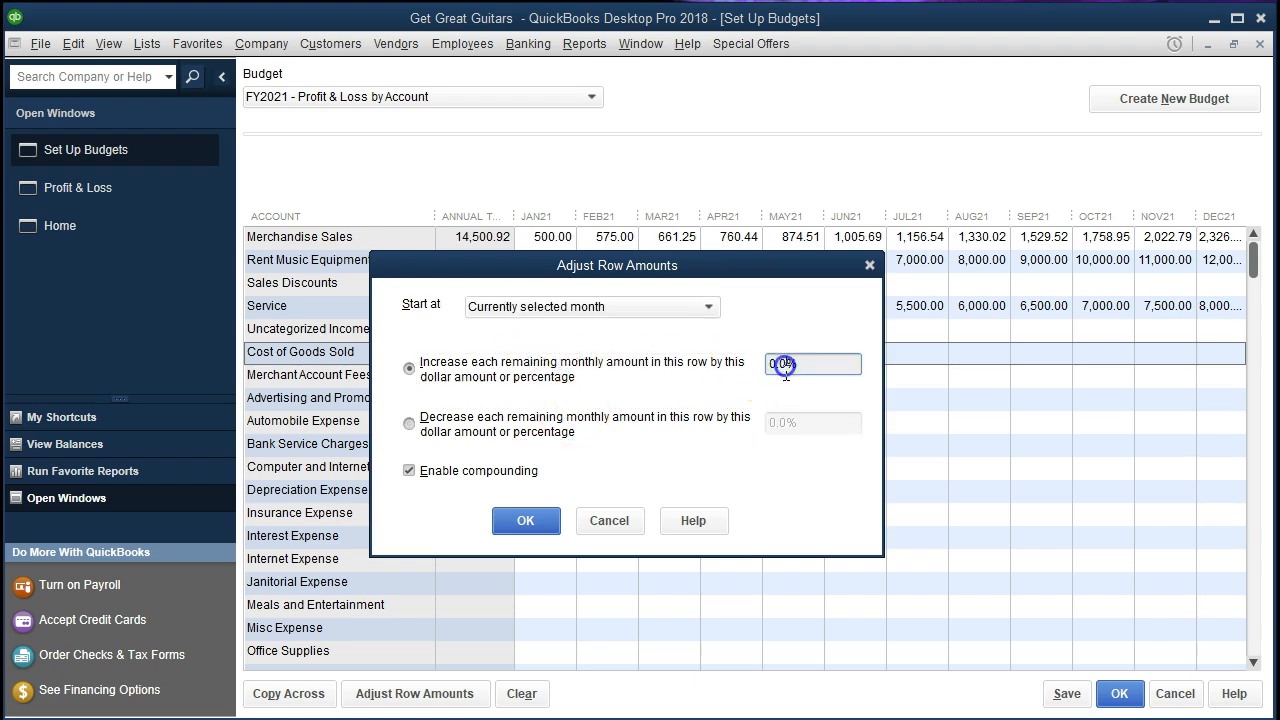
key(BackSpace)
key(BackSpace)
key(BackSpace)
text(15)
click(520, 520)
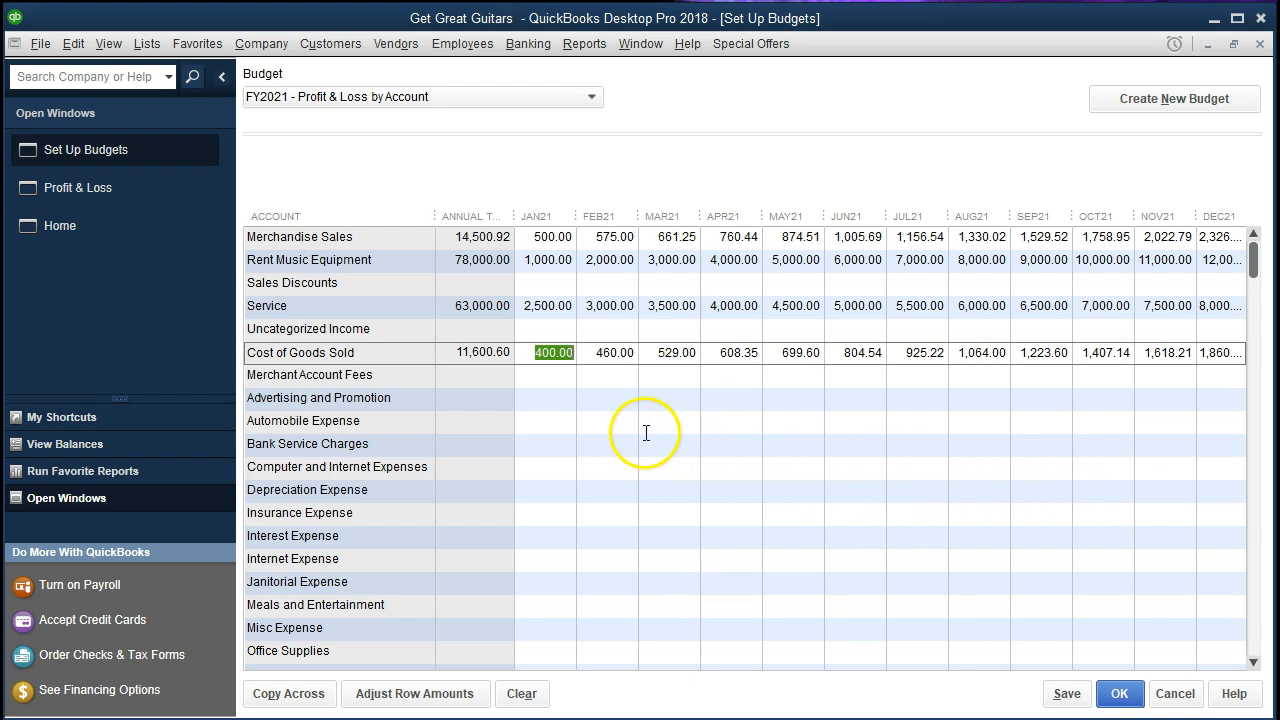
Budget 10 for Bank Service Charges and 775 for Depreciation Expense in January 2021, copying each amount across all remaining months
click(558, 444)
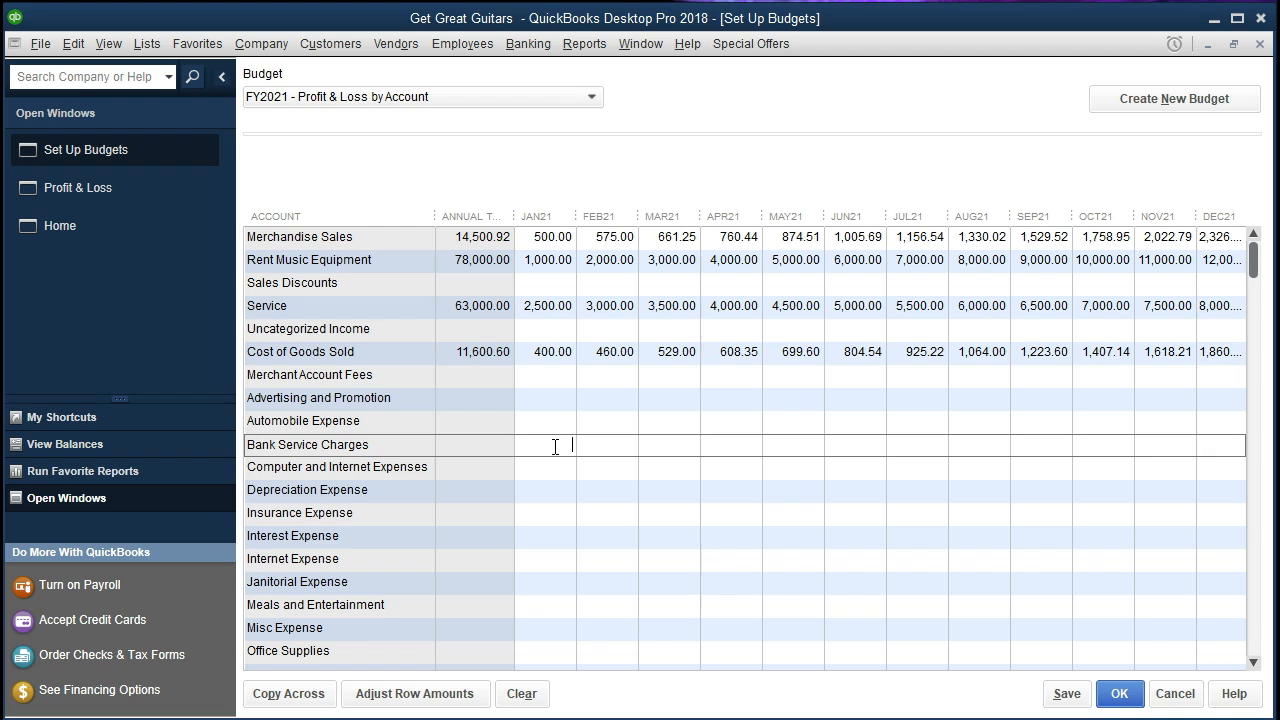
text(10)
click(288, 694)
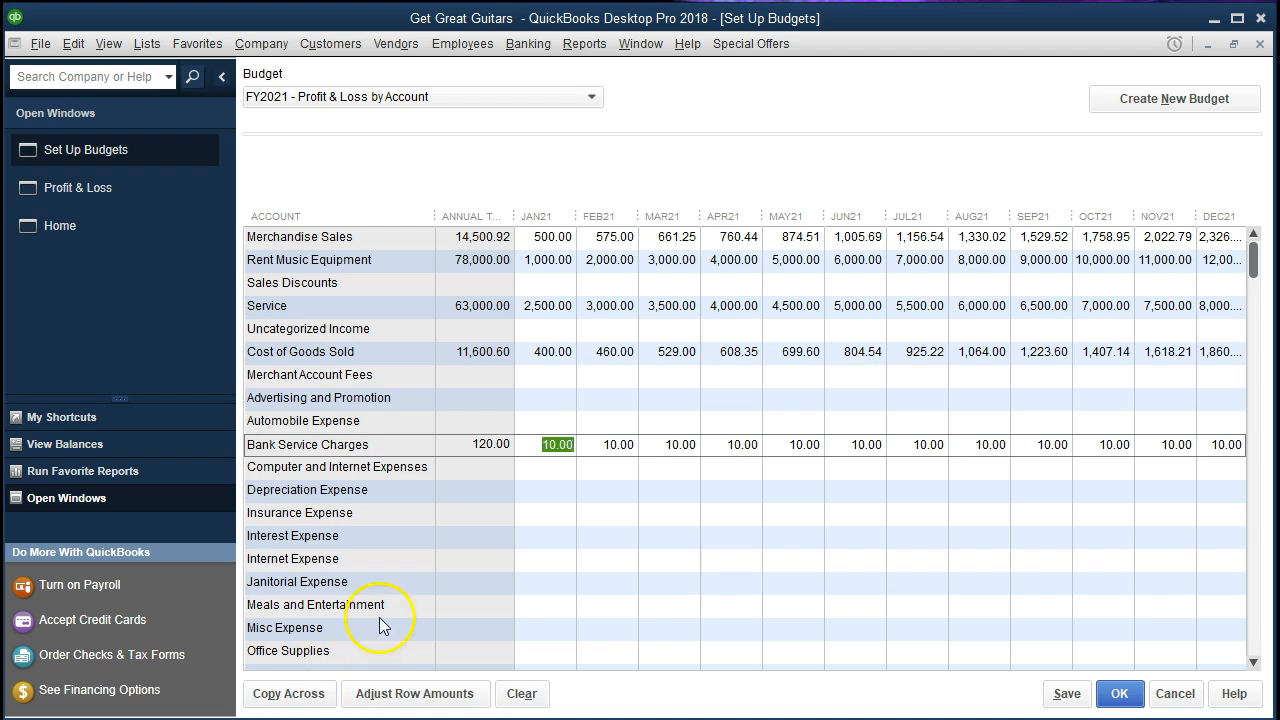
click(552, 489)
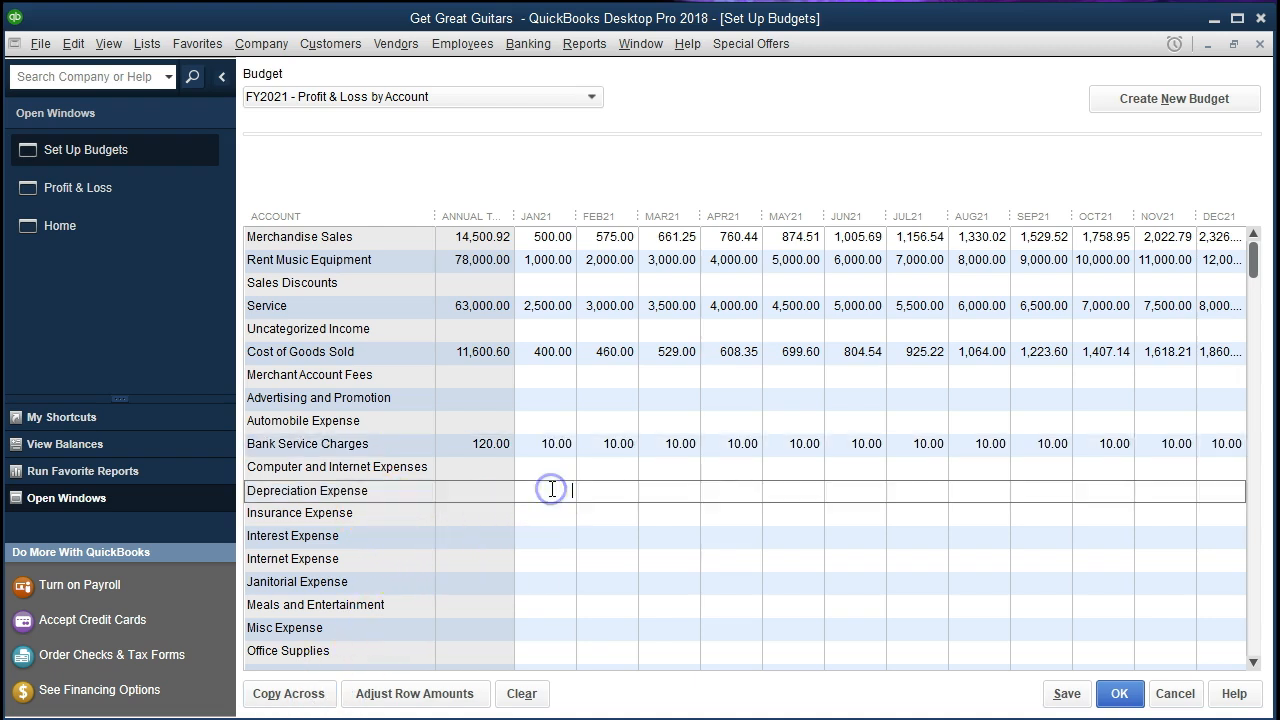
text(775)
click(316, 696)
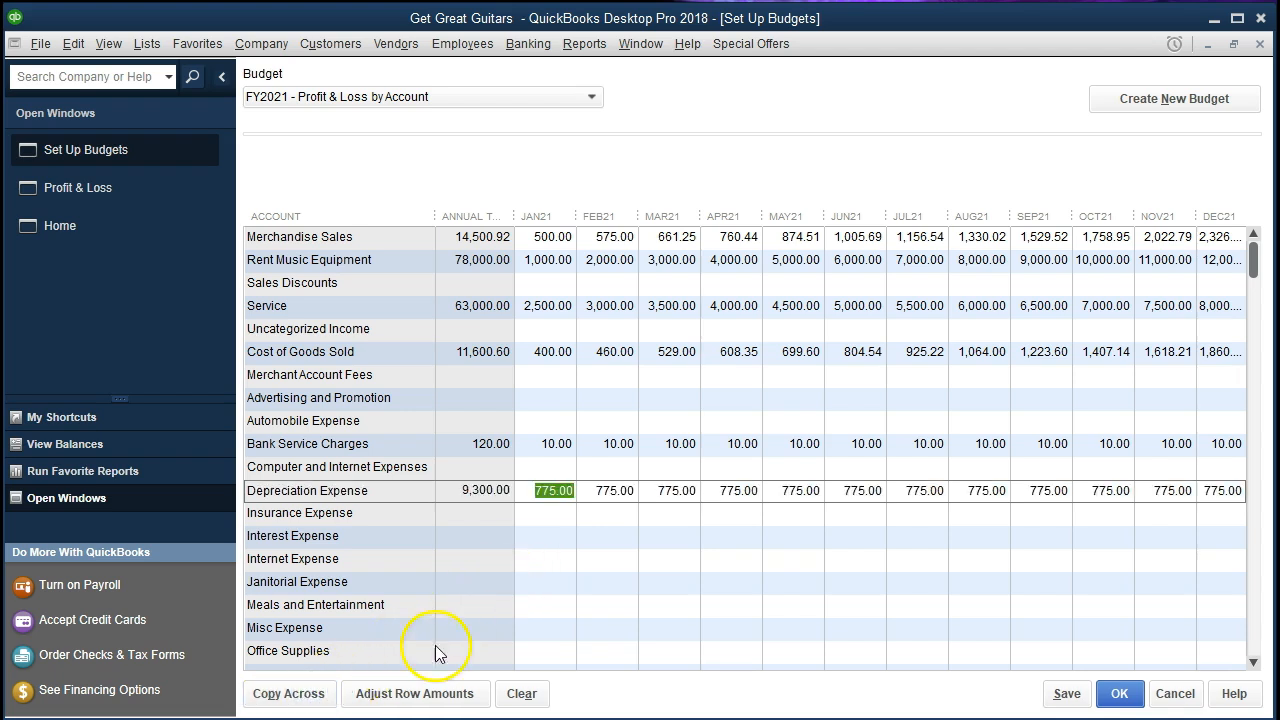
Budget 1000 for Insurance Expense and 300 for Interest Expense in January 2021, copying each amount across the remaining months
click(536, 515)
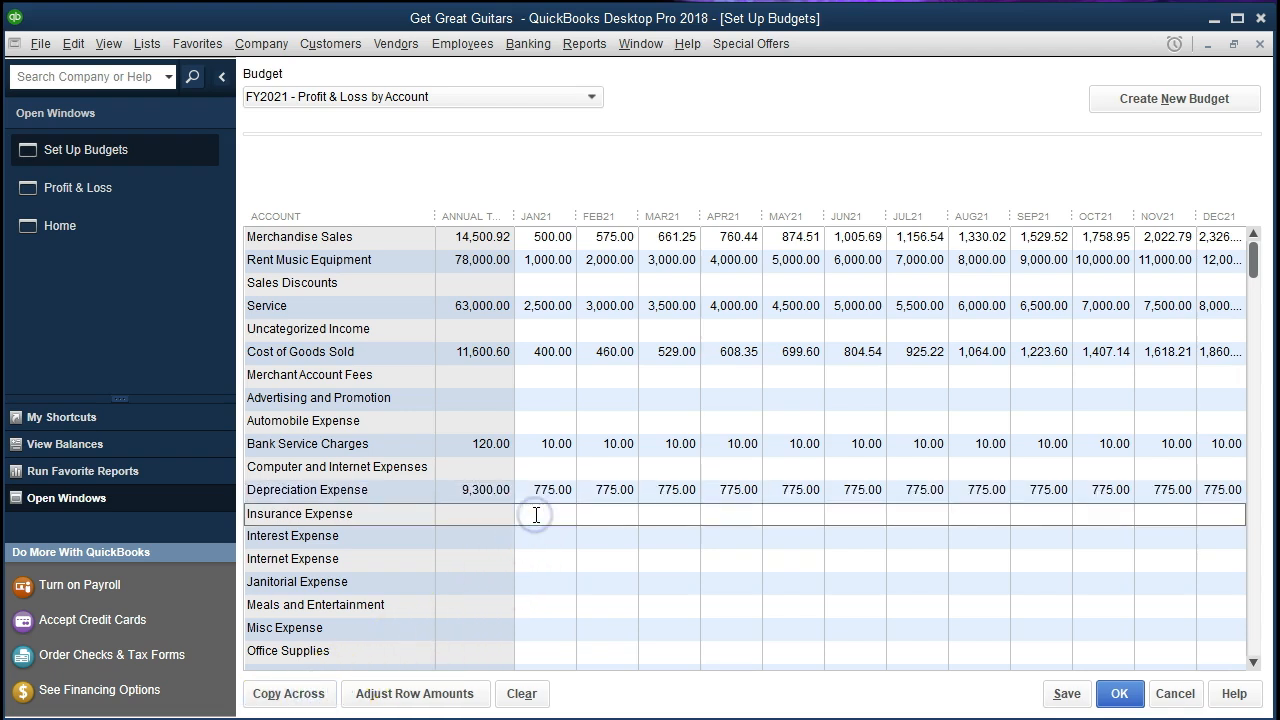
text(1000)
click(297, 695)
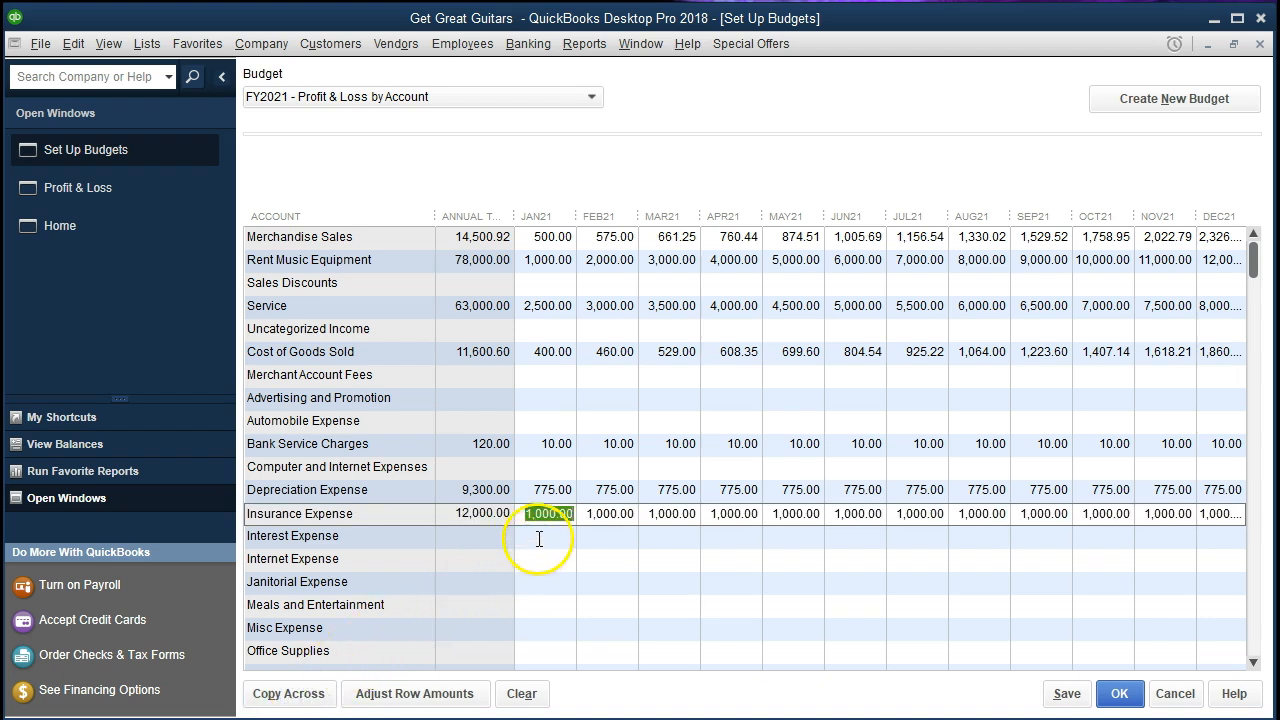
click(539, 539)
text(300)
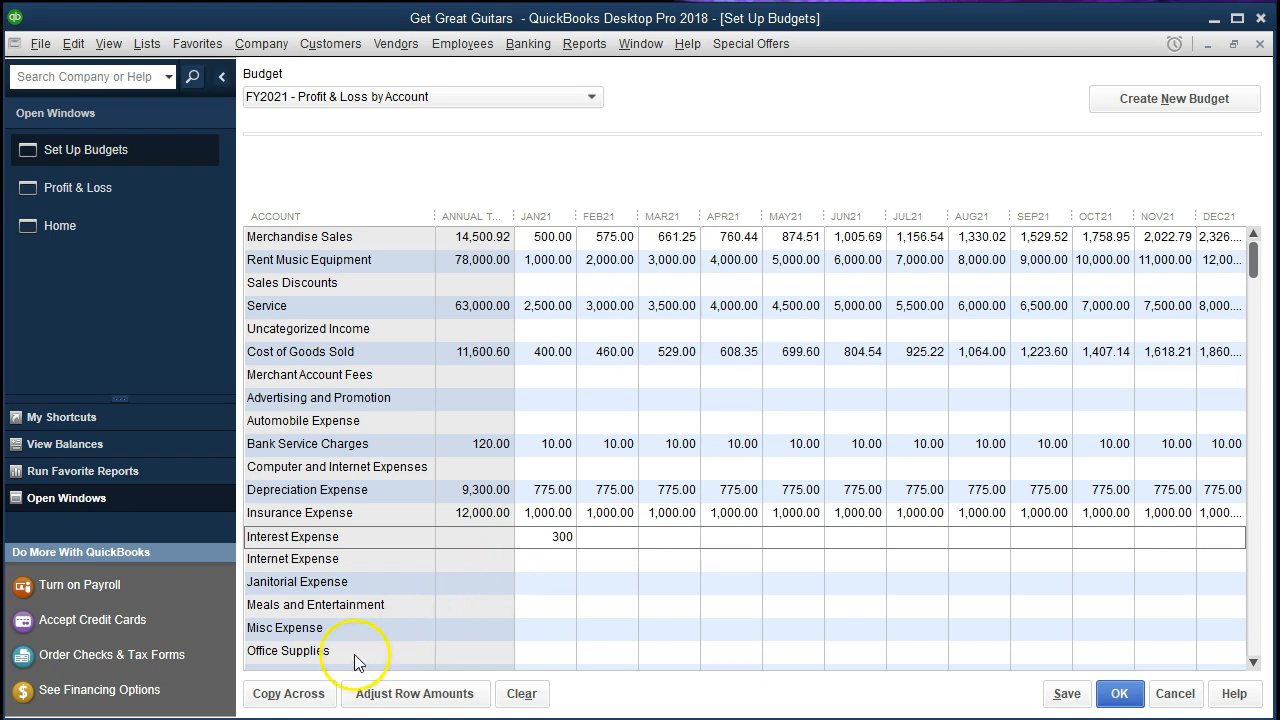
click(299, 704)
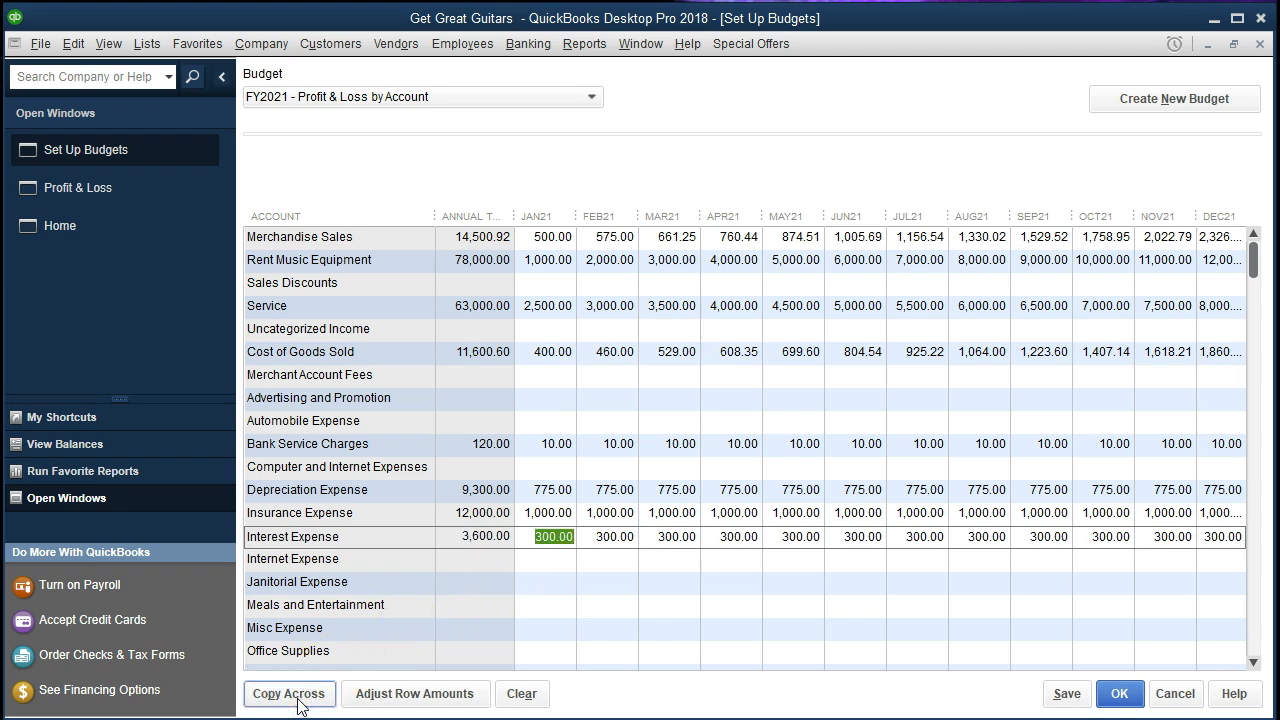
Budget 150 for Internet Expense and 6000 for Payroll Expenses in January 2021, copying each amount across the remaining months
click(531, 559)
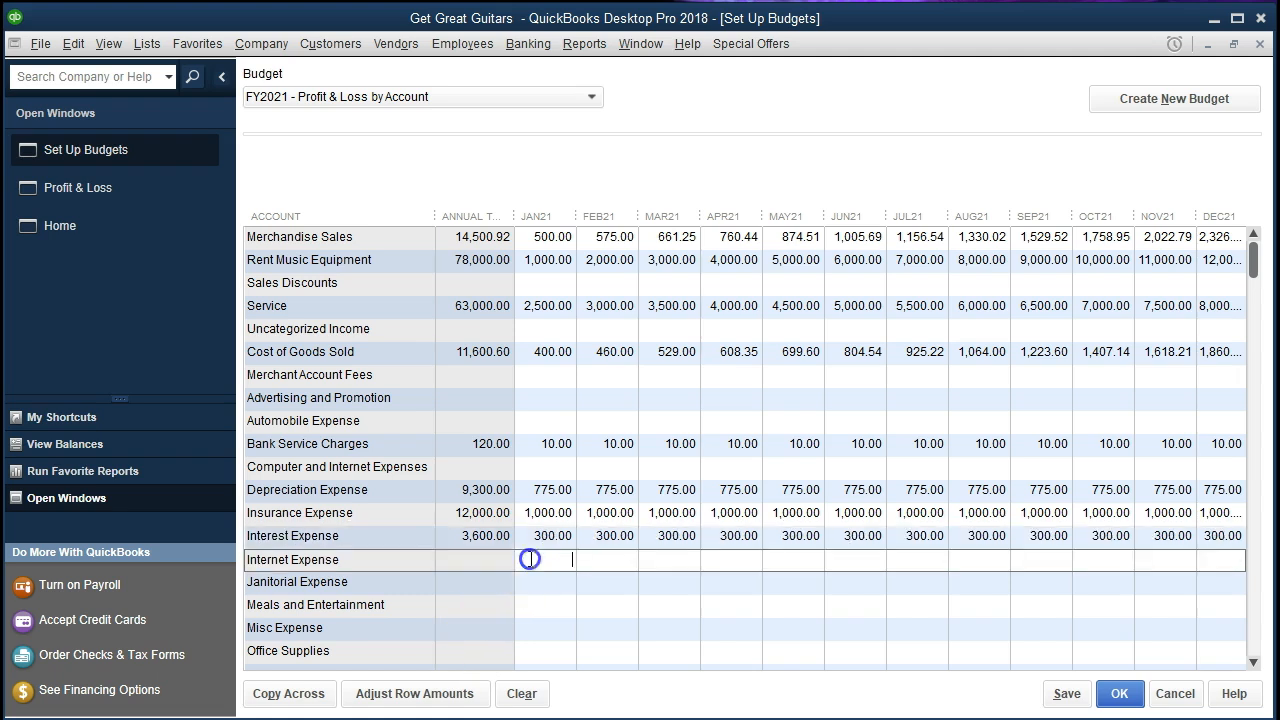
text(150)
click(311, 694)
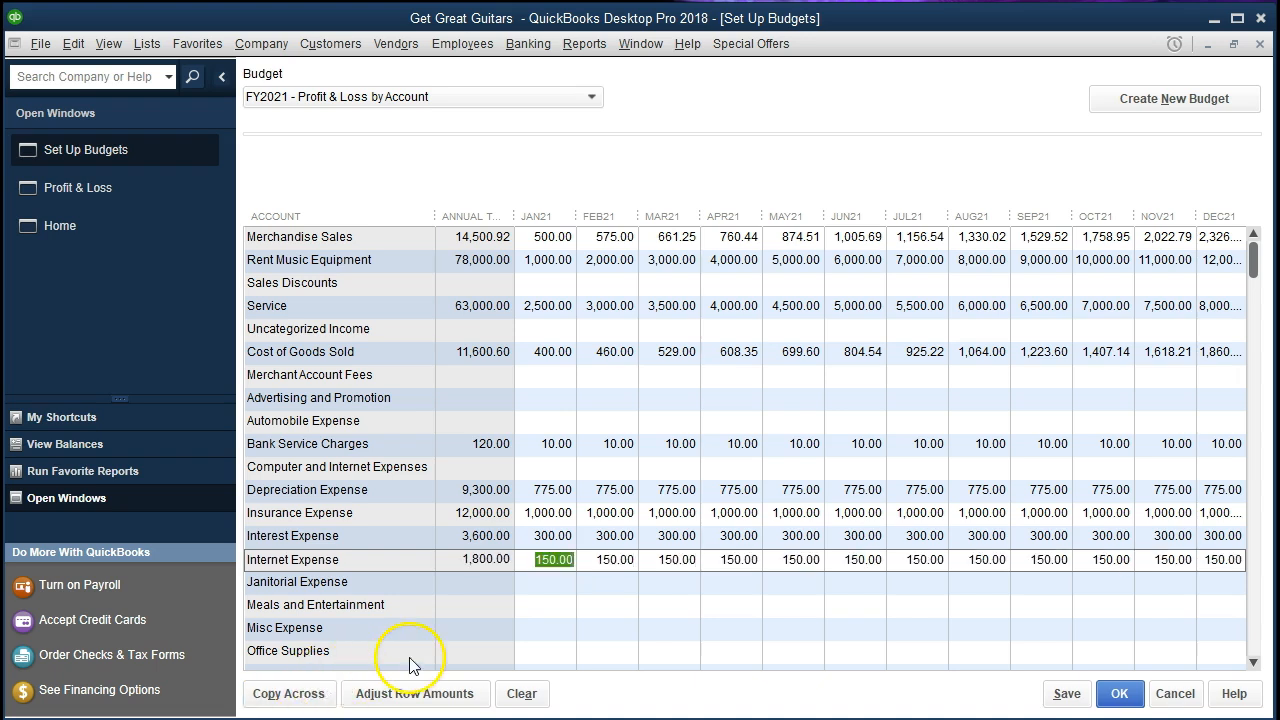
scroll(502, 638, down, 1)
scroll(506, 630, down, 1)
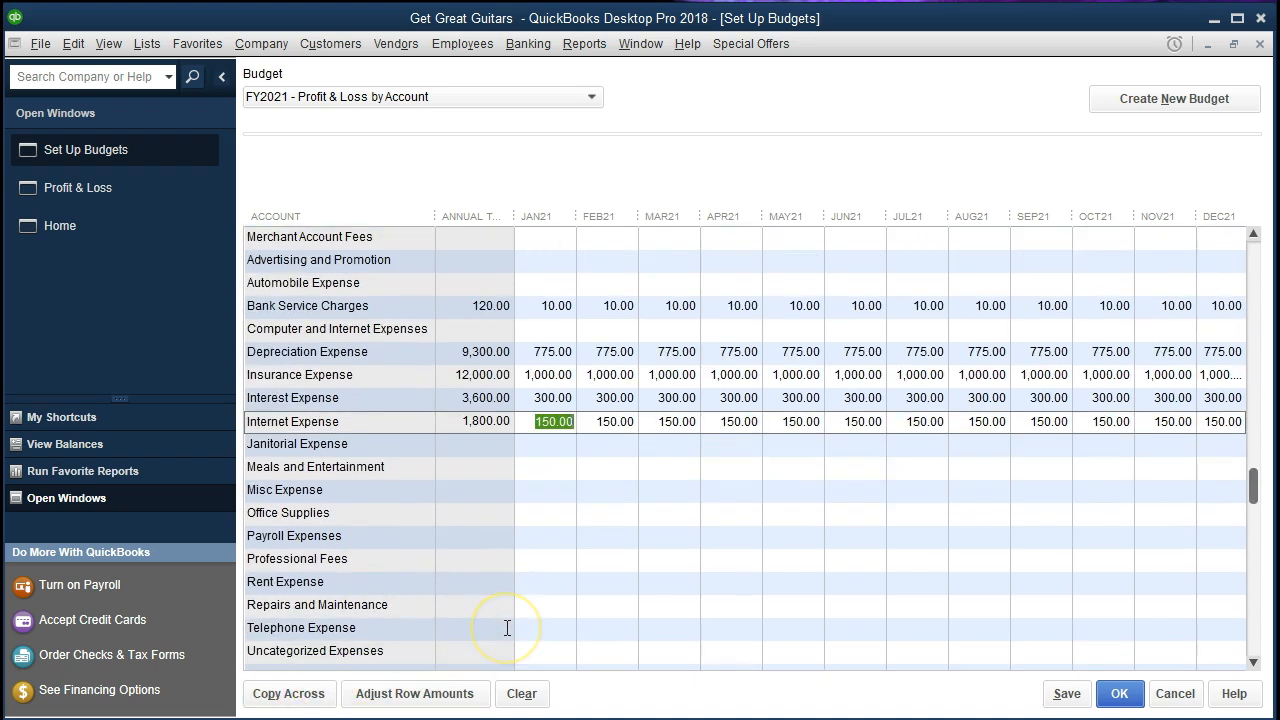
click(549, 536)
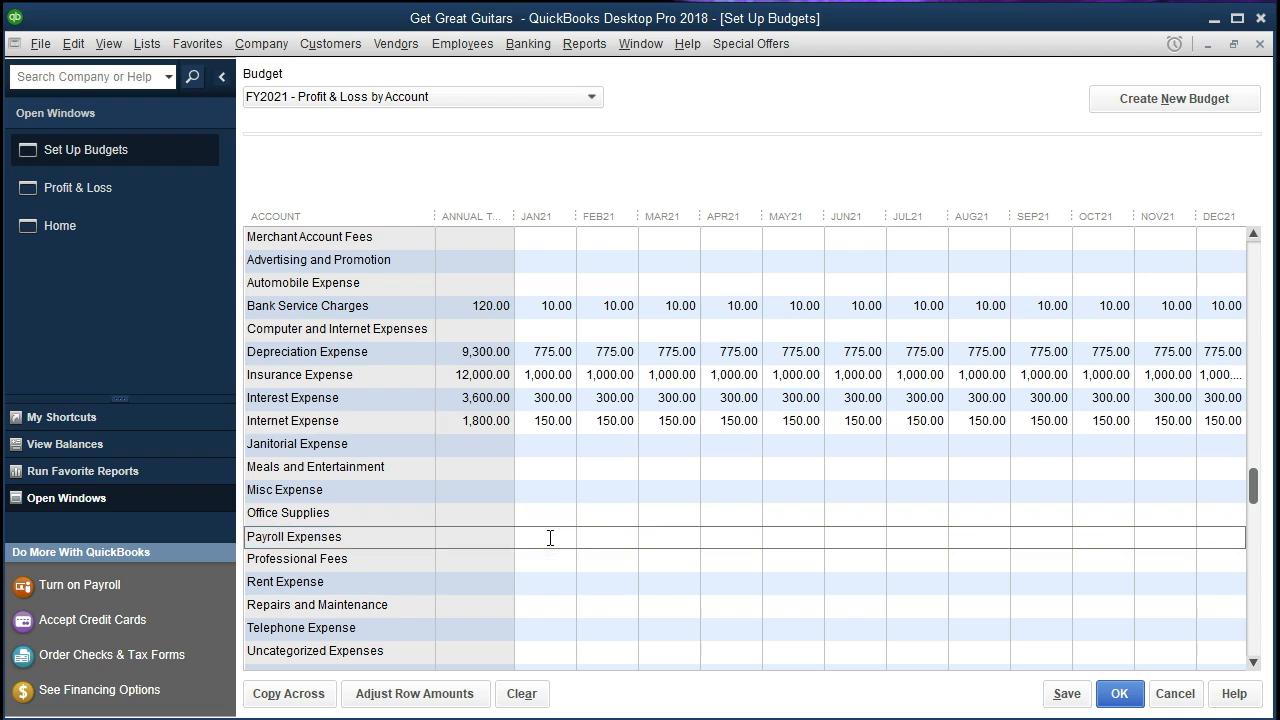
text(6000)
click(290, 693)
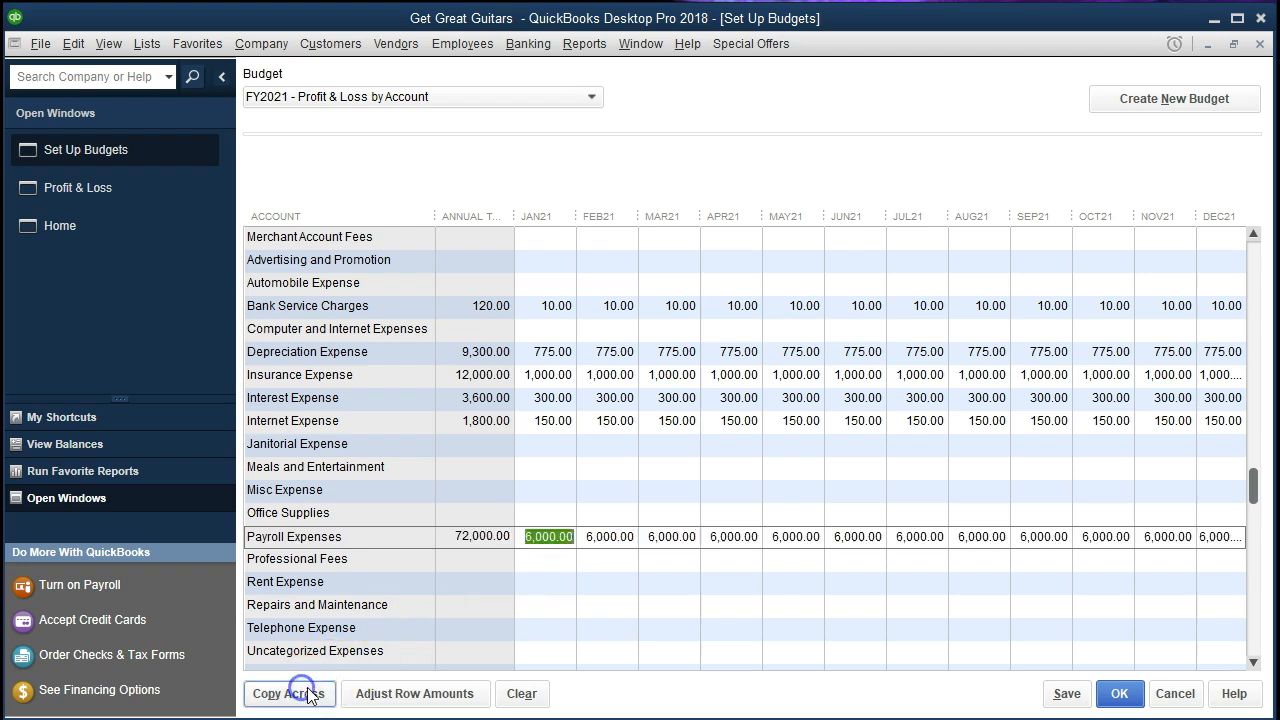
Budget 360 for Telephone Expense and 650 for Utilities in January 2021, copying each amount across the remaining months
scroll(493, 609, down, 1)
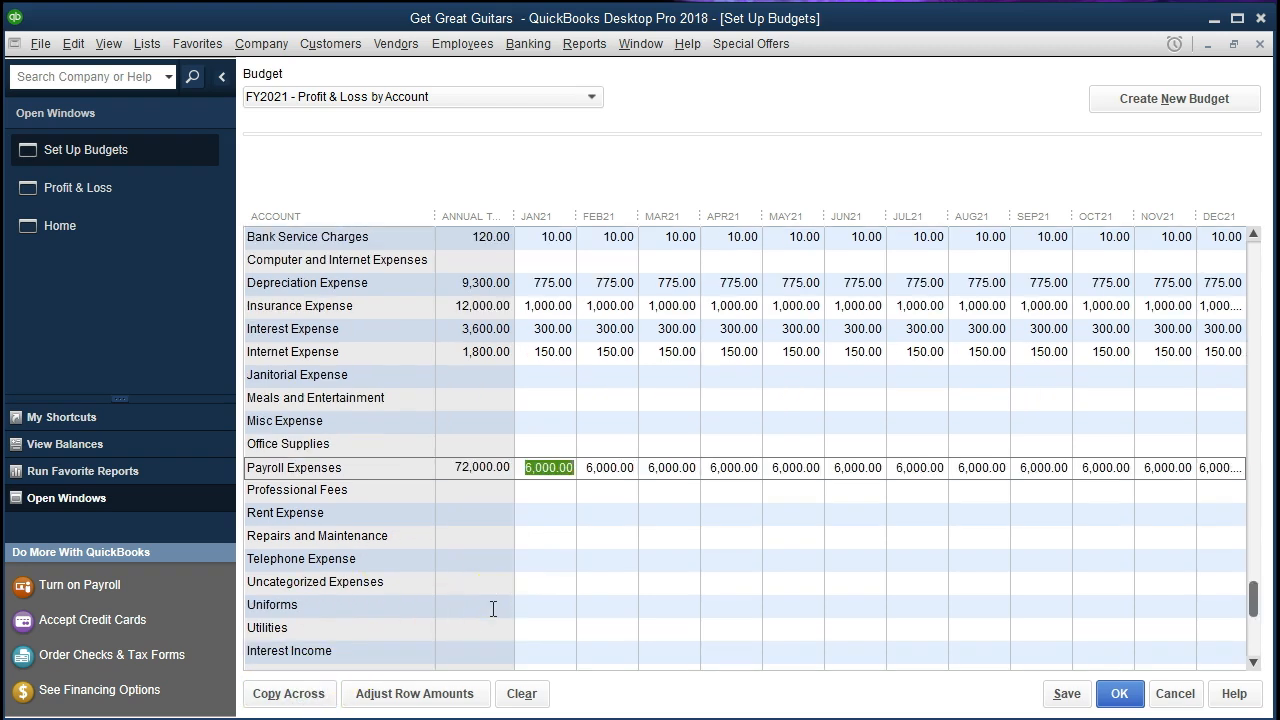
click(532, 560)
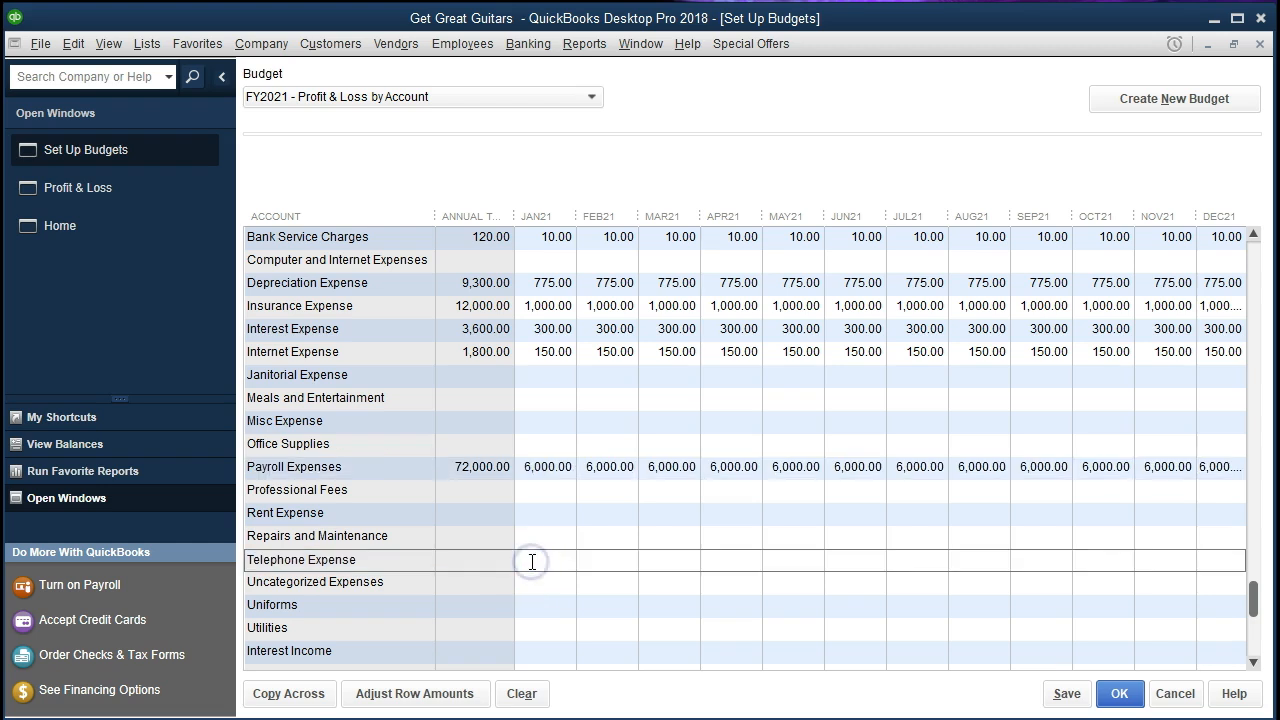
text(360)
click(289, 694)
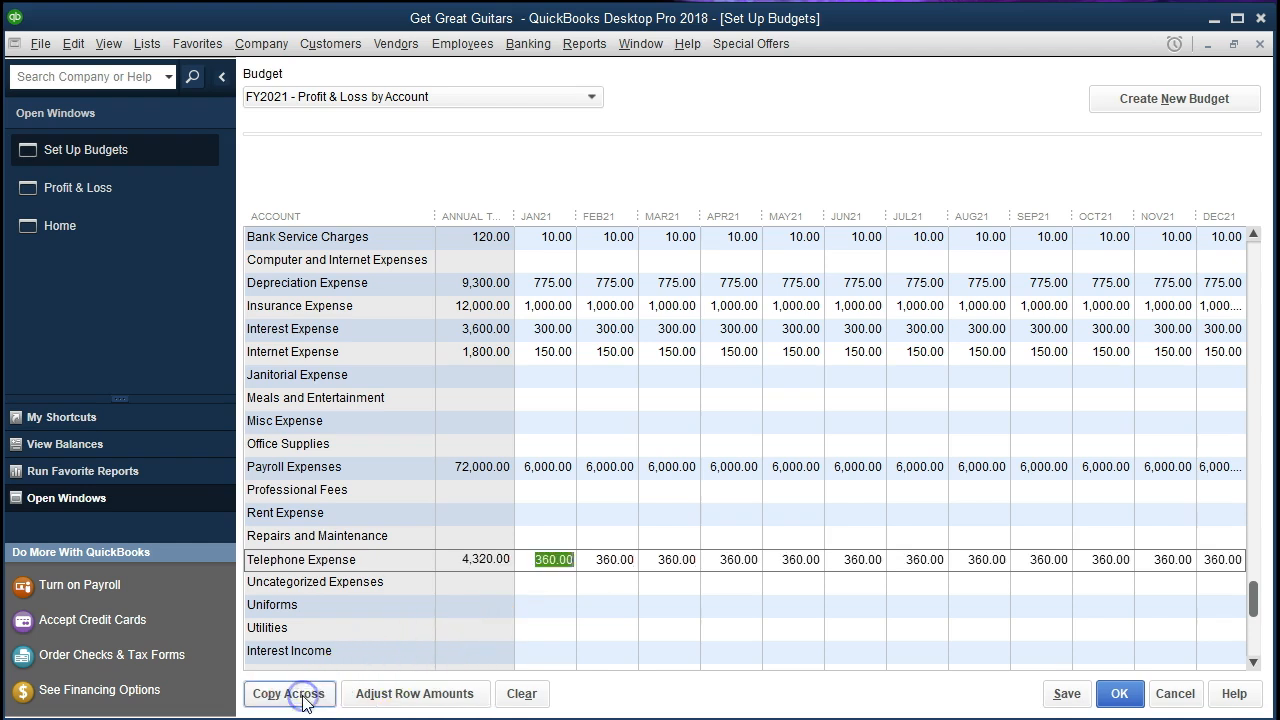
scroll(592, 577, down, 1)
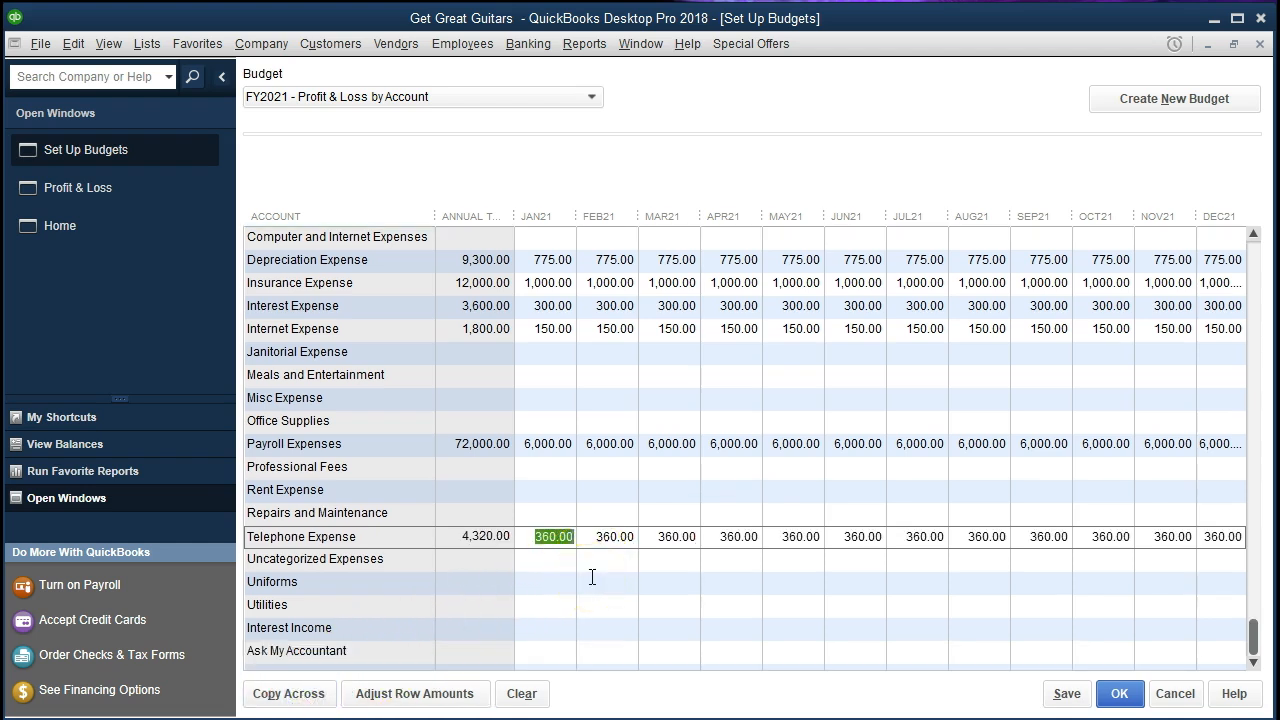
click(550, 608)
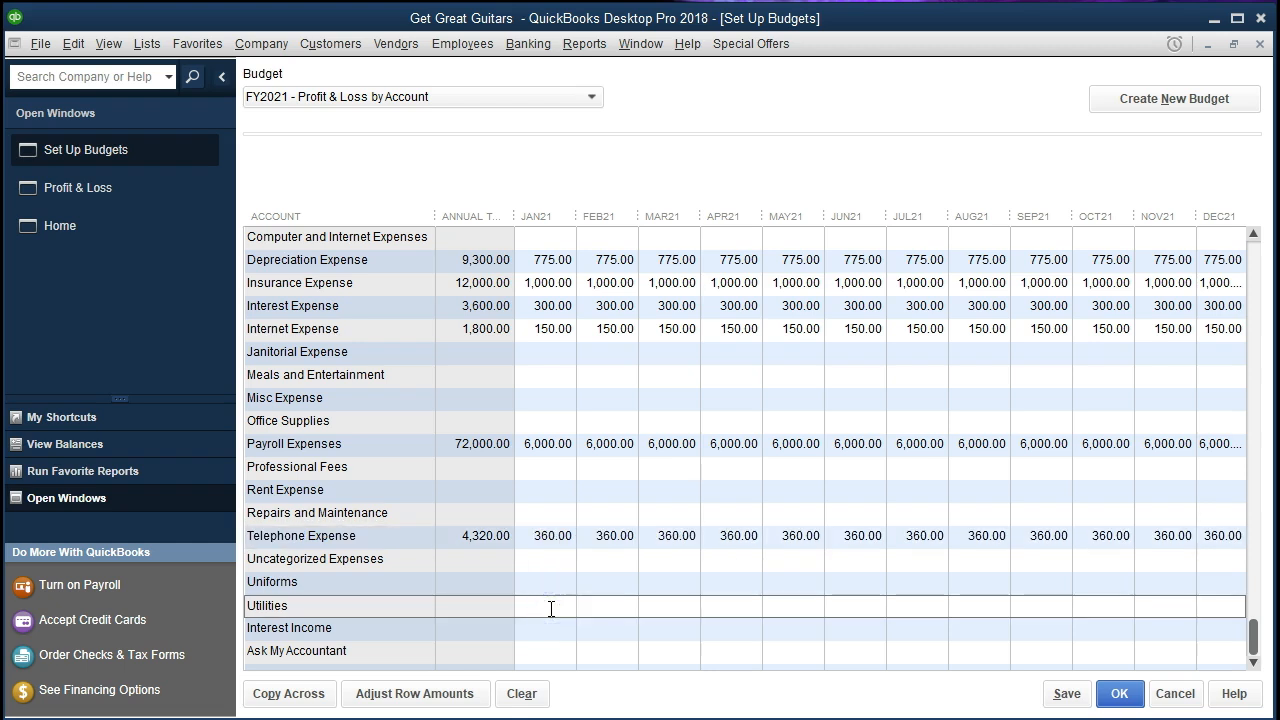
text(650)
click(305, 695)
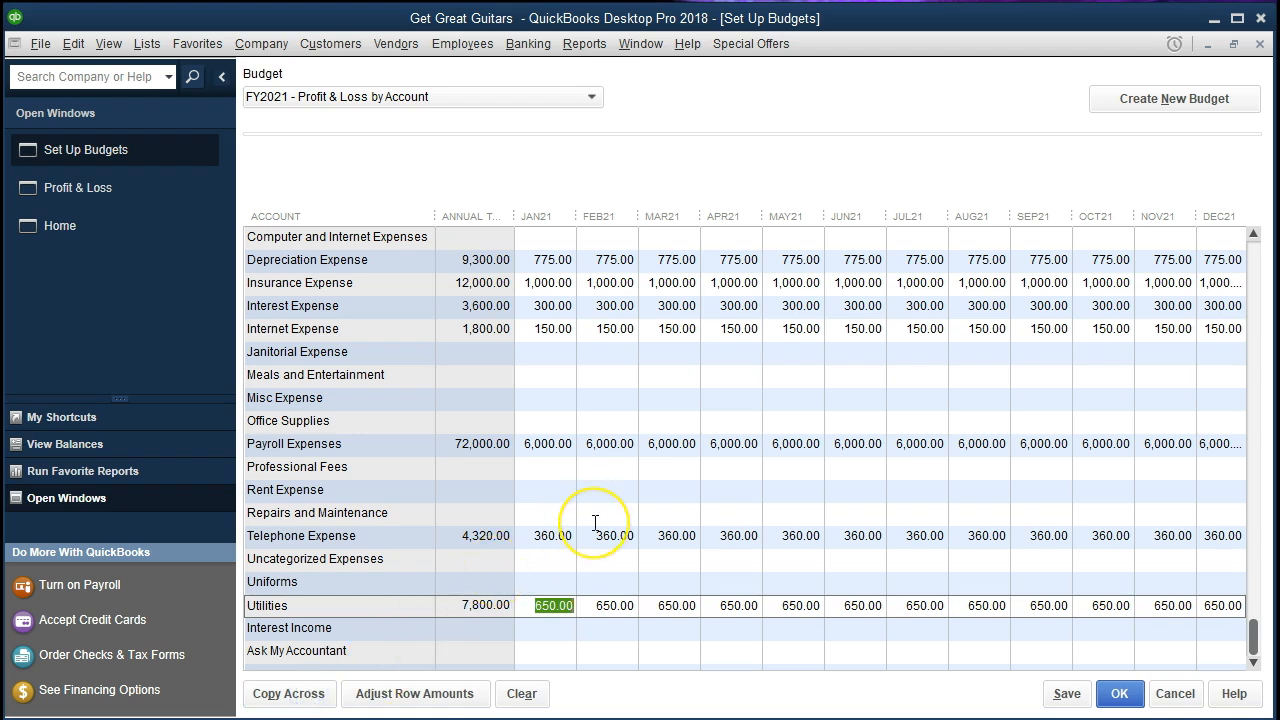
scroll(595, 522, up, 1)
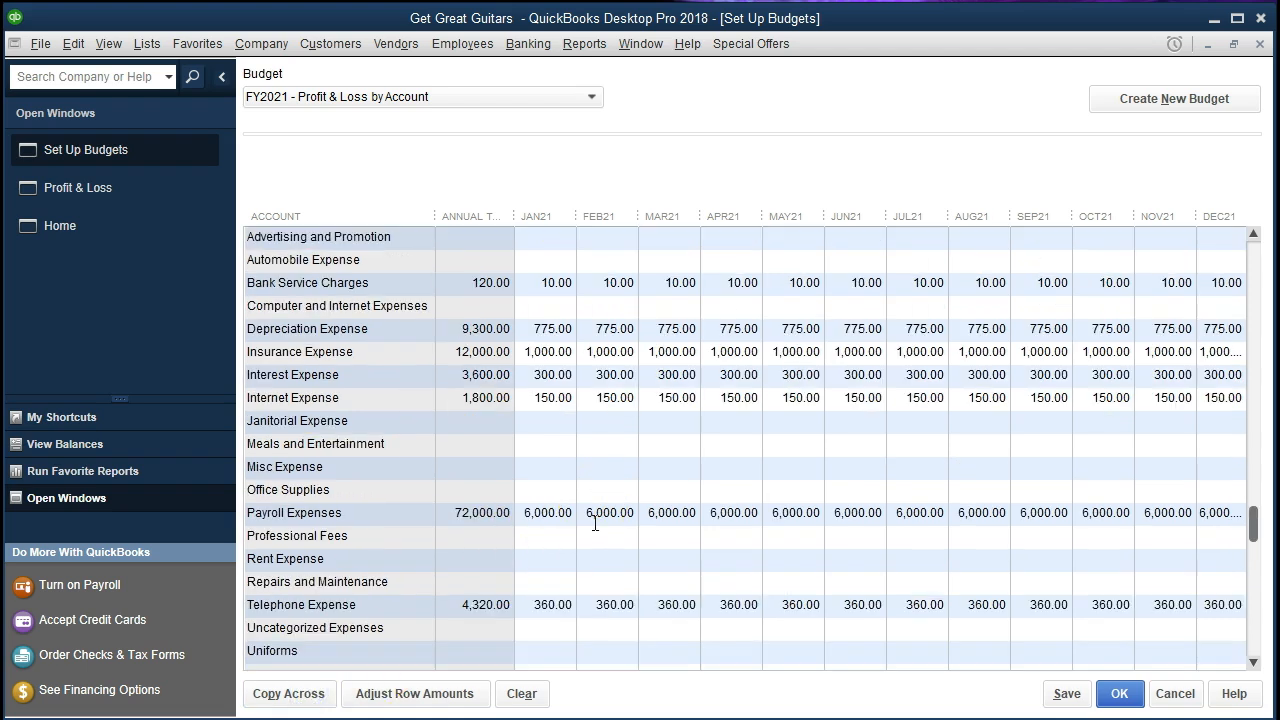
scroll(486, 506, up, 1)
scroll(486, 506, up, 2)
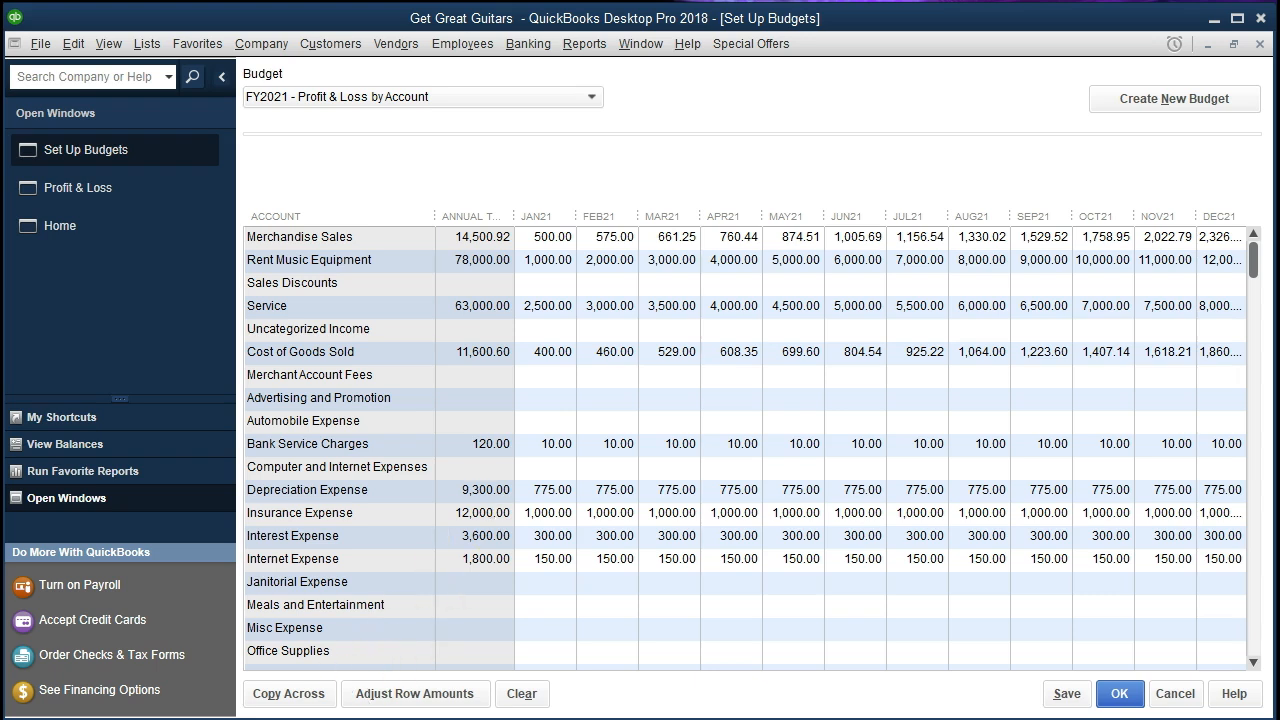
Save the completed FY2021 Profit & Loss by Account budget and close the budget setup window
scroll(609, 537, down, 4)
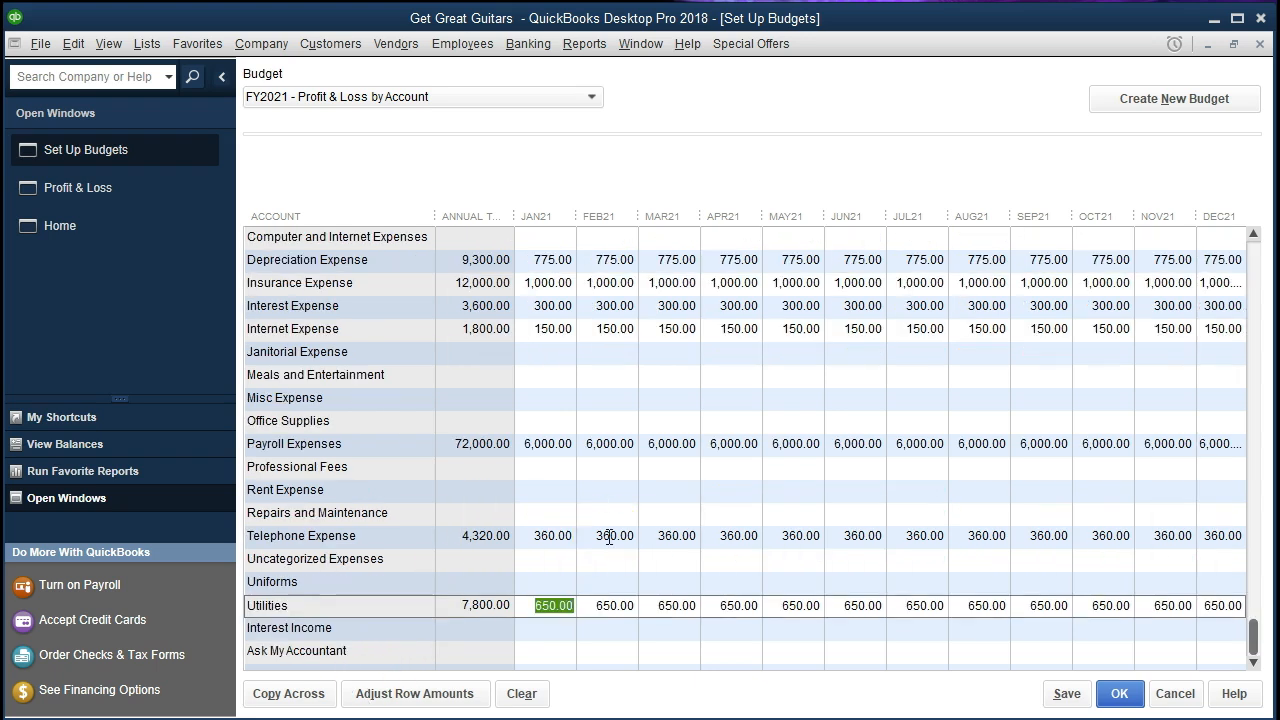
click(1064, 693)
click(1121, 693)
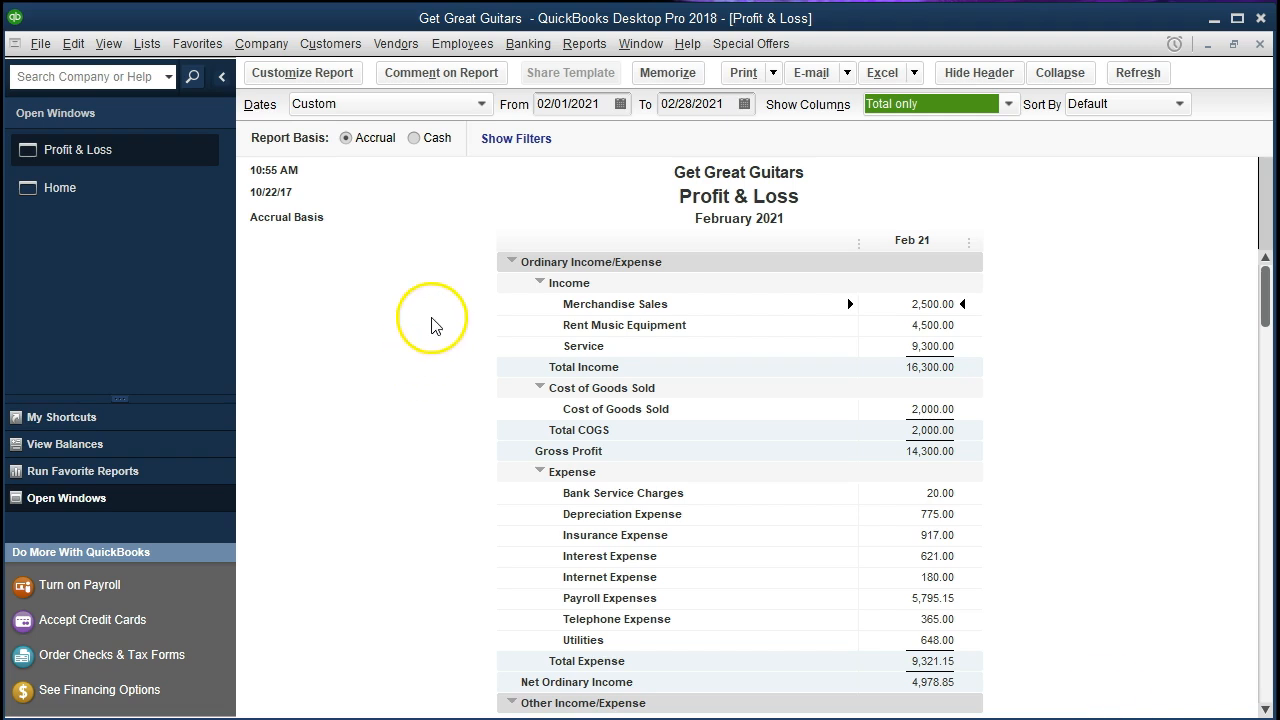
Generate a Budget Overview report from the FY2021 - Profit & Loss by Account budget, using the Account by Month layout
click(597, 50)
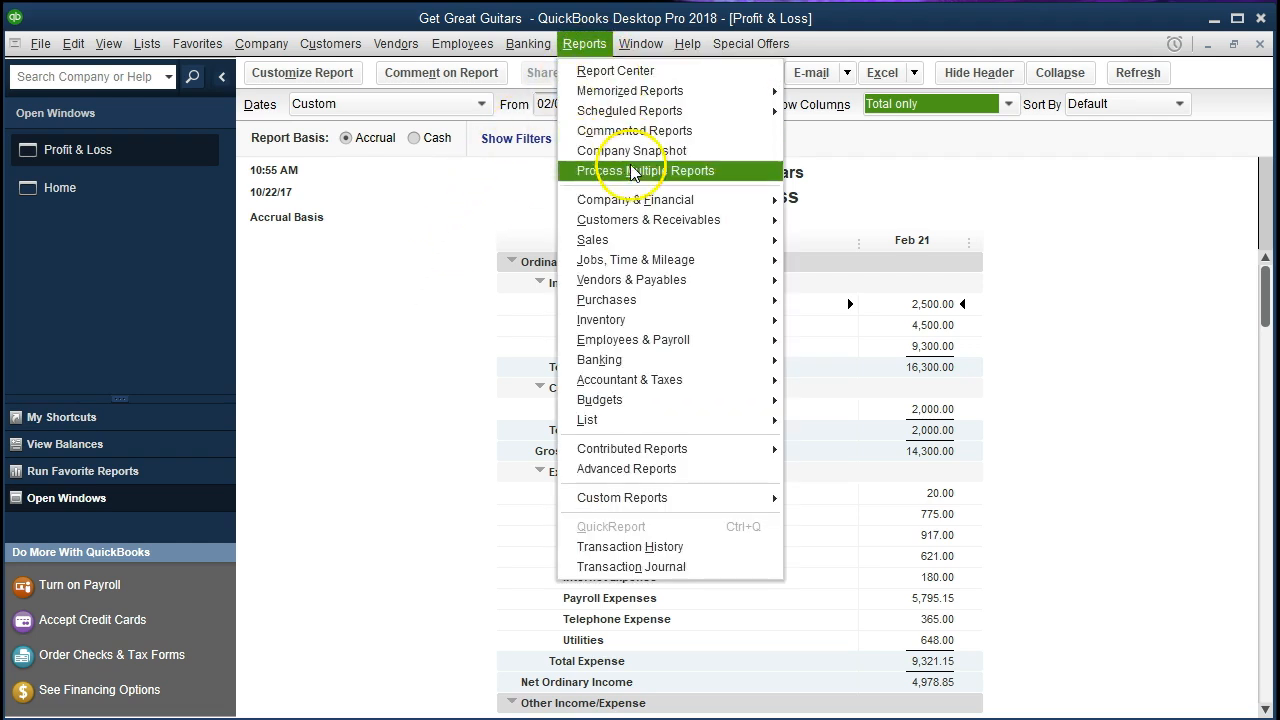
mouse_move(660, 400)
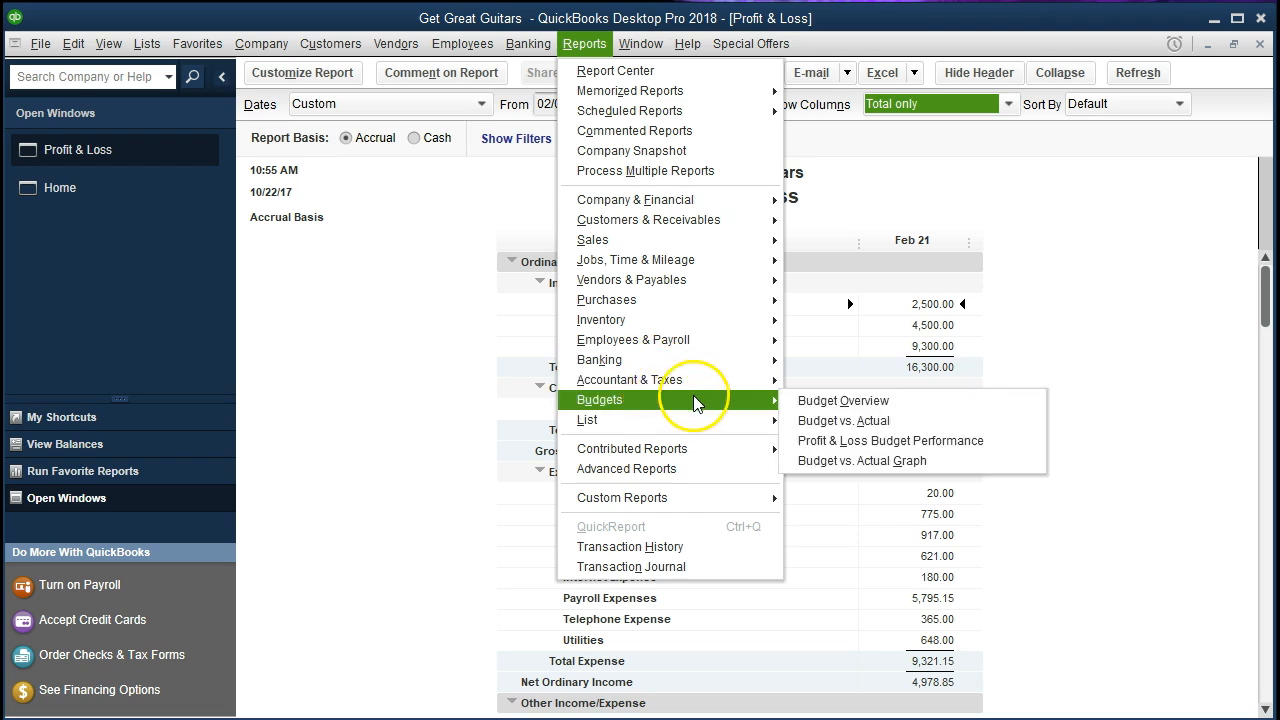
click(948, 410)
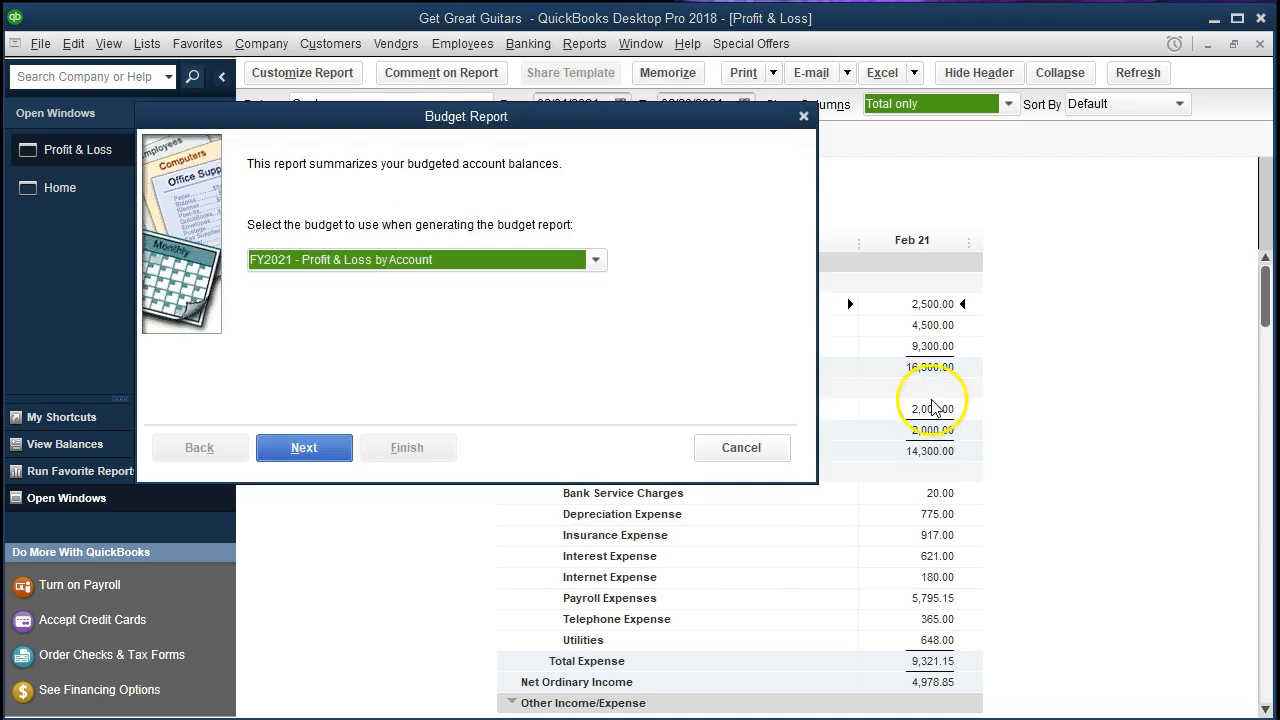
click(595, 262)
click(597, 263)
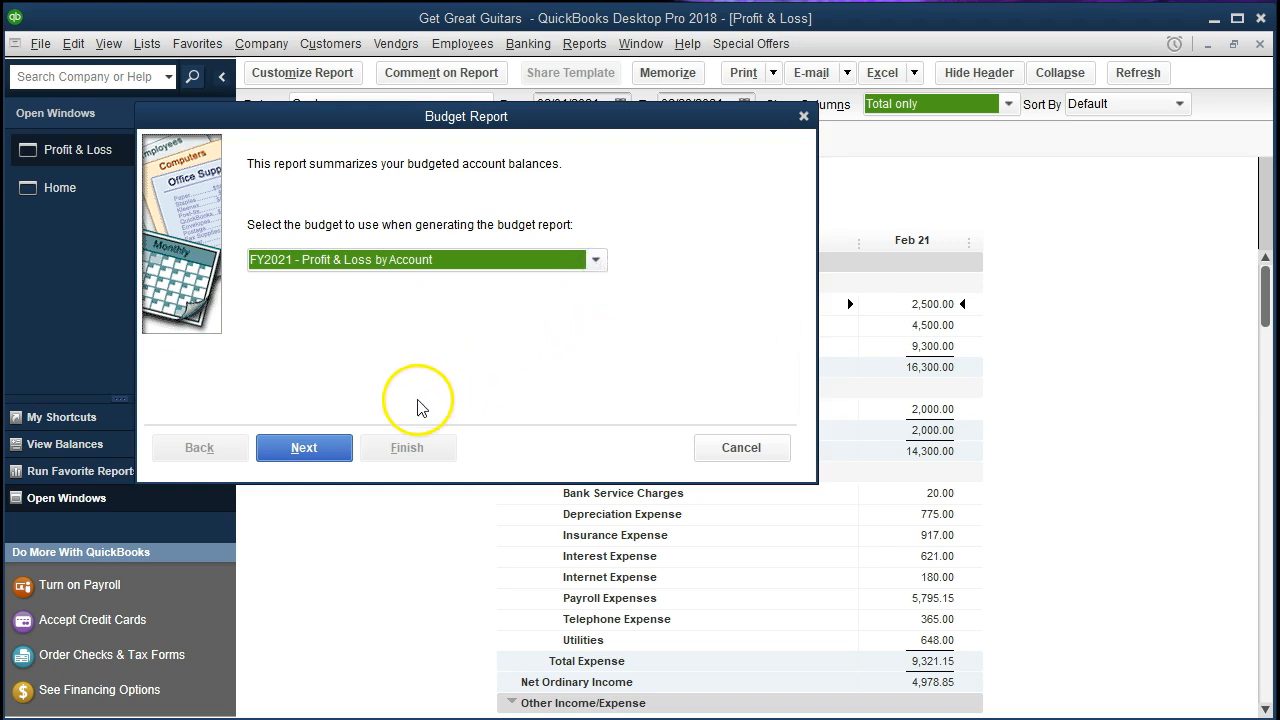
click(332, 450)
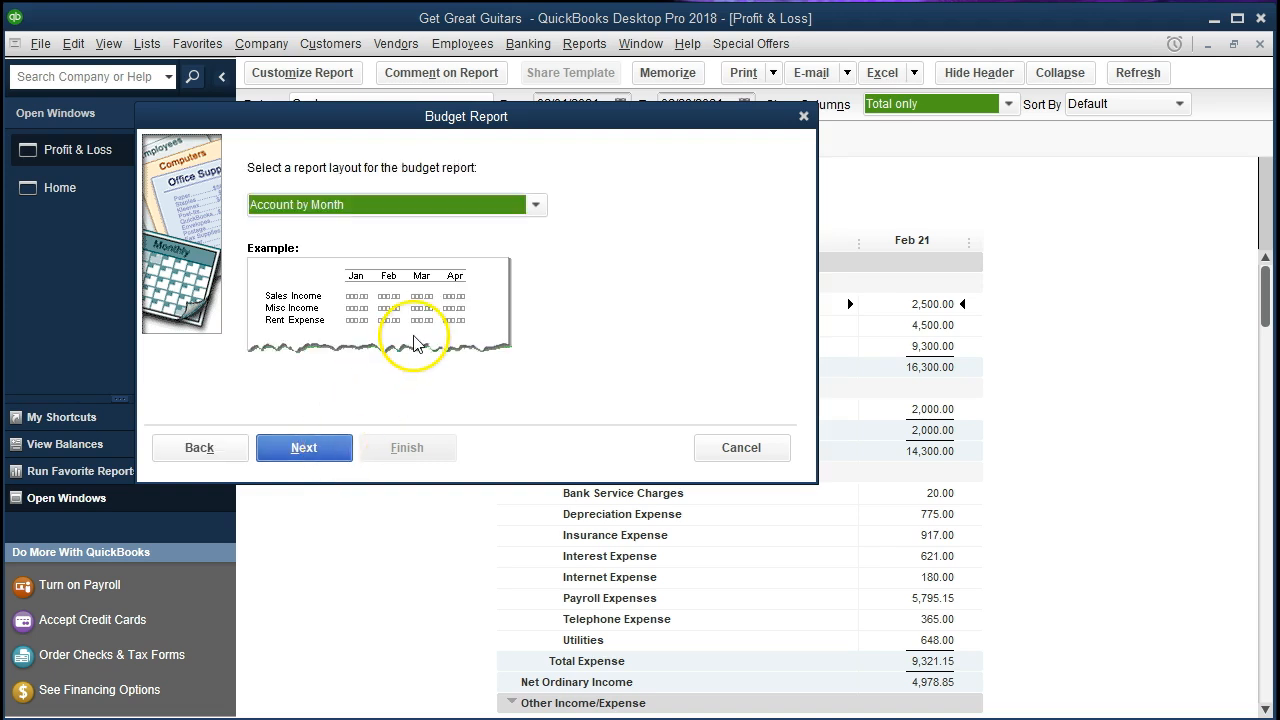
click(340, 450)
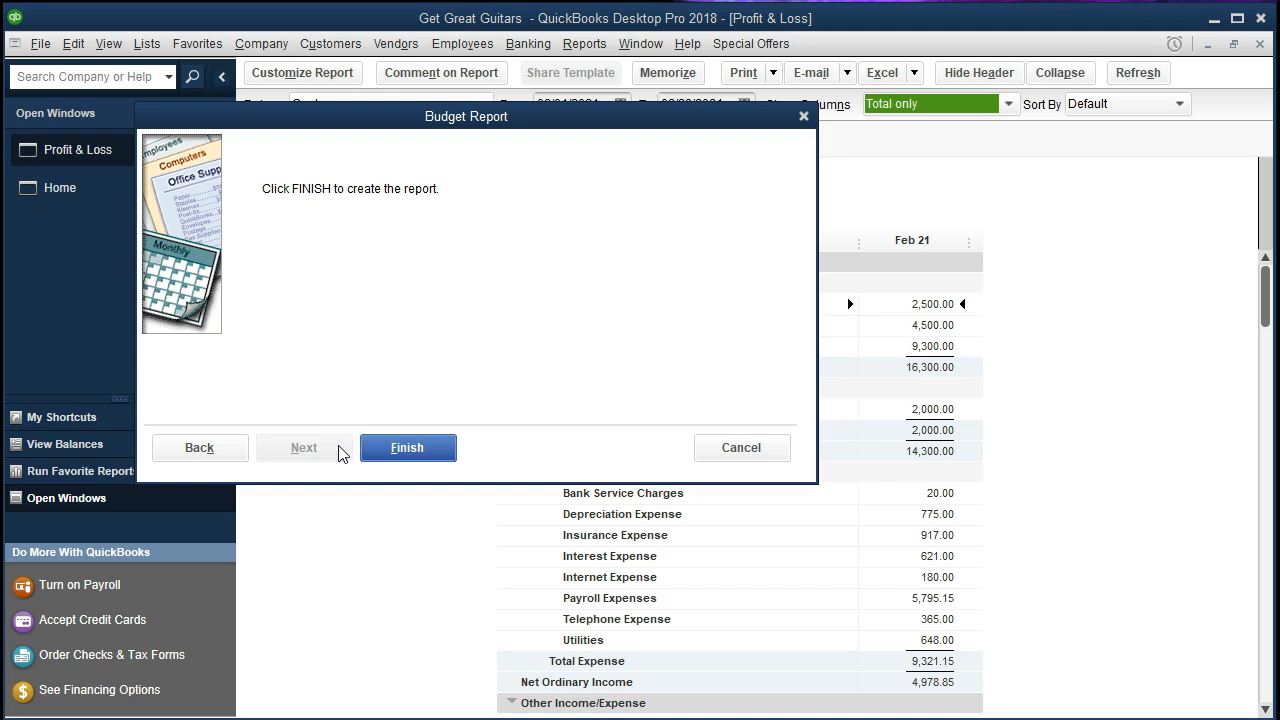
click(372, 452)
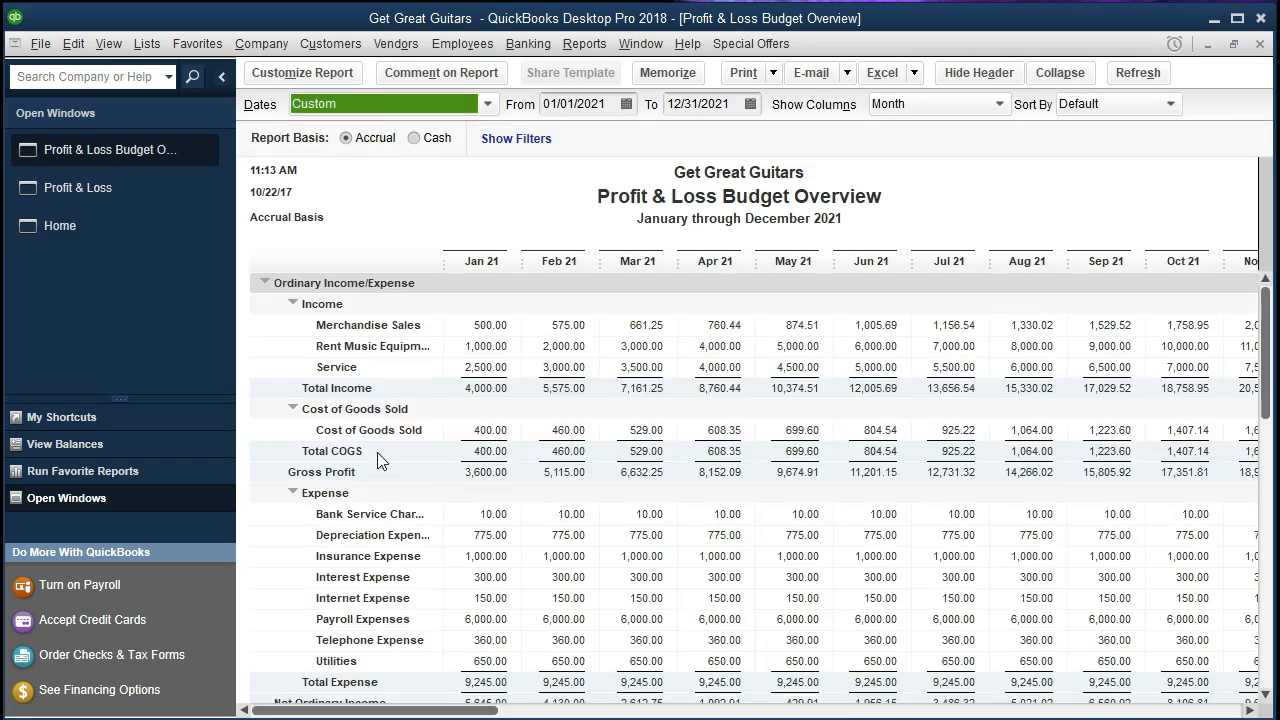
Set the budget overview's end date to 03/31/2021 and review the first-quarter figures down to net income
mouse_move(458, 710)
mouse_down()
mouse_move(1022, 704)
mouse_move(1148, 678)
mouse_move(1185, 699)
mouse_move(906, 717)
mouse_move(440, 711)
mouse_up()
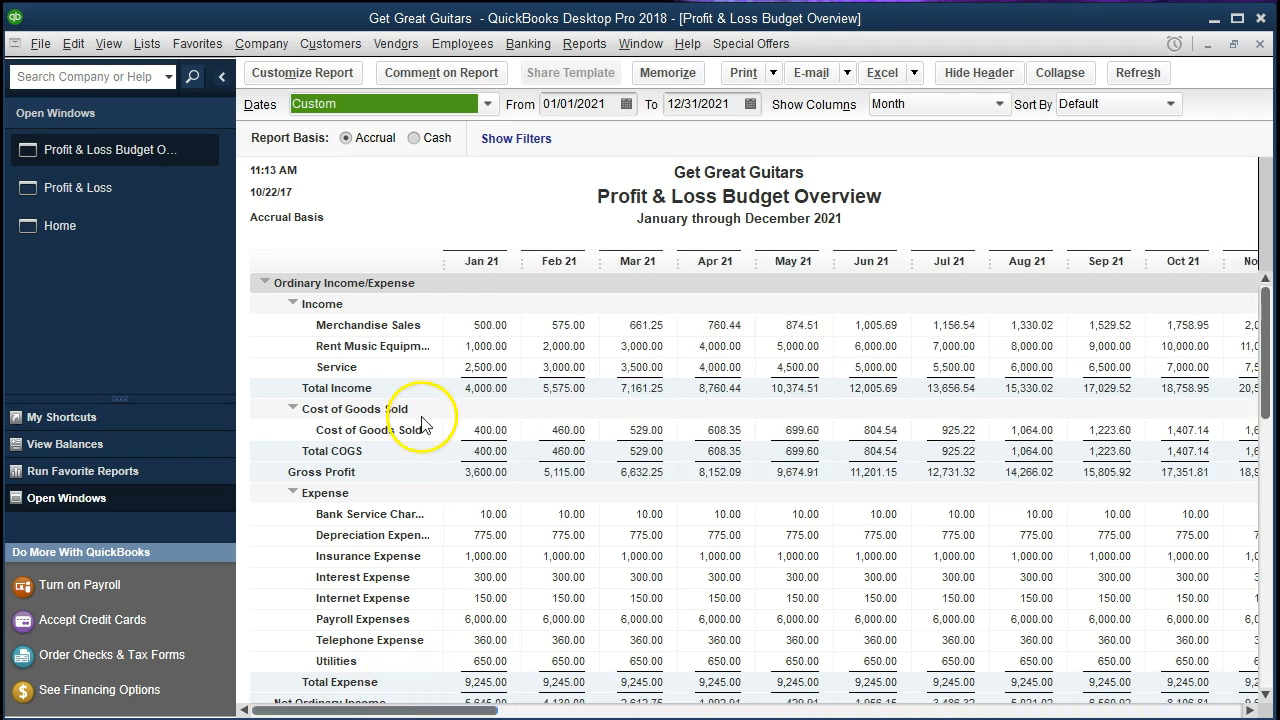
click(450, 218)
key(Tab)
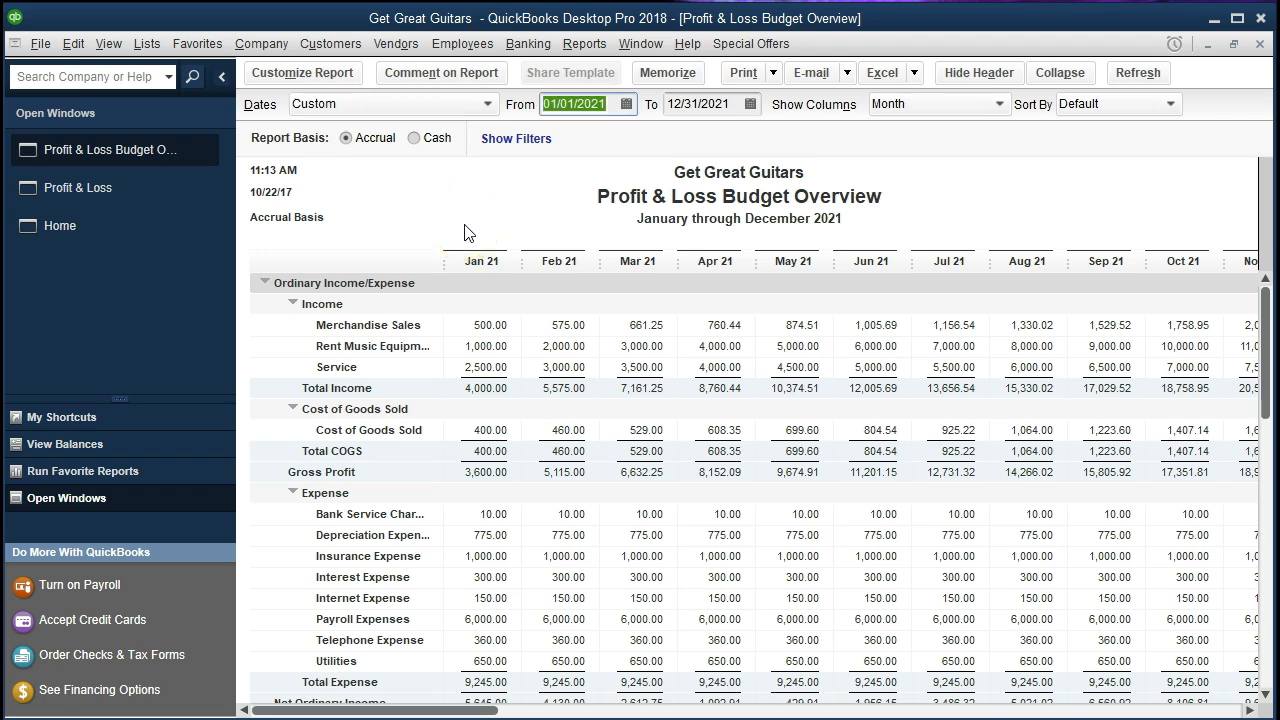
click(500, 200)
key(Tab)
text(0)
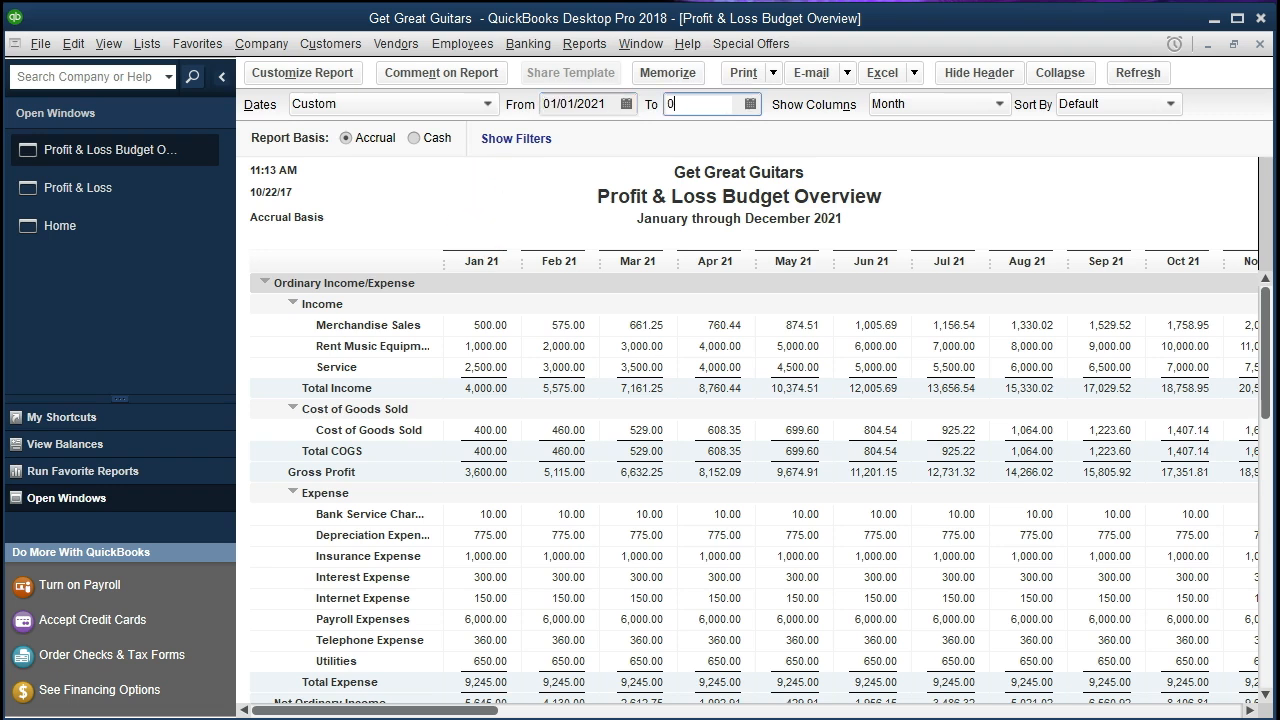
text(33121)
key(Tab)
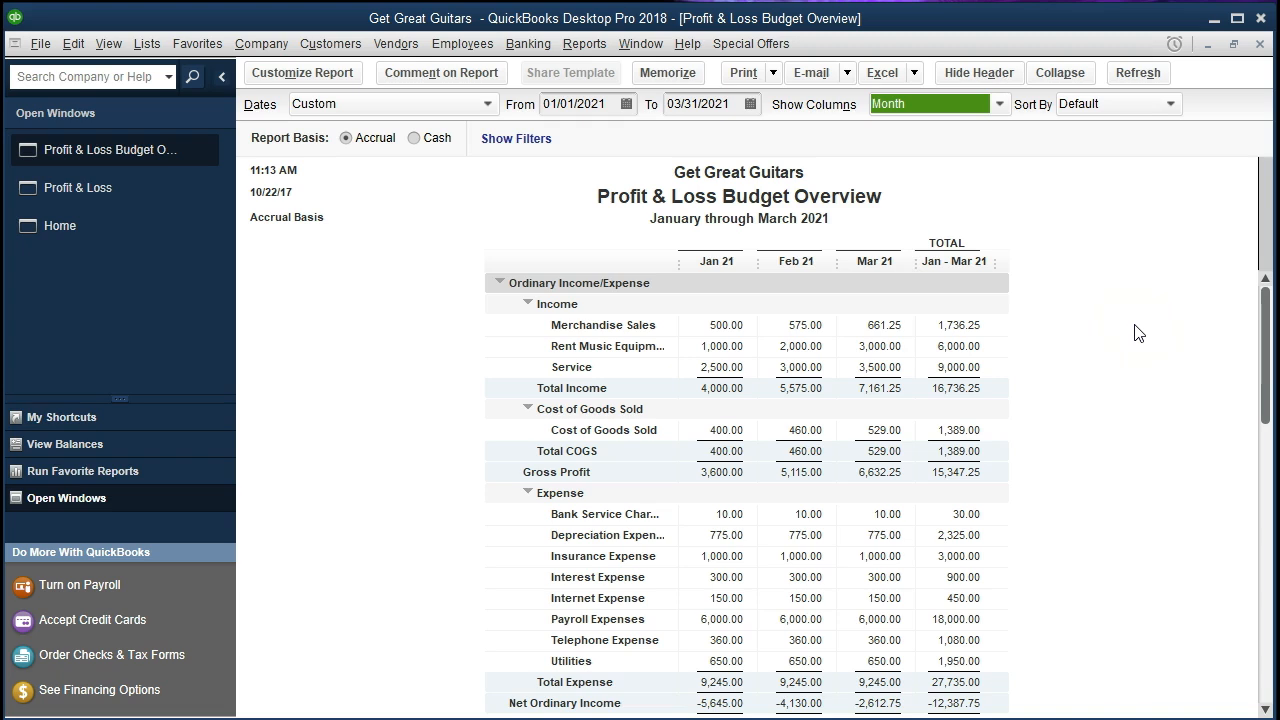
scroll(1135, 333, down, 1)
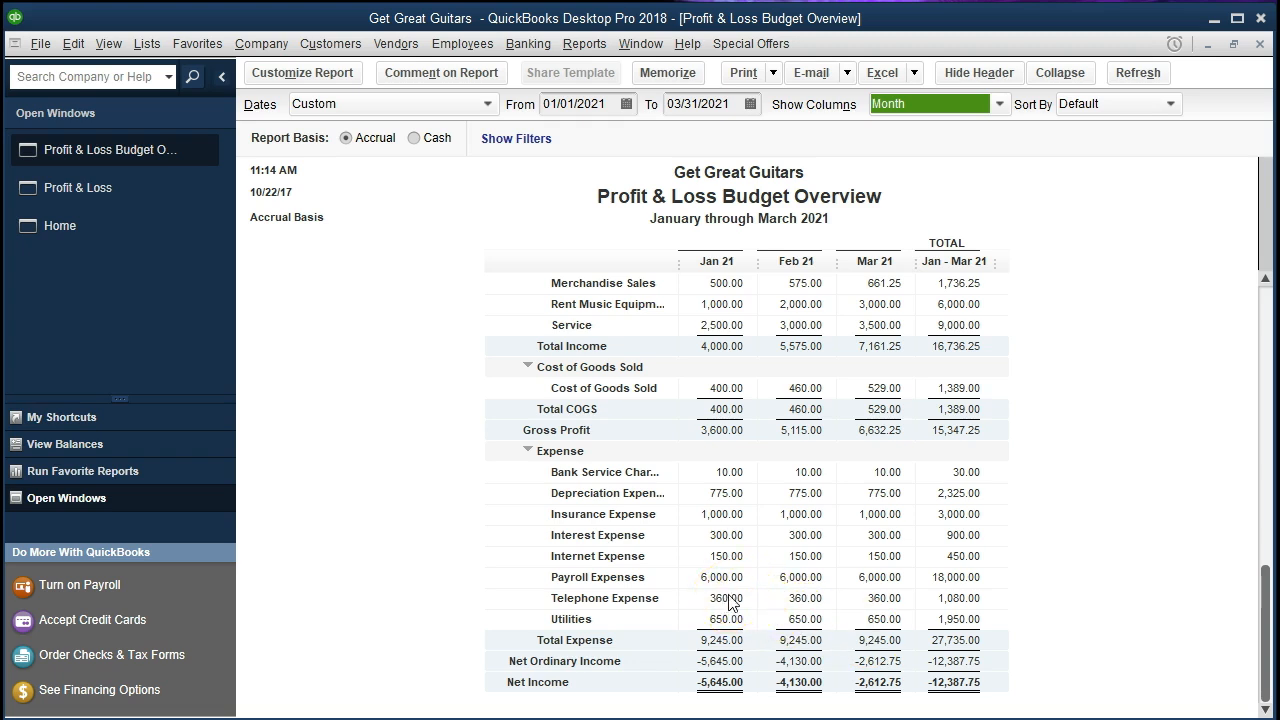
scroll(763, 590, up, 1)
scroll(763, 590, down, 1)
Set the report's end date back to 12/31/2021 and review the monthly columns through the annual total
drag(736, 104, 658, 104)
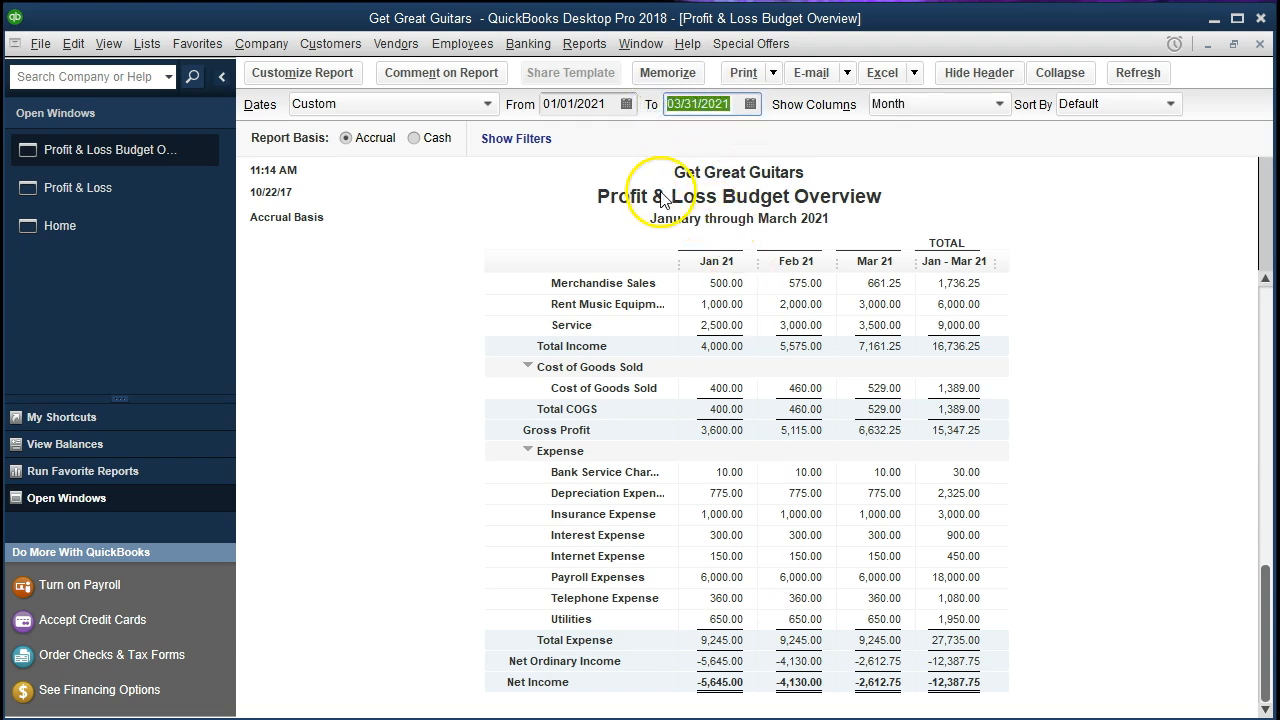
text(12)
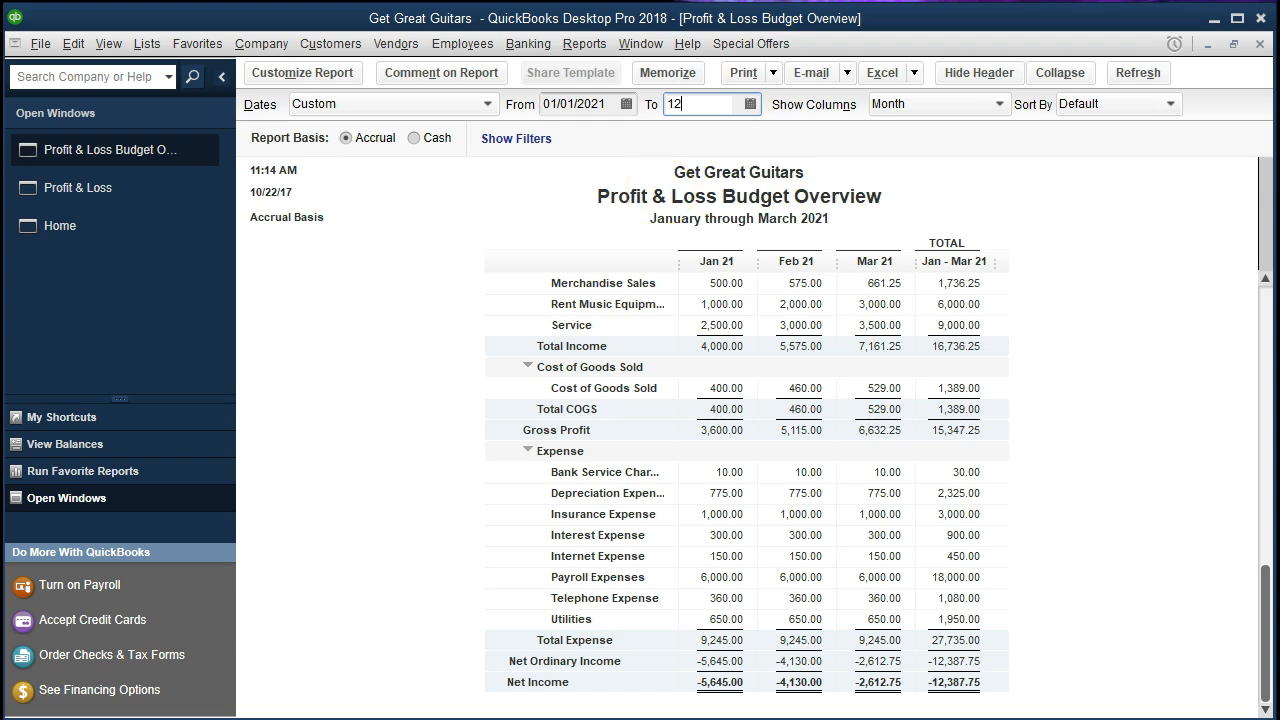
text(/31/2021)
key(Tab)
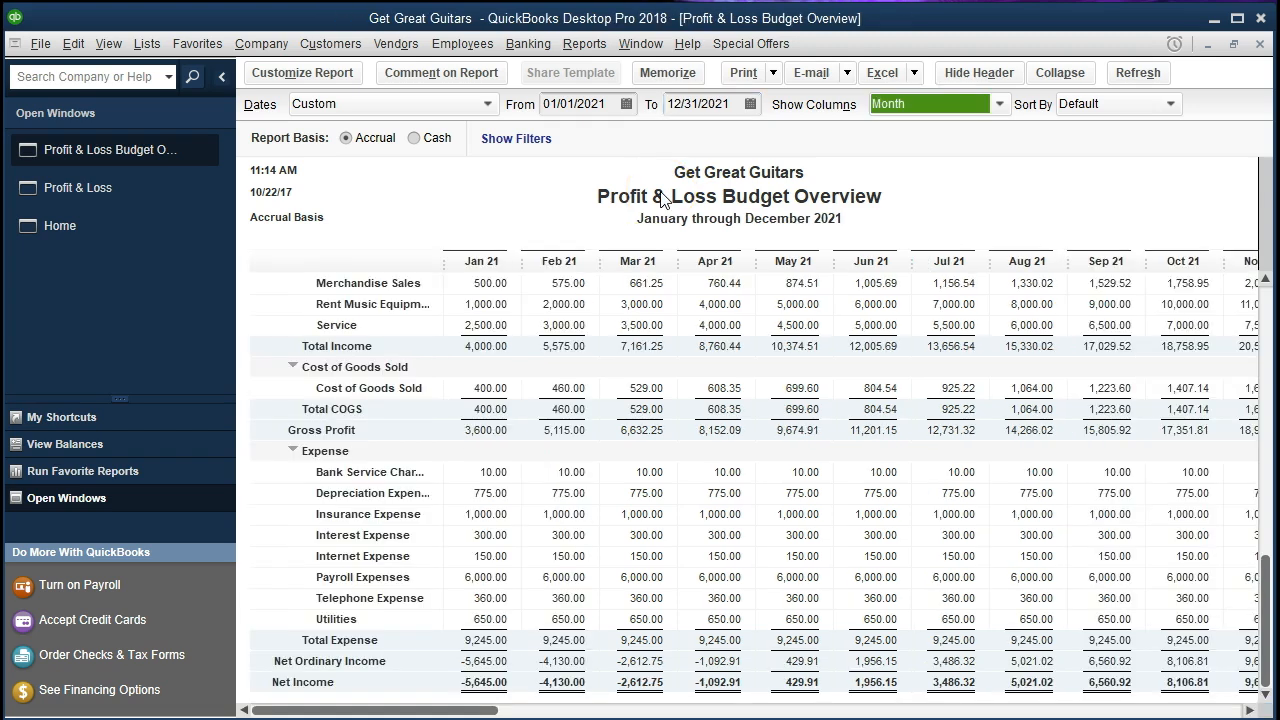
drag(456, 712, 500, 702)
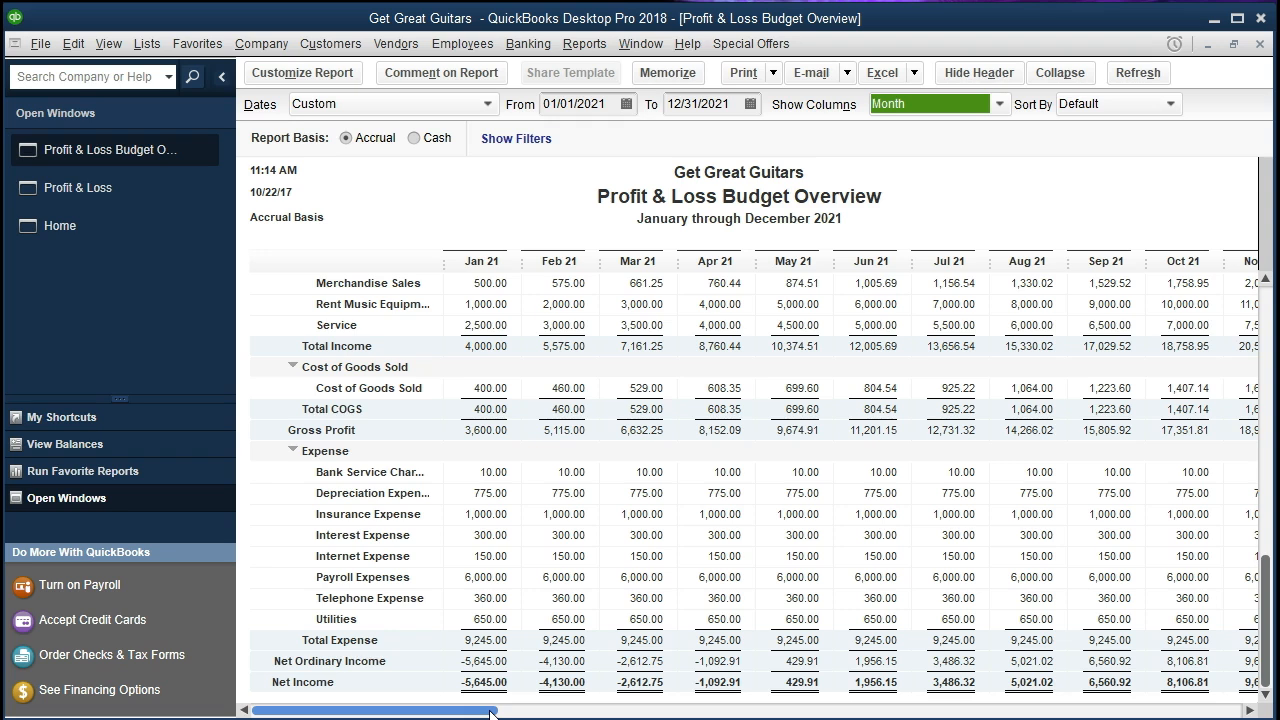
drag(490, 710, 1226, 700)
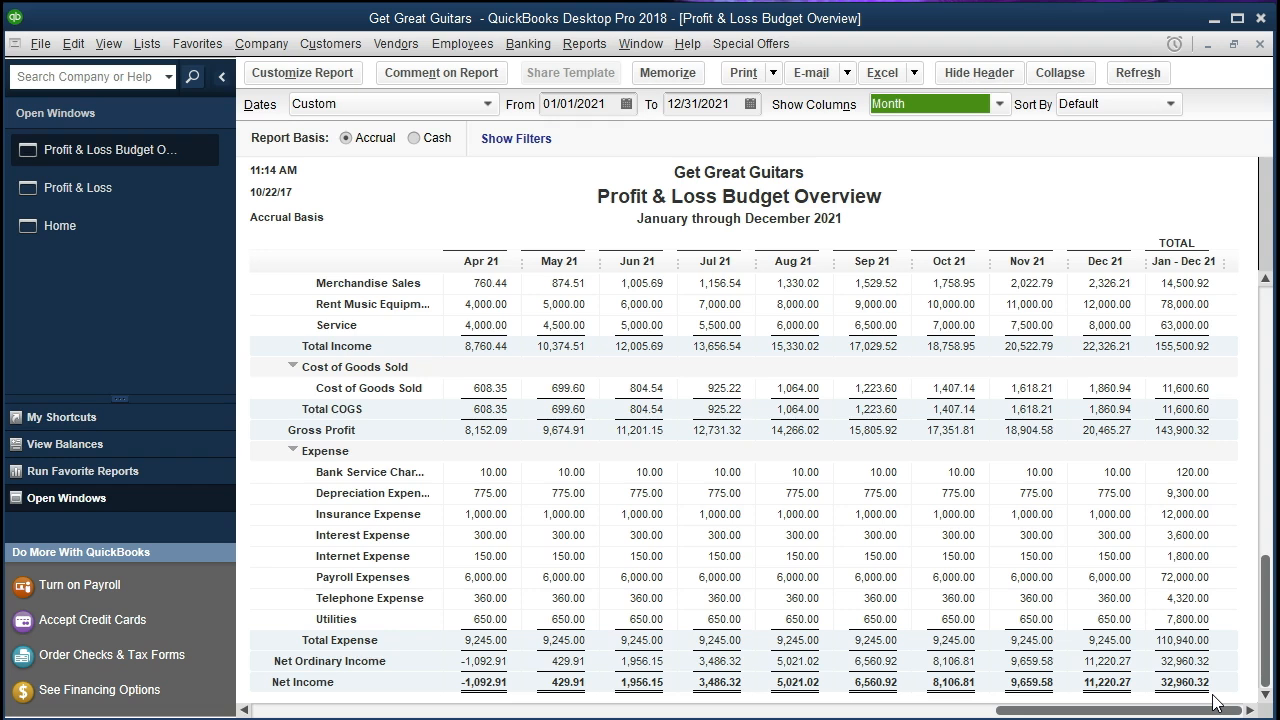
click(1185, 693)
drag(1173, 712, 376, 712)
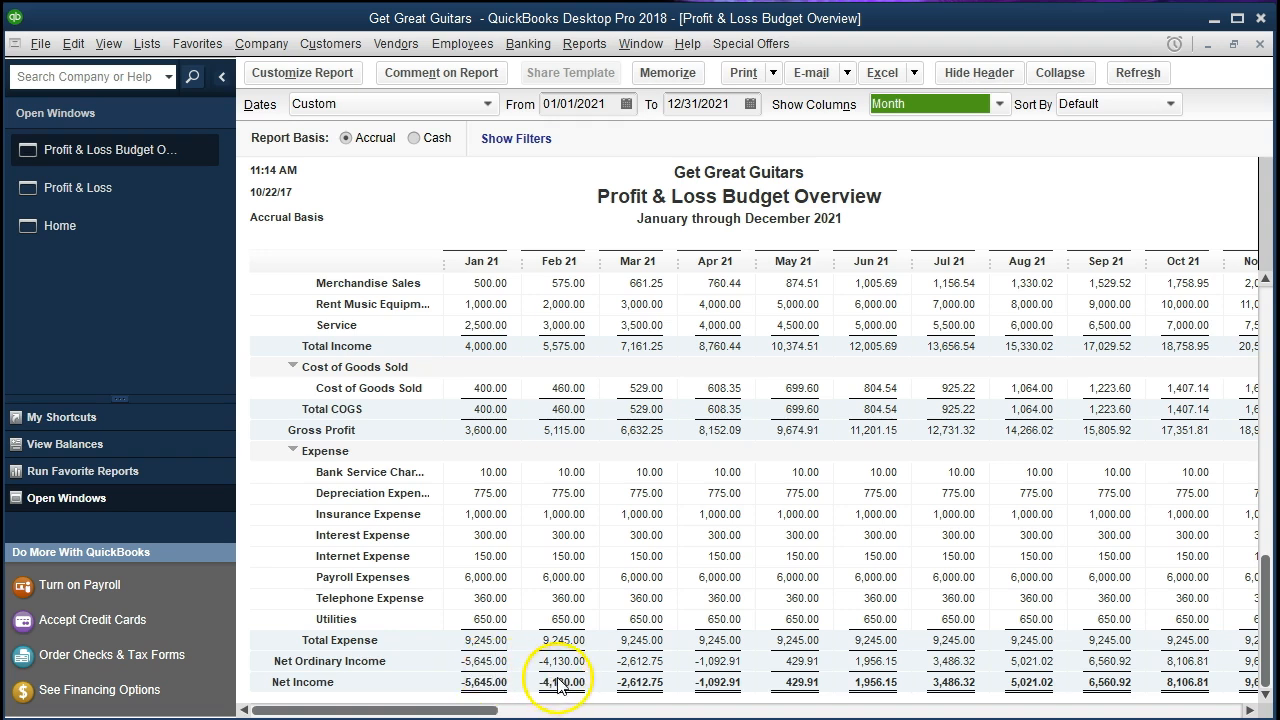
Limit the budget overview to the first quarter by entering 03/31/2021 as its end date
click(616, 103)
key(Tab)
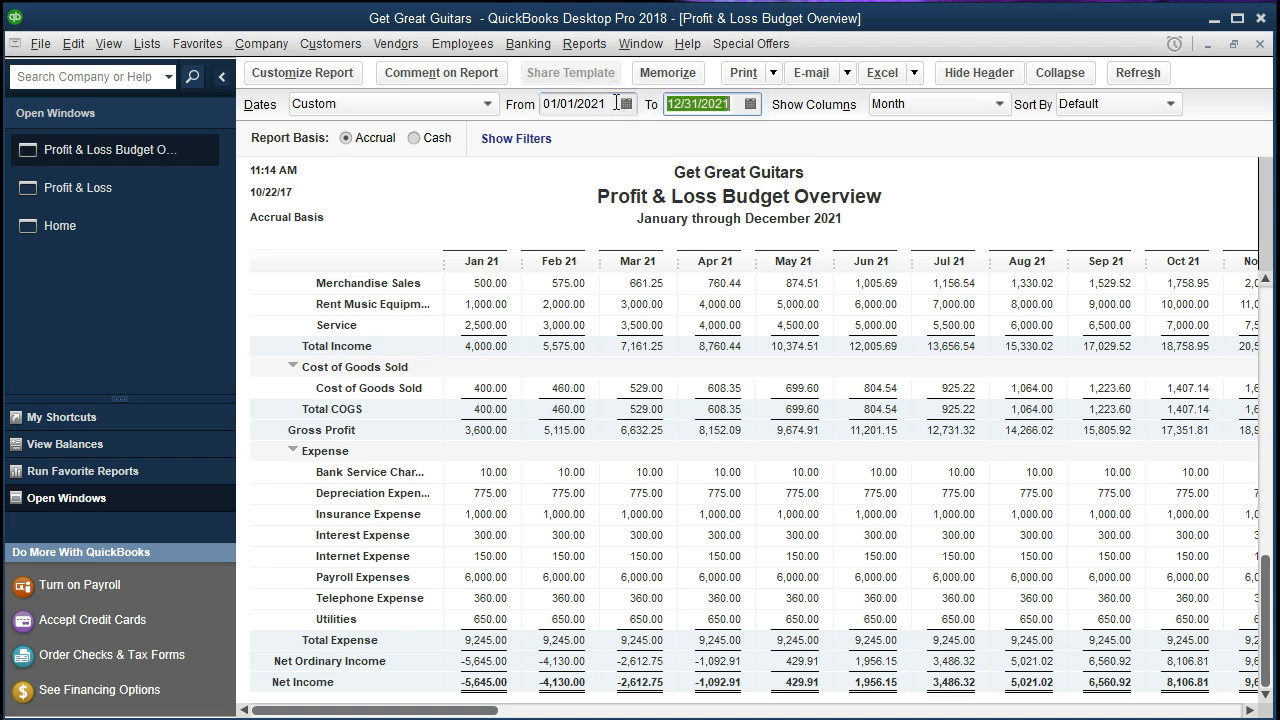
text(033121)
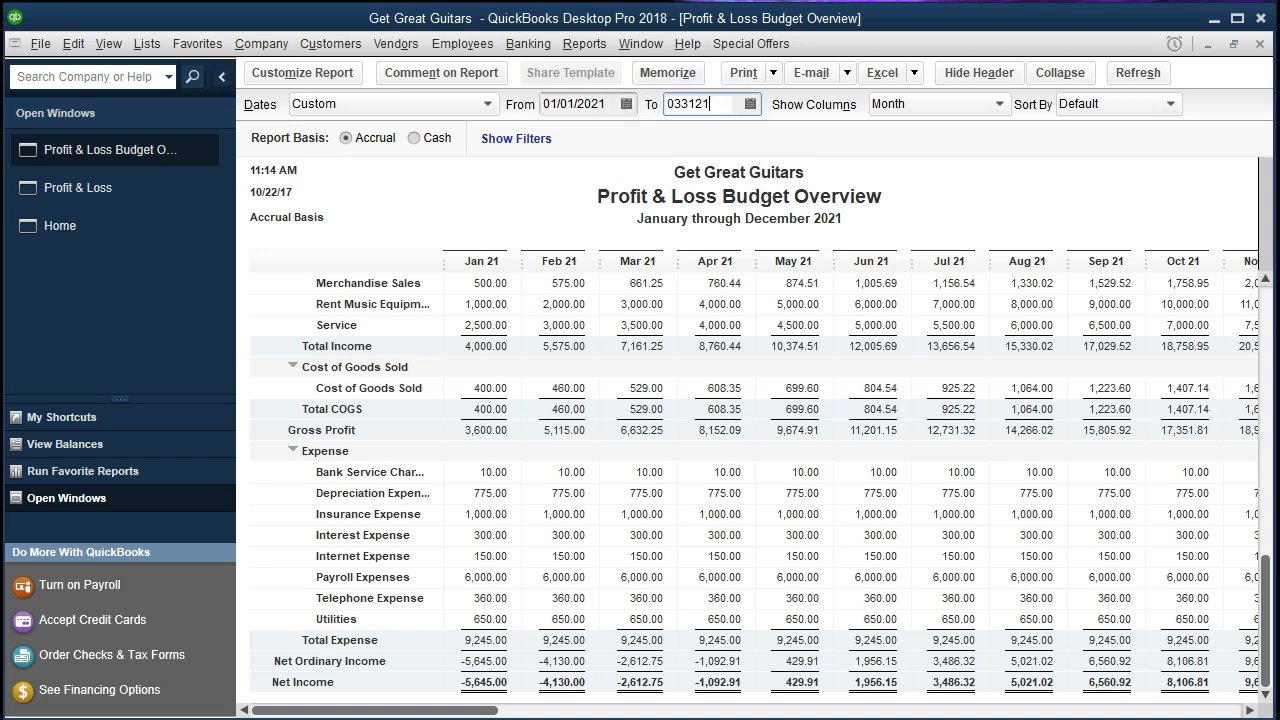
key(Tab)
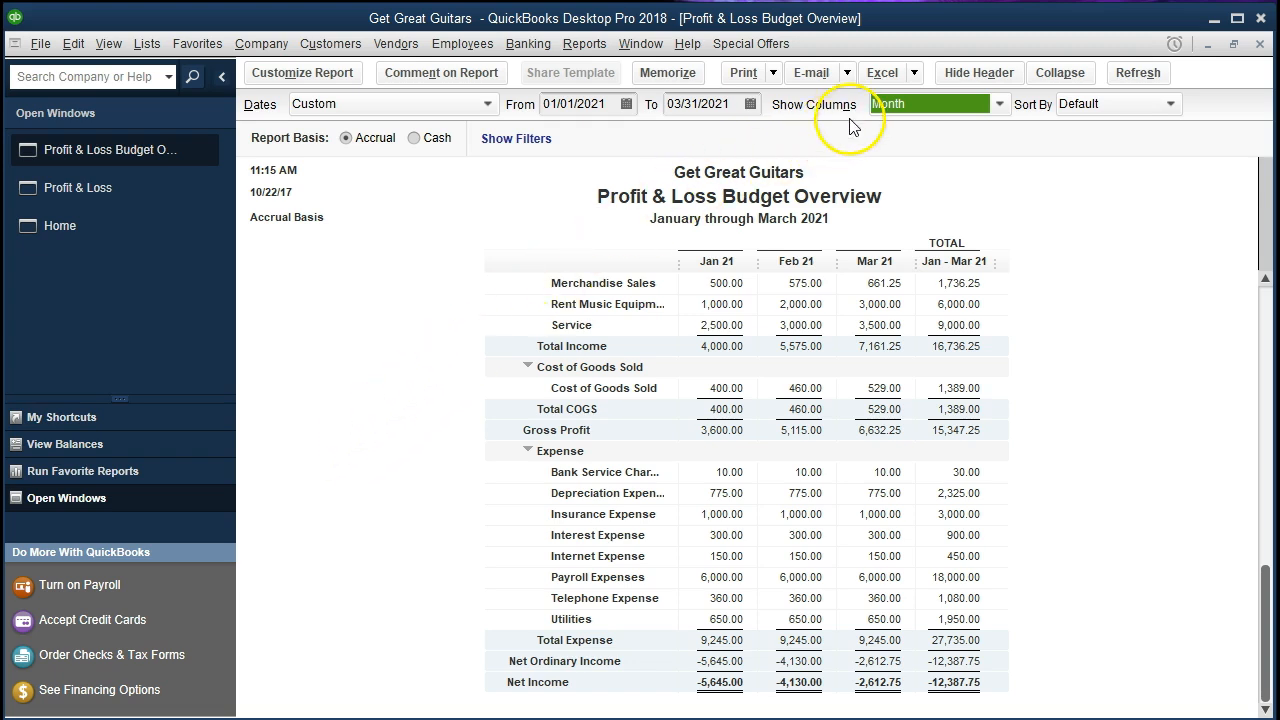
Export the first-quarter Profit & Loss Budget Overview to Excel as a new worksheet in a new workbook
click(912, 78)
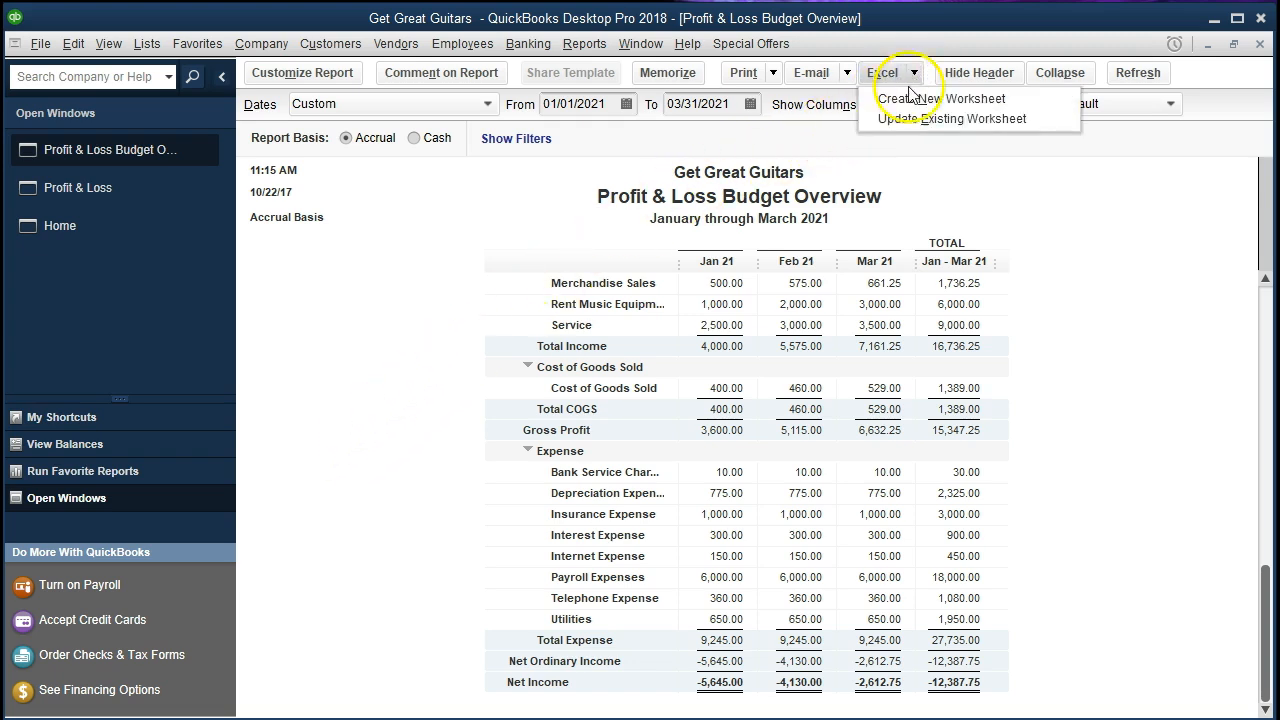
click(1018, 105)
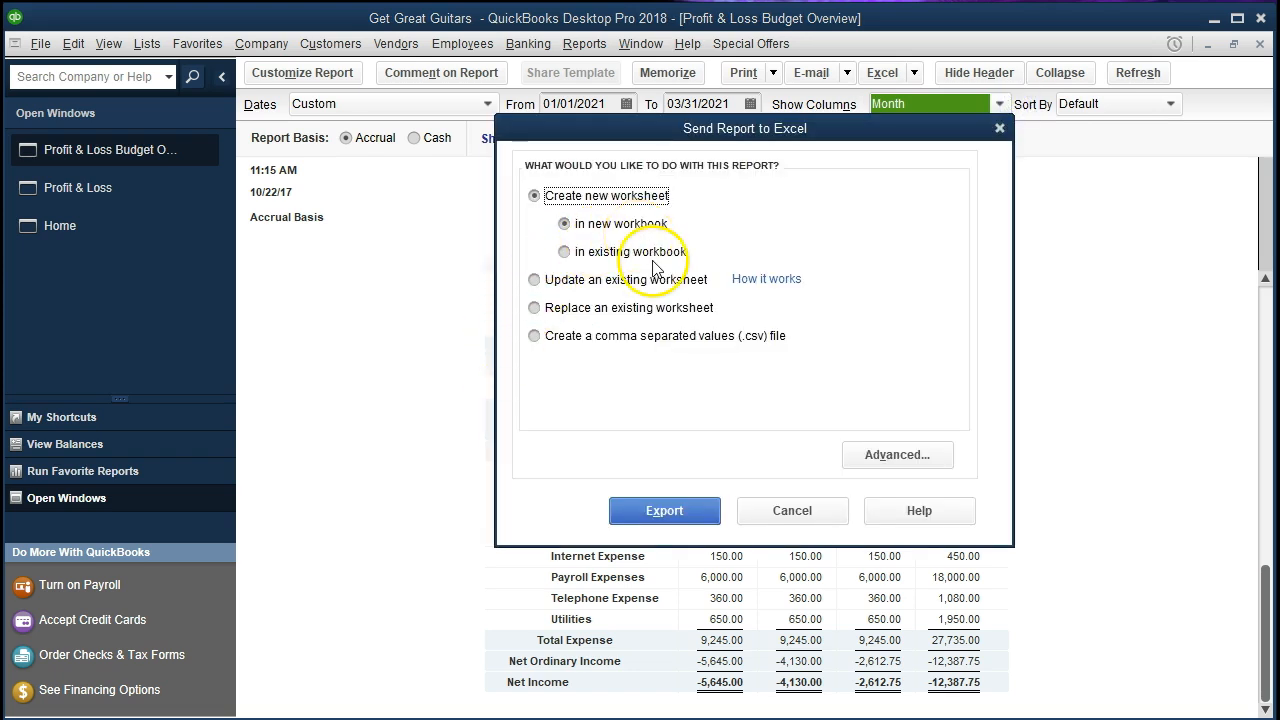
click(640, 513)
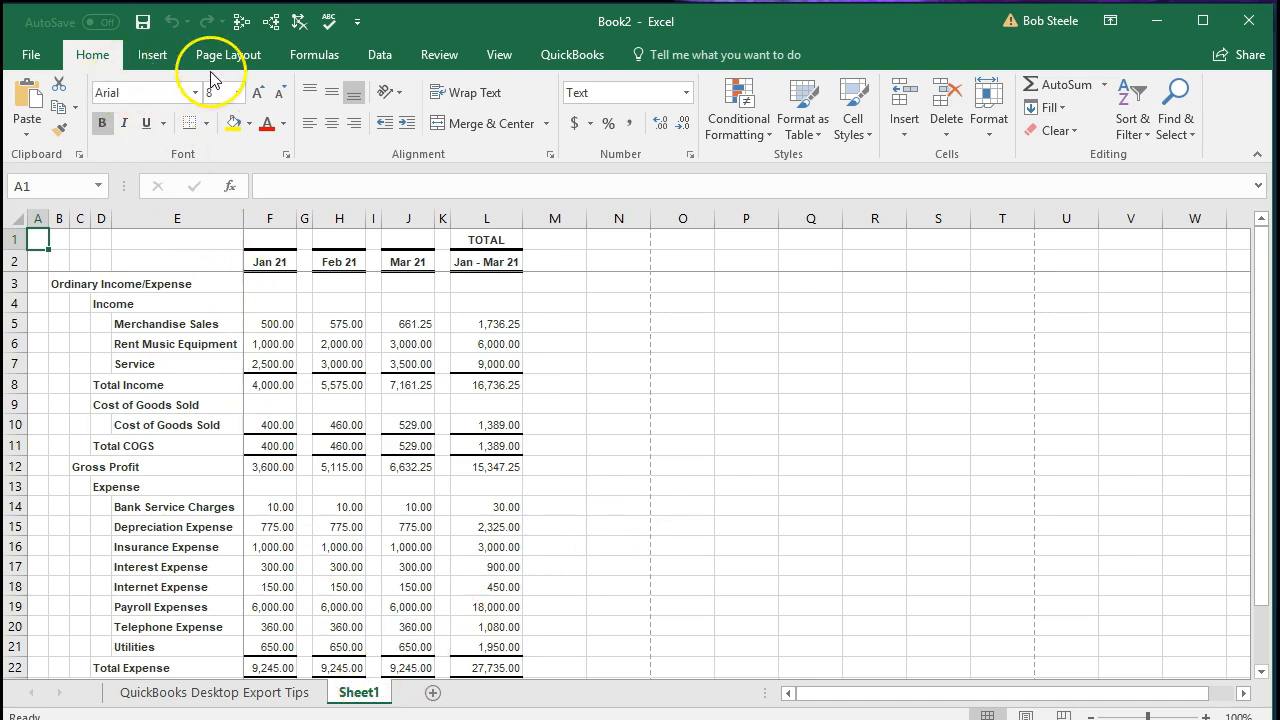
Remove the window split from the exported sheet and check its page layout, returning to normal view
click(493, 62)
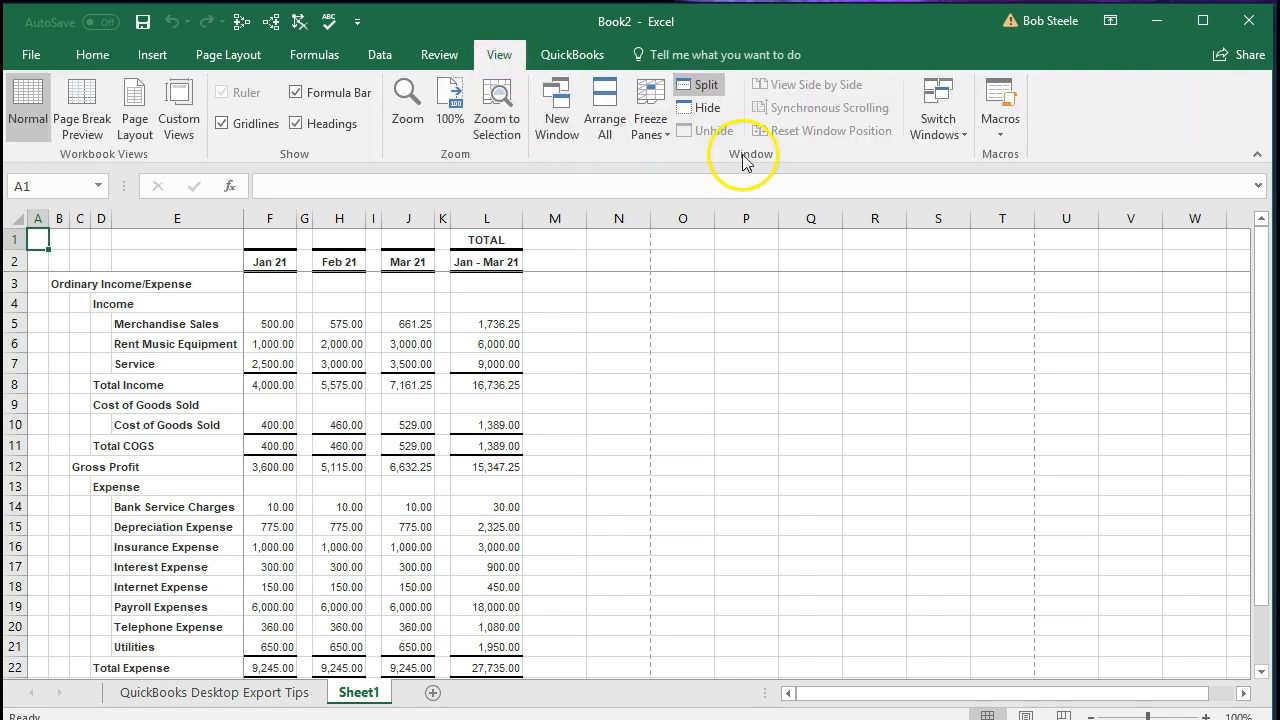
click(706, 88)
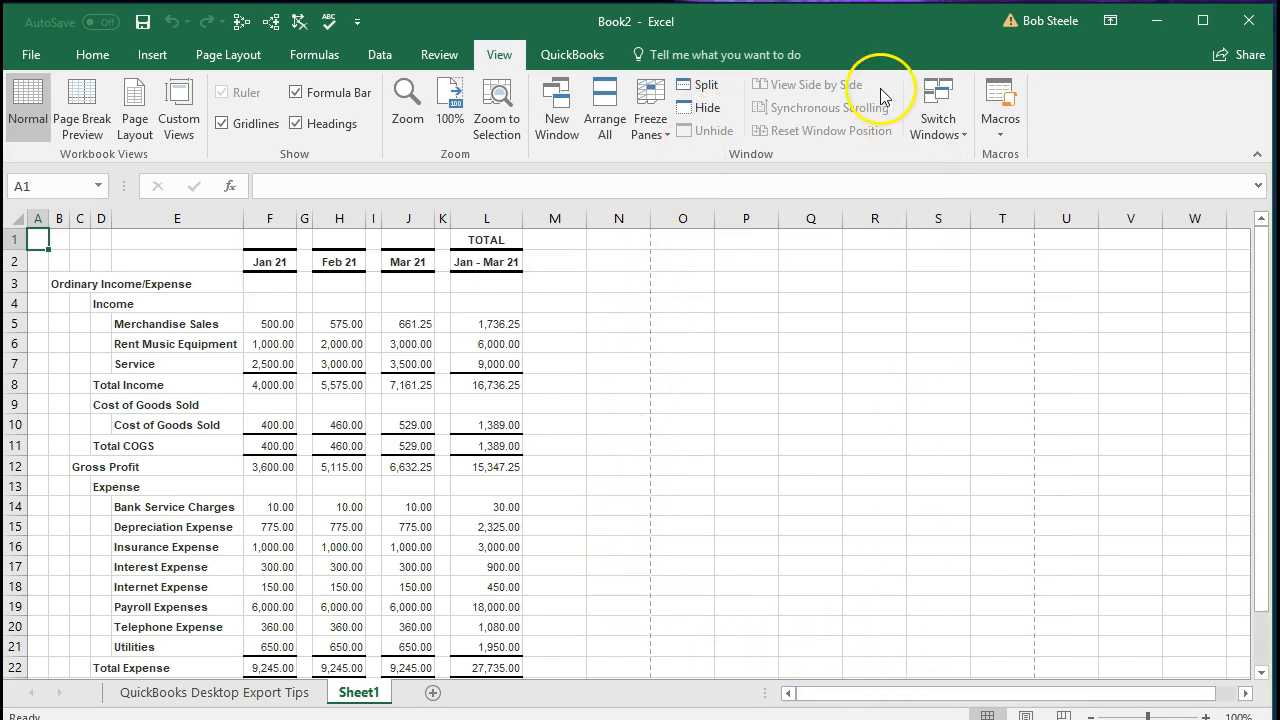
drag(834, 18, 834, 13)
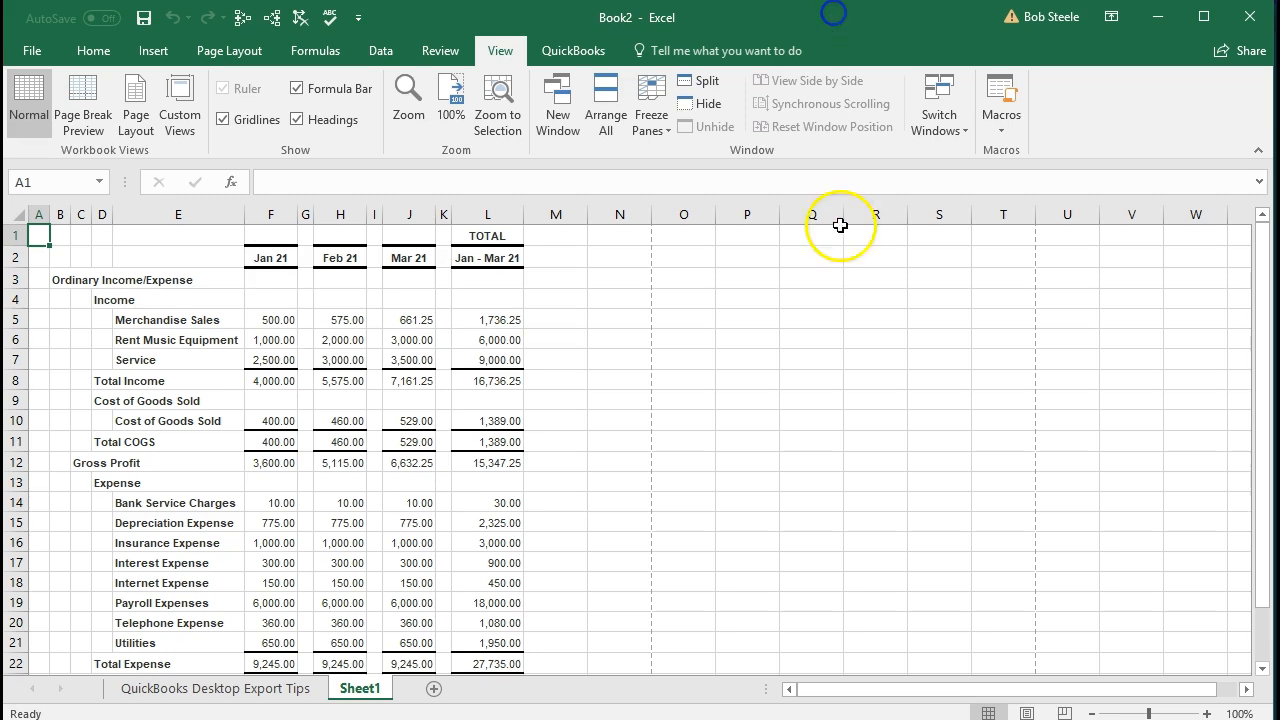
click(1024, 712)
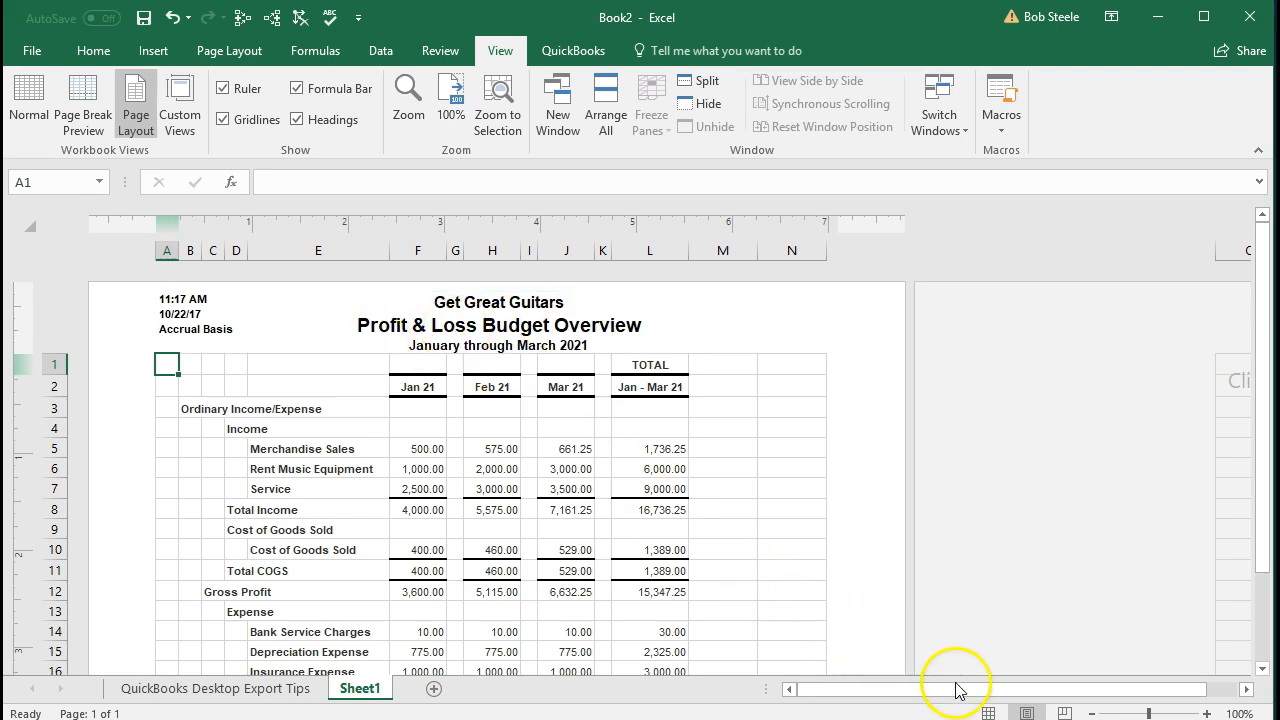
click(988, 712)
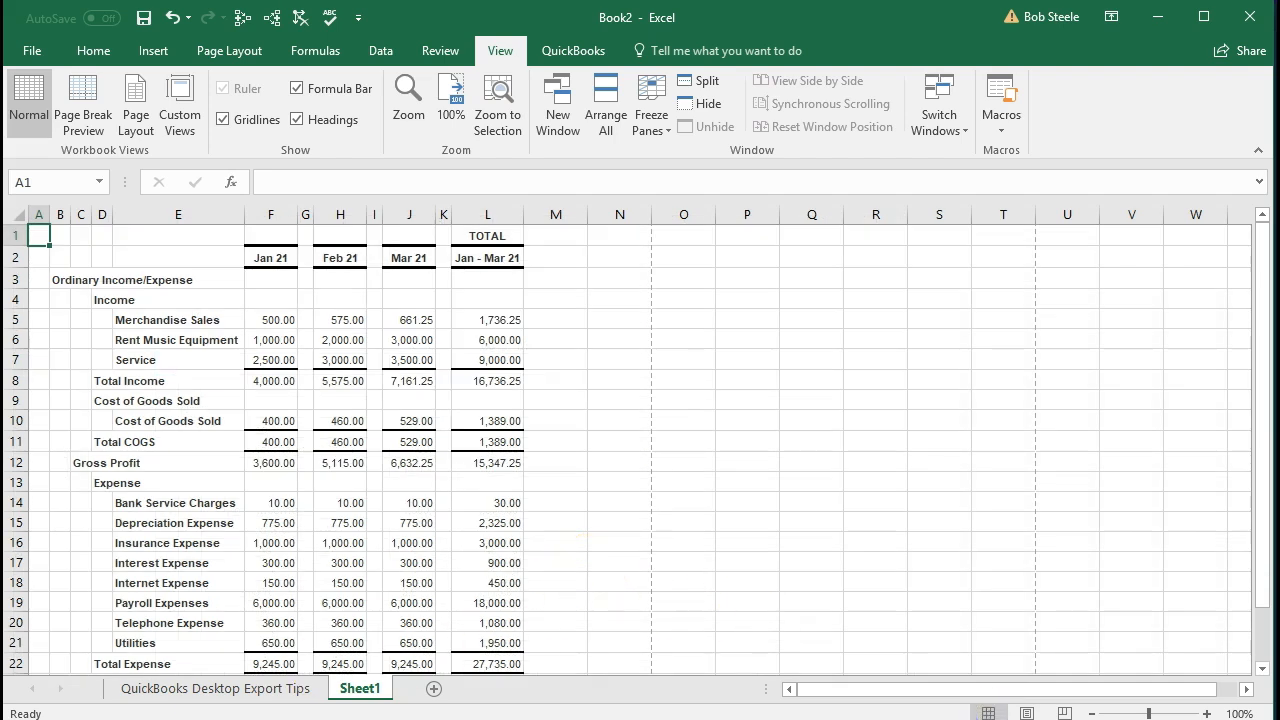
Rename the exported report's worksheet from Sheet1 to P&L Budget
double_click(349, 695)
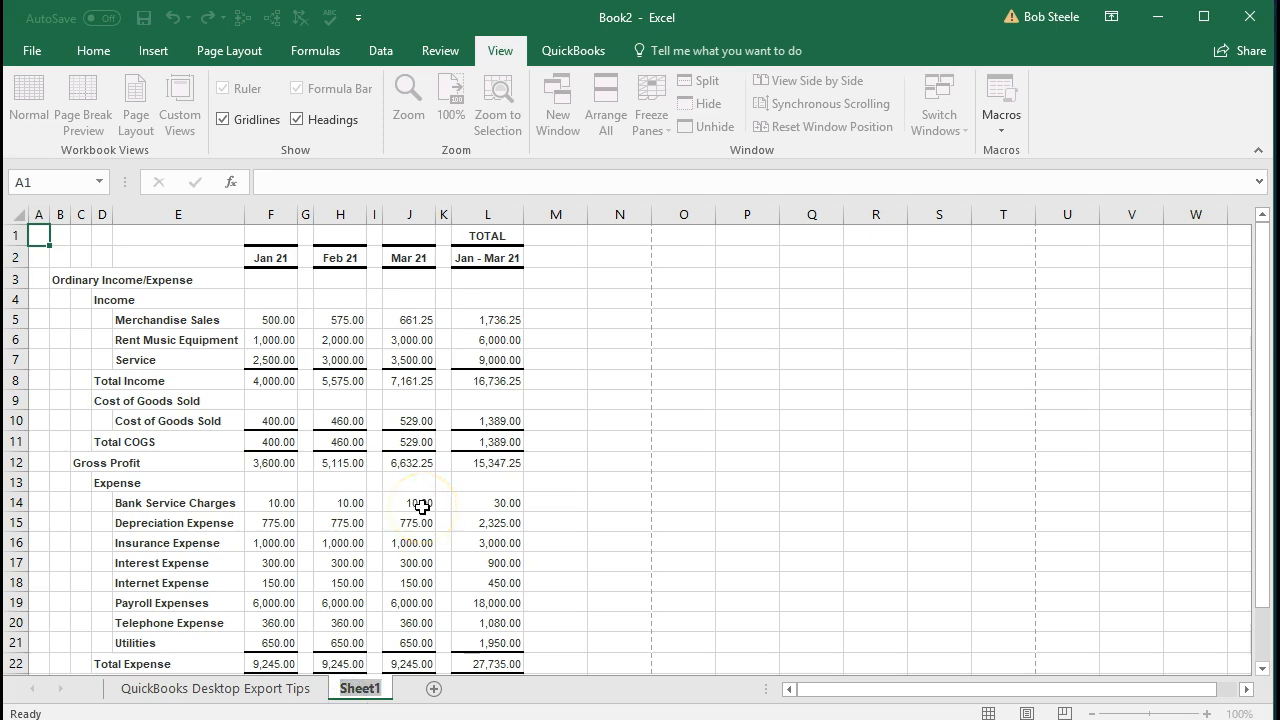
text(P)
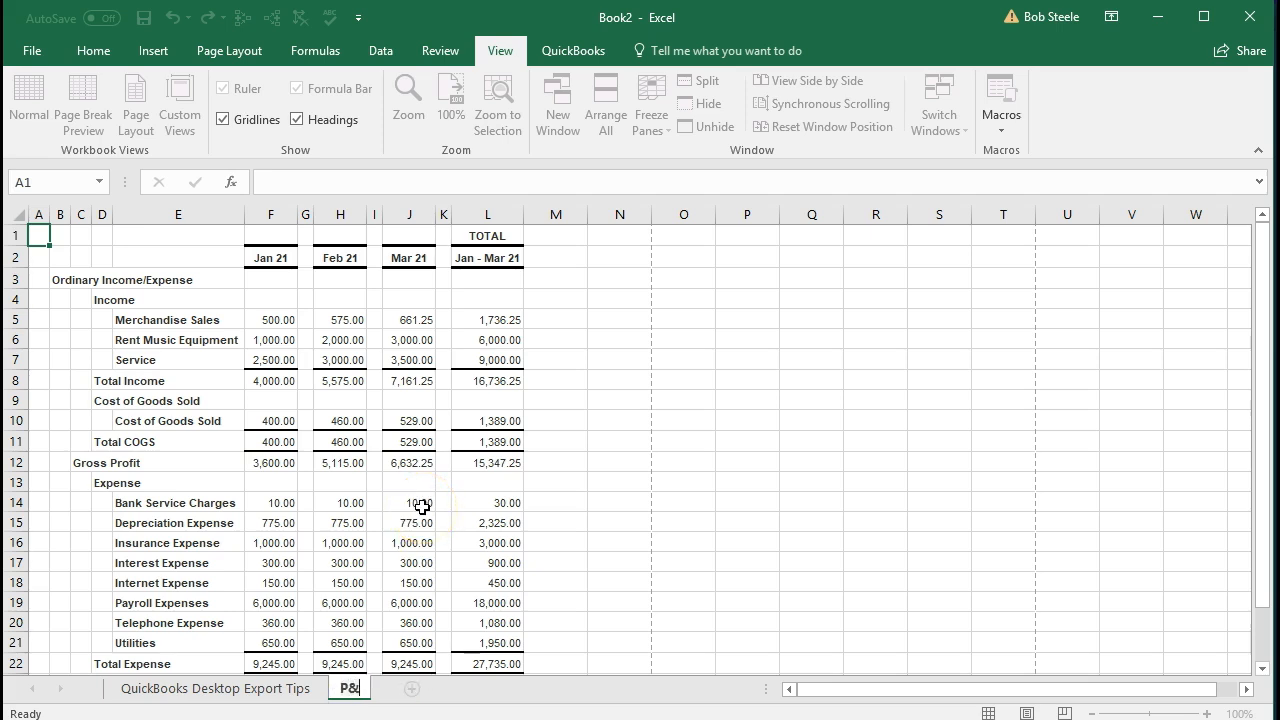
text(&L Budget)
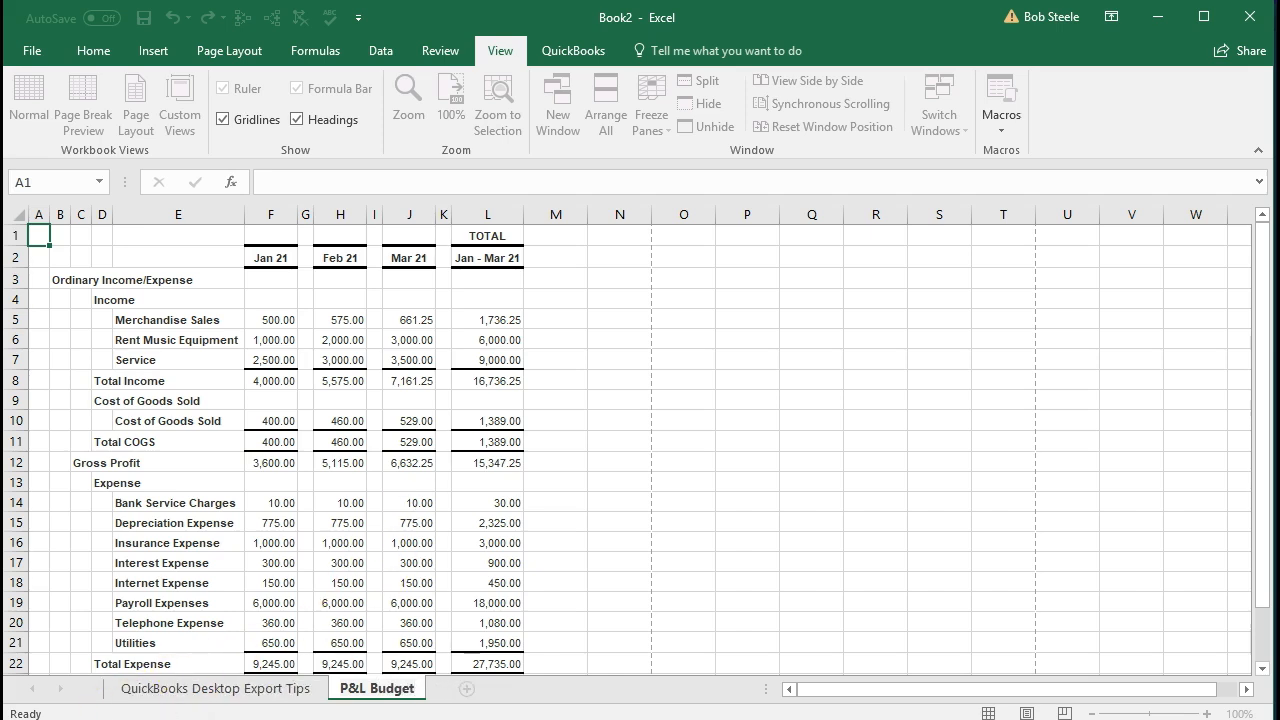
click(210, 436)
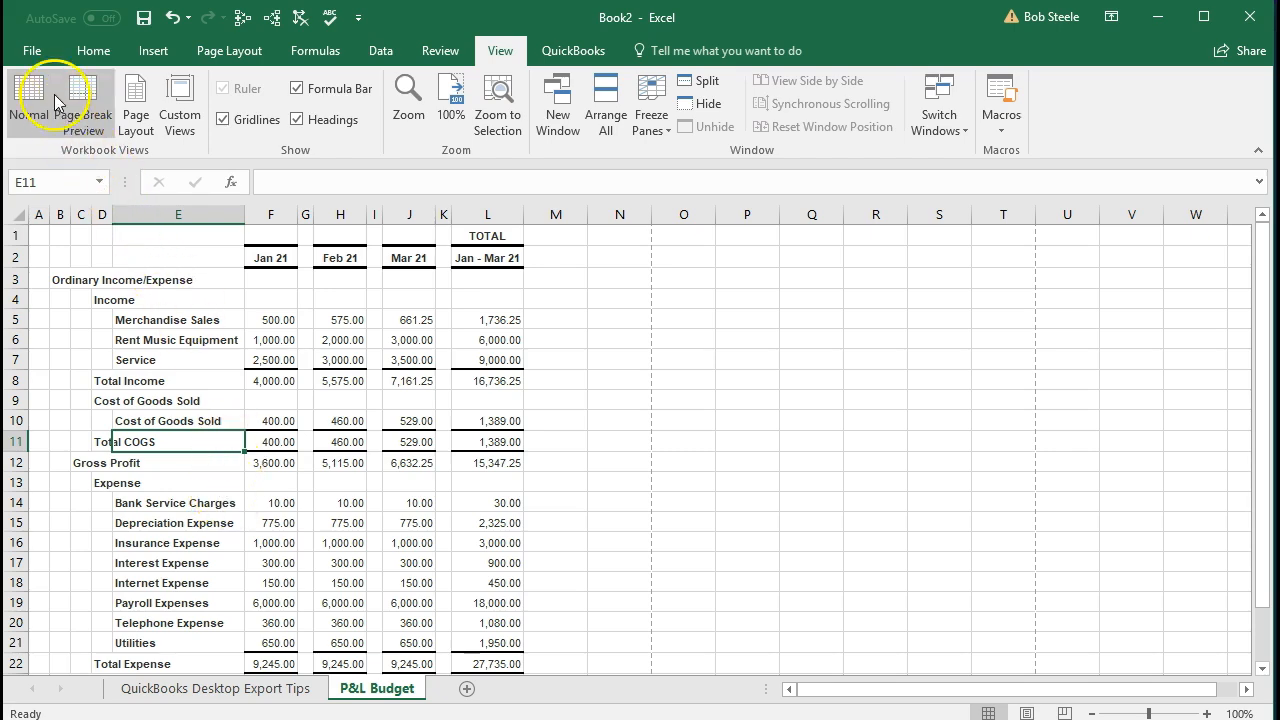
Save the workbook as Section 11 Reports in the Desktop's Get Great Guitars > Section 11 folder and close it to return to QuickBooks
click(28, 51)
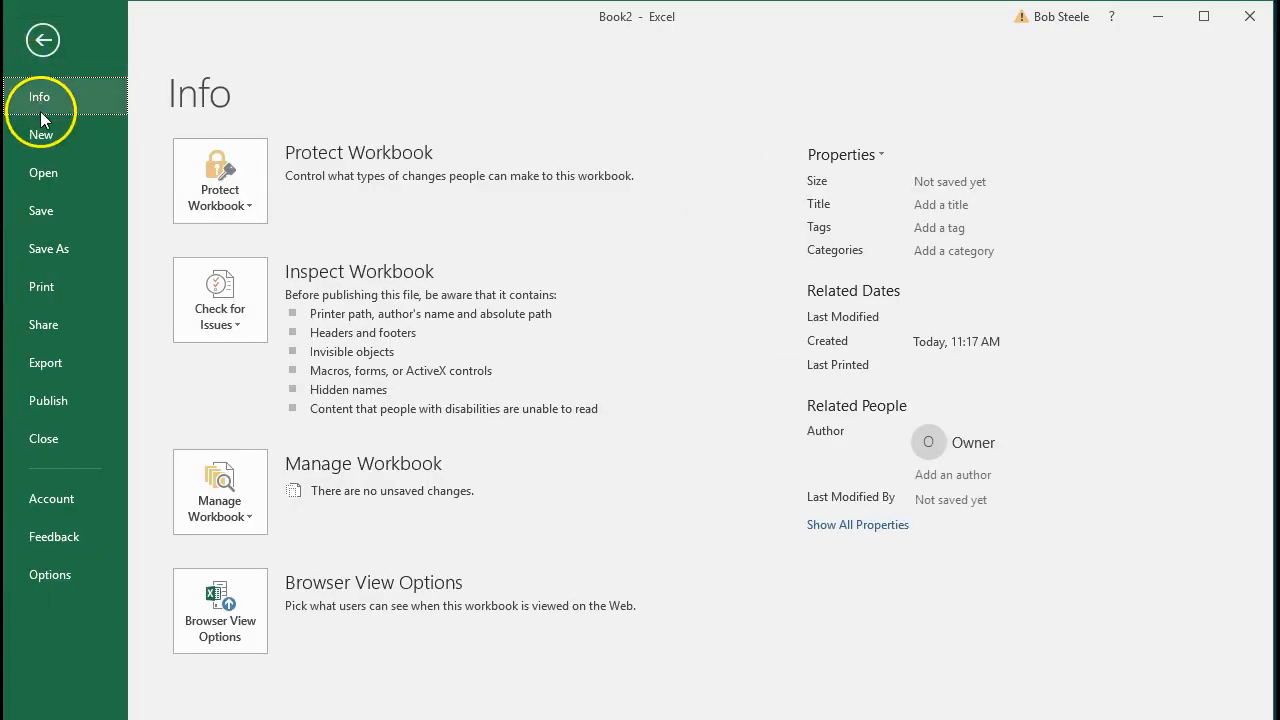
click(55, 256)
click(190, 392)
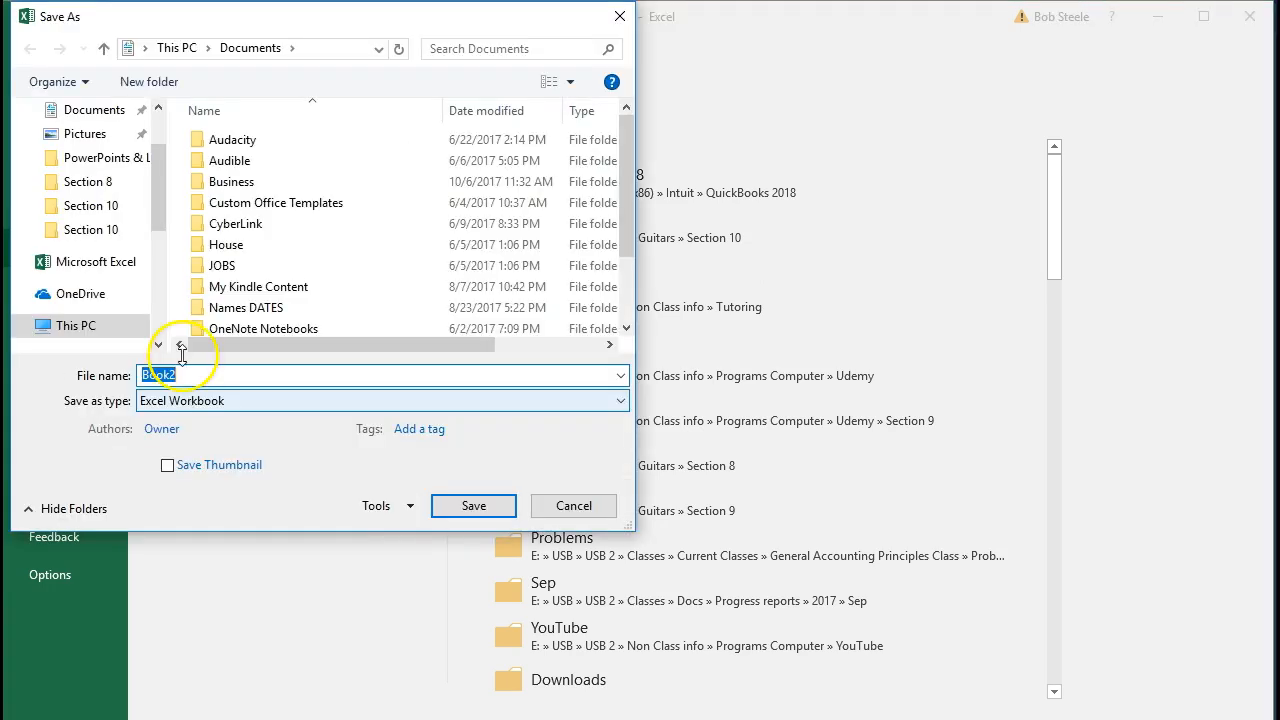
scroll(160, 221, up, 2)
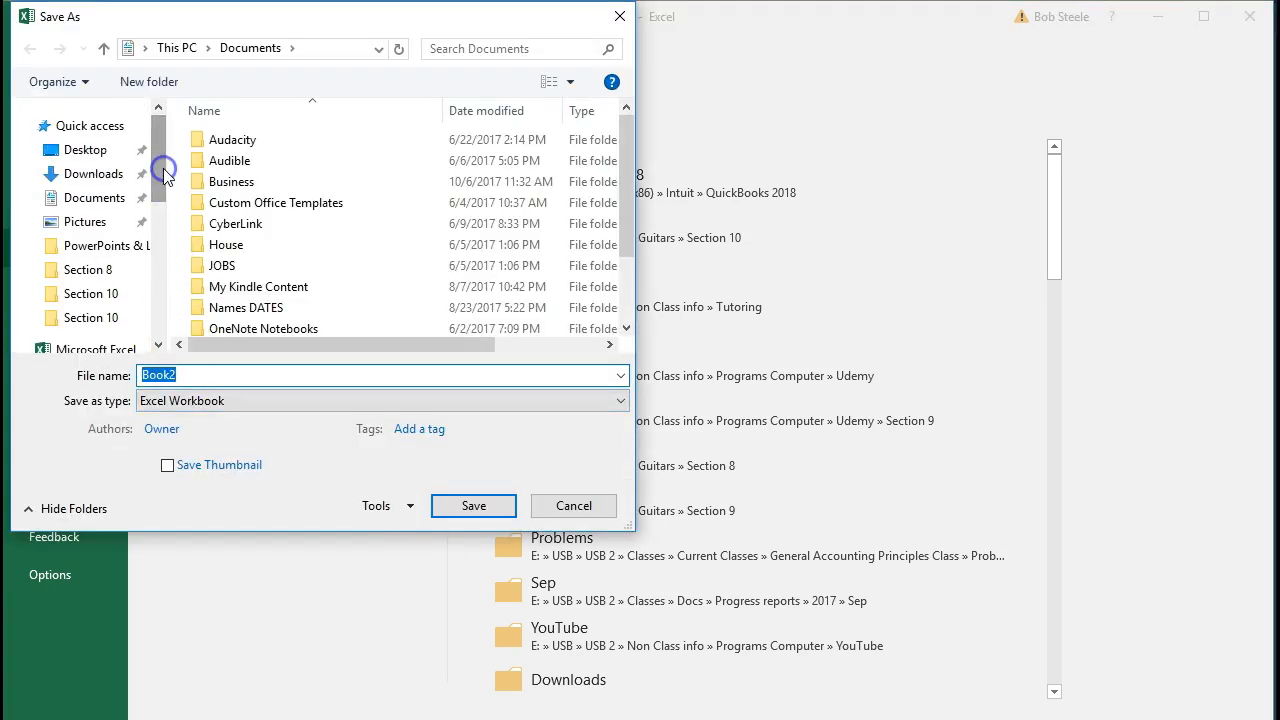
click(77, 152)
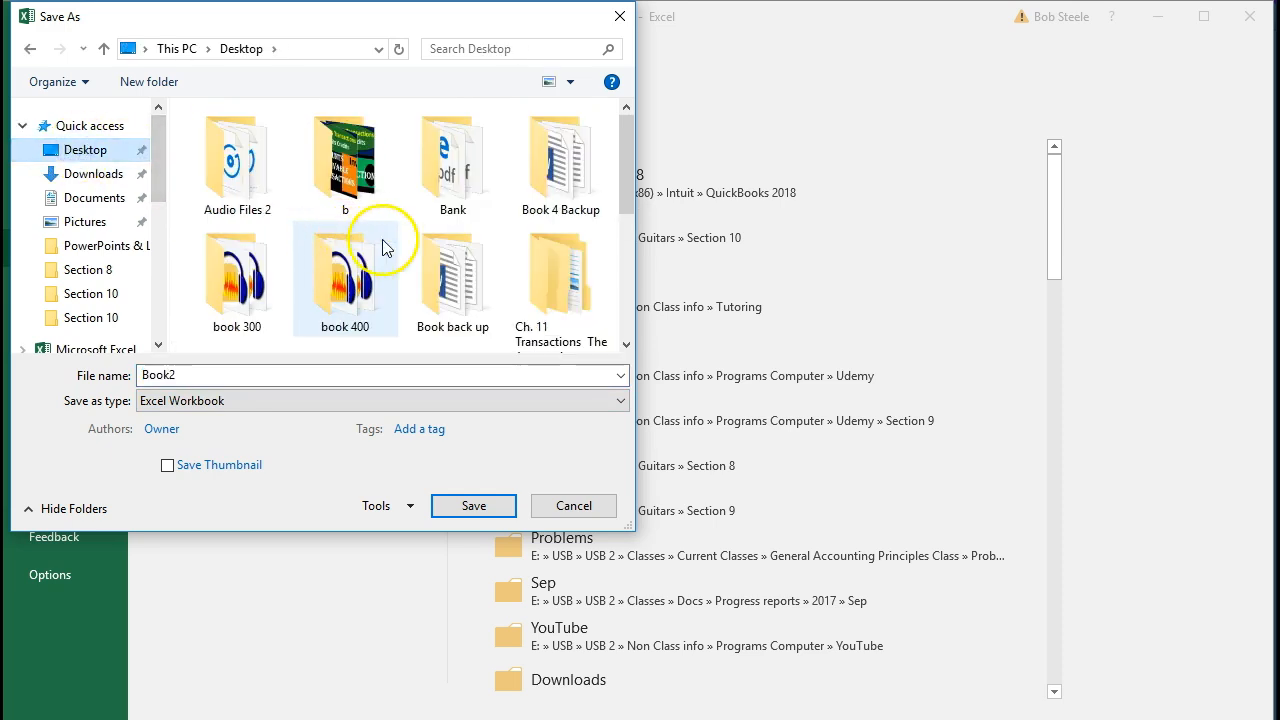
drag(626, 134, 620, 225)
double_click(232, 230)
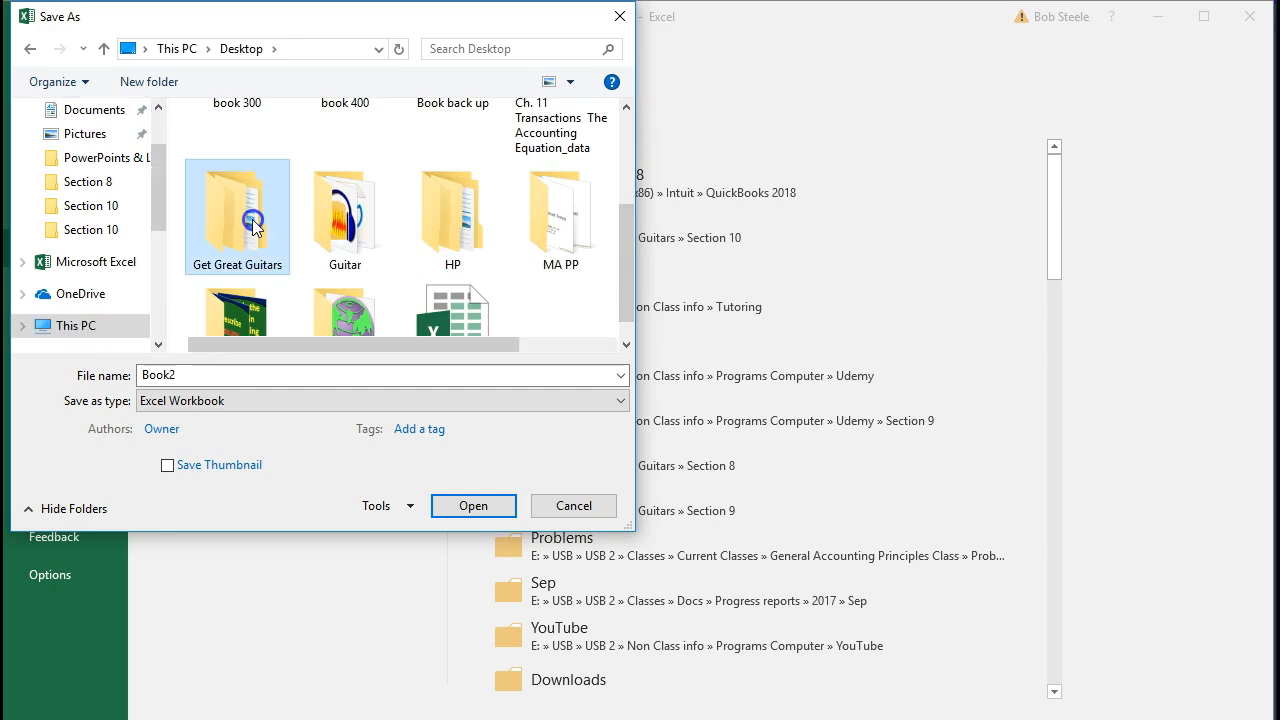
double_click(236, 245)
click(208, 375)
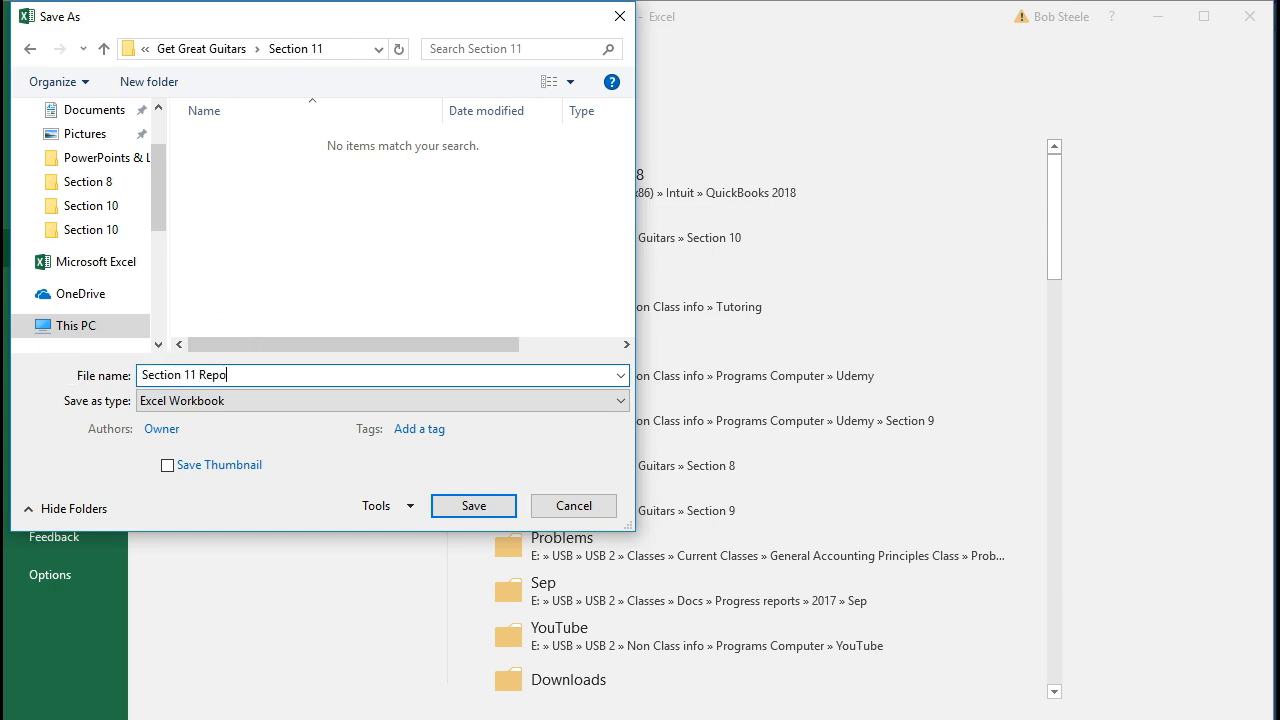
key(Return)
click(564, 487)
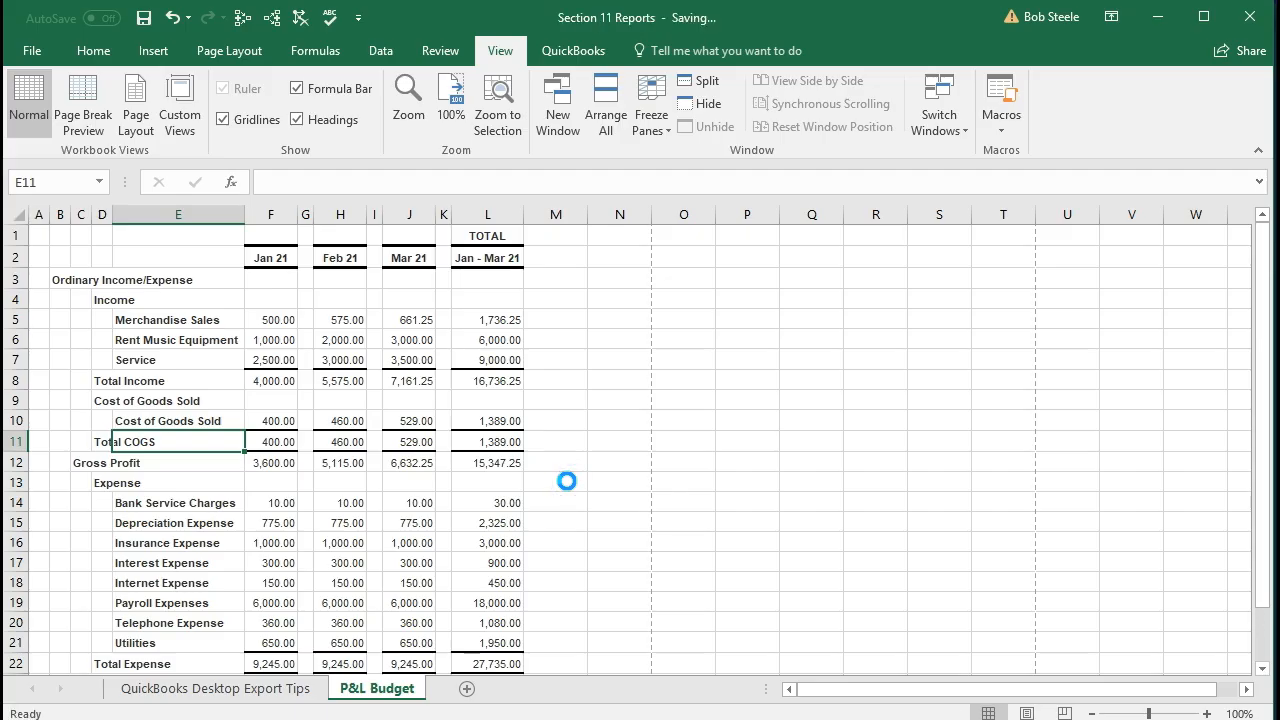
click(1252, 18)
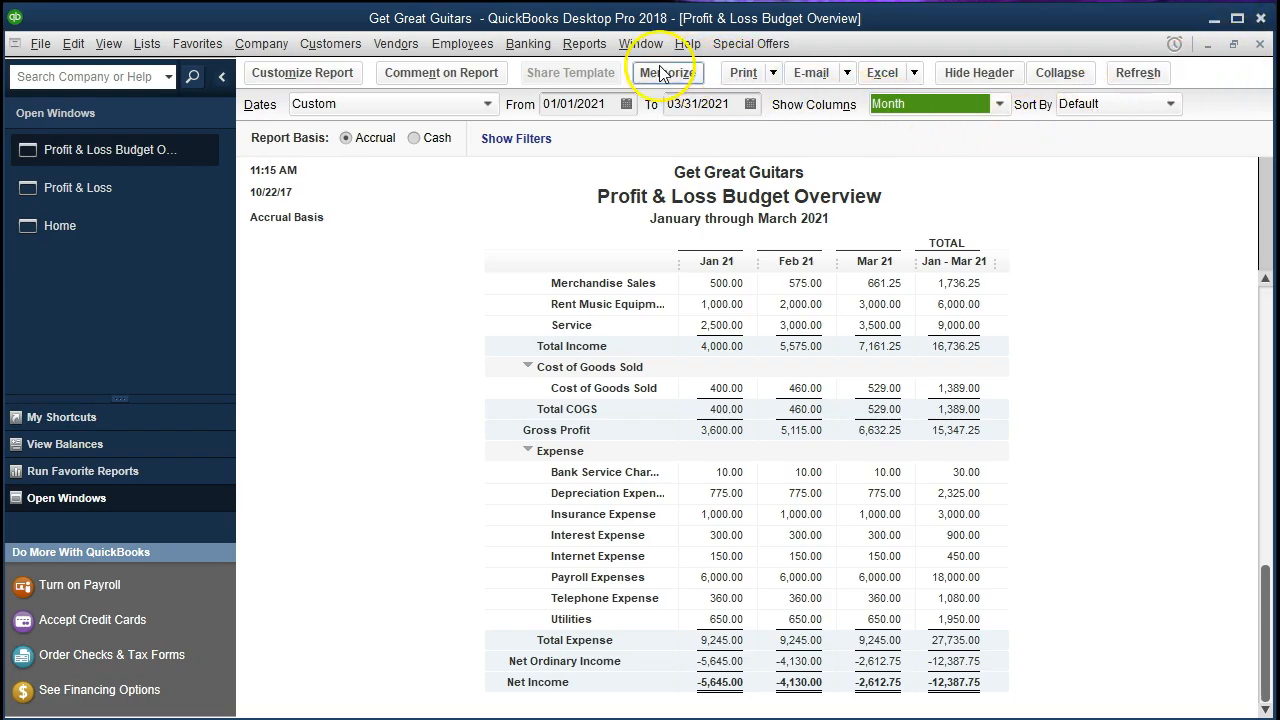
Create a Budget vs. Actual report from the FY2021 - Profit & Loss by Account budget, using the Account by Month layout
click(585, 44)
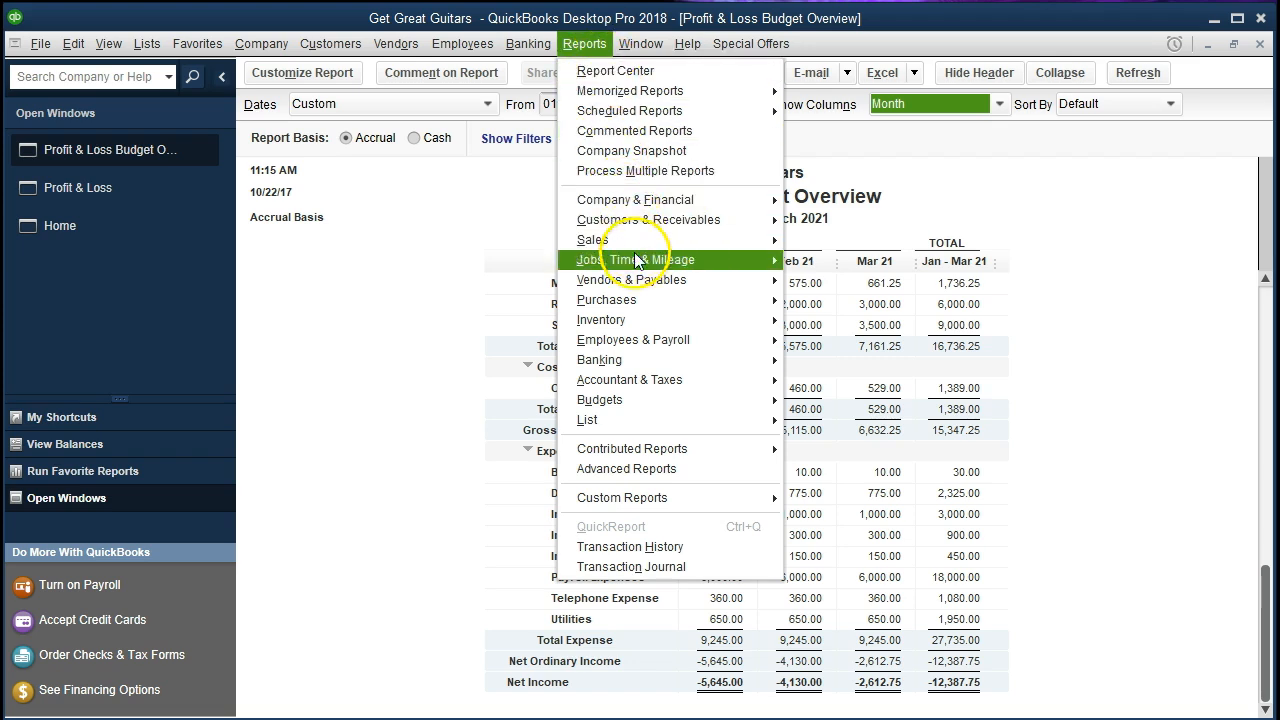
mouse_move(745, 400)
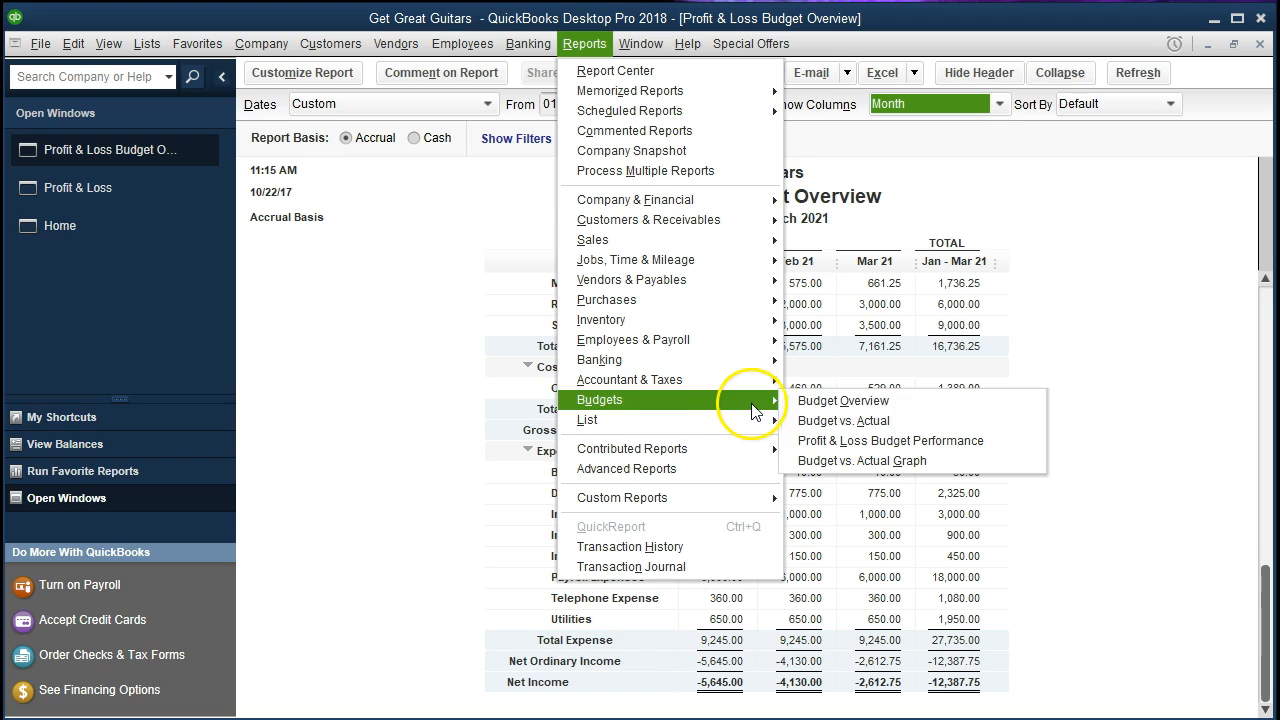
click(901, 418)
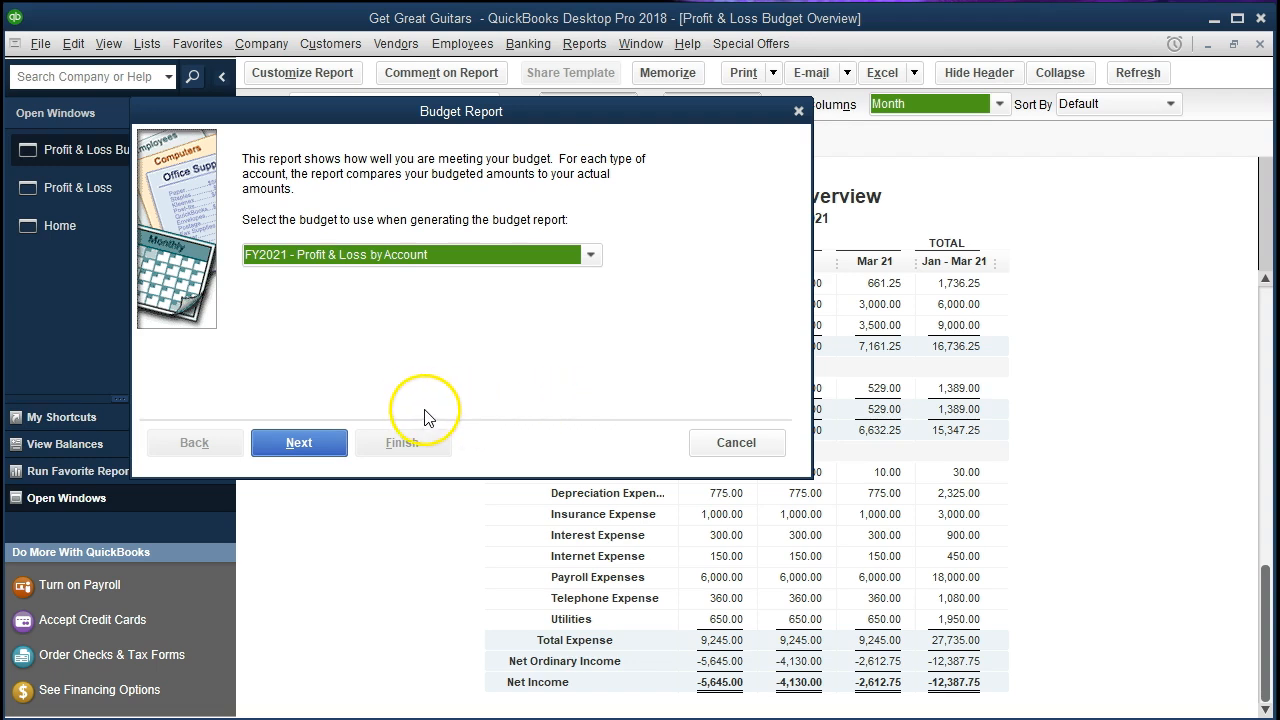
click(333, 447)
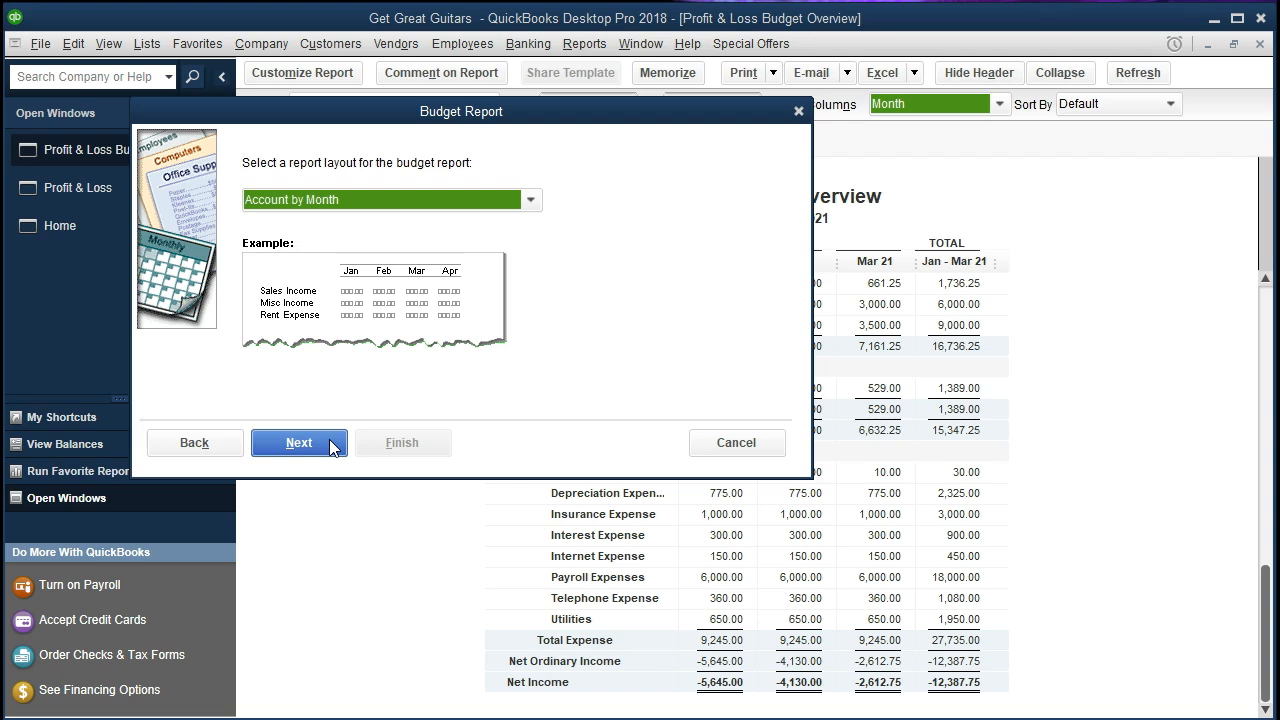
click(333, 447)
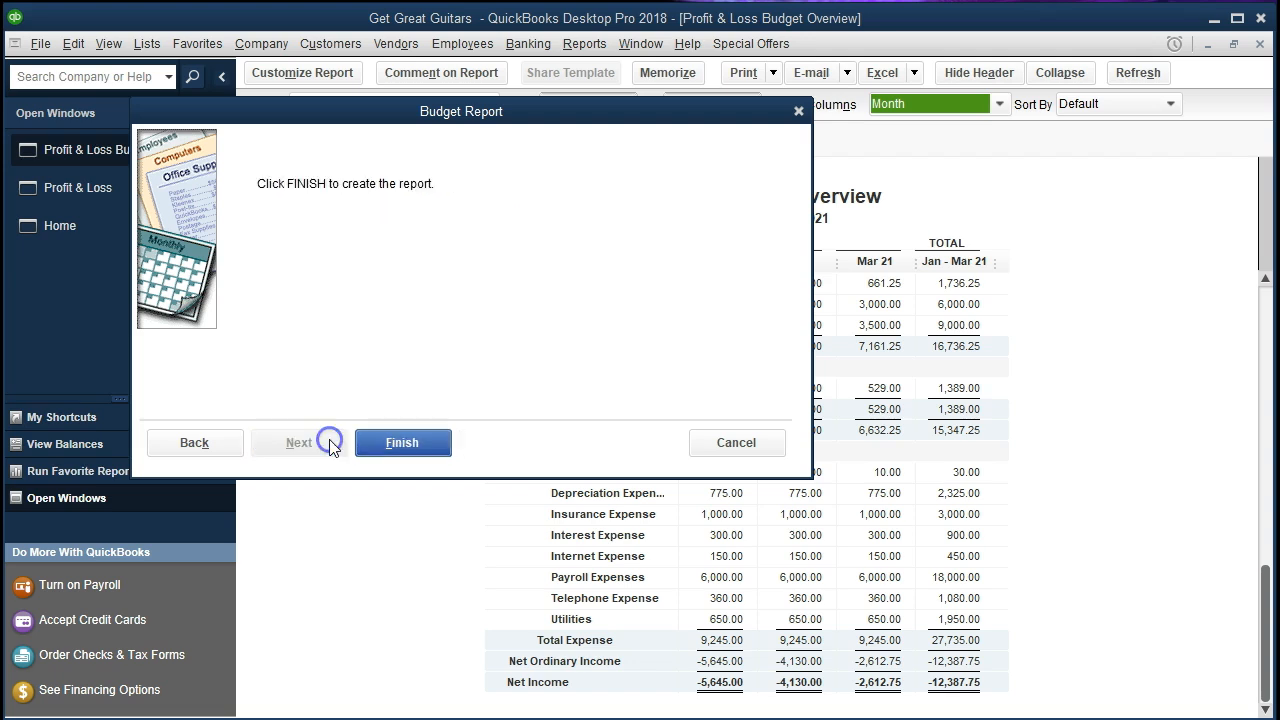
click(382, 443)
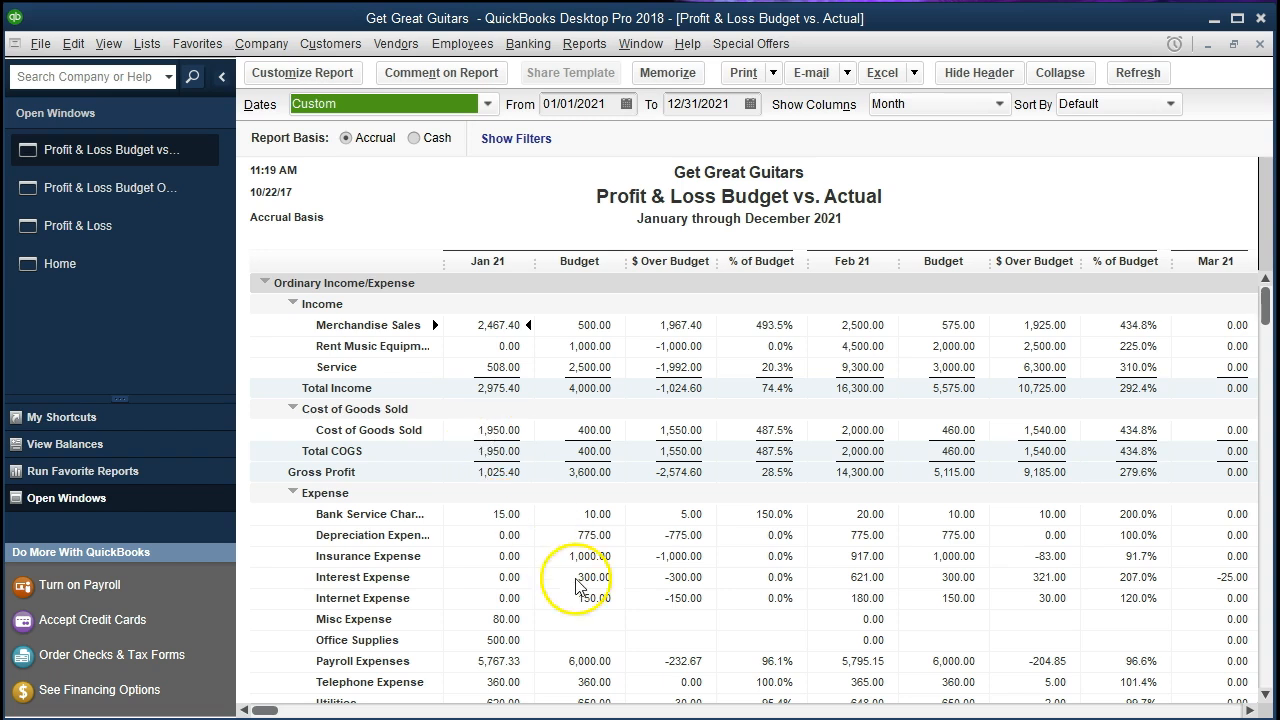
Examine the monthly actual, budget and variance columns across the full-year Budget vs. Actual report
drag(644, 710, 985, 710)
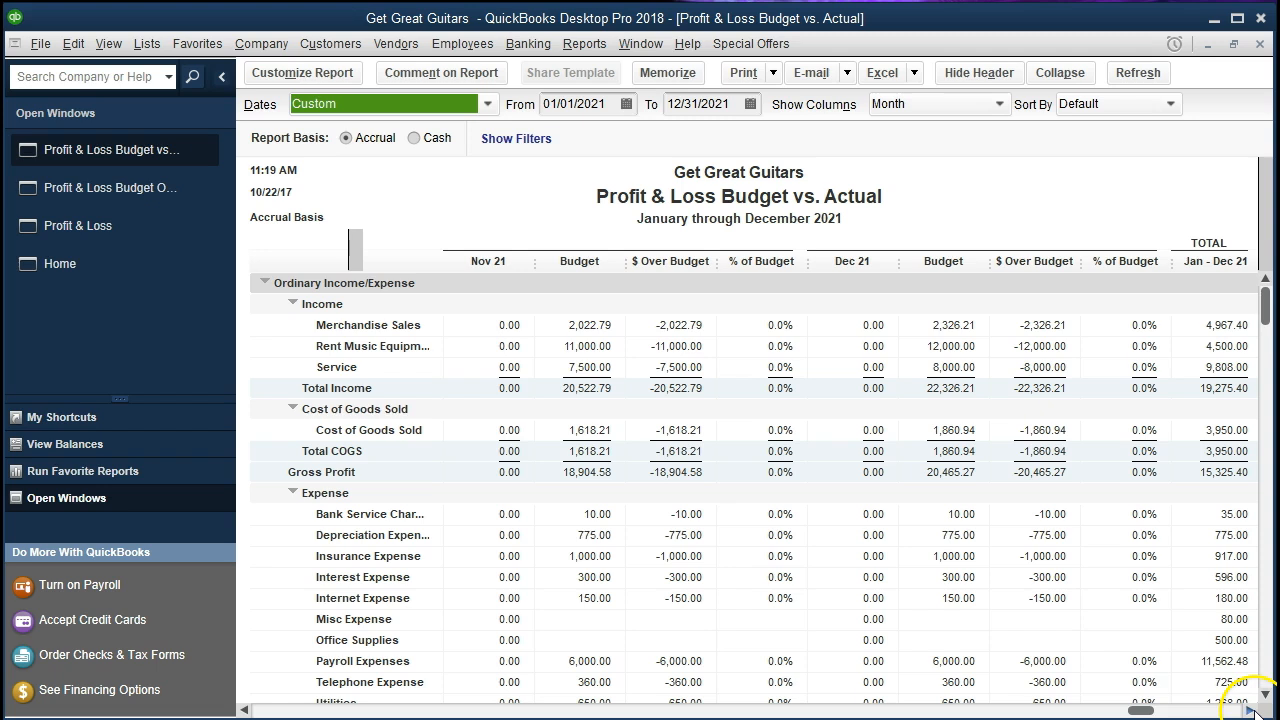
click(967, 712)
drag(967, 714, 272, 712)
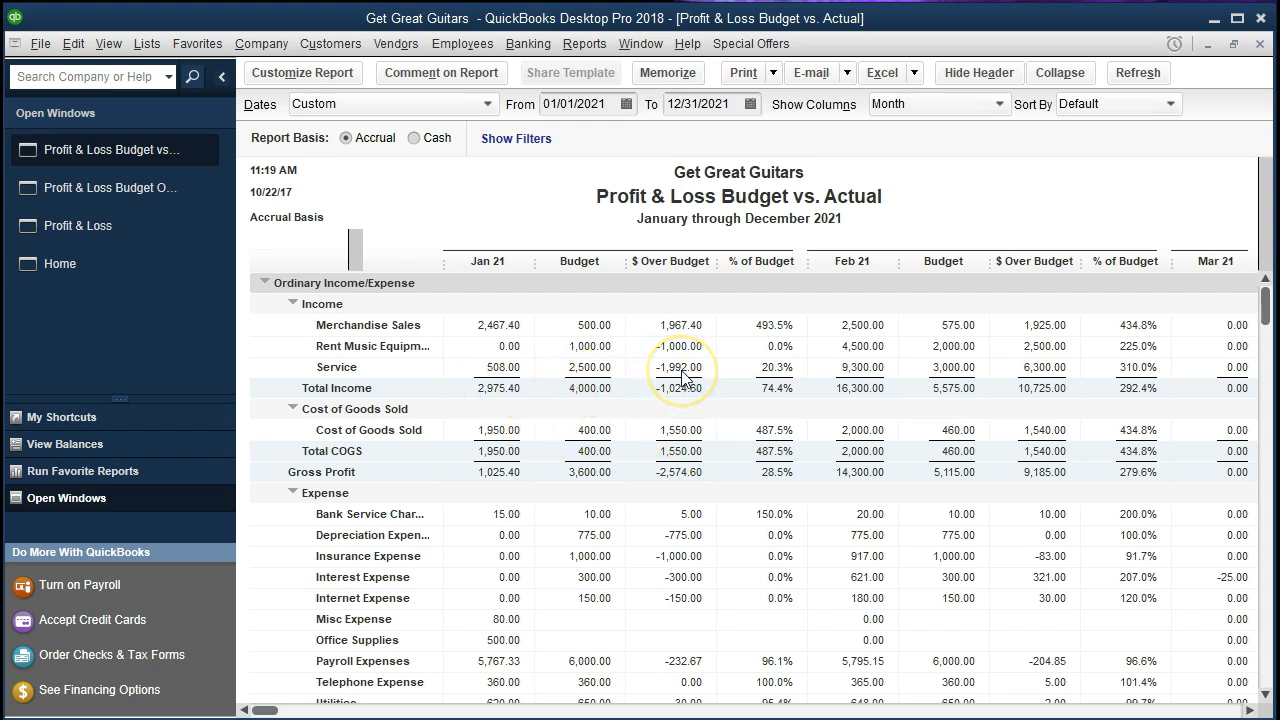
click(1250, 710)
click(1250, 710)
click(1250, 710)
click(1250, 710)
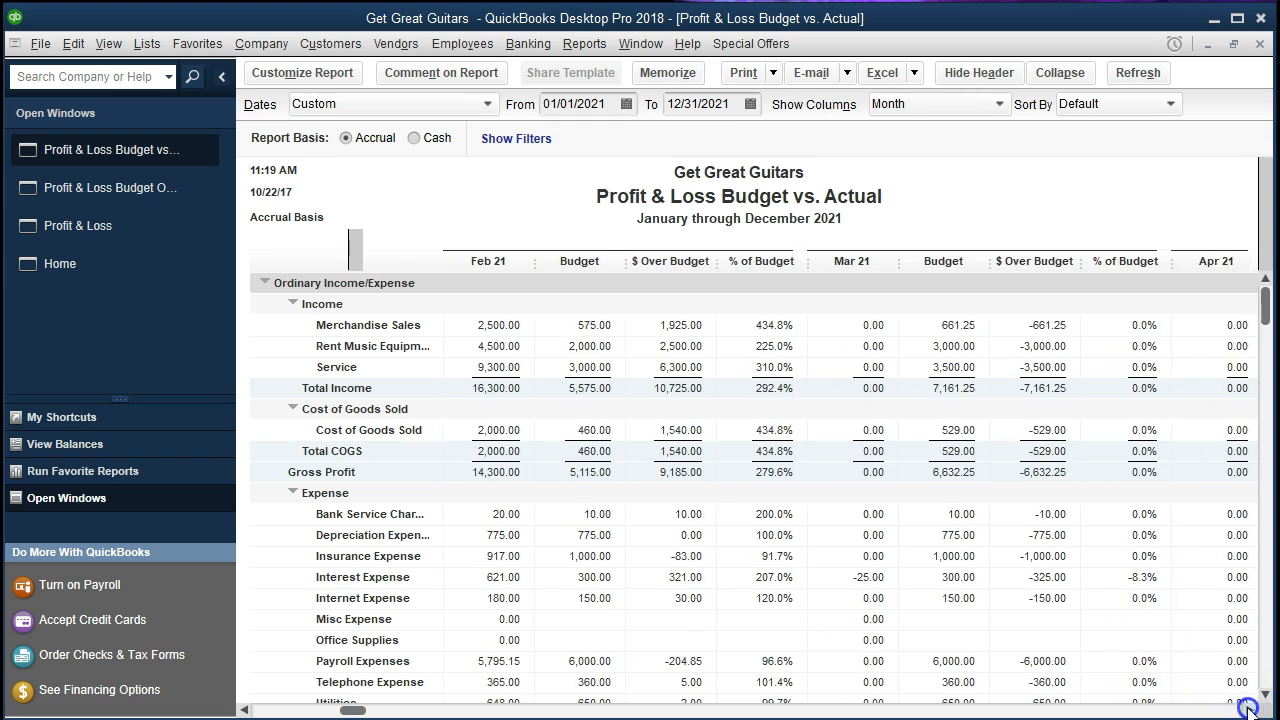
click(1250, 710)
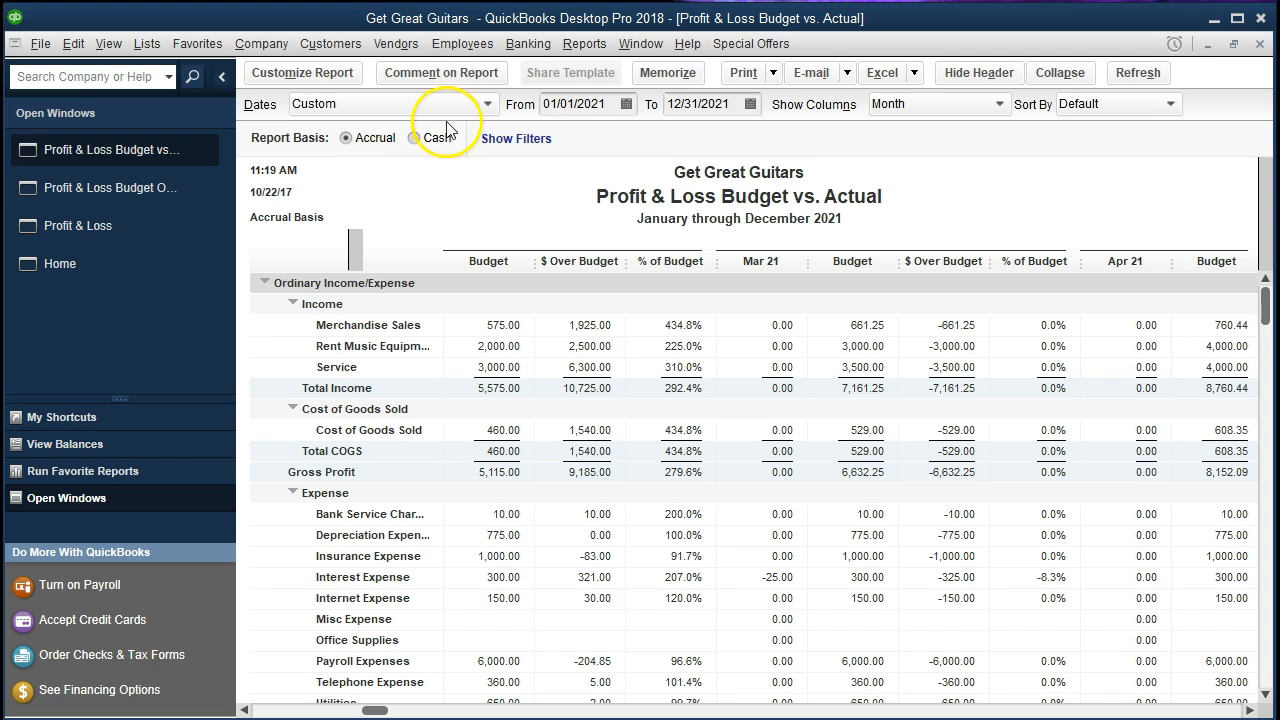
Limit the Budget vs. Actual report to January and February by setting its end date to 02/28/2021
click(612, 106)
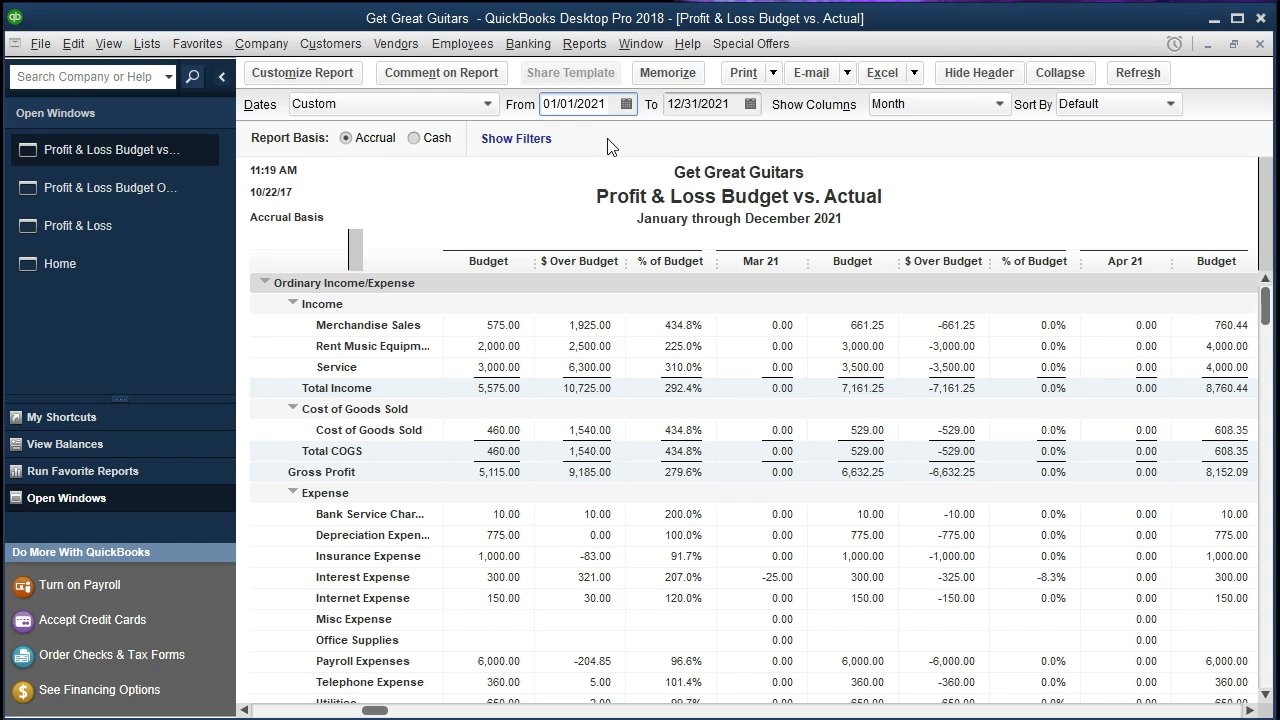
key(Tab)
text(02/28/2021)
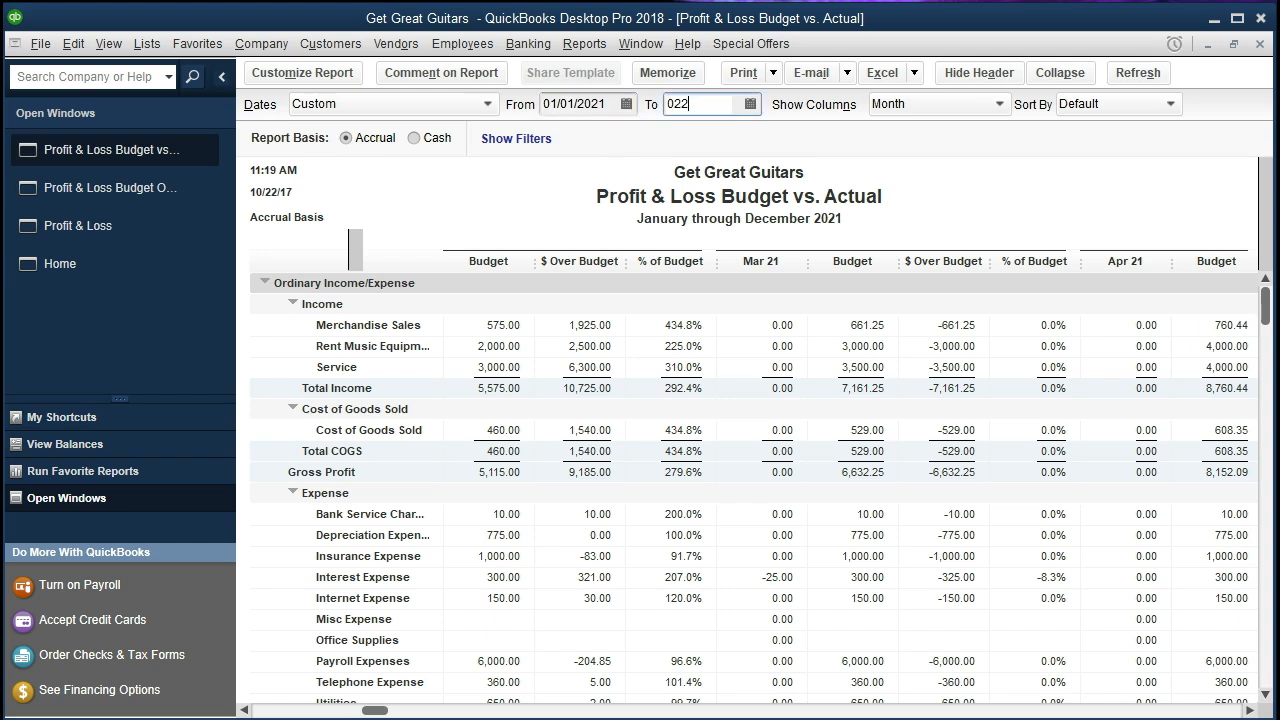
key(Tab)
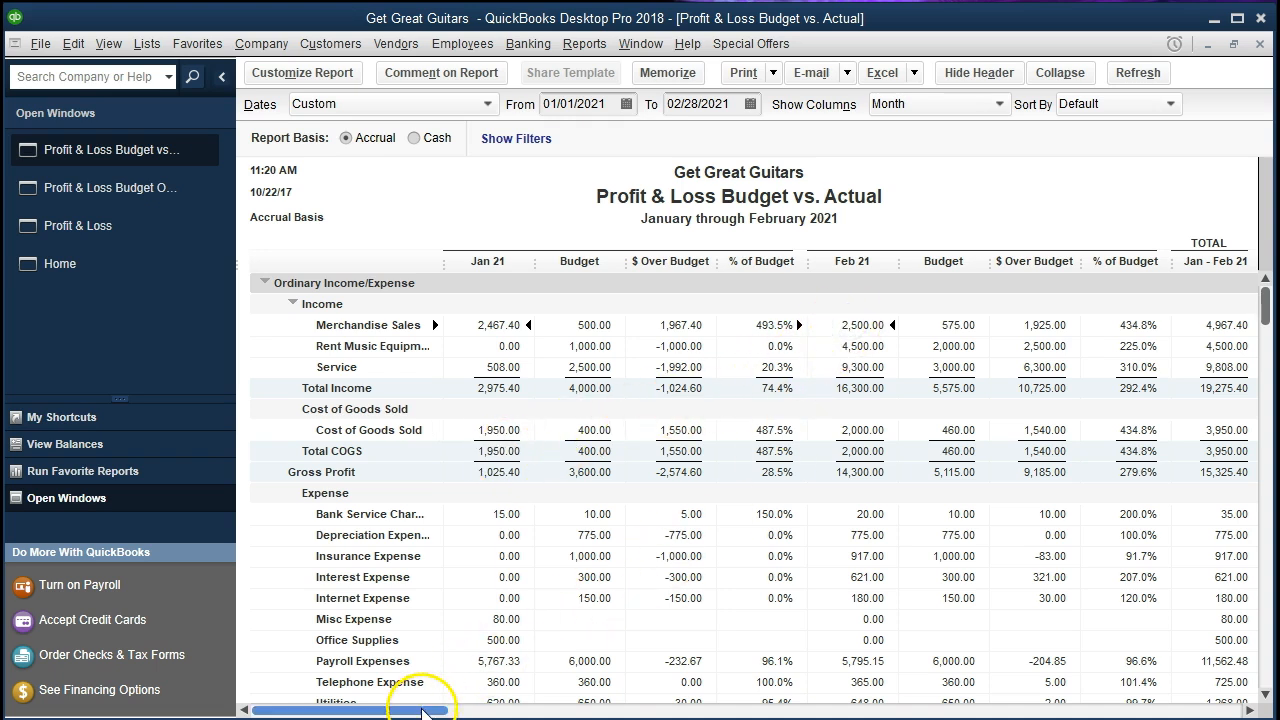
Check February's Merchandise Sales dollar variance in Calculator by subtracting the 575 budget from the 2,500 actual
drag(428, 709, 1250, 711)
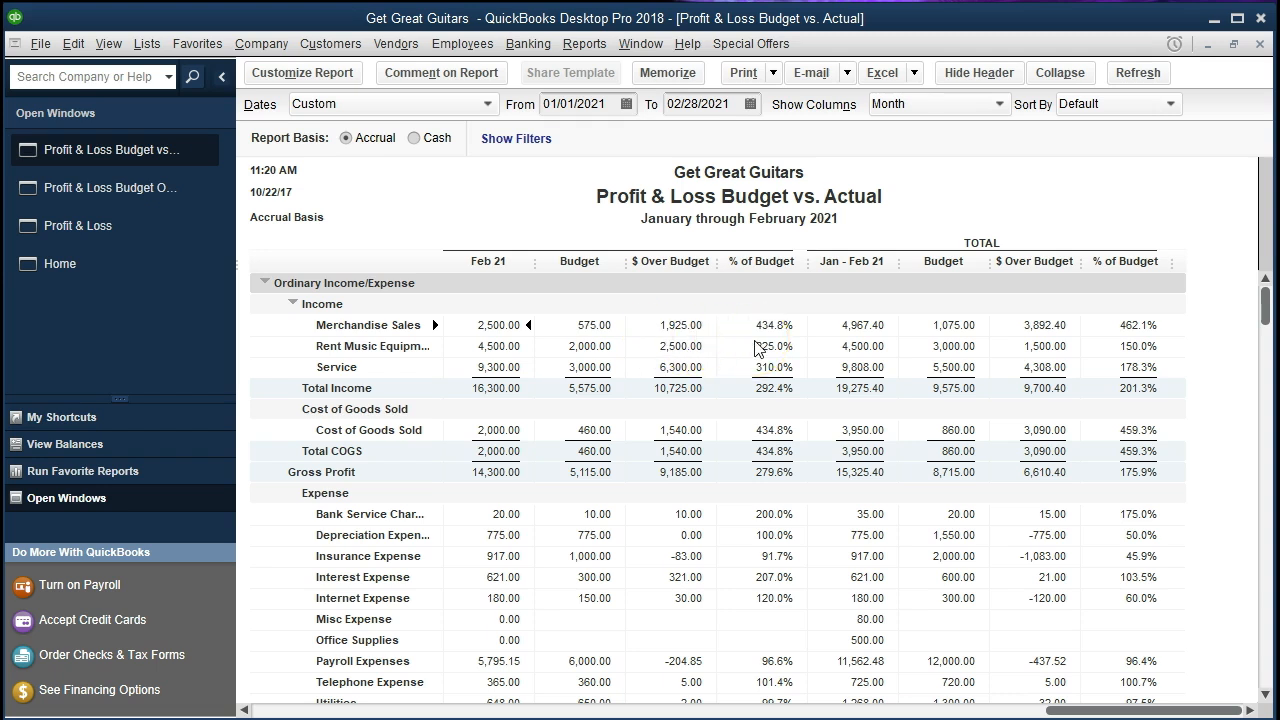
key(XF86Calculator)
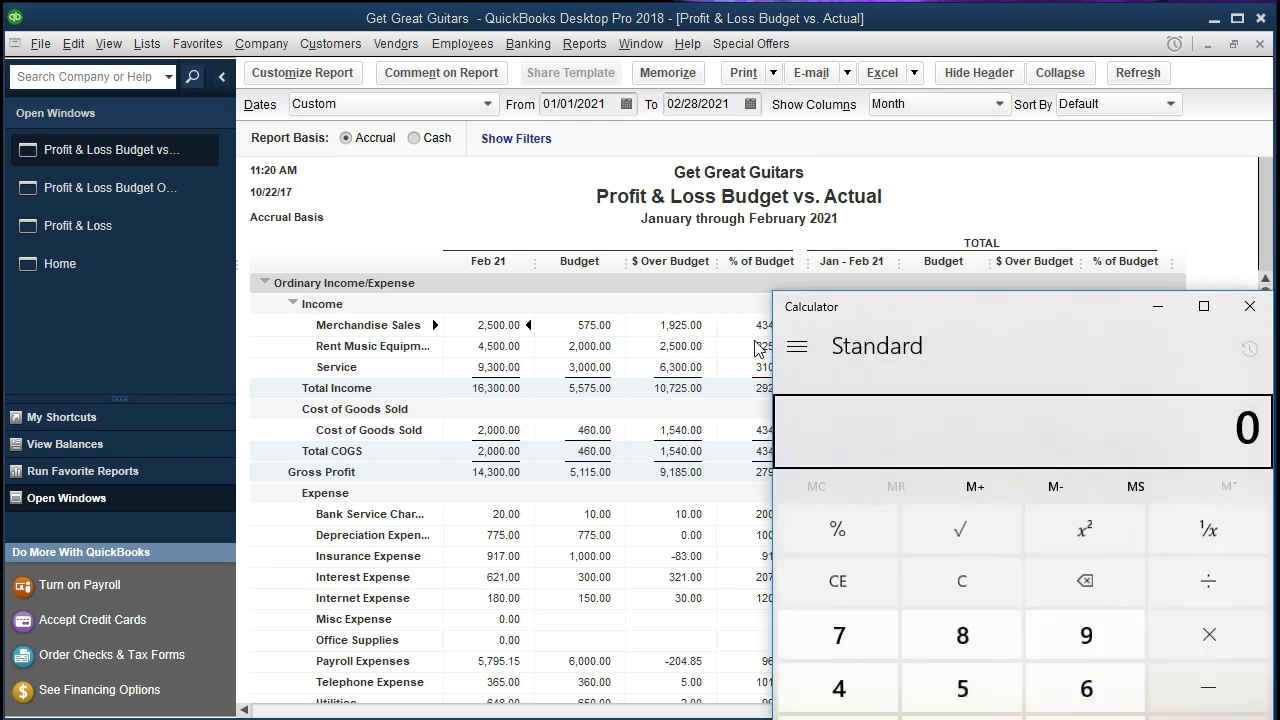
click(1251, 303)
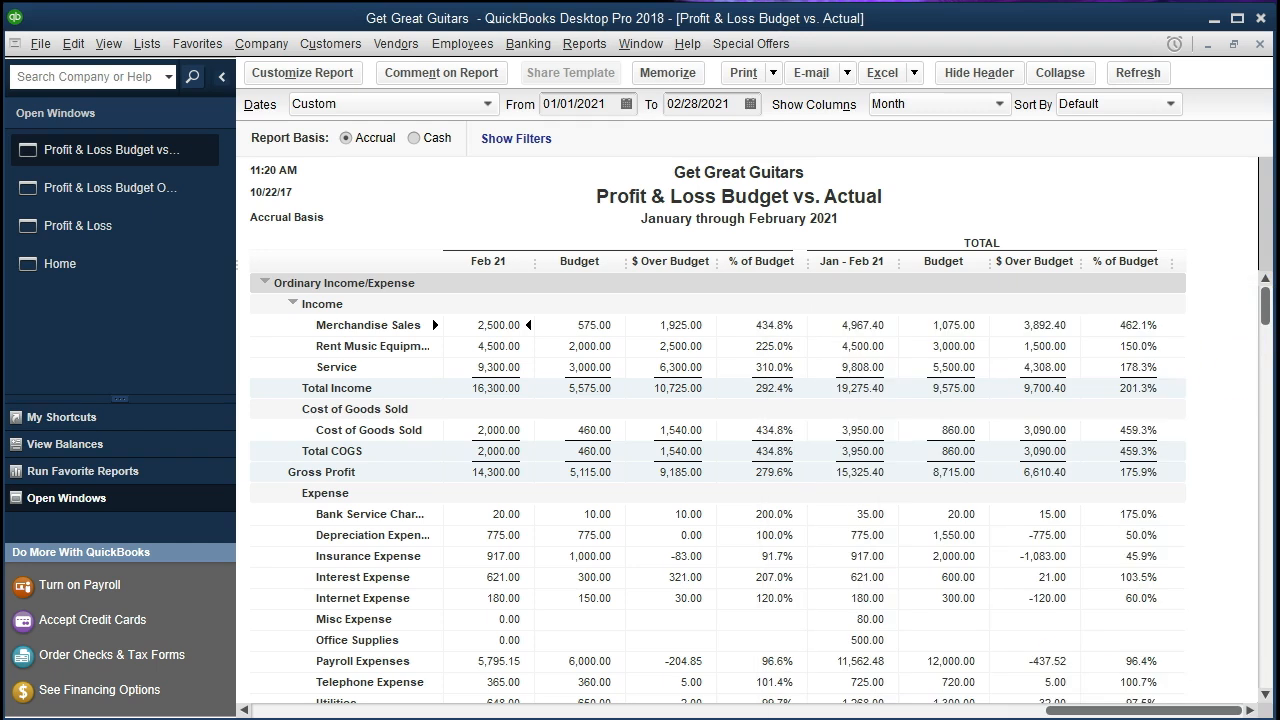
key(XF86Calculator)
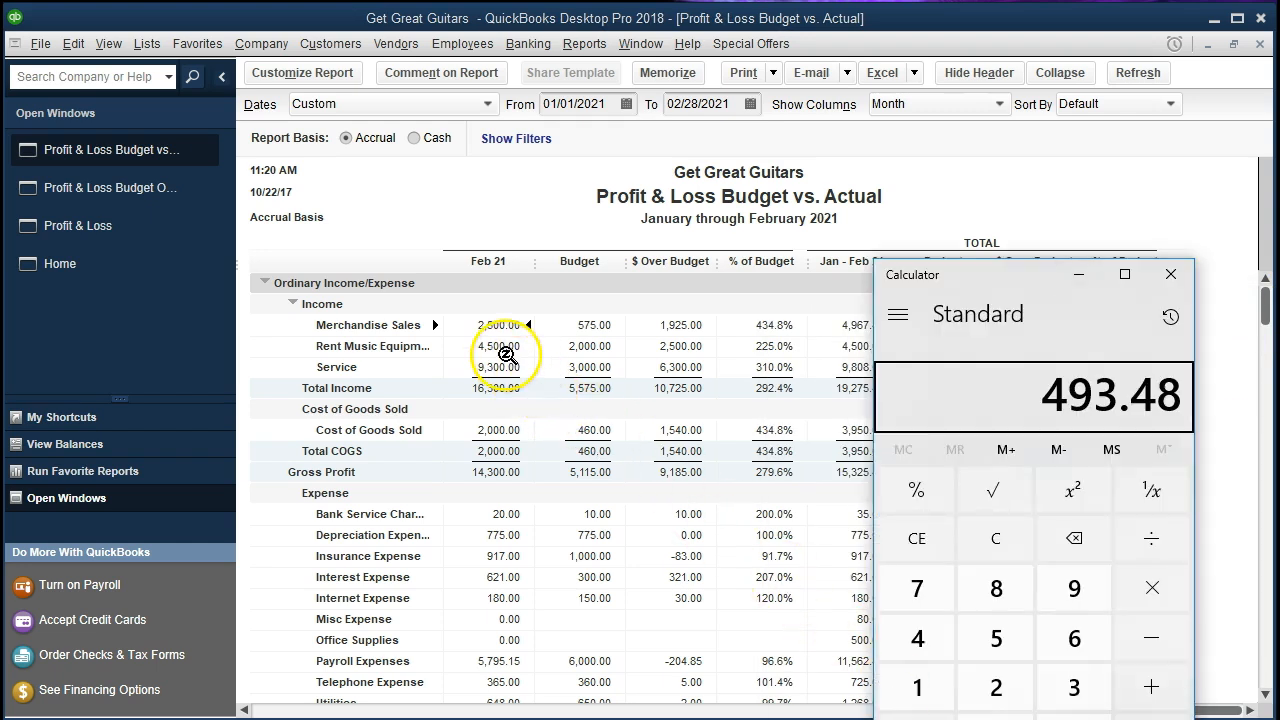
text(2500 - )
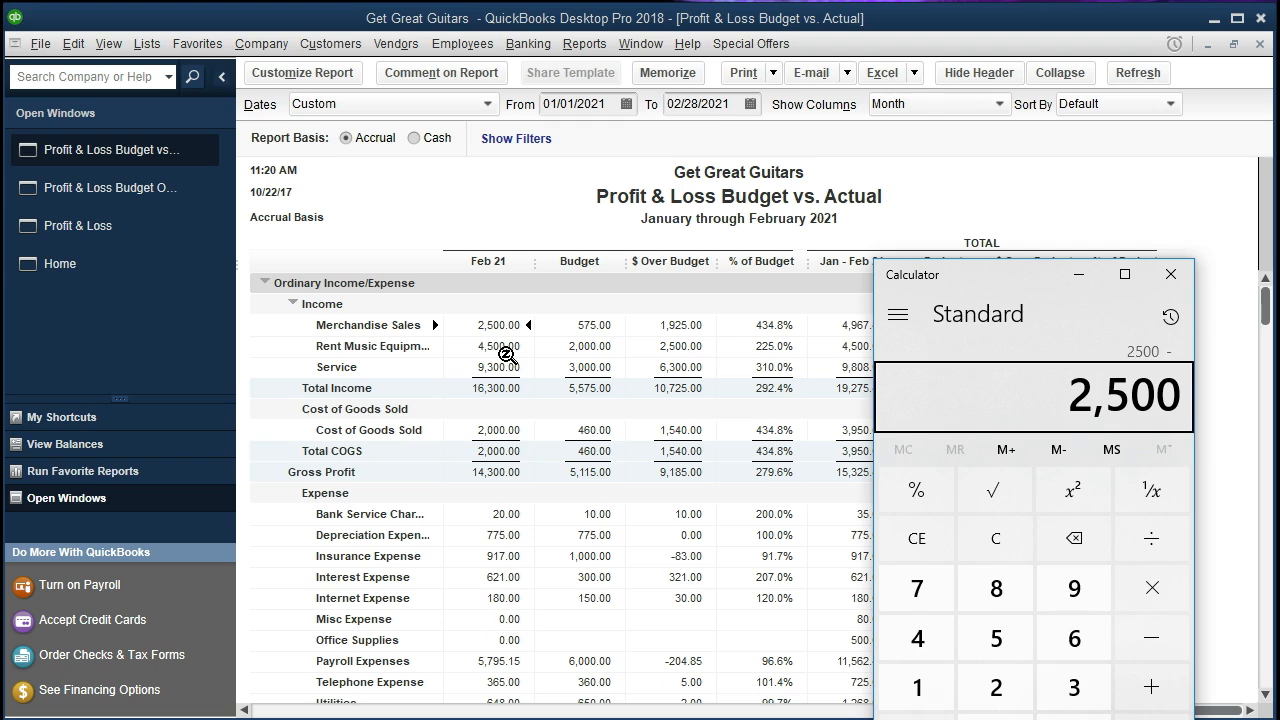
text(575)
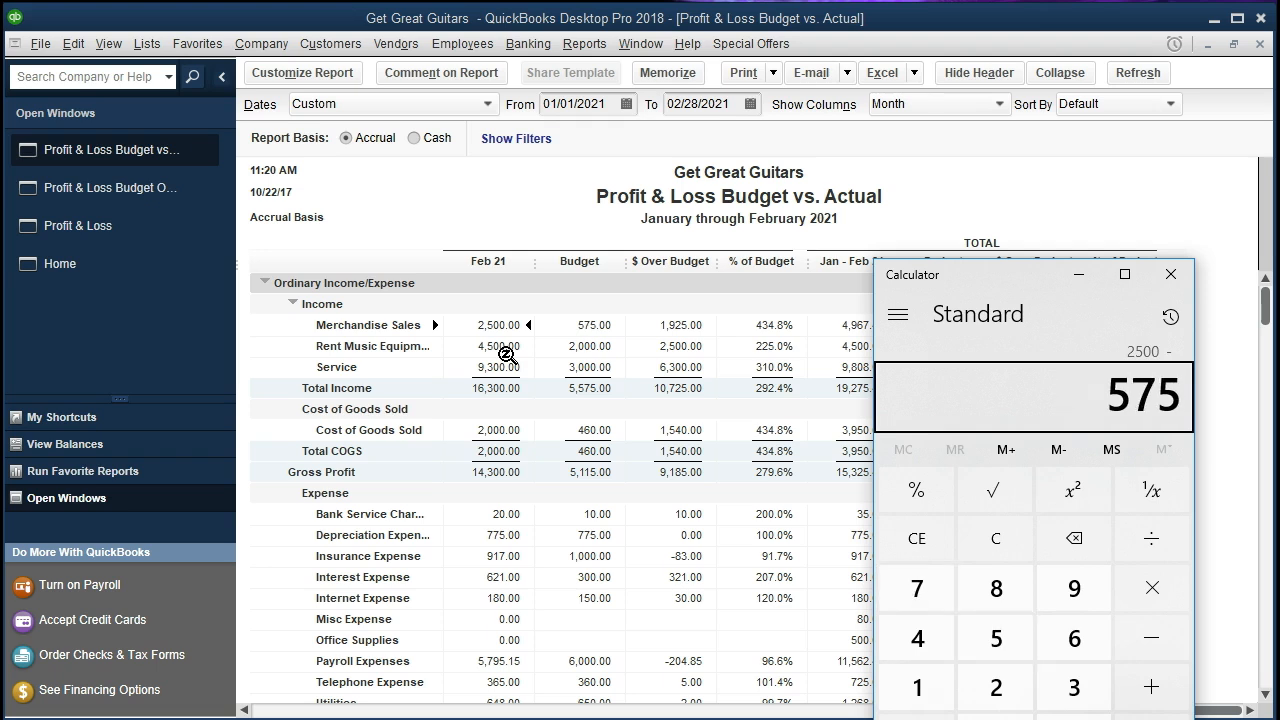
key(Return)
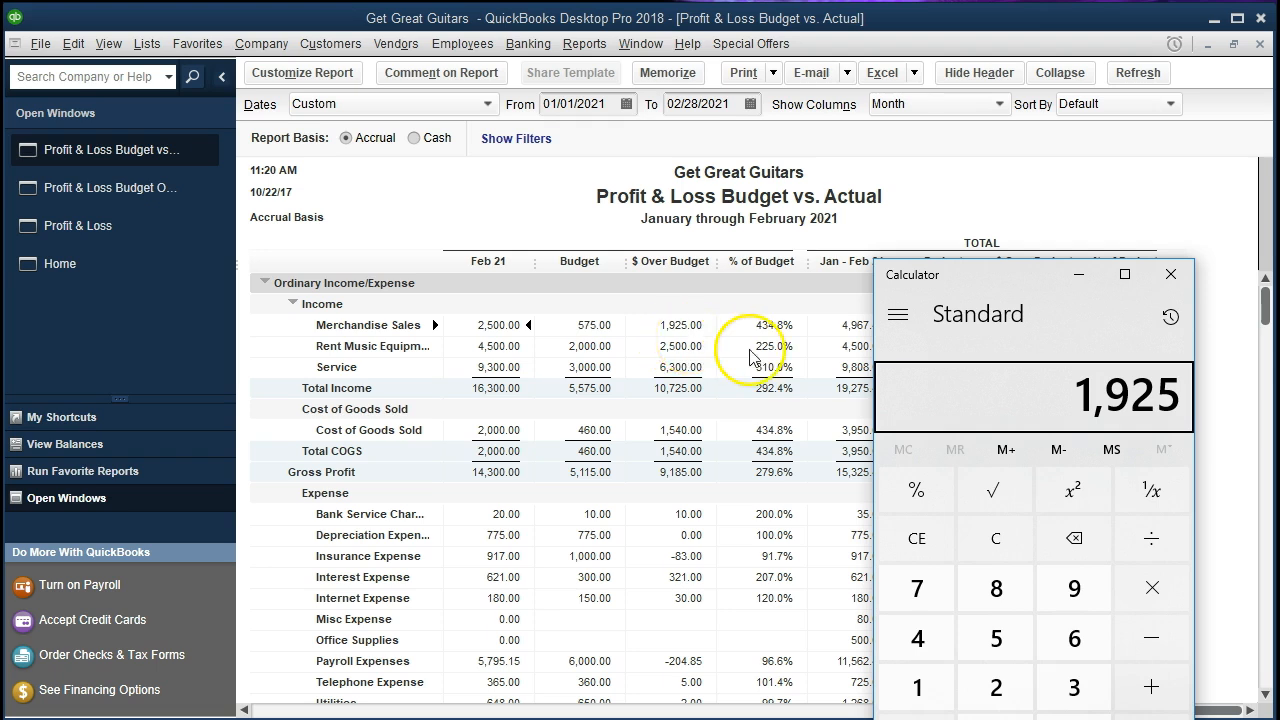
Check February's Merchandise Sales percentage of budget by dividing 2,500 by 575 and multiplying by 100, and put Calculator away
click(983, 540)
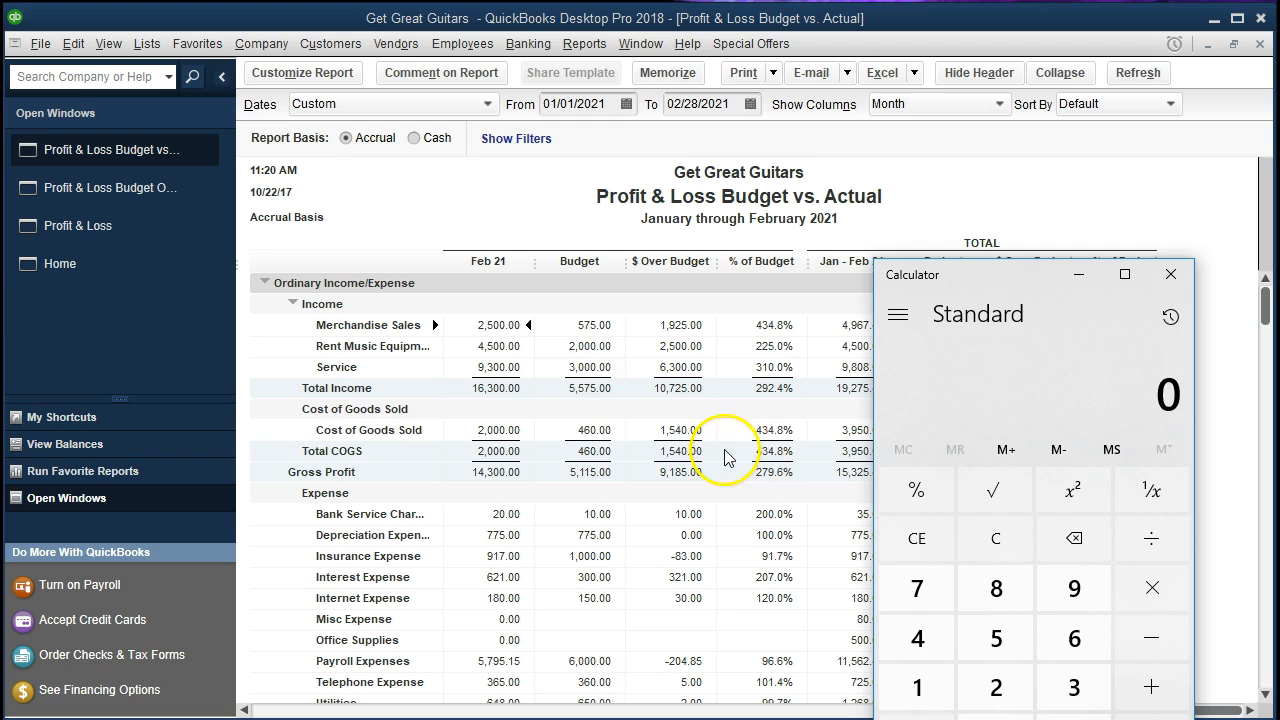
text(2500)
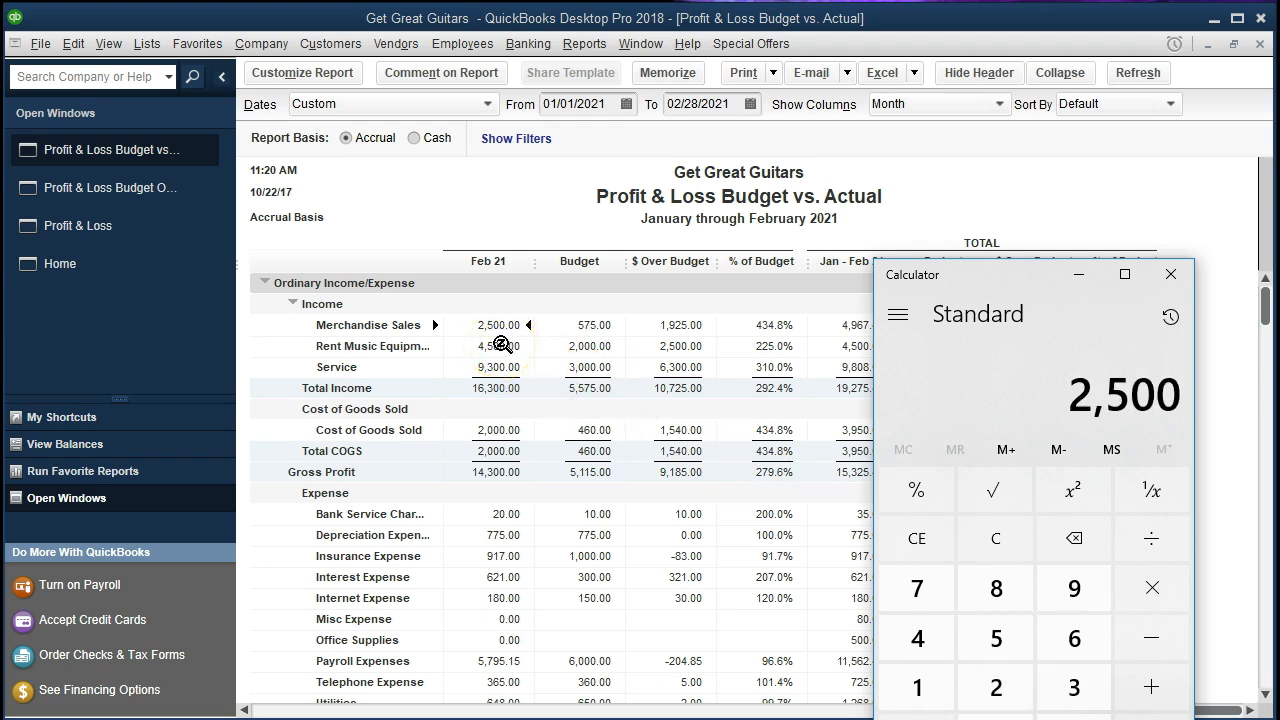
key(slash)
text(575)
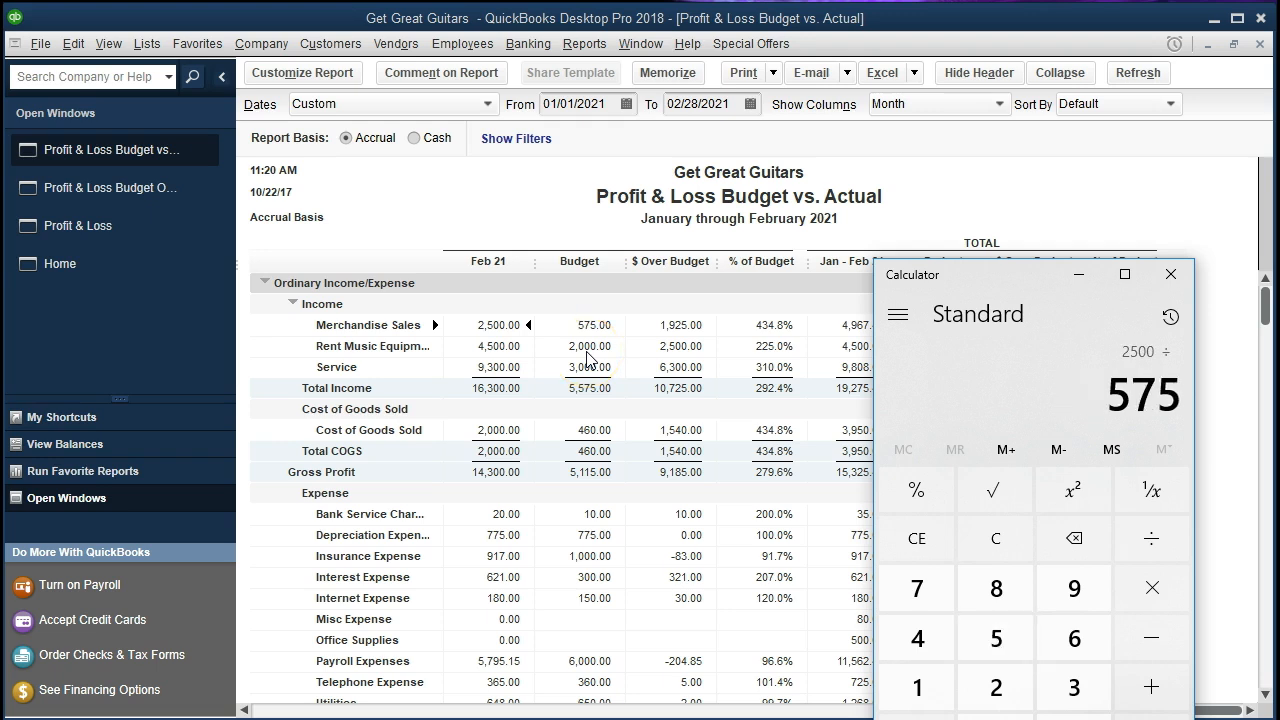
key(Return)
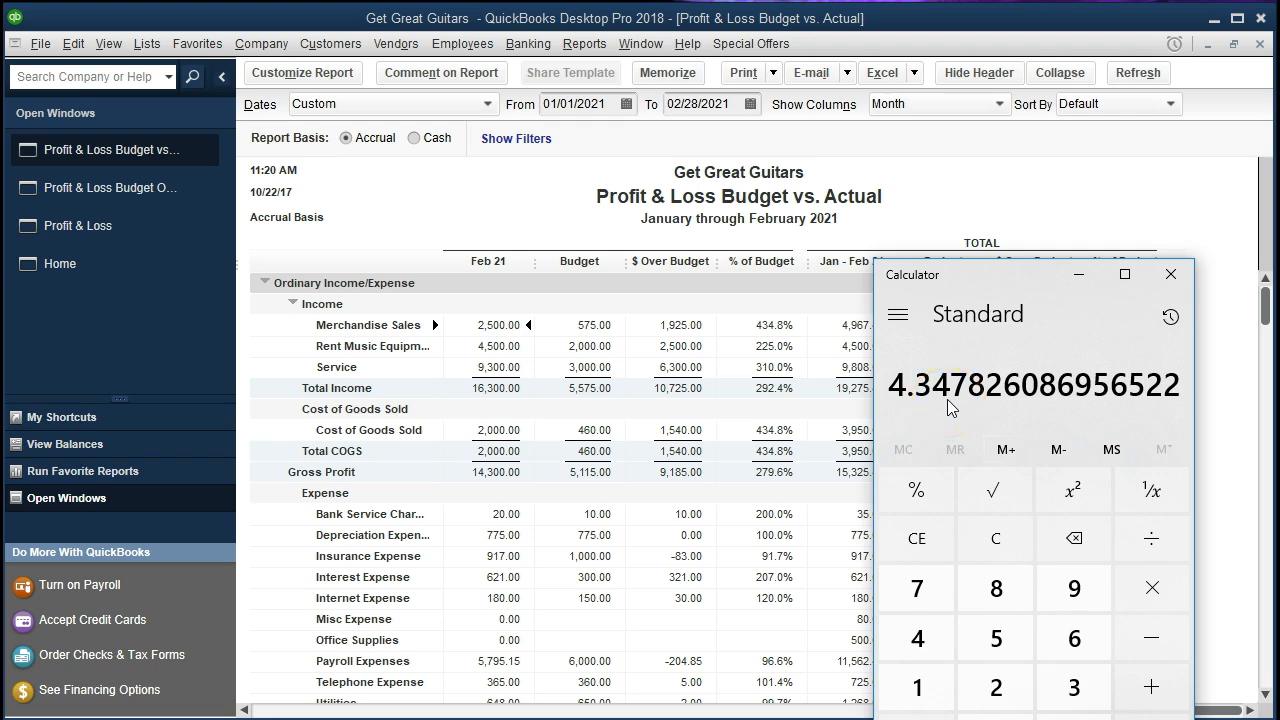
key(asterisk)
text(100)
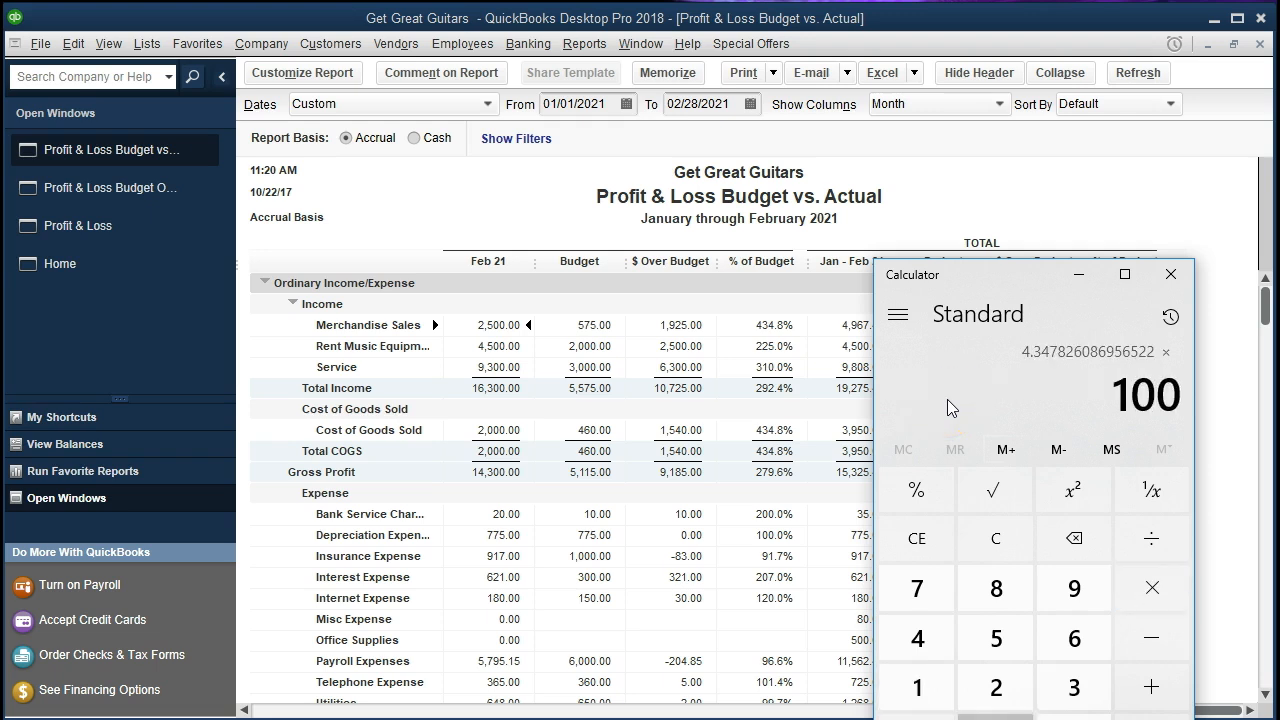
key(Return)
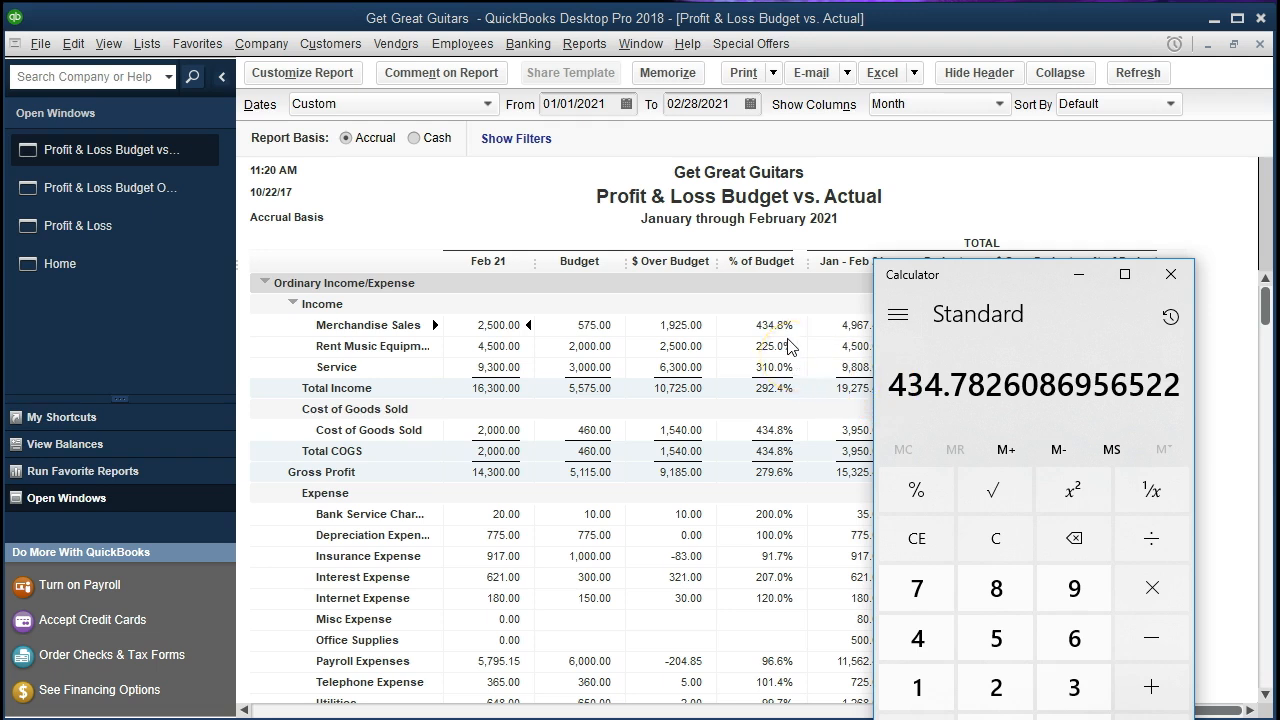
click(1078, 275)
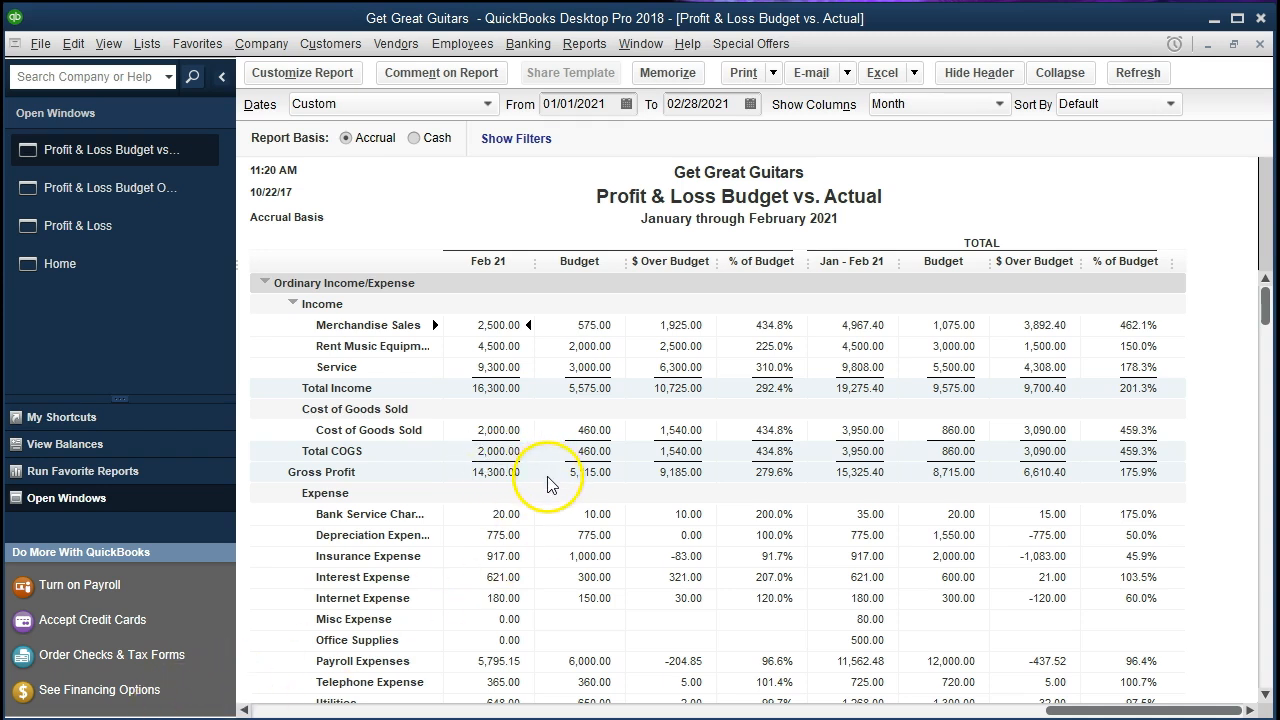
Examine the February and January–February budget variances from income down to net income
scroll(550, 530, down, 2)
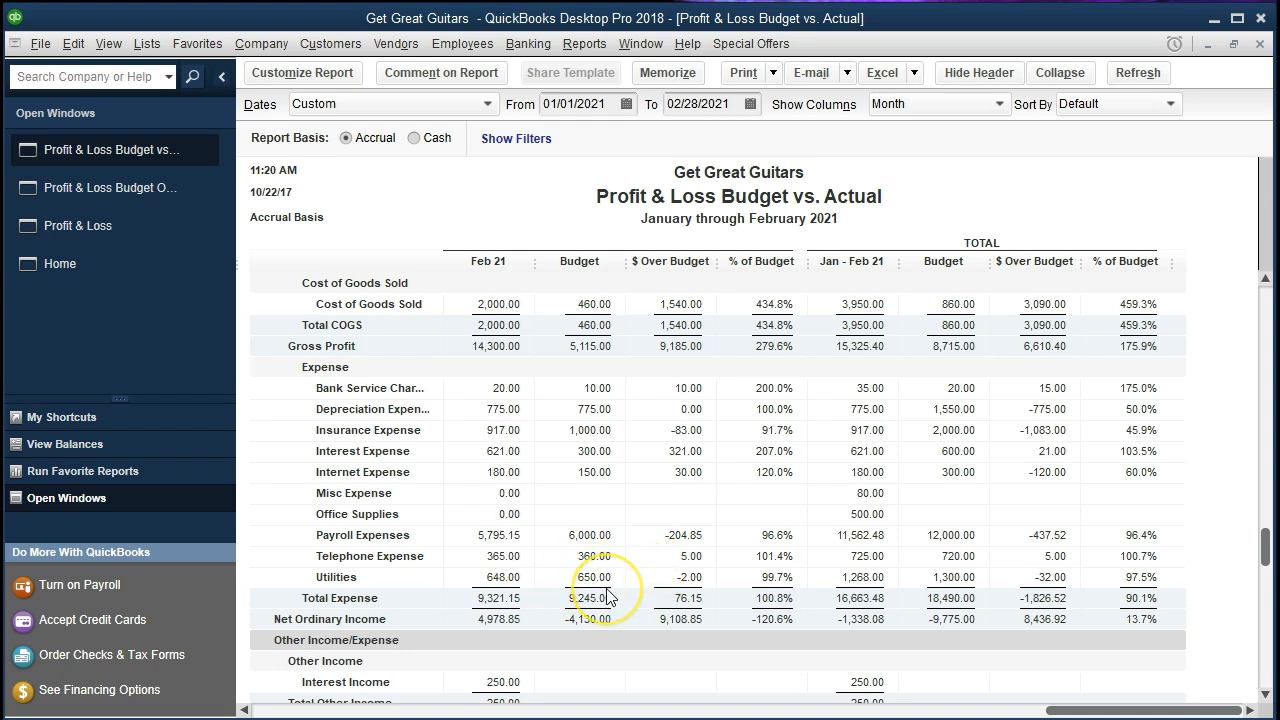
scroll(607, 597, down, 1)
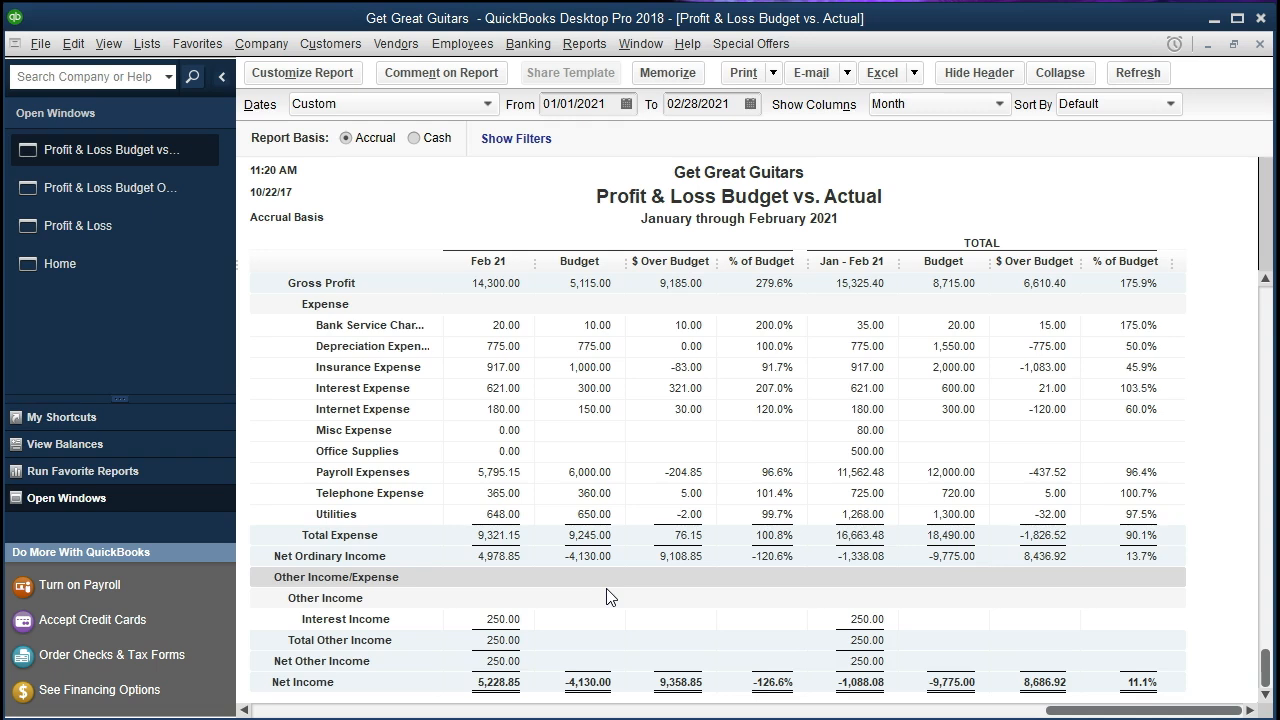
scroll(607, 597, up, 3)
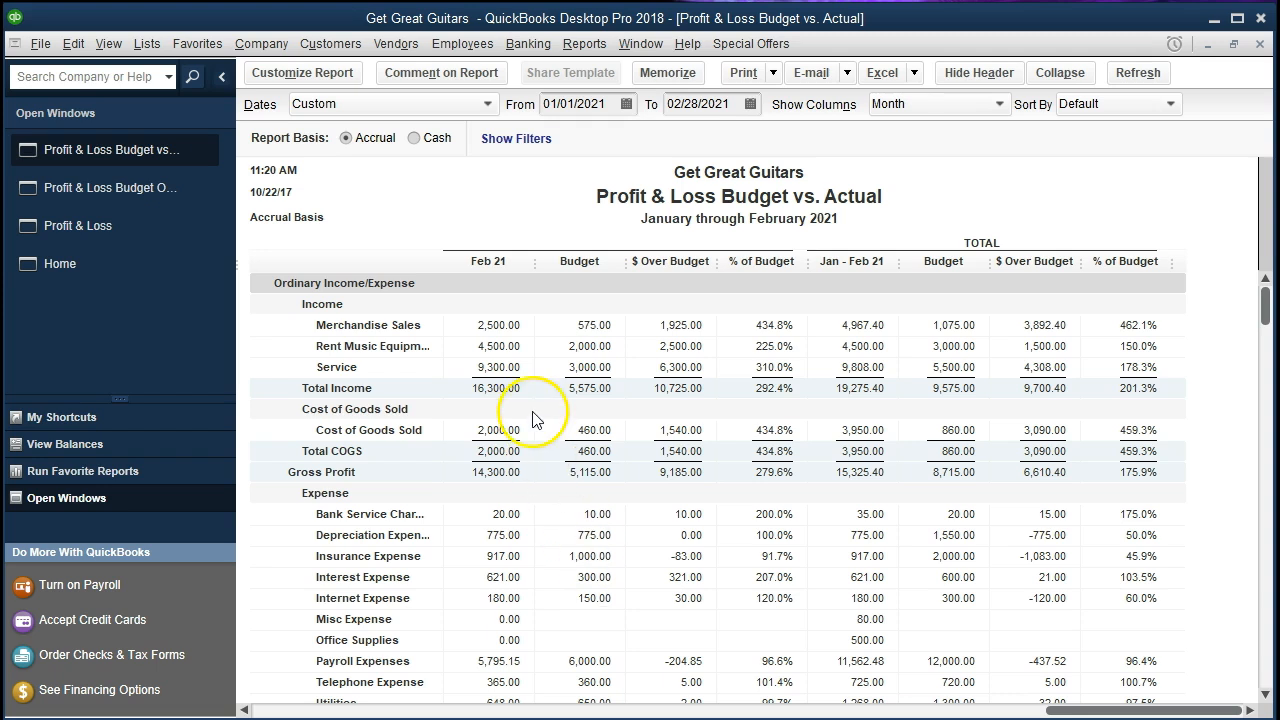
click(263, 44)
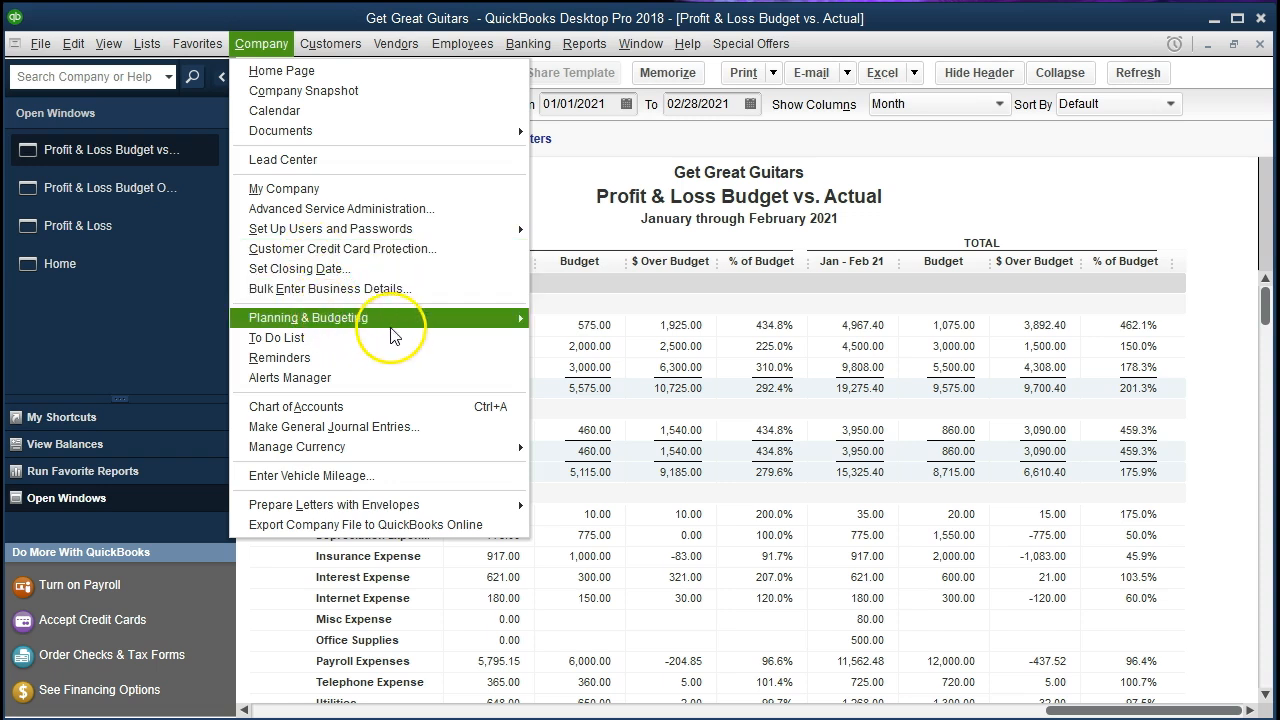
mouse_move(460, 320)
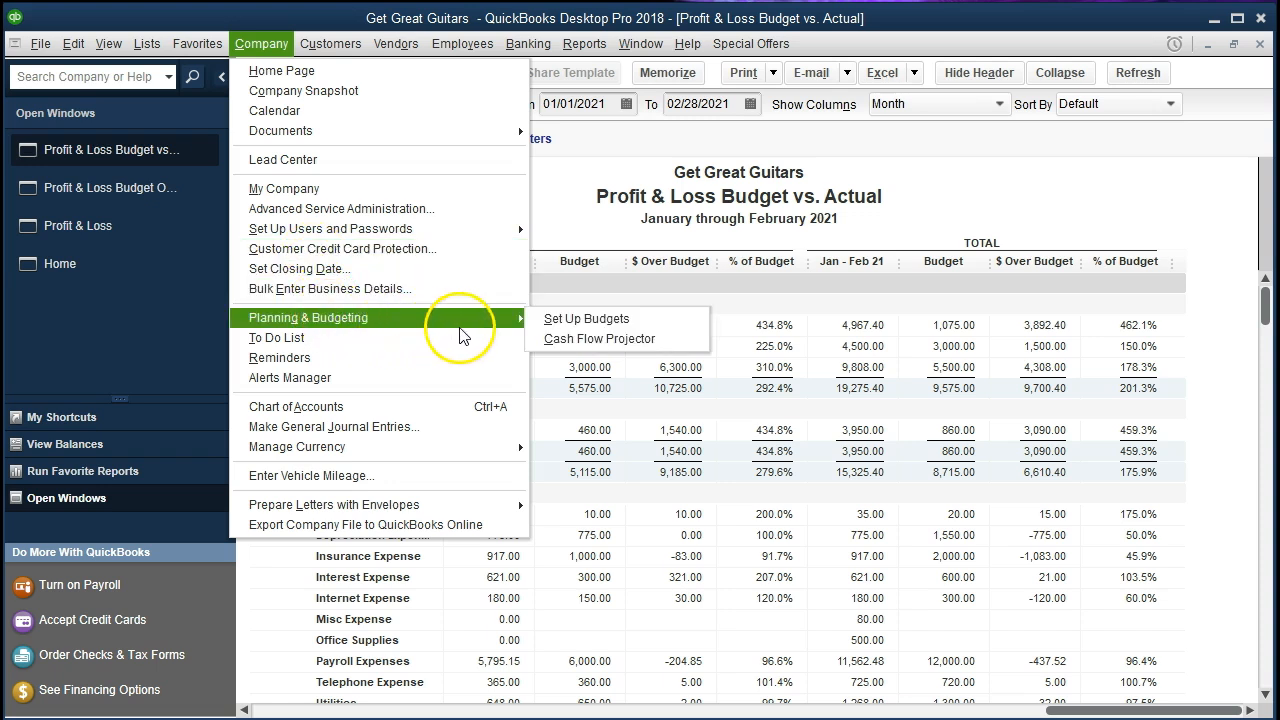
click(537, 324)
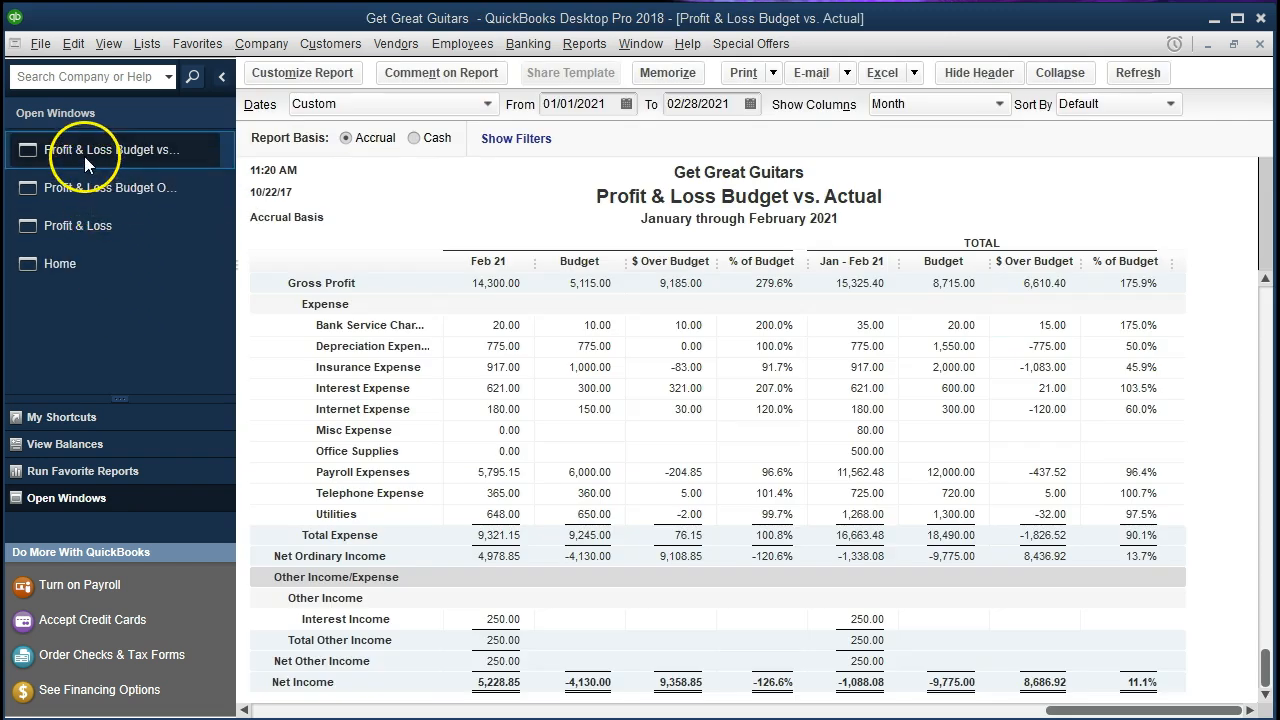
Export the Profit & Loss Budget vs. Actual report to a new worksheet in the existing Section 11 Reports workbook in the Section 11 folder
click(84, 156)
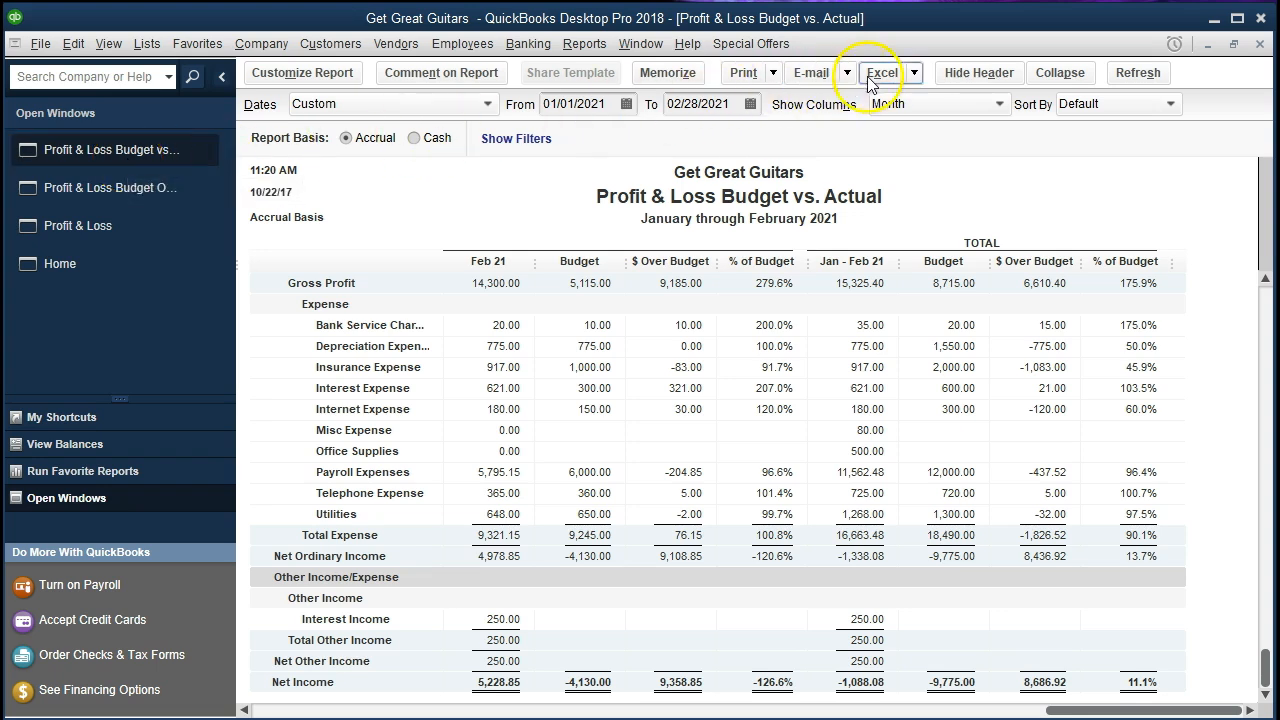
click(915, 73)
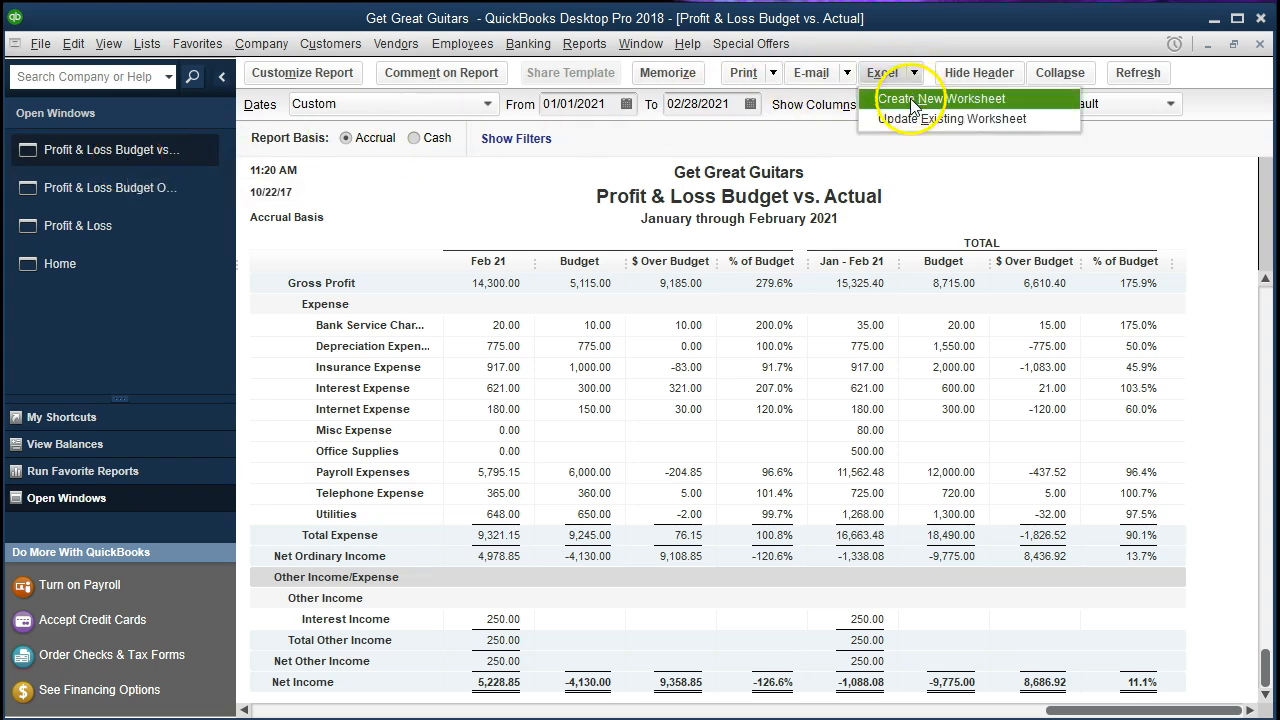
click(1027, 103)
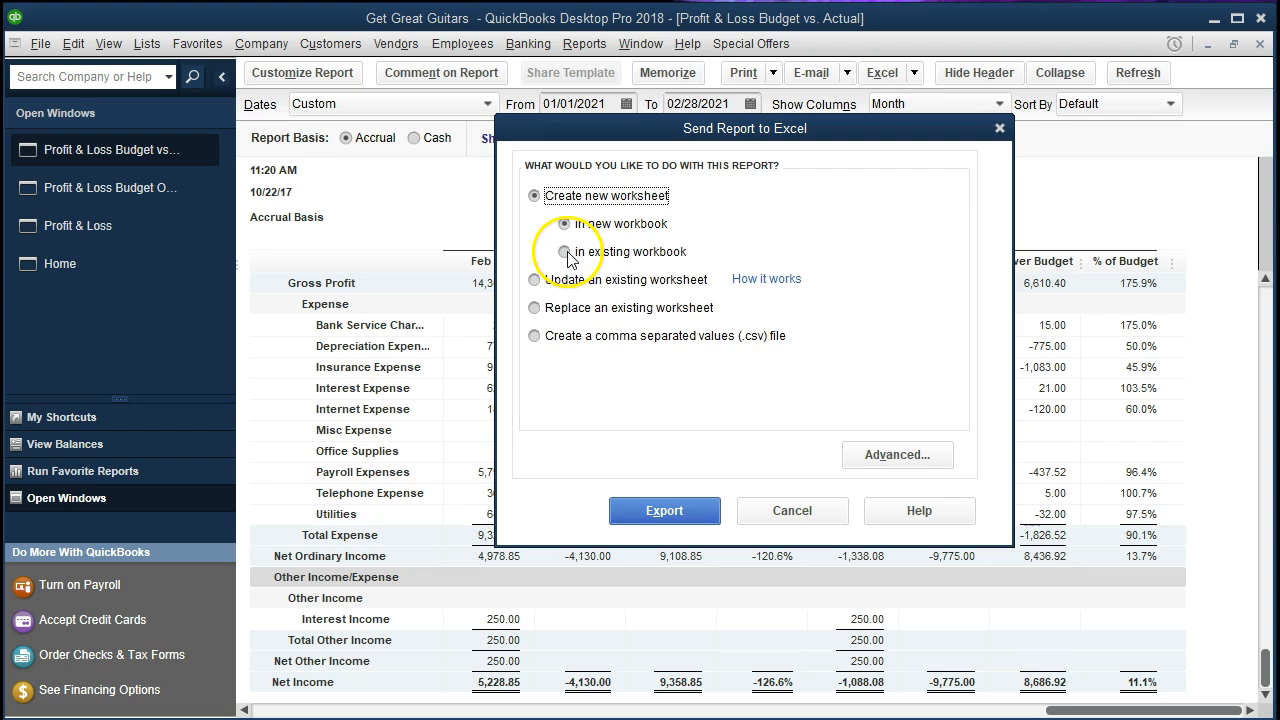
click(566, 253)
click(887, 316)
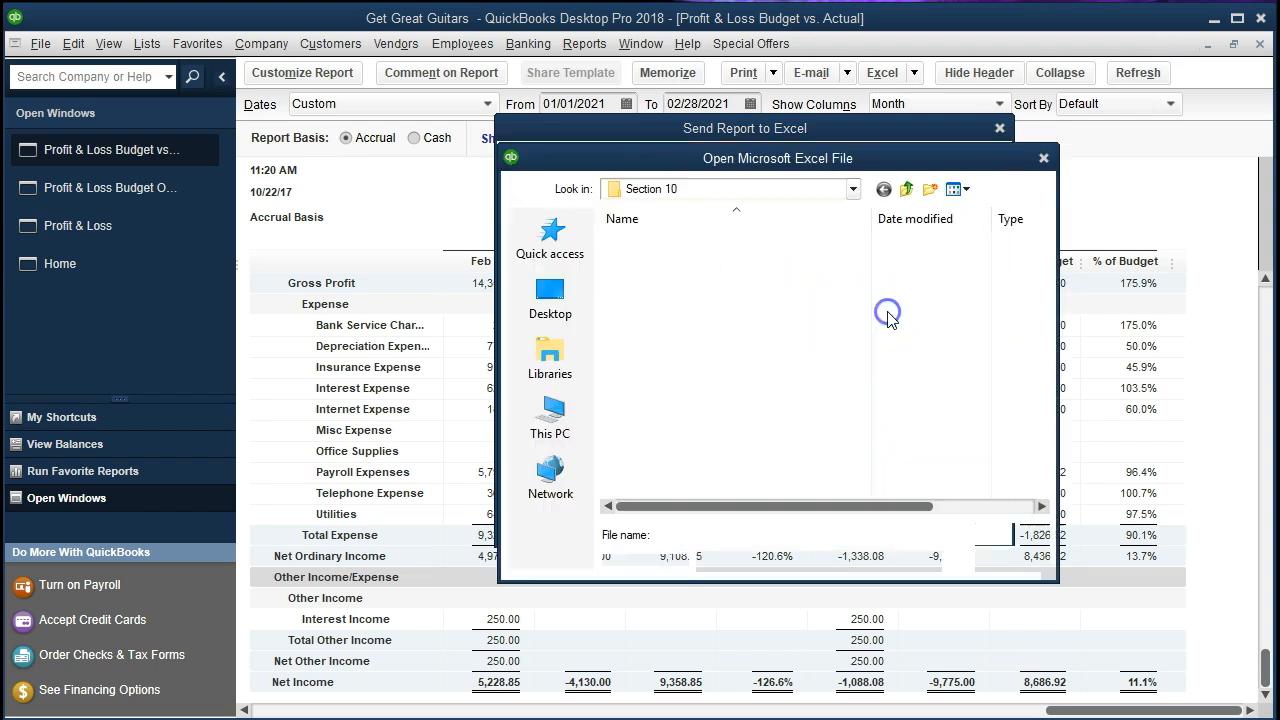
click(853, 189)
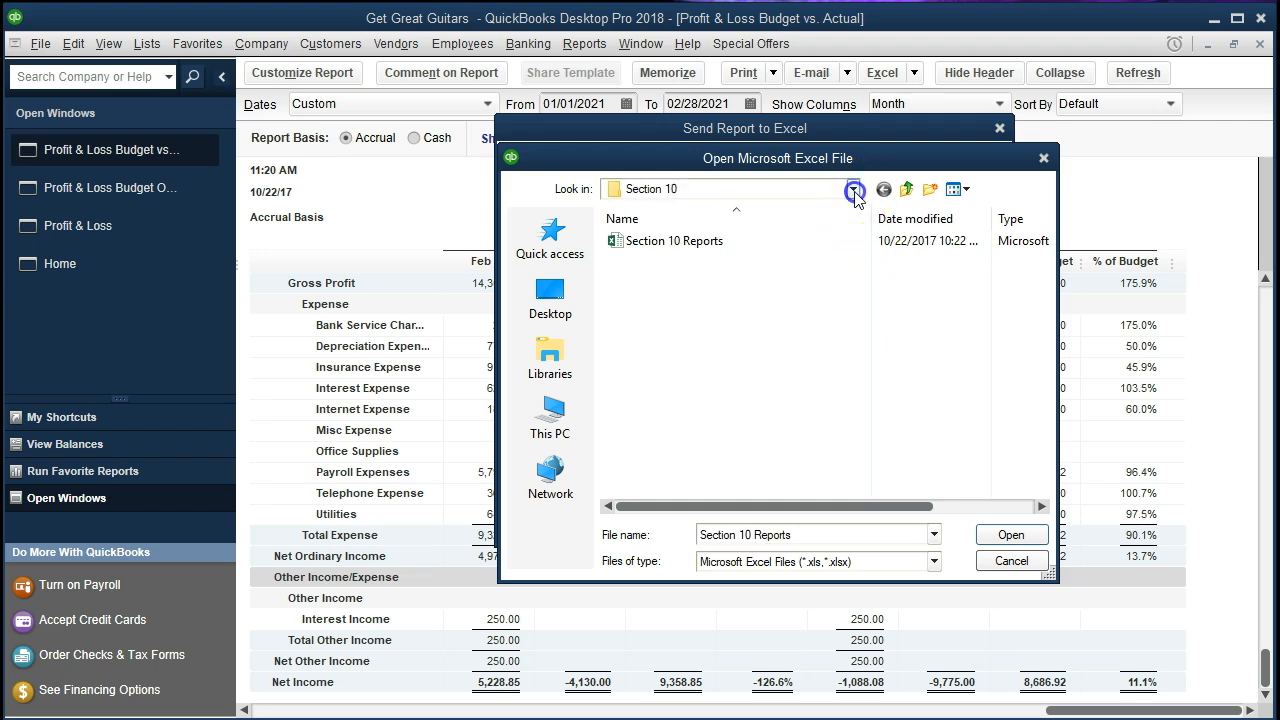
click(812, 321)
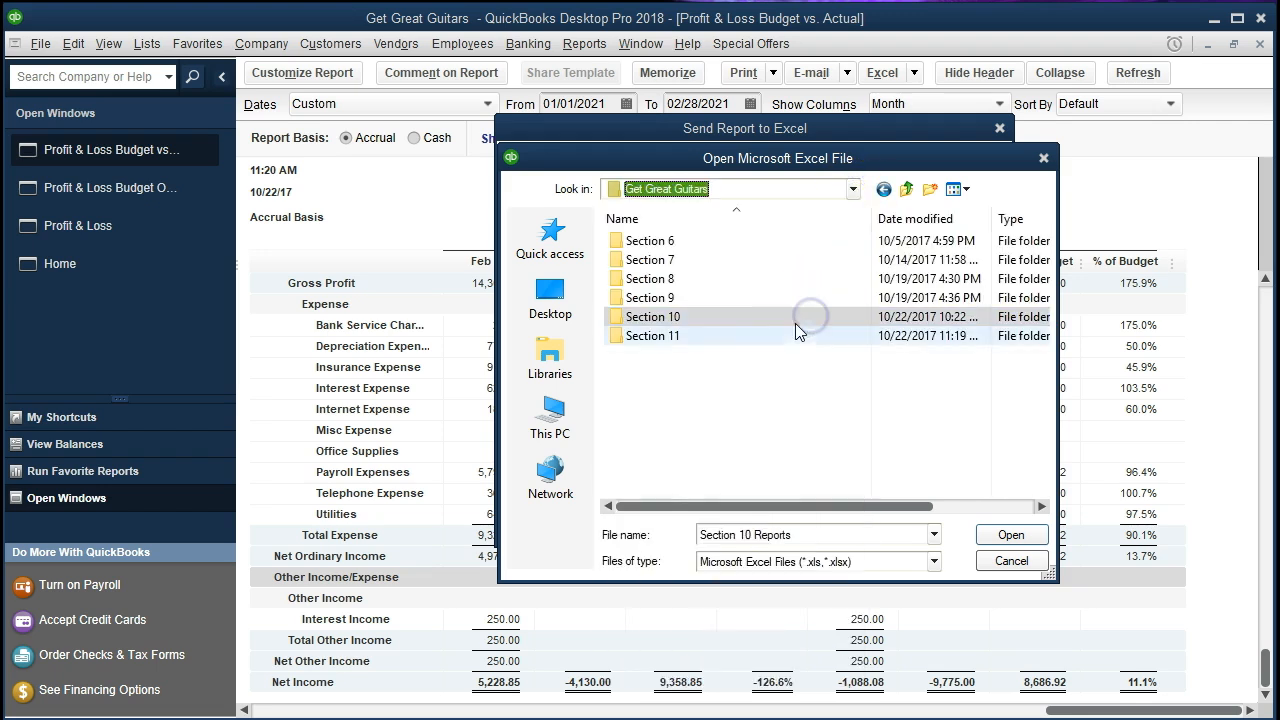
click(676, 338)
double_click(676, 338)
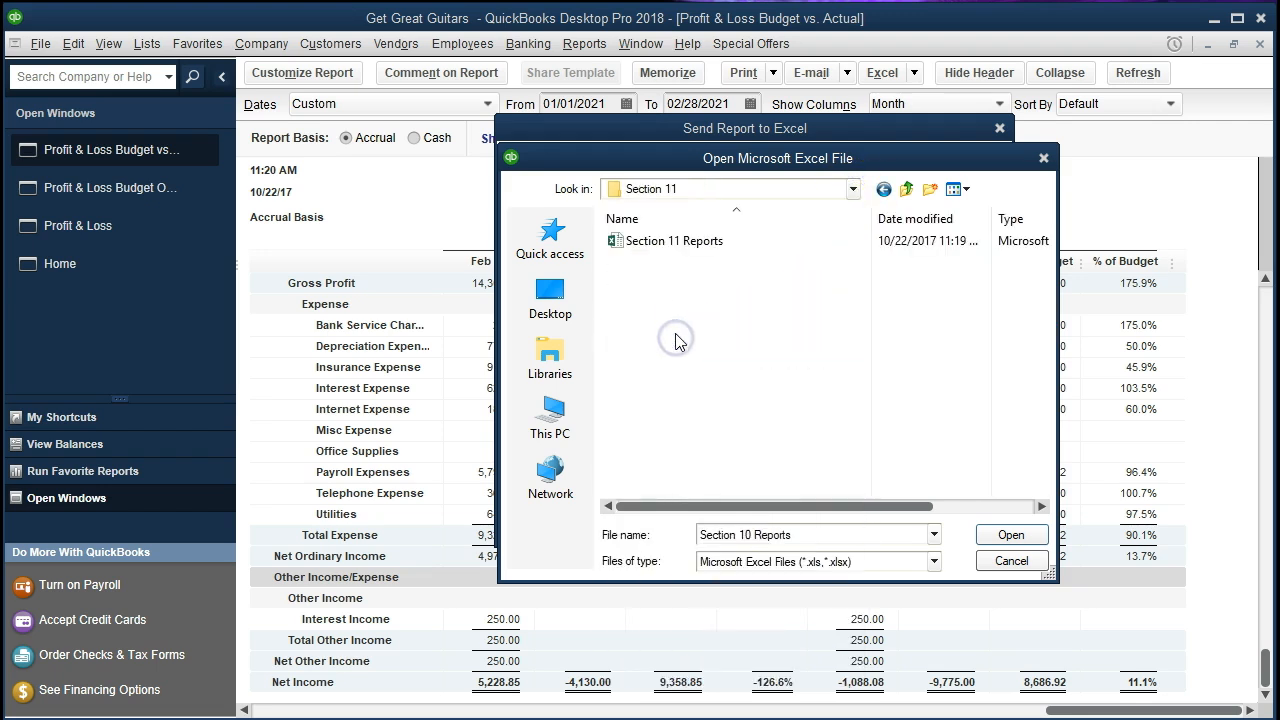
double_click(655, 242)
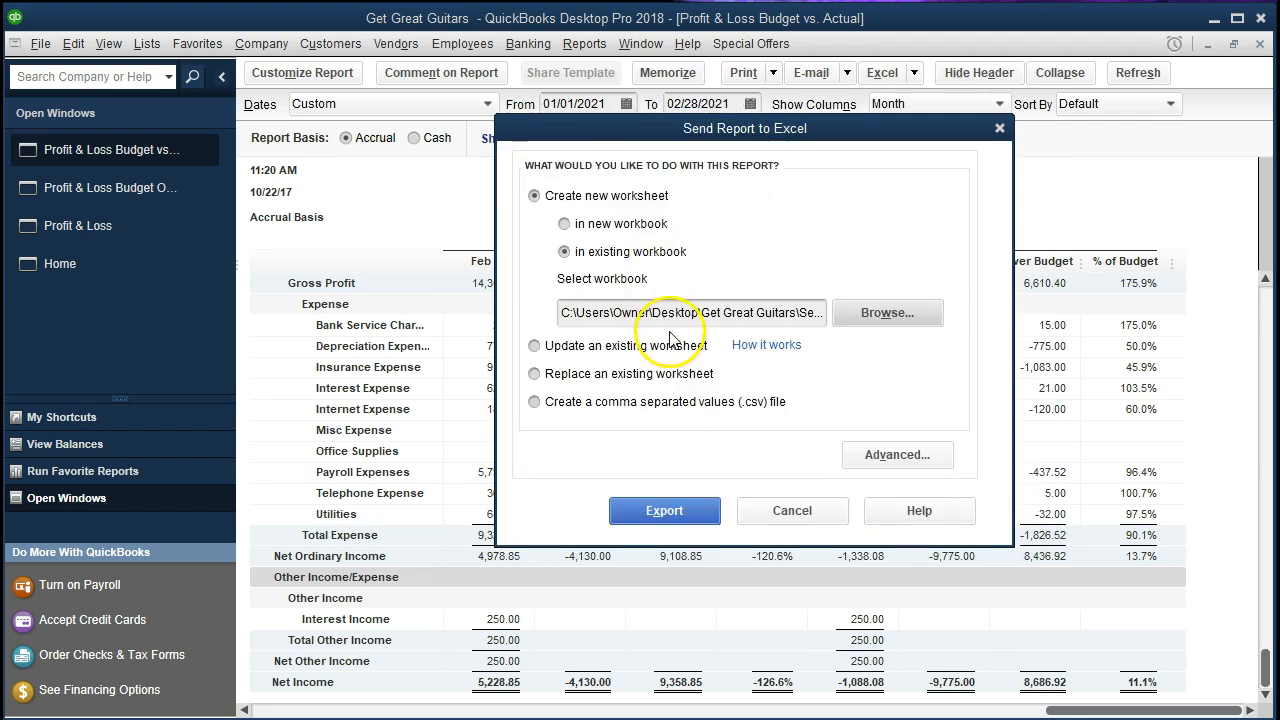
click(688, 511)
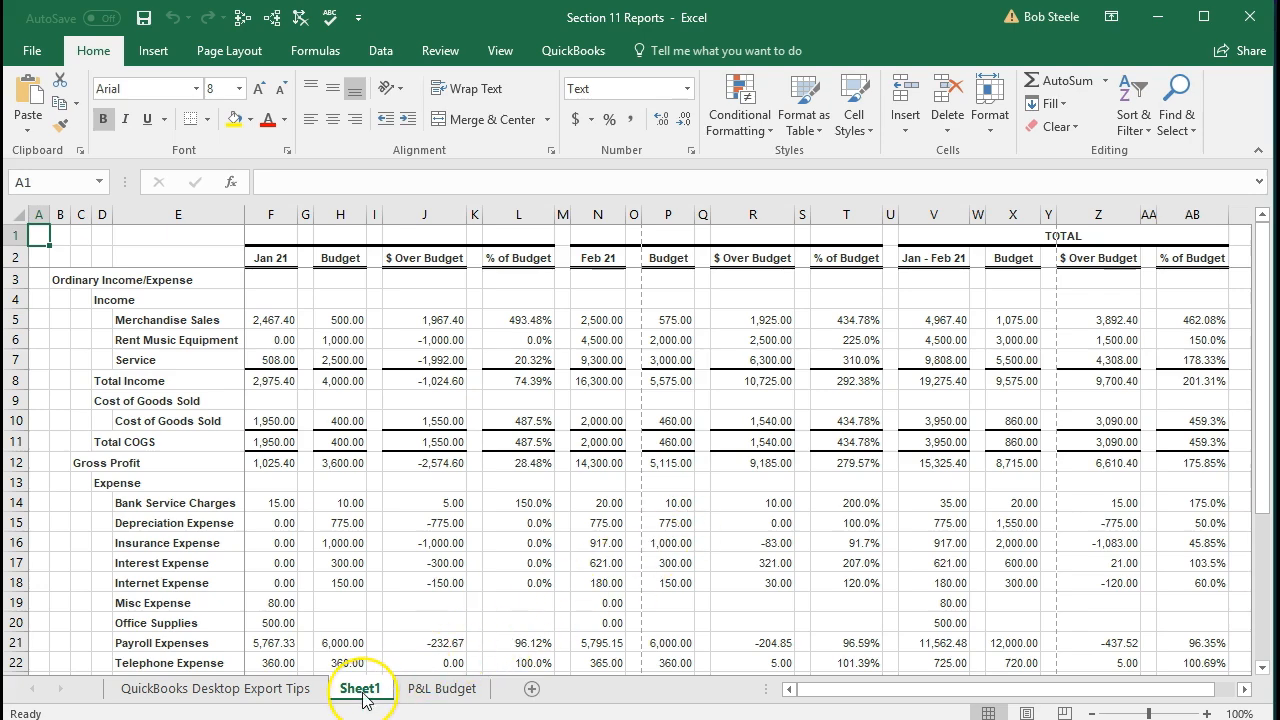
Move the exported Sheet1 after the P&L Budget sheet and rename it P&L Budget vs Act
drag(363, 693, 500, 691)
click(452, 693)
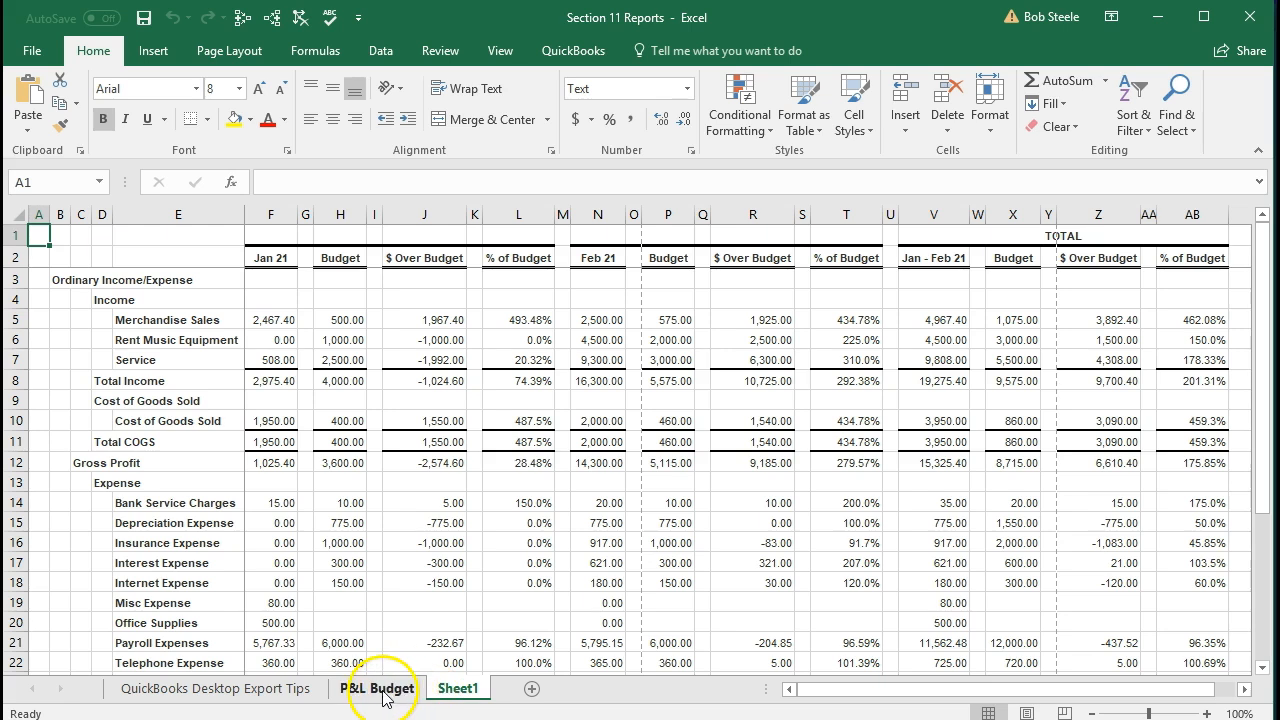
double_click(455, 690)
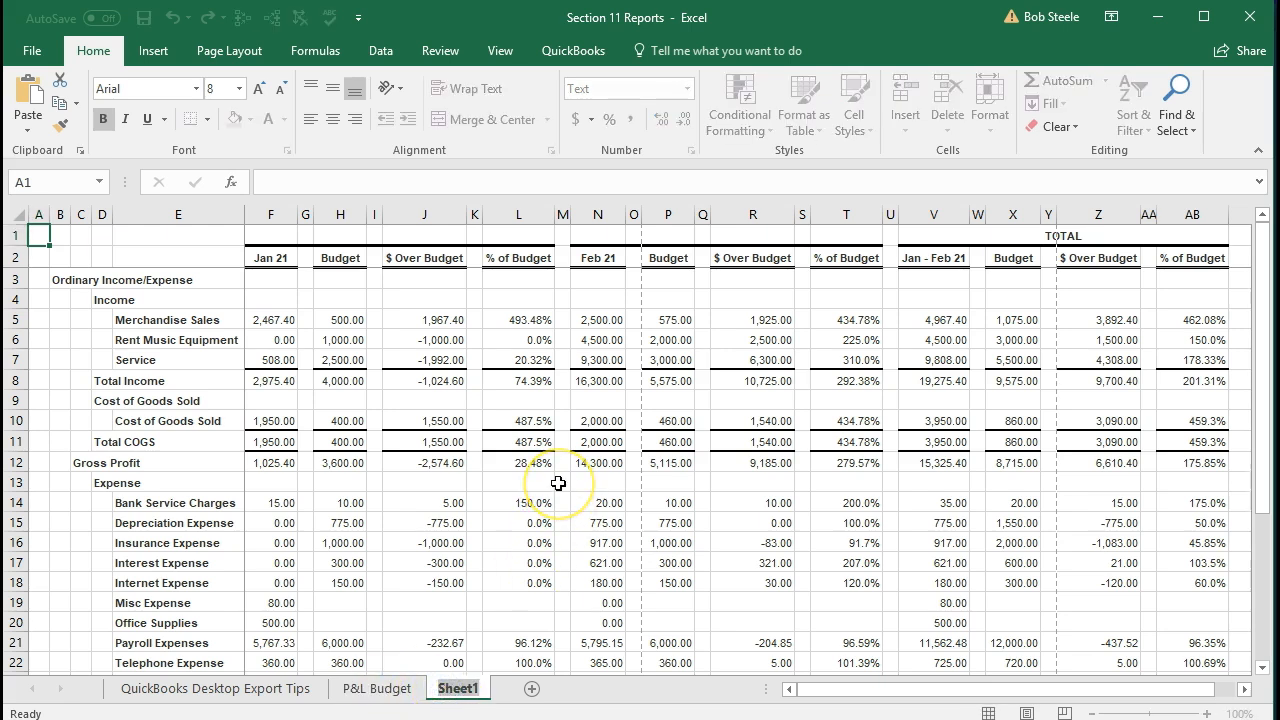
text(P&L Budget vs Act)
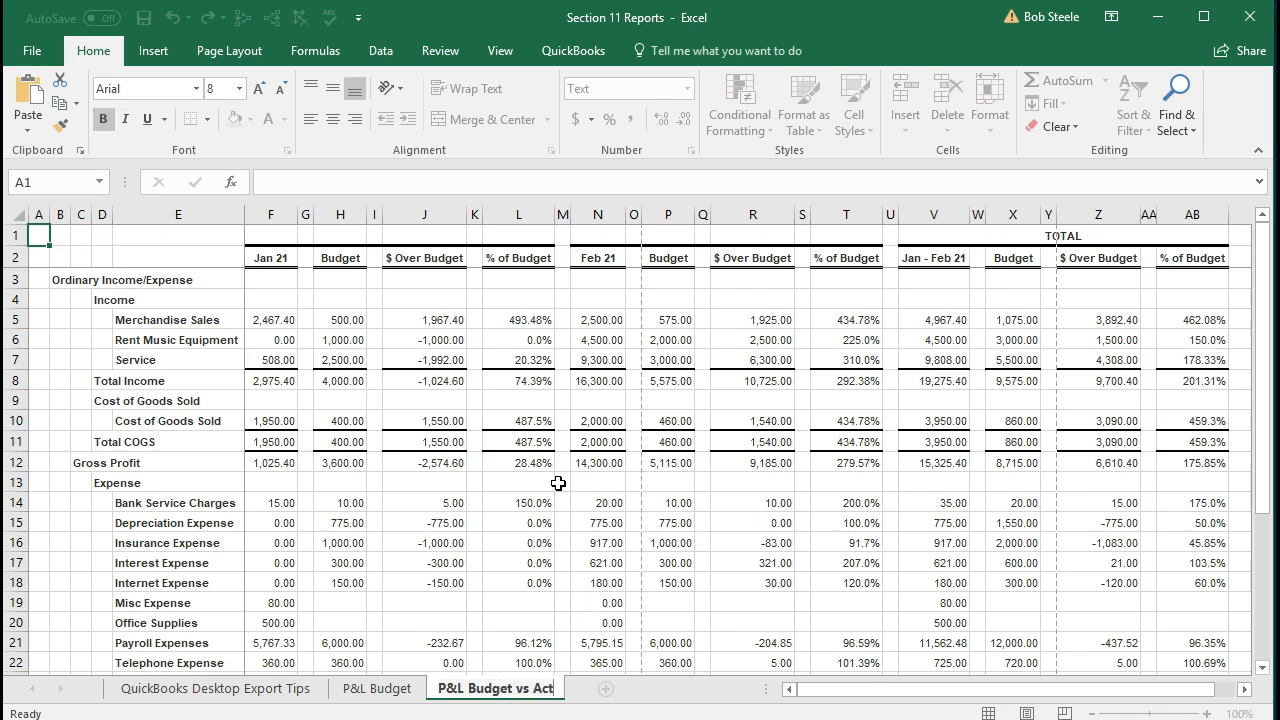
click(558, 483)
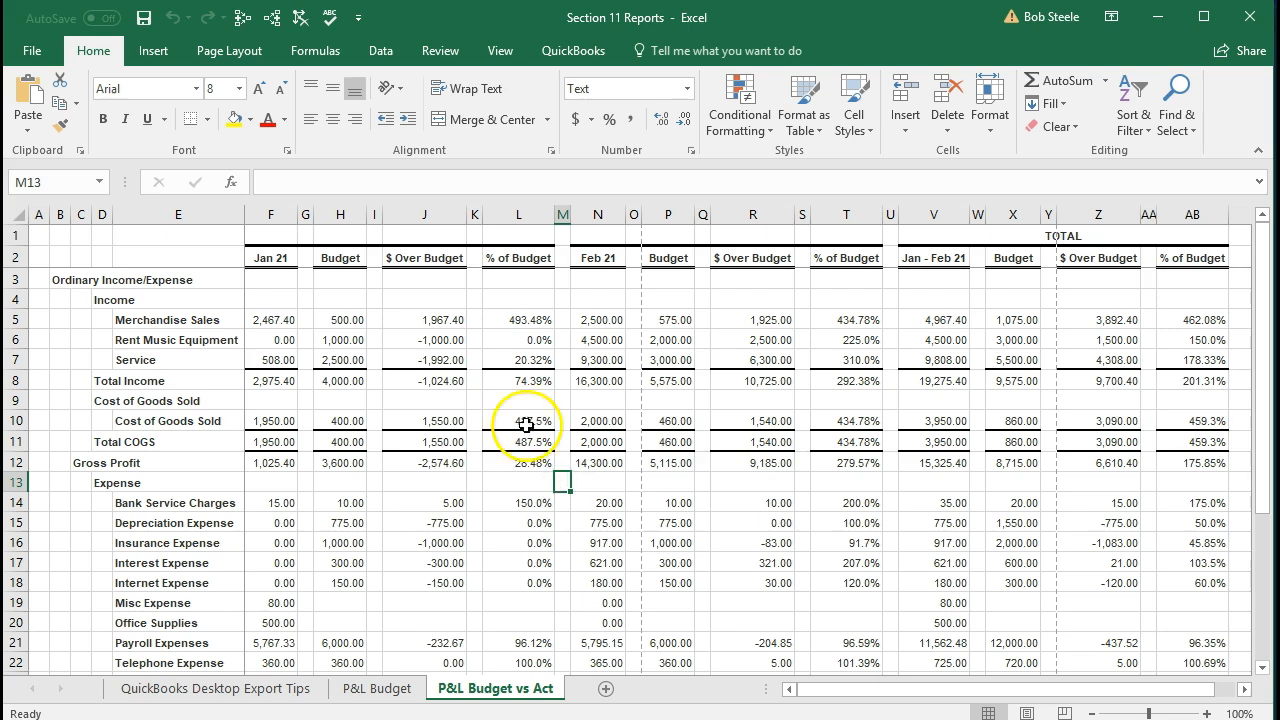
Remove the split panes from the P&L Budget vs Act sheet and check its page layout before returning to normal view
click(500, 55)
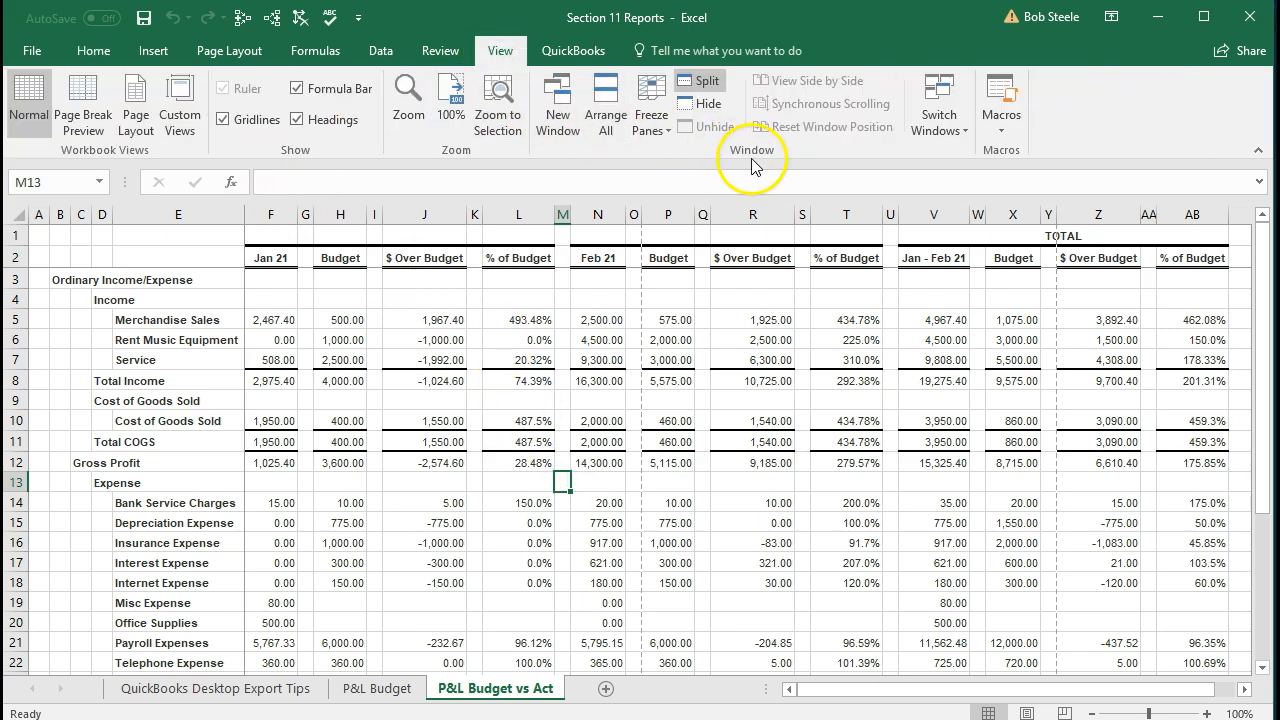
click(703, 83)
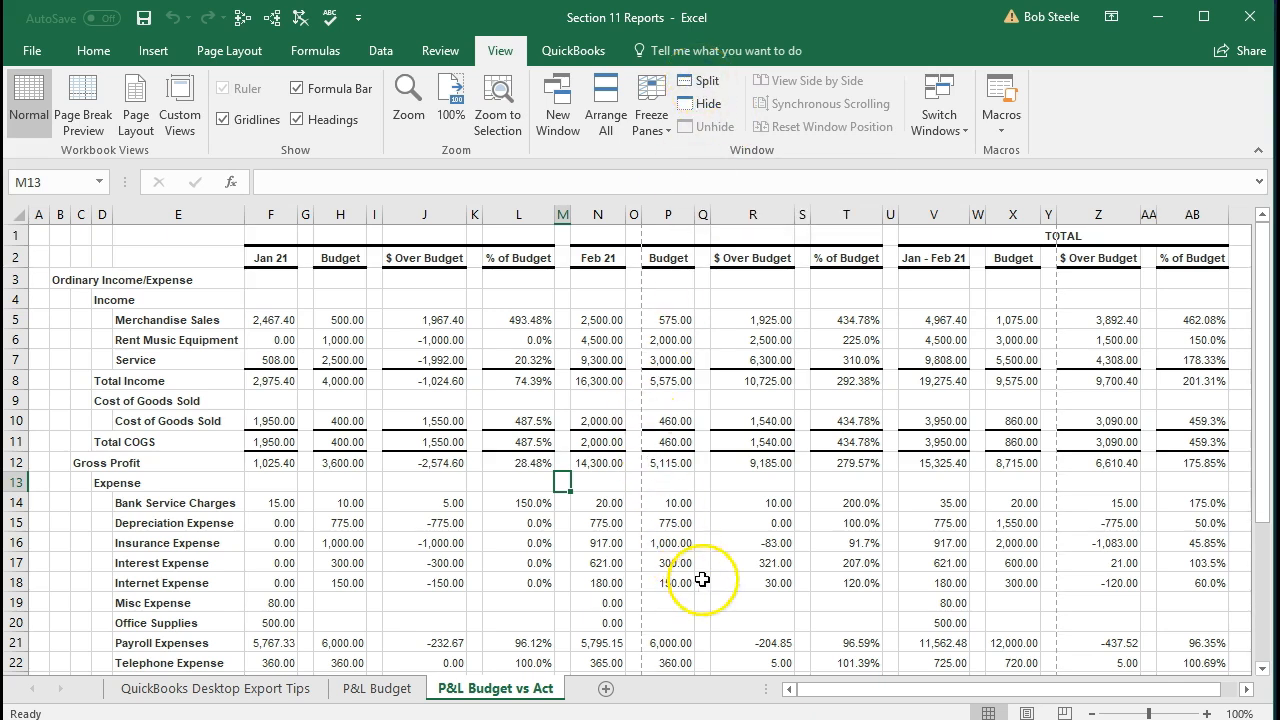
click(1024, 710)
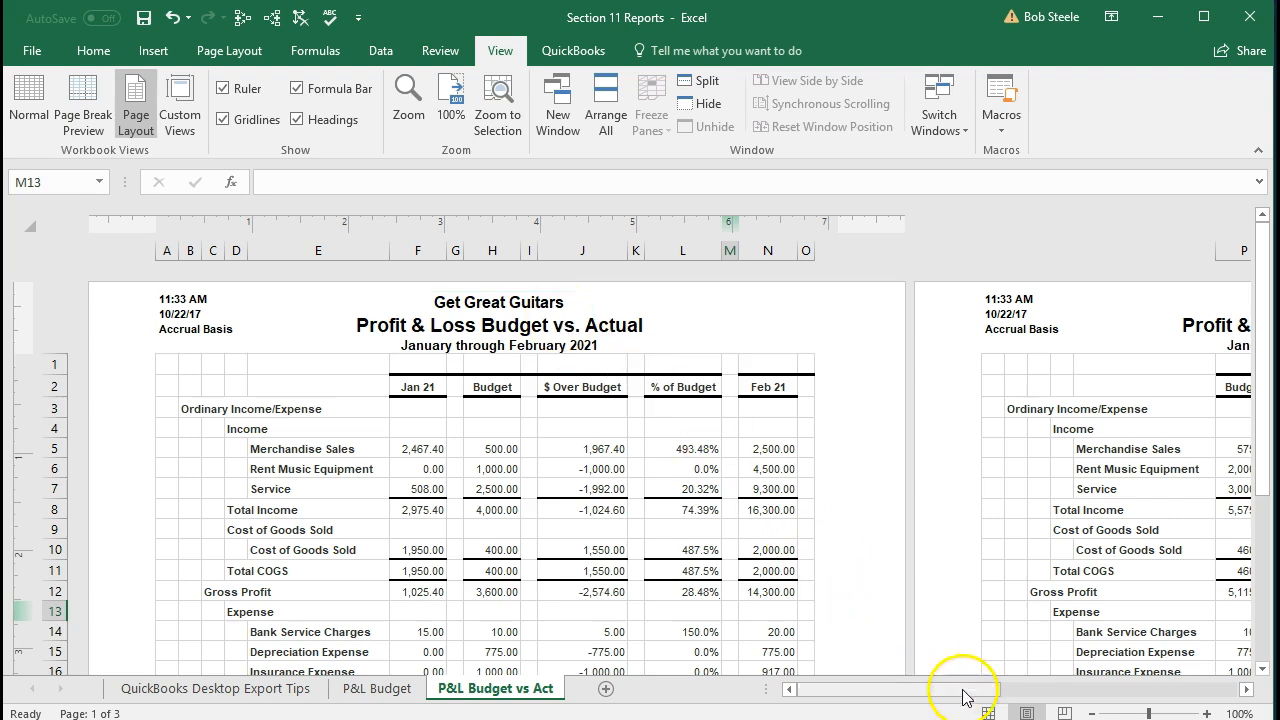
click(987, 711)
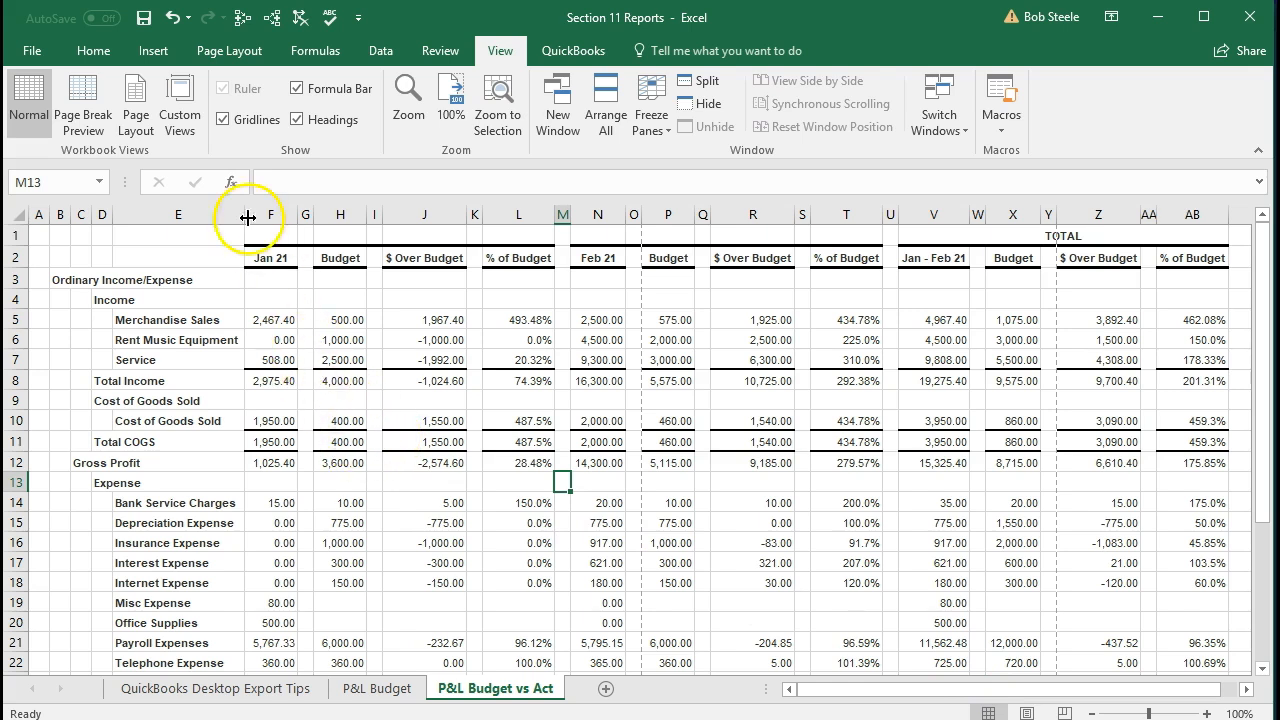
Set the P&L Budget vs Act sheet to print in landscape orientation and return to the worksheet
click(40, 48)
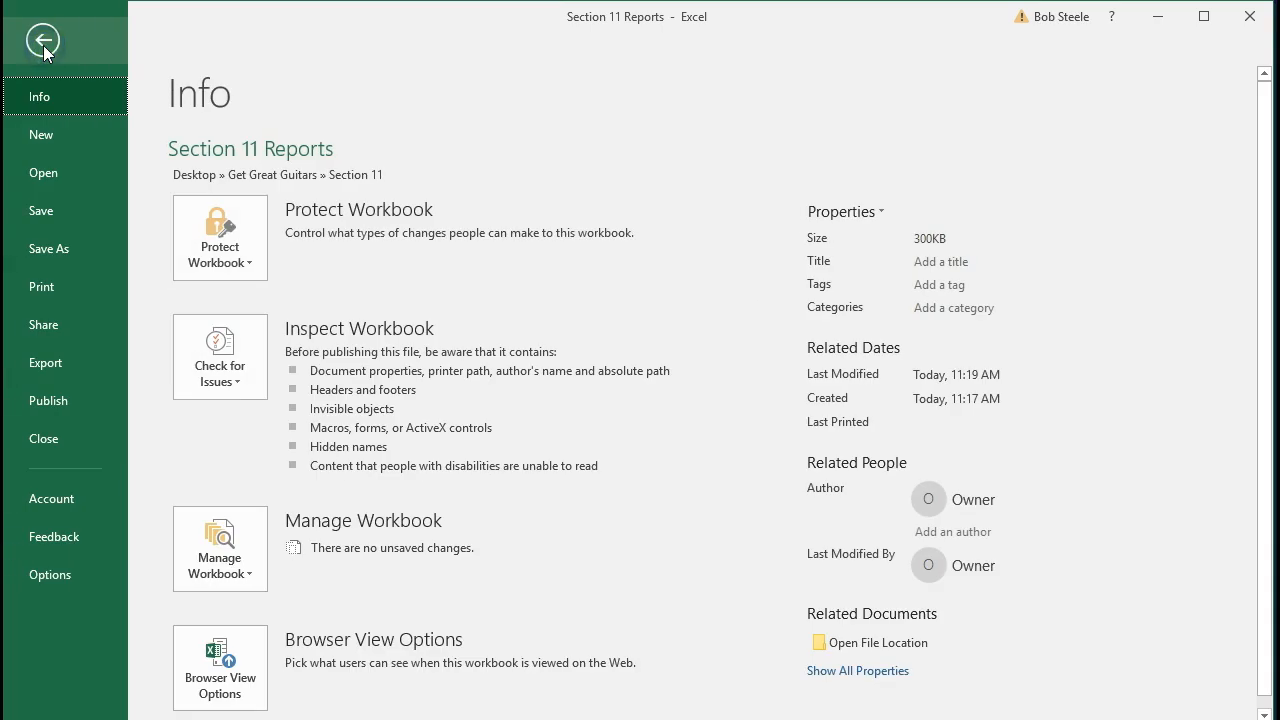
click(57, 288)
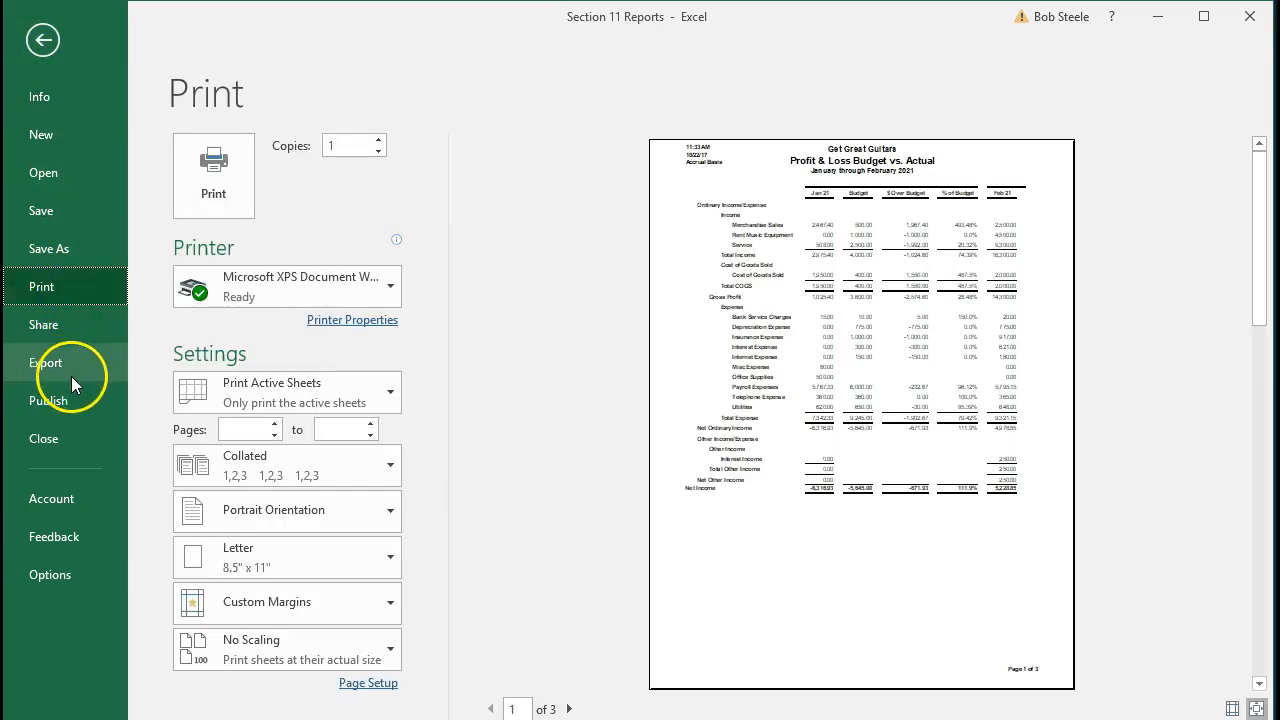
click(365, 520)
click(355, 602)
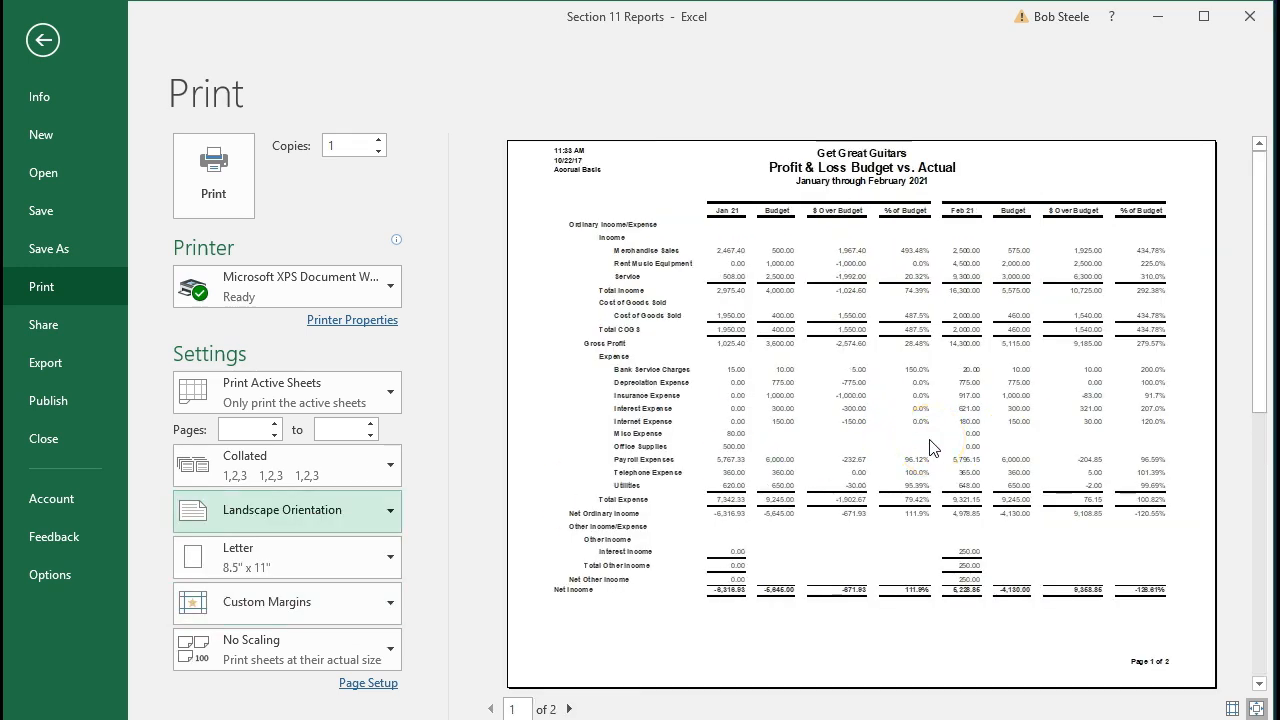
click(41, 38)
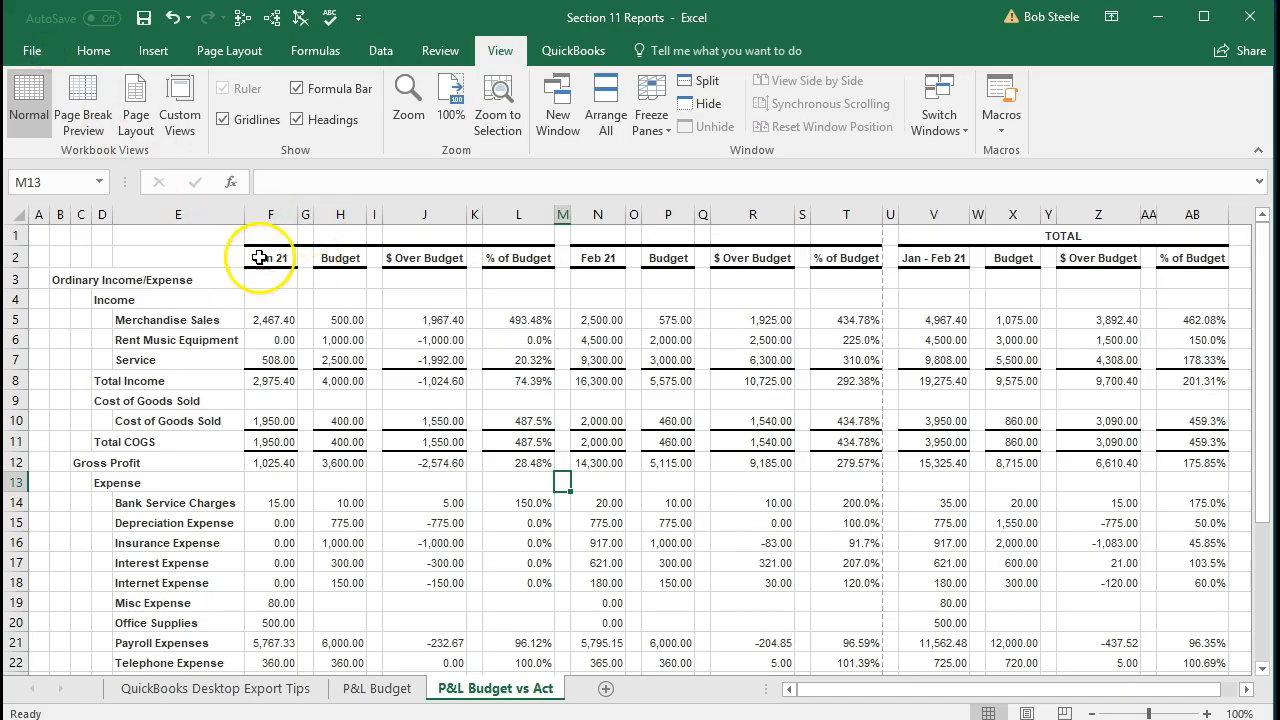
click(307, 214)
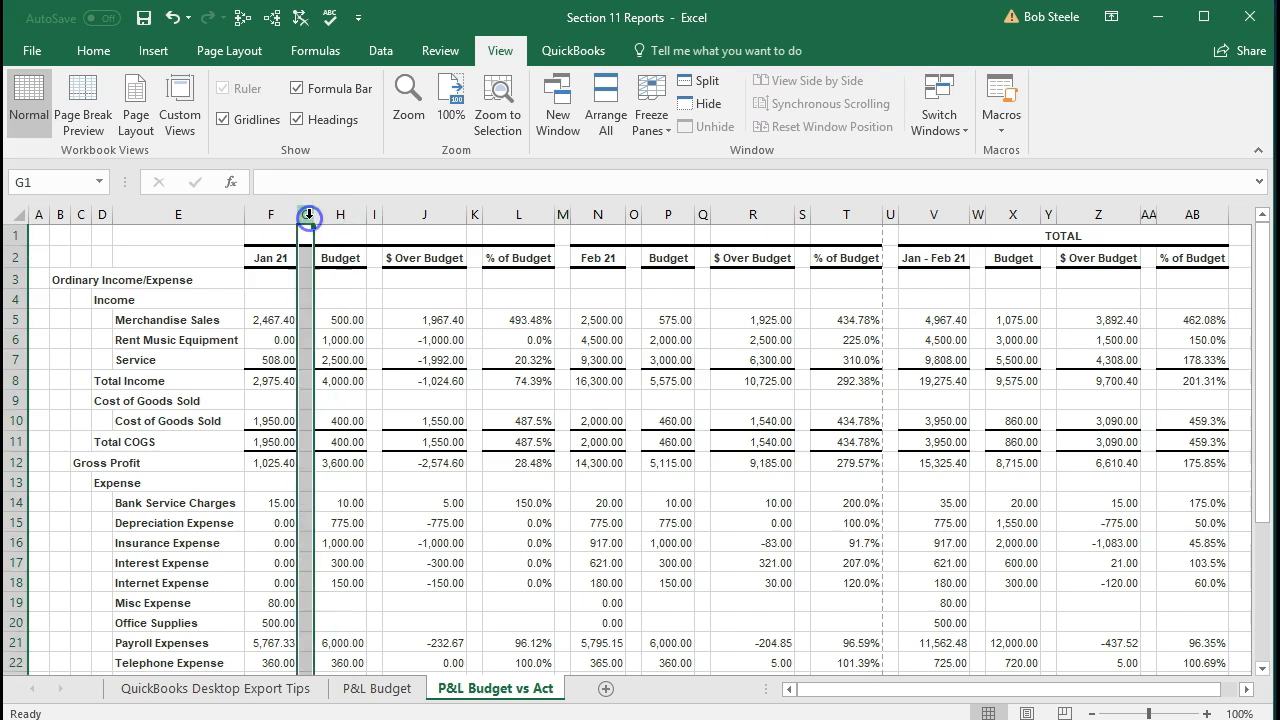
ctrl+click(40, 214)
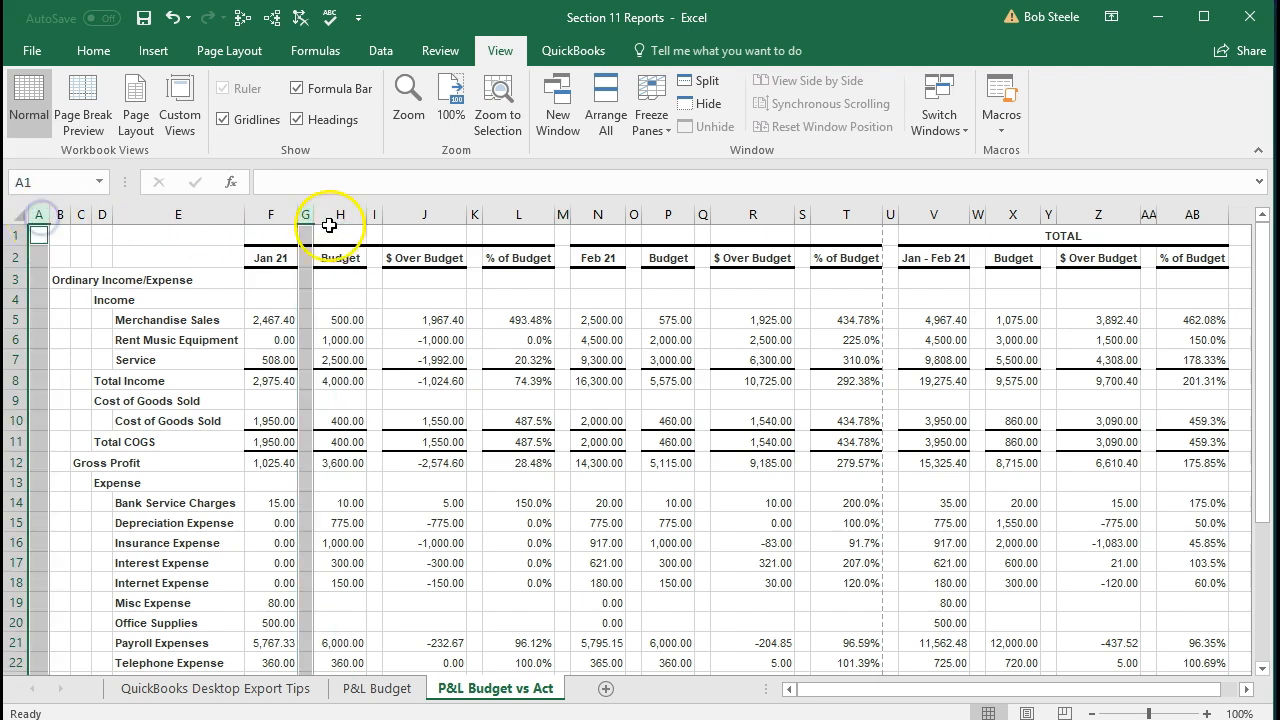
ctrl+click(374, 214)
ctrl+click(474, 214)
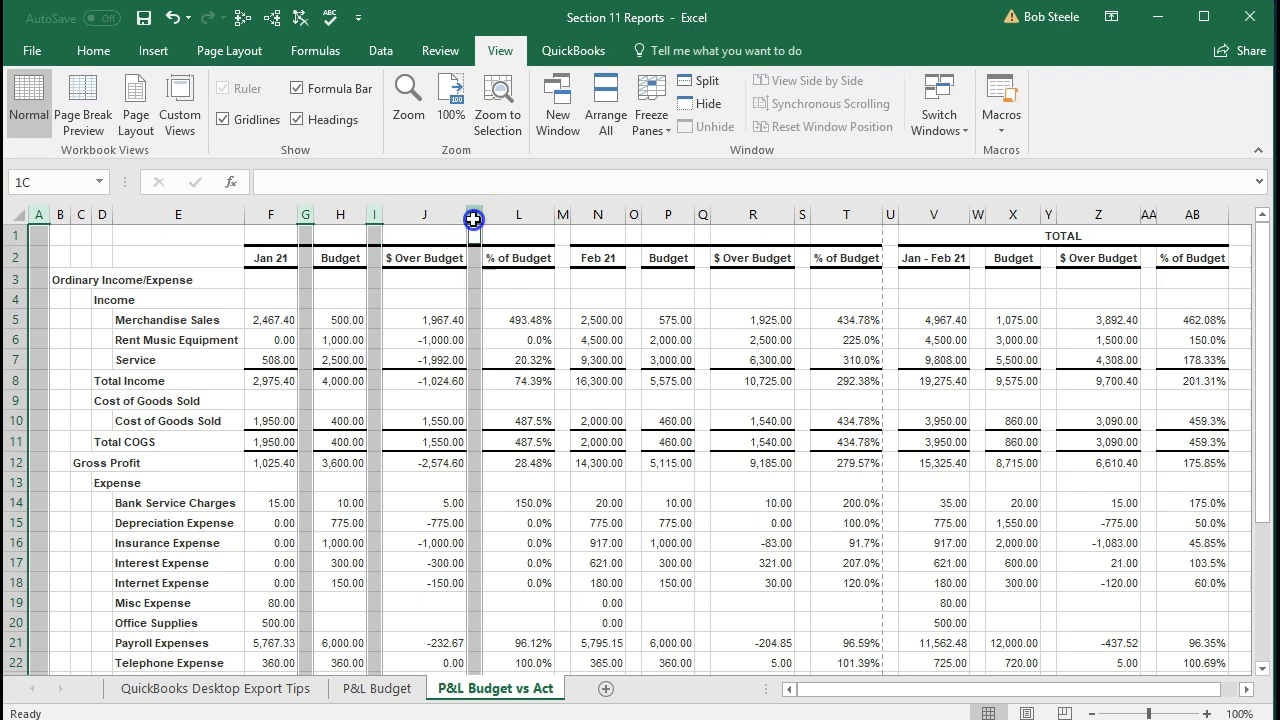
ctrl+click(563, 214)
ctrl+click(633, 214)
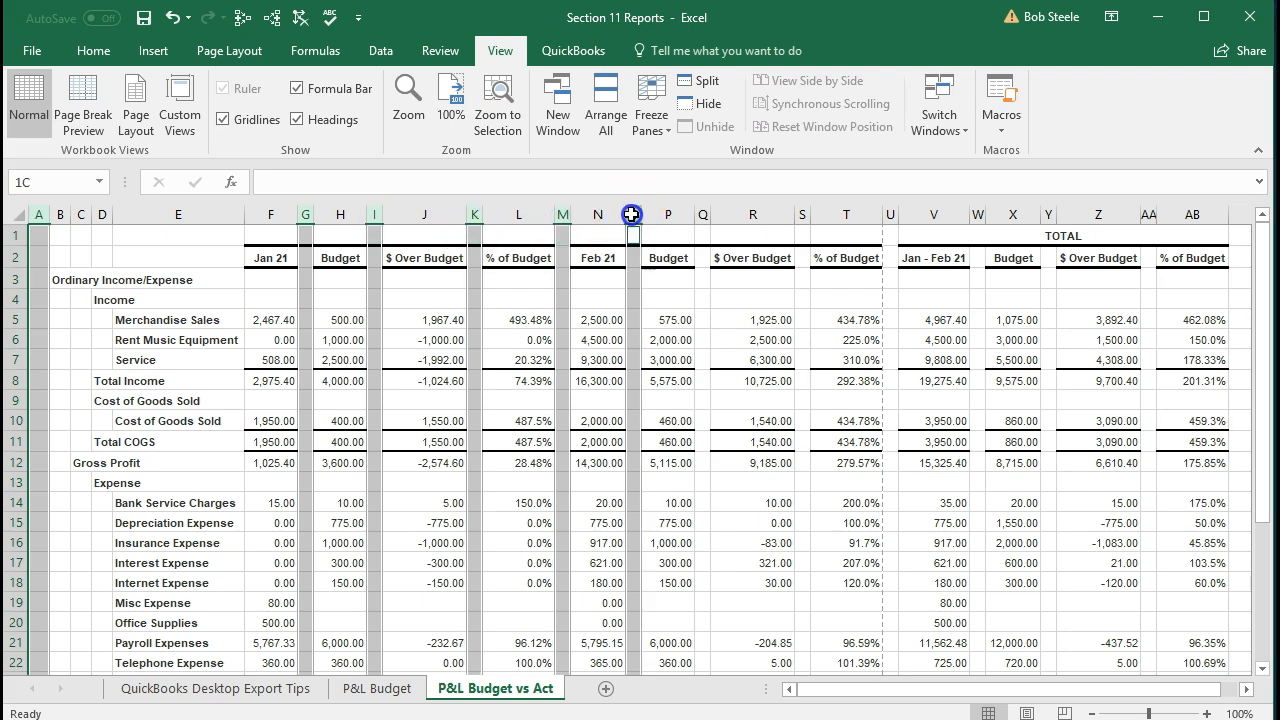
drag(703, 214, 748, 214)
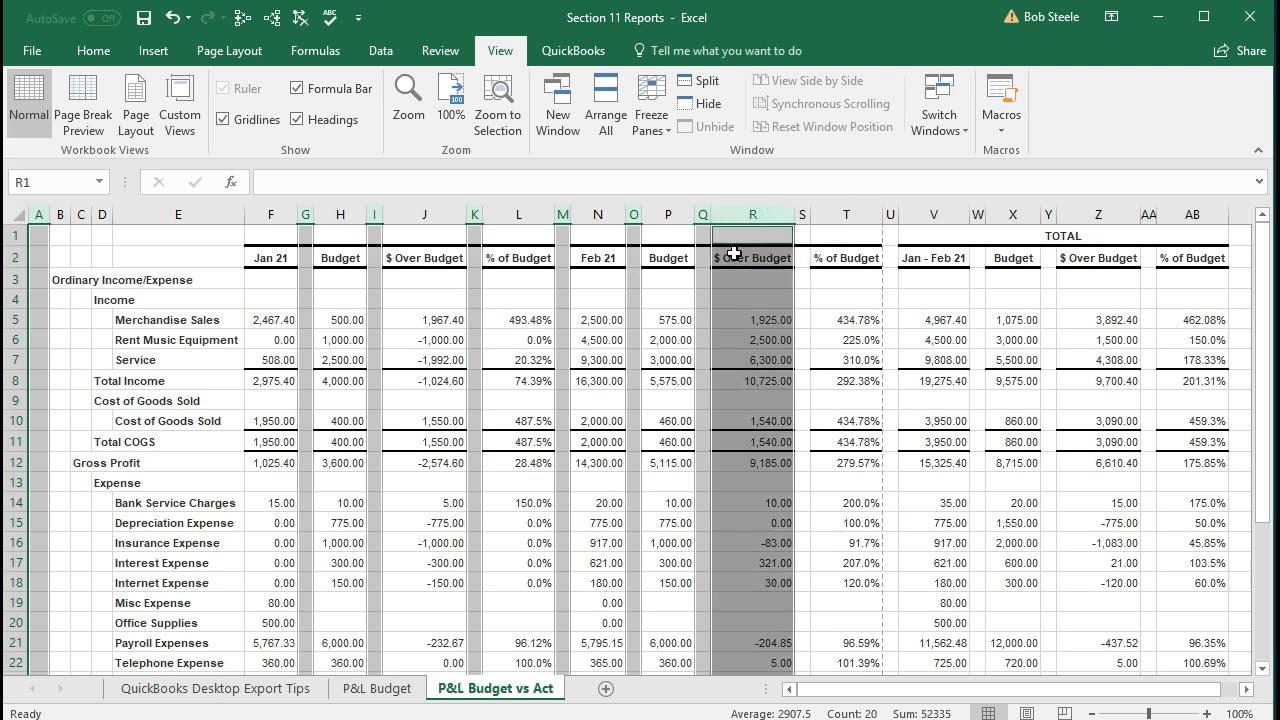
click(735, 257)
Delete the empty spacer columns A, G, I, K, M, O, Q, S, U, W, Y and AA from the P&L Budget vs Act sheet
ctrl+click(39, 214)
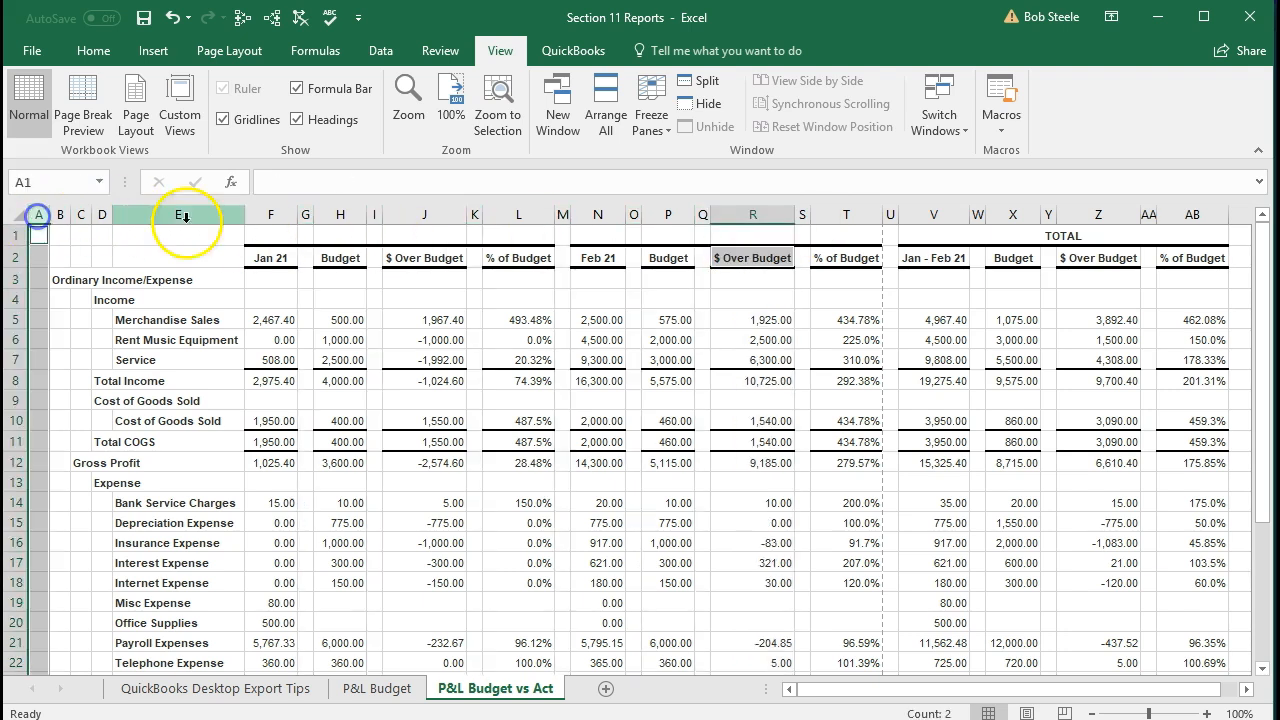
click(40, 214)
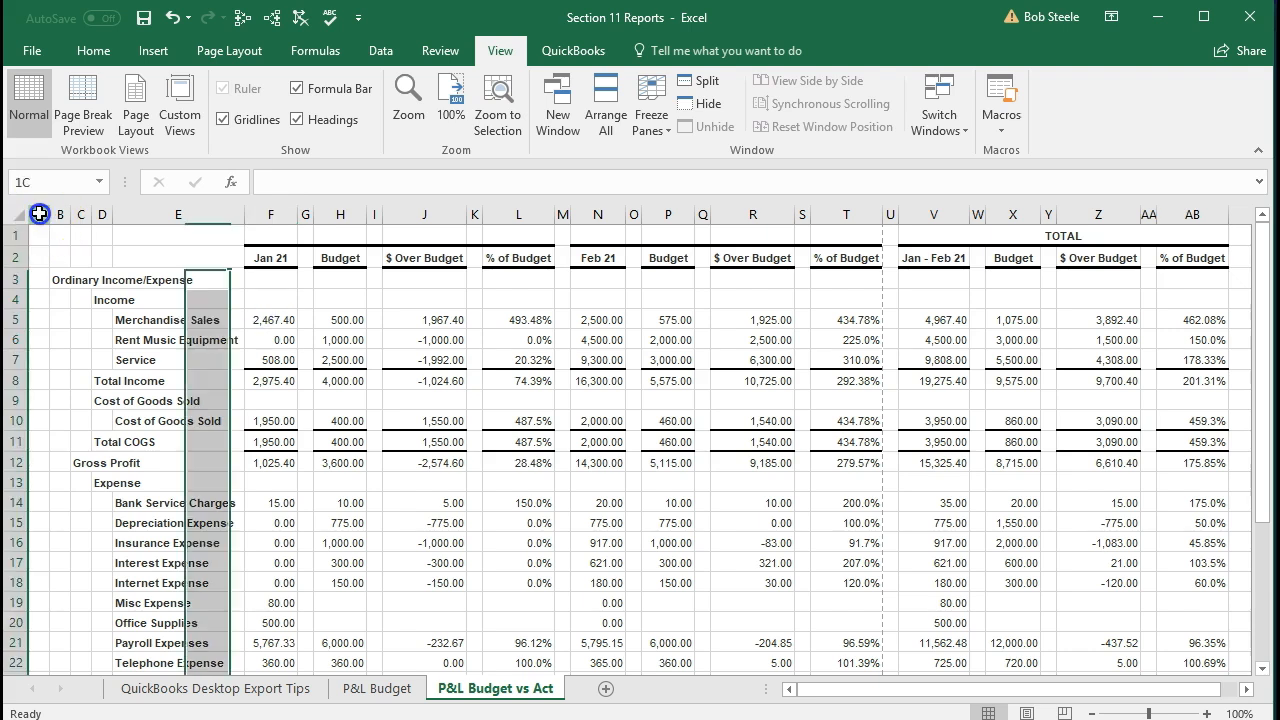
click(312, 212)
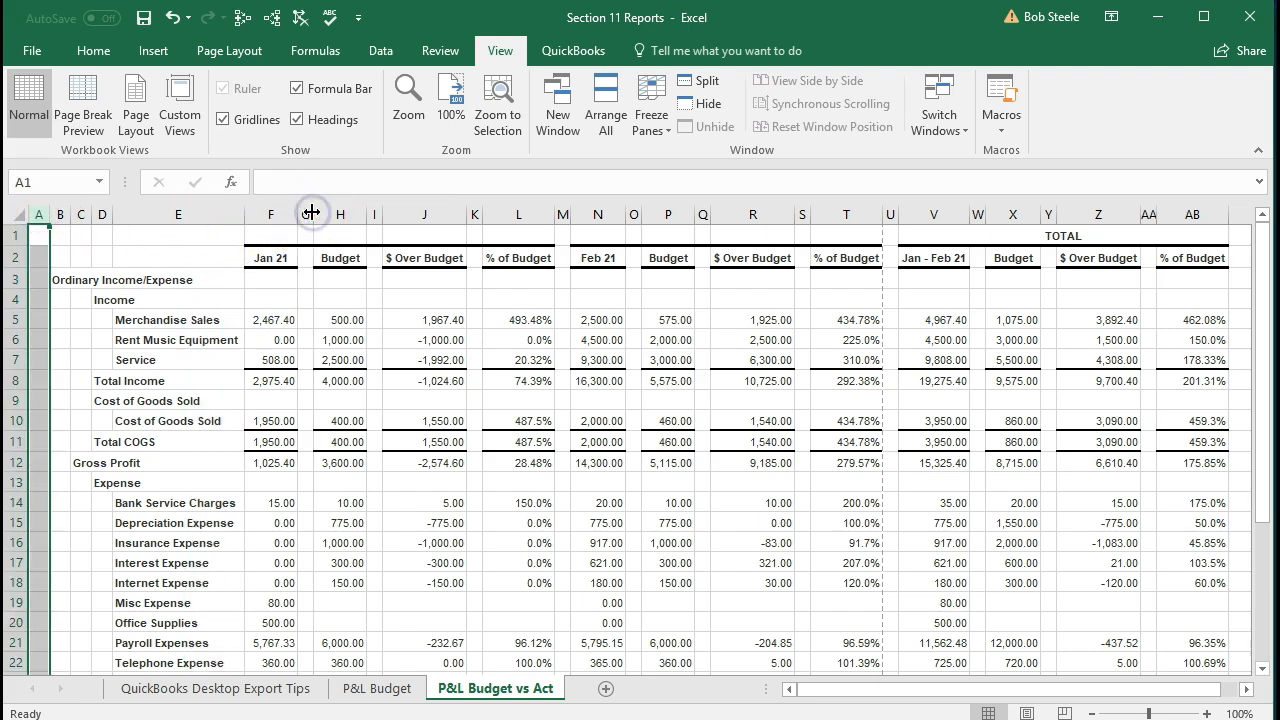
click(305, 214)
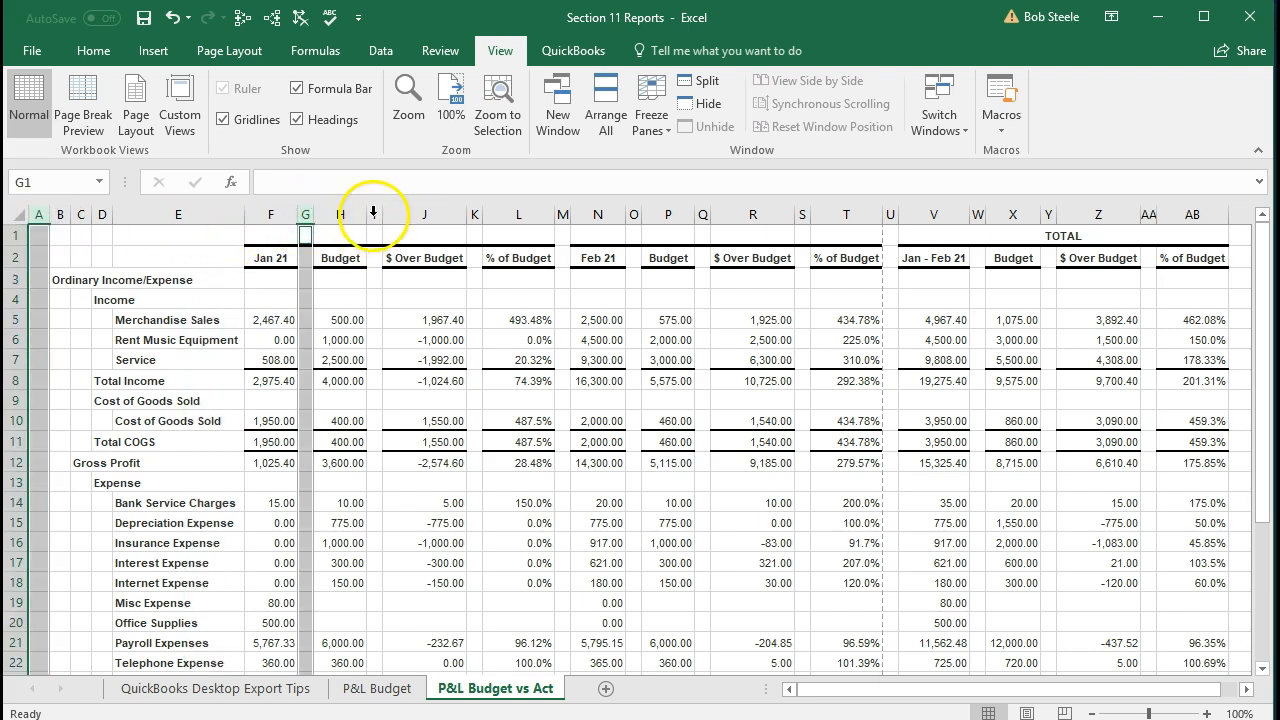
ctrl+click(374, 214)
ctrl+click(476, 214)
click(563, 213)
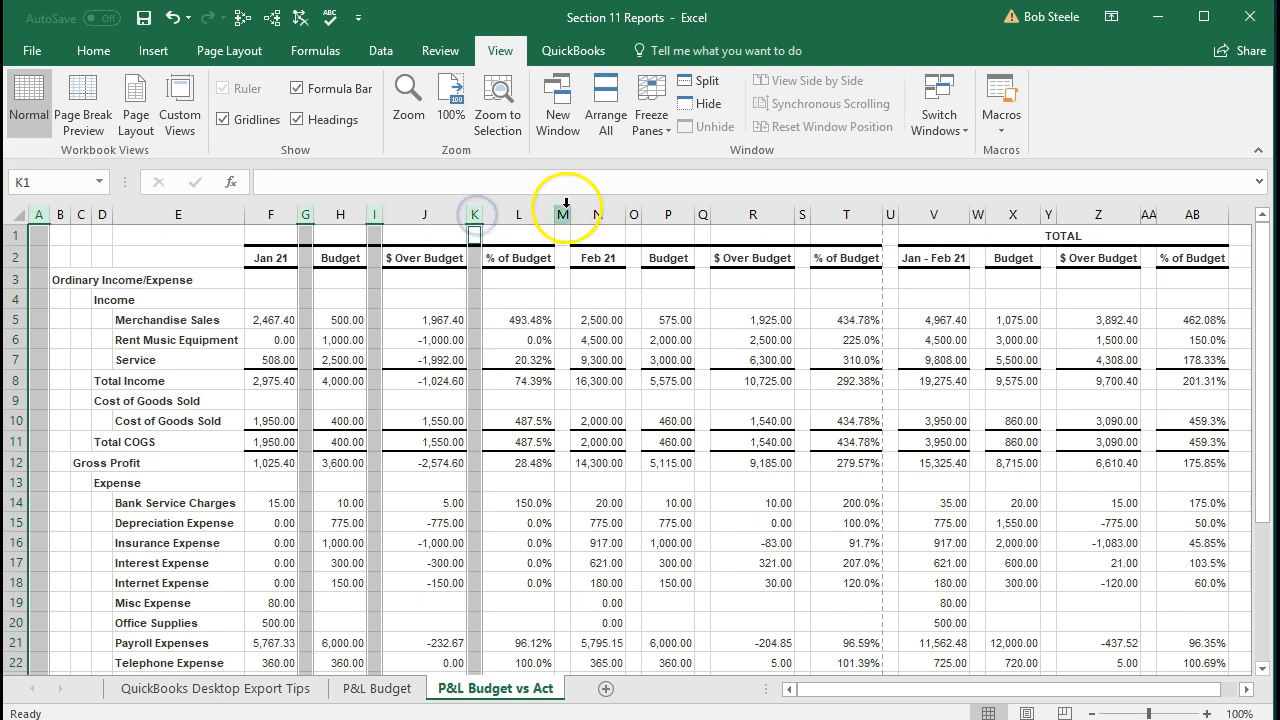
ctrl+click(633, 214)
ctrl+click(702, 215)
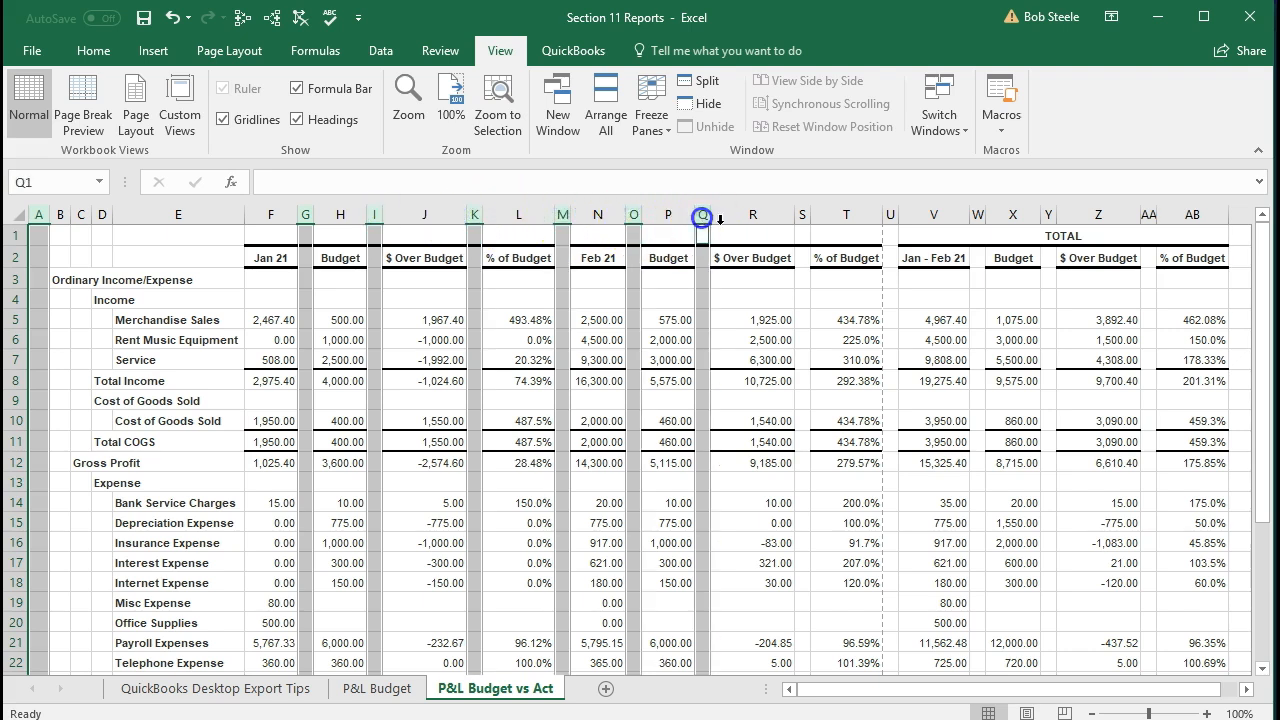
ctrl+click(802, 214)
ctrl+click(890, 213)
ctrl+click(977, 214)
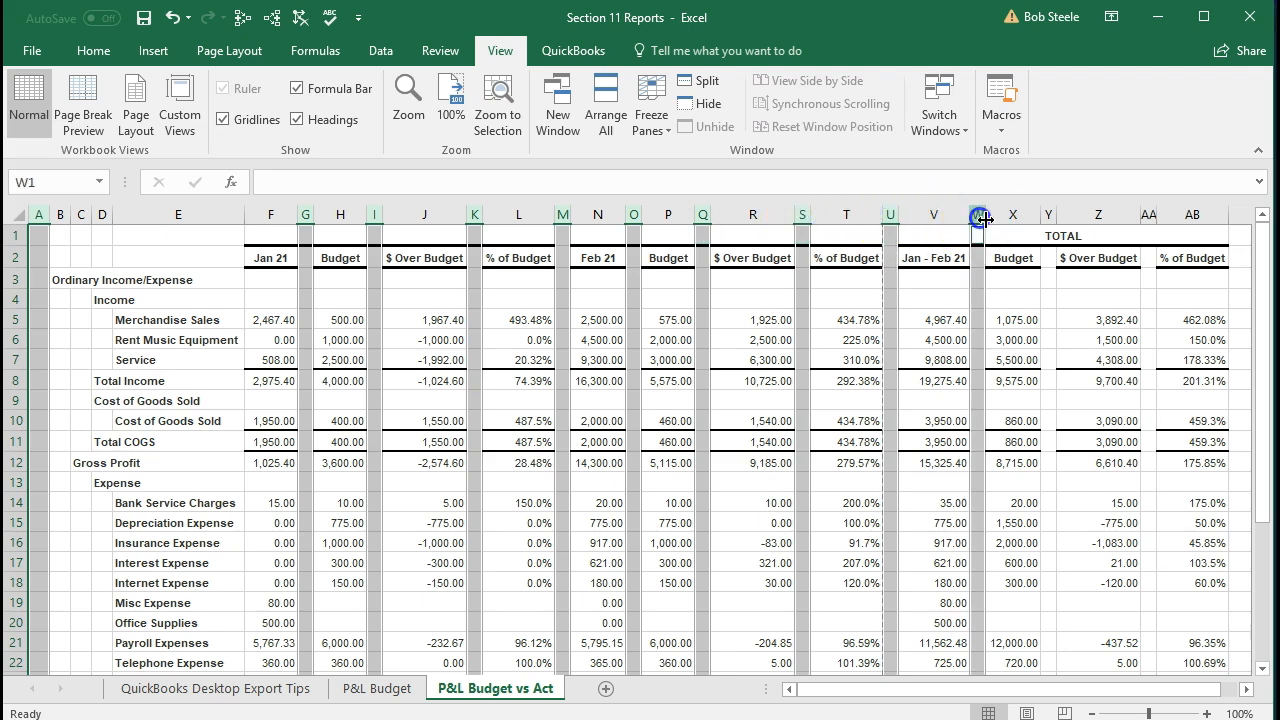
ctrl+click(1048, 215)
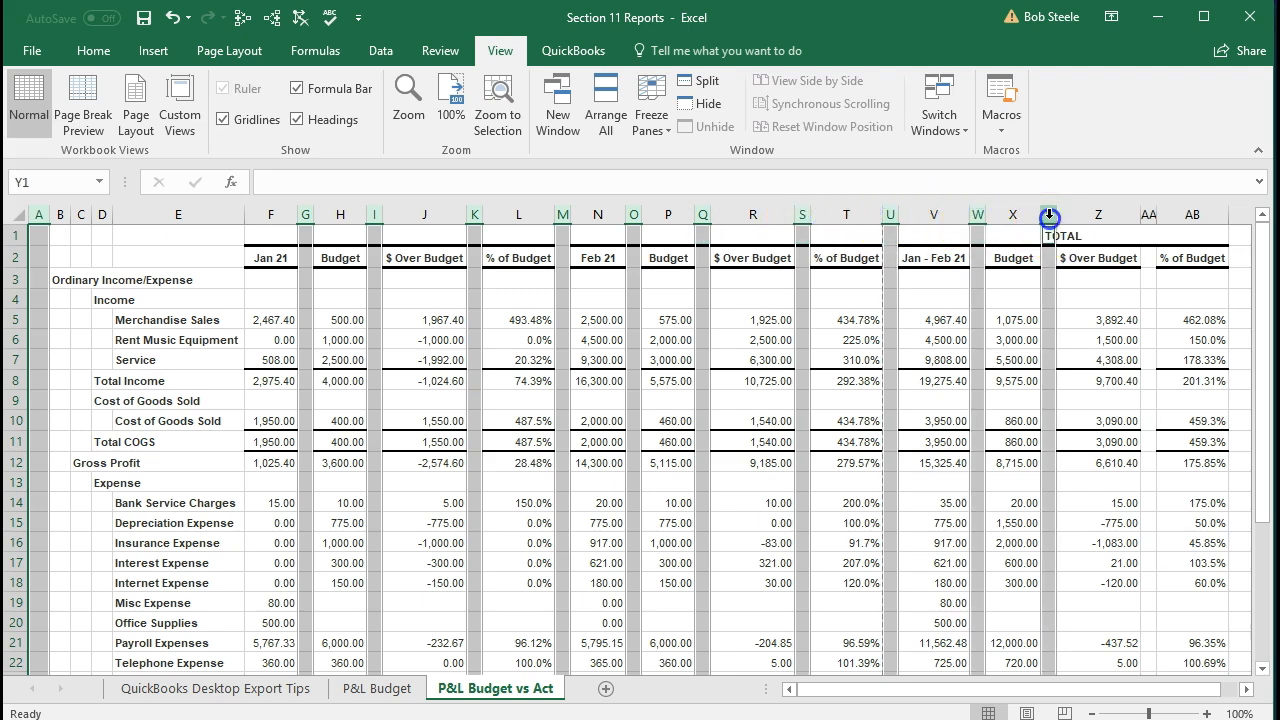
ctrl+click(1148, 214)
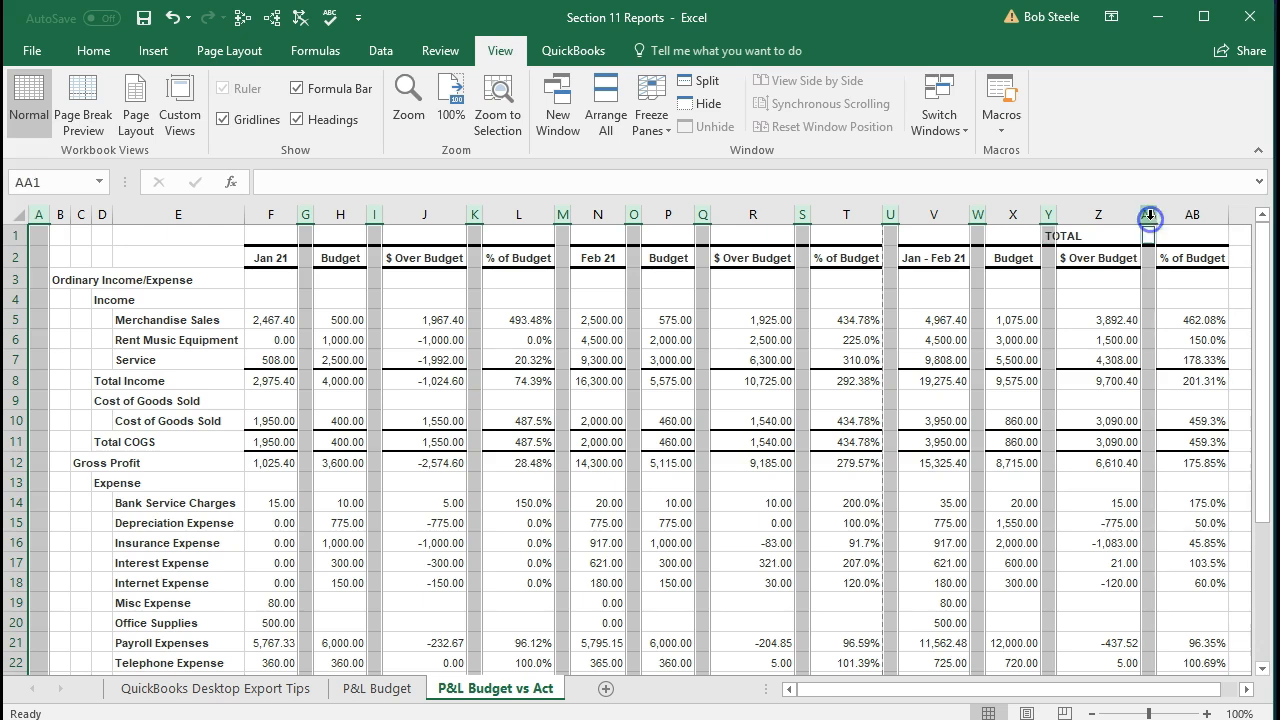
right_click(1152, 290)
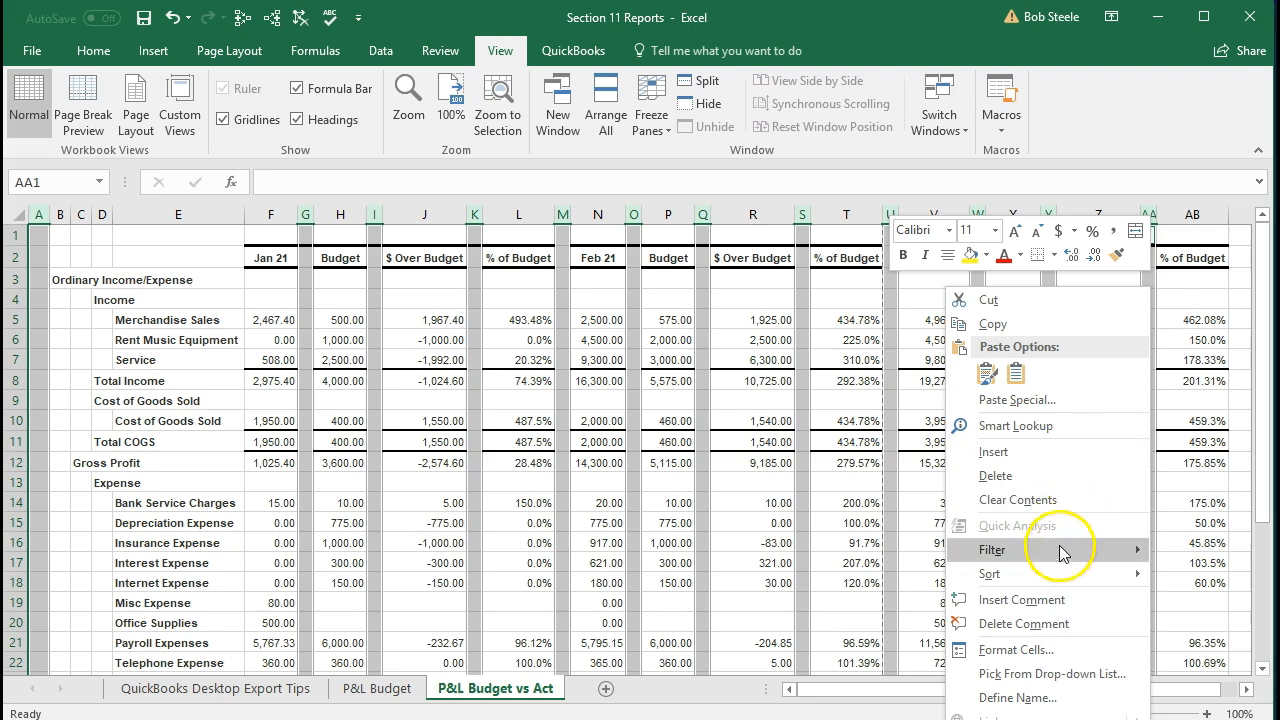
mouse_move(1060, 557)
click(1010, 477)
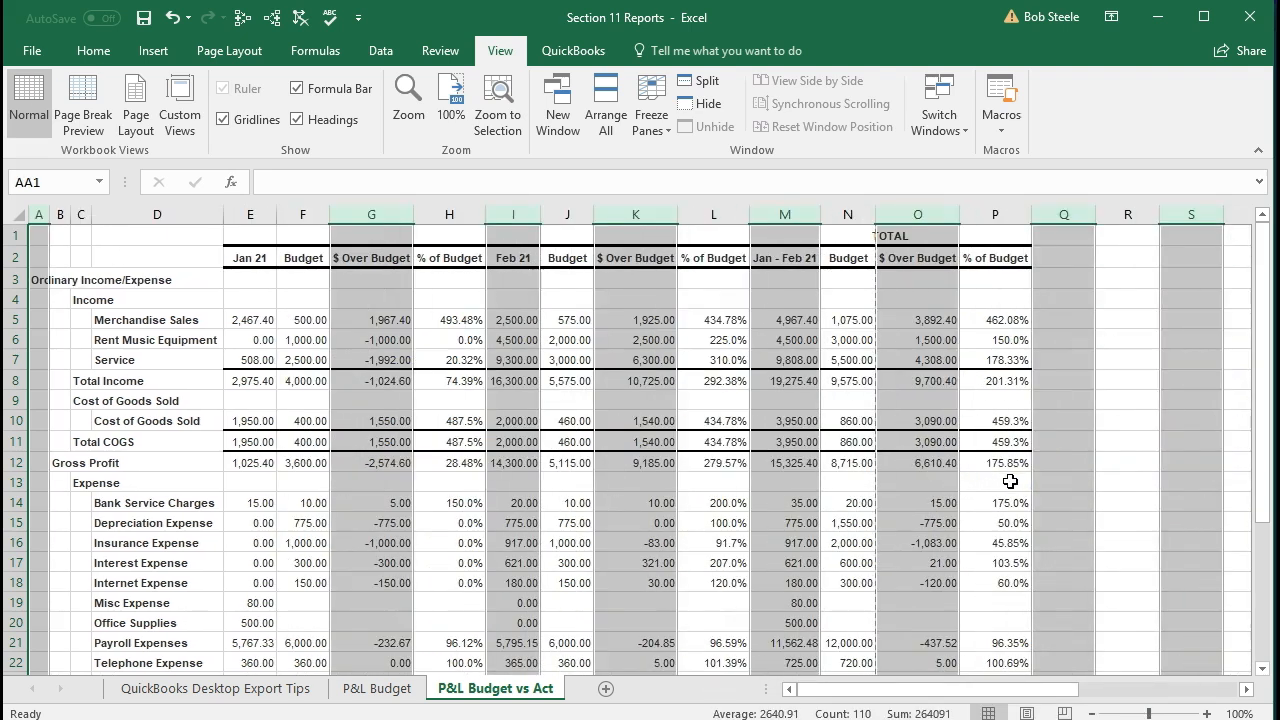
click(856, 501)
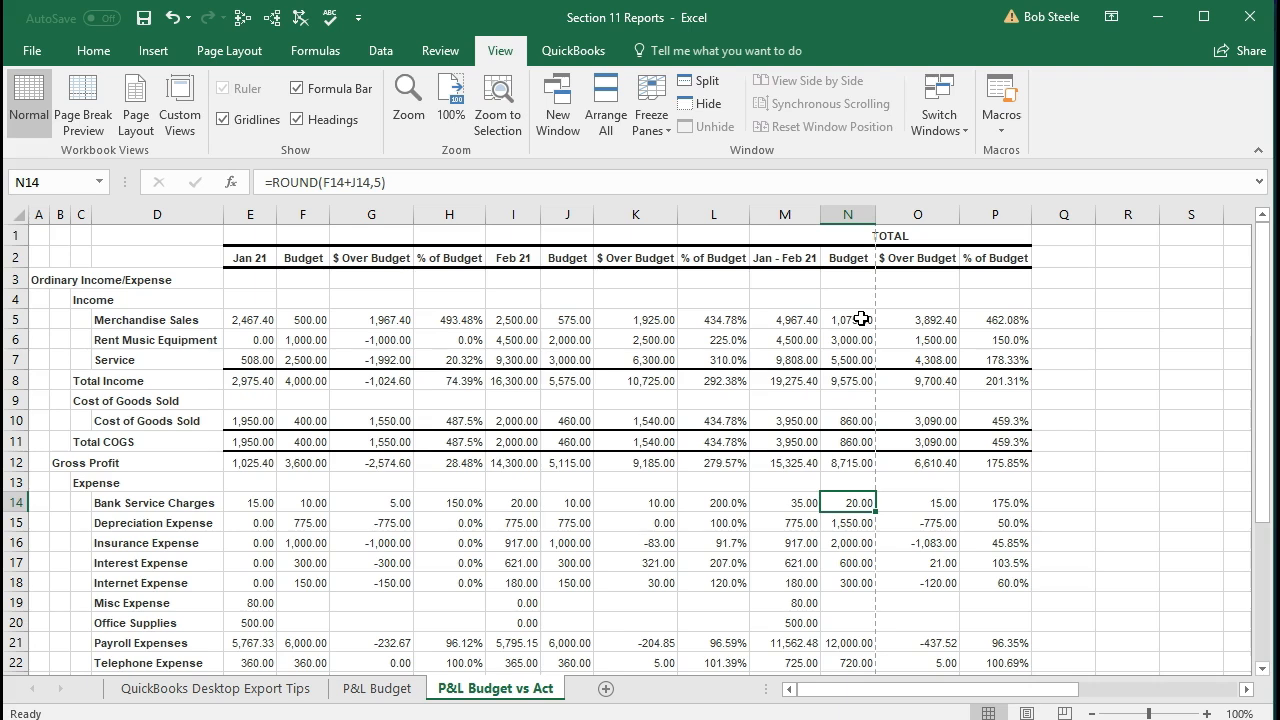
Set the P&L Budget vs Act sheet's print scaling to Fit All Columns on One Page and return to the worksheet
scroll(861, 319, down, 4)
scroll(861, 319, up, 4)
click(33, 60)
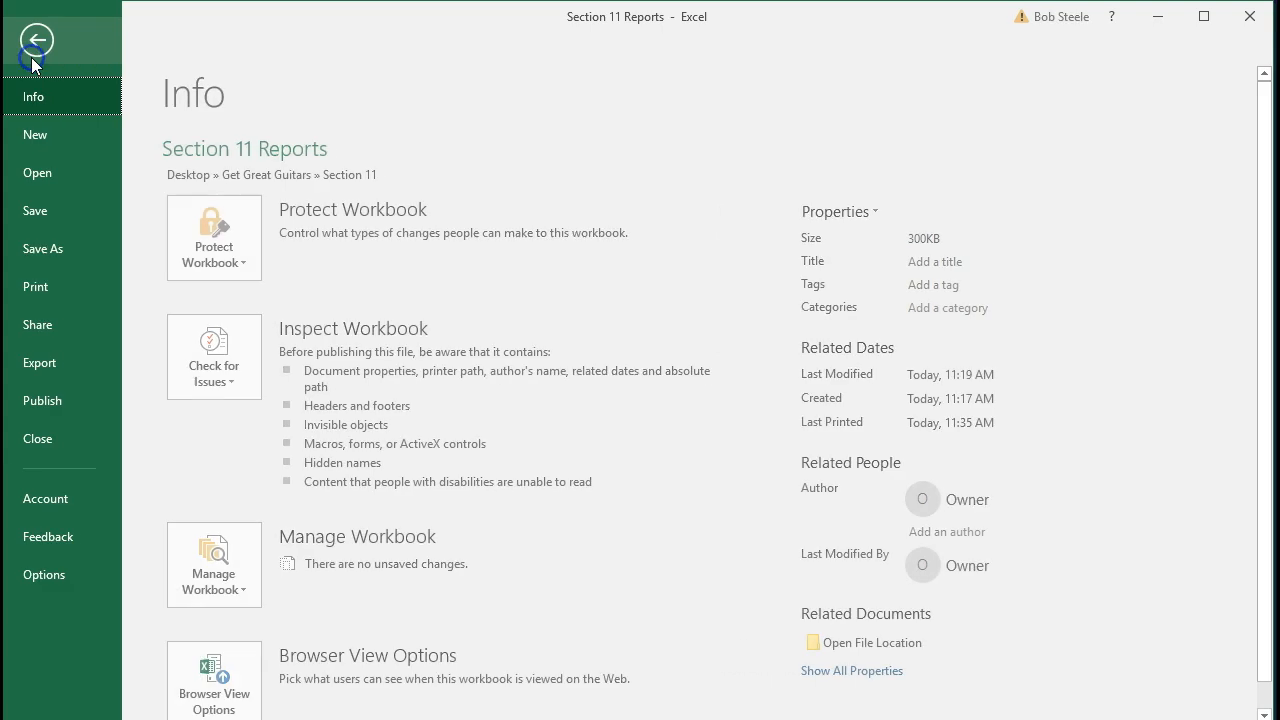
click(74, 286)
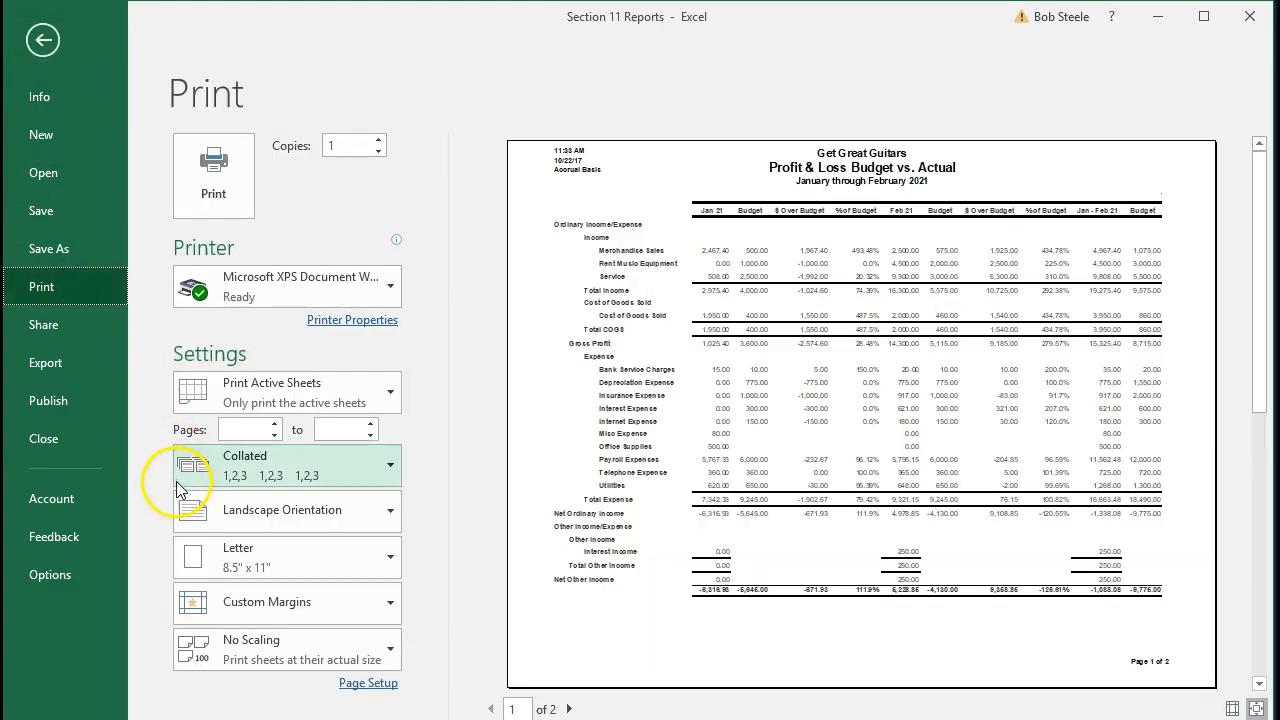
click(390, 655)
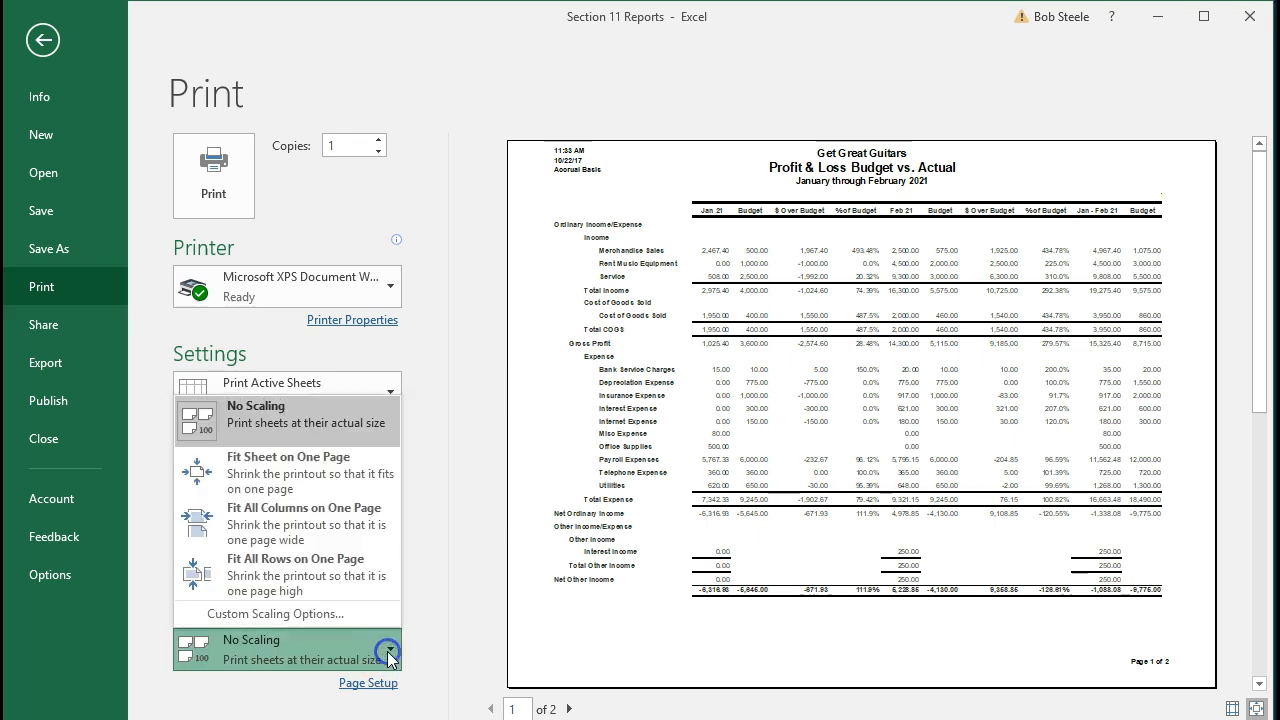
click(333, 533)
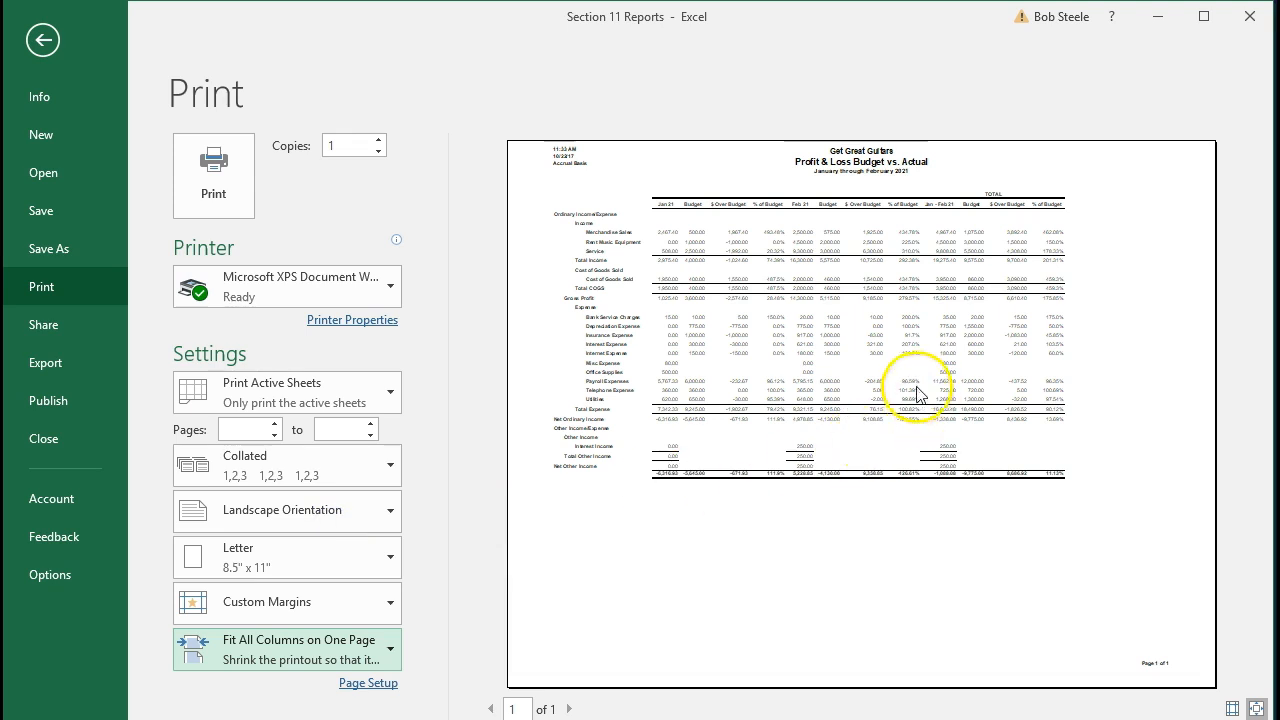
click(378, 660)
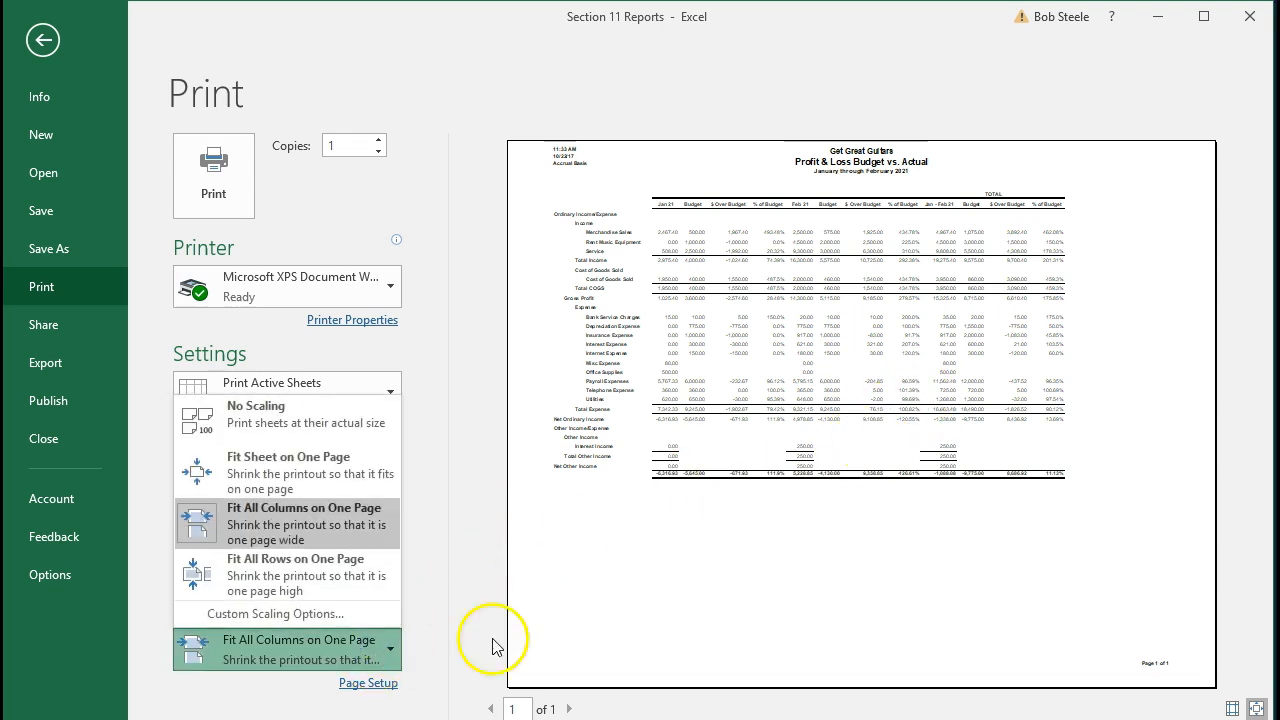
click(608, 615)
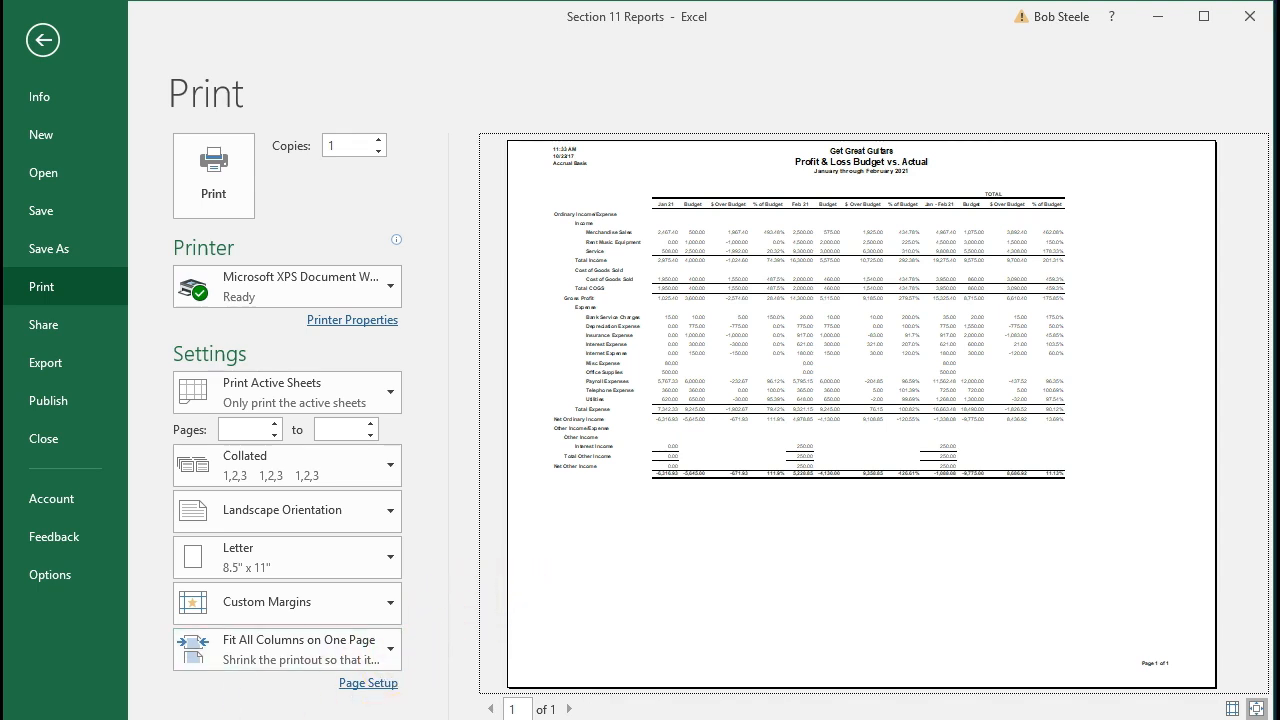
click(43, 40)
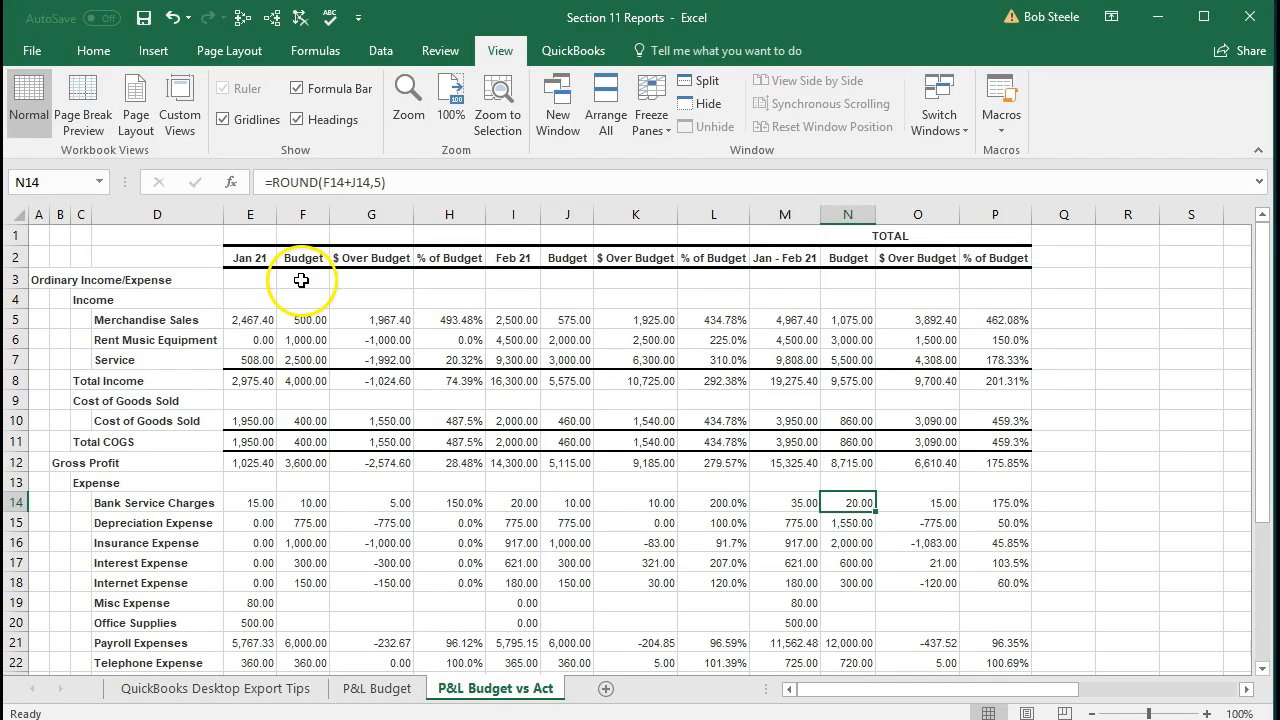
Save the Section 11 Reports workbook as a macro-free workbook and switch to QuickBooks Desktop
click(145, 19)
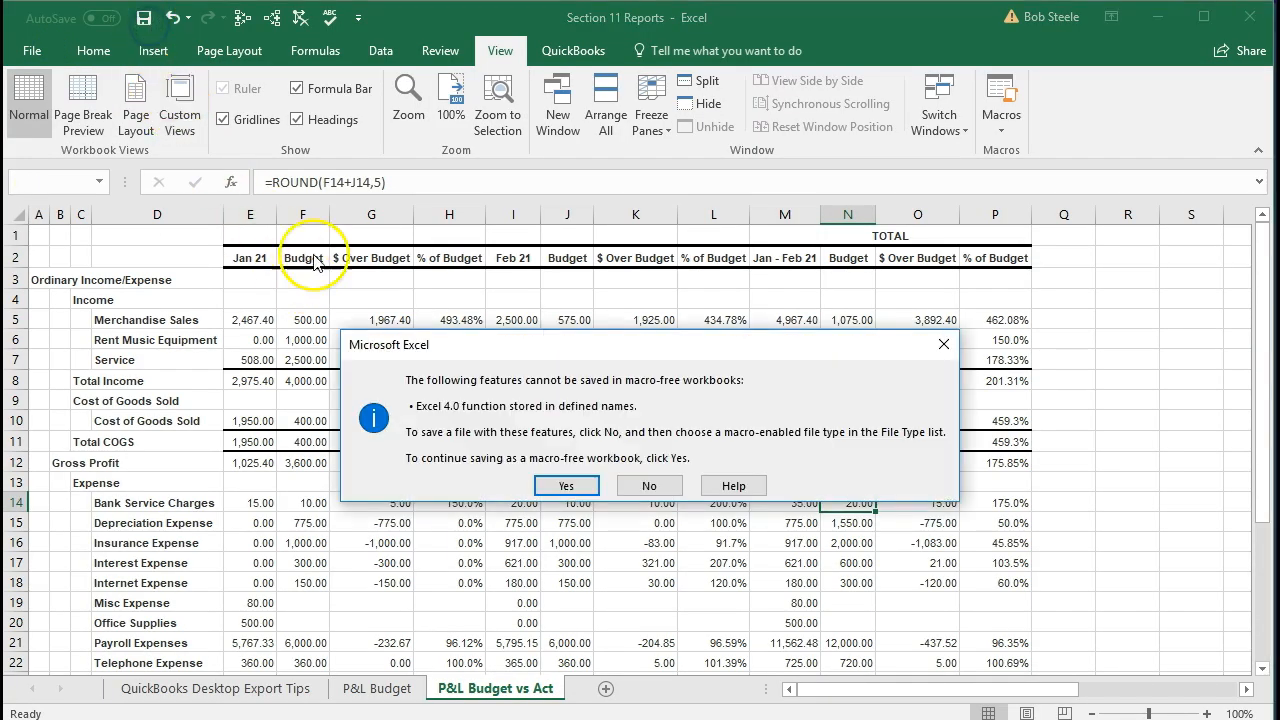
click(566, 485)
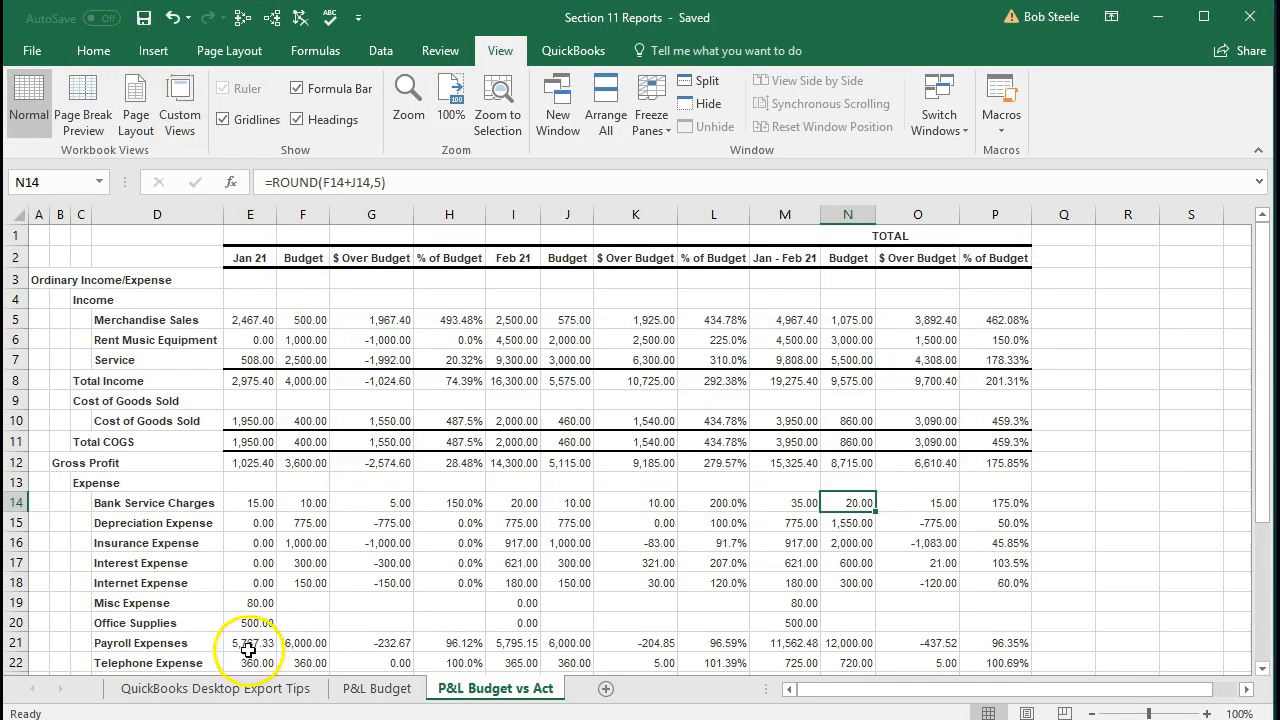
key(alt+Tab)
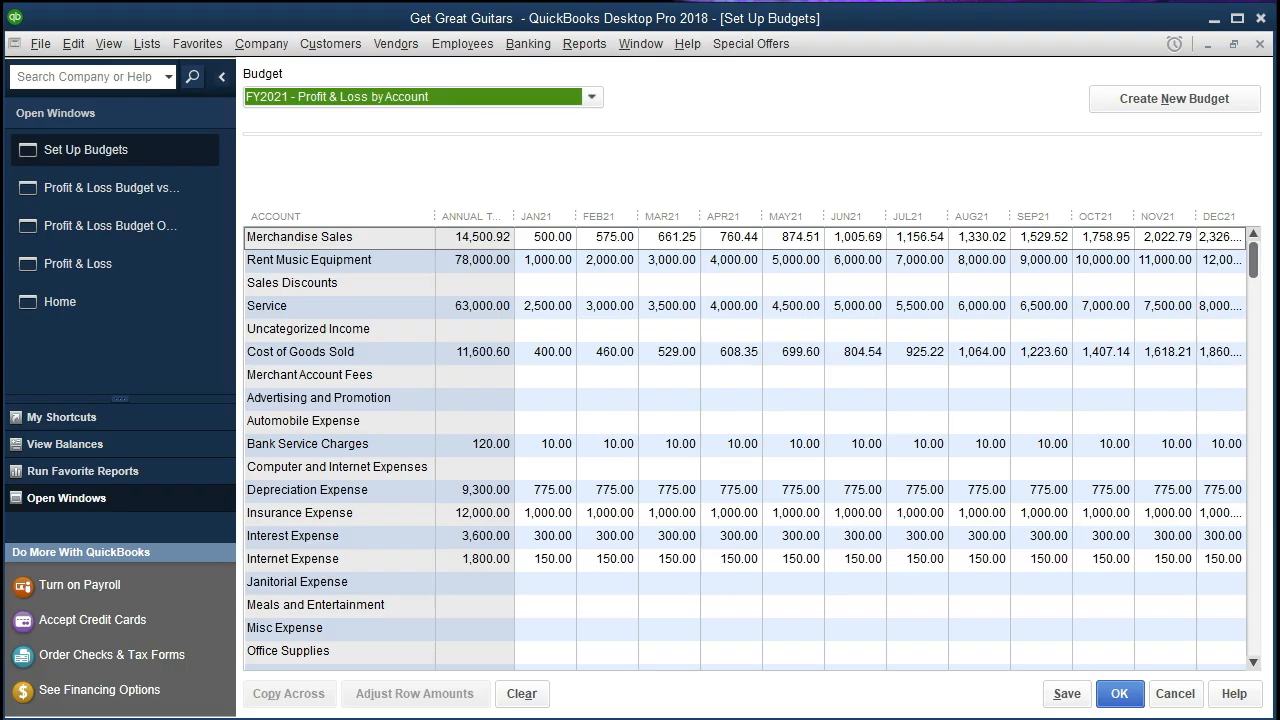